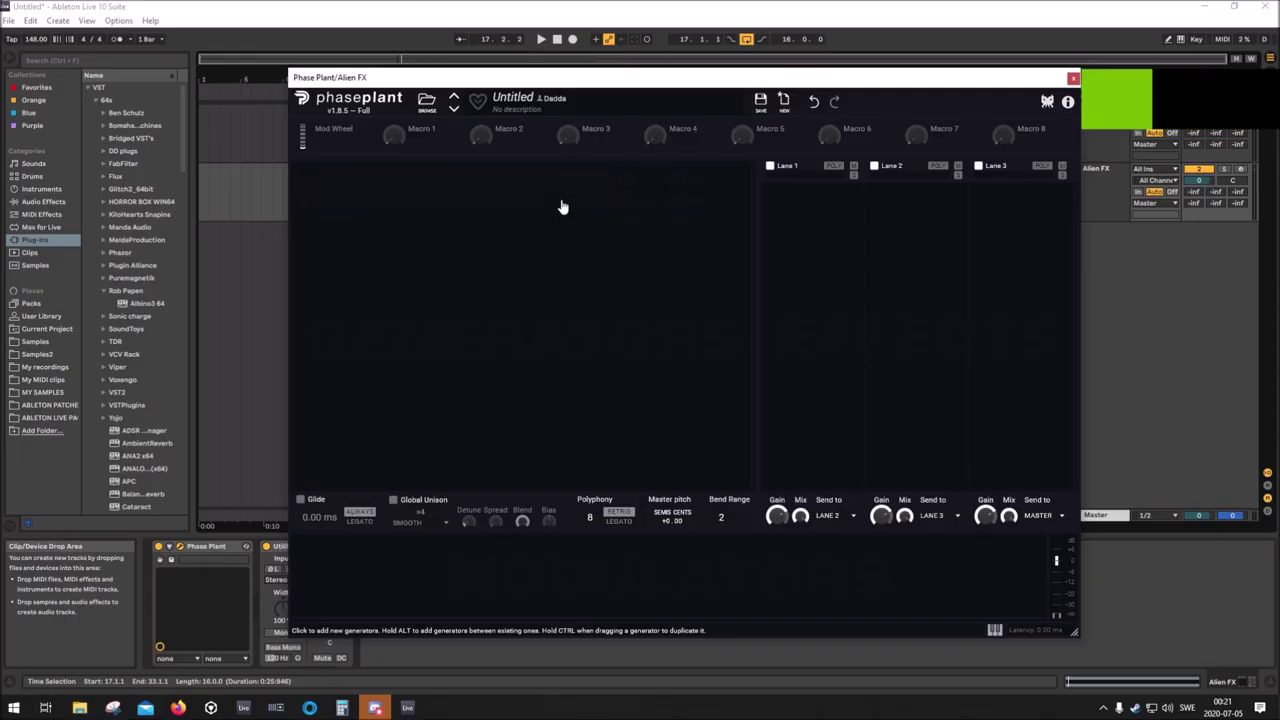
Add a Sampler generator and load Data Loop 7 (100) from the factory Symplesound Data Loops
left_click(560, 204)
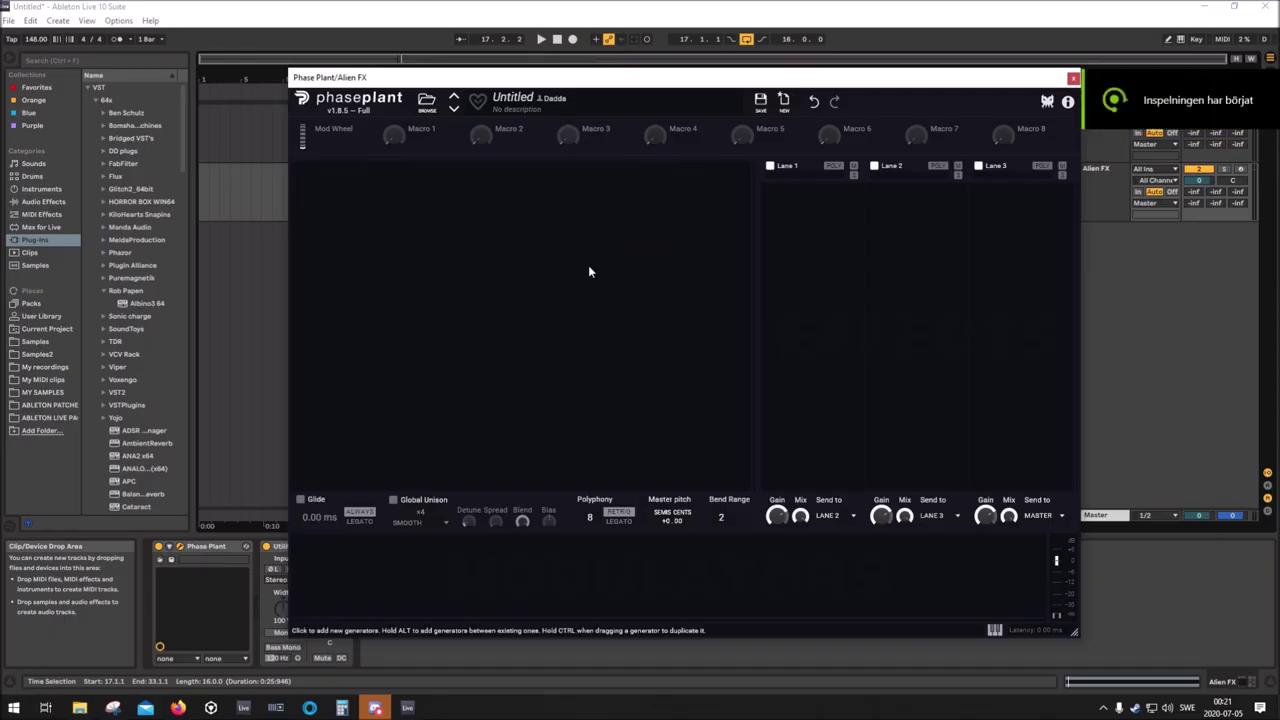
left_click(586, 267)
left_click(551, 234)
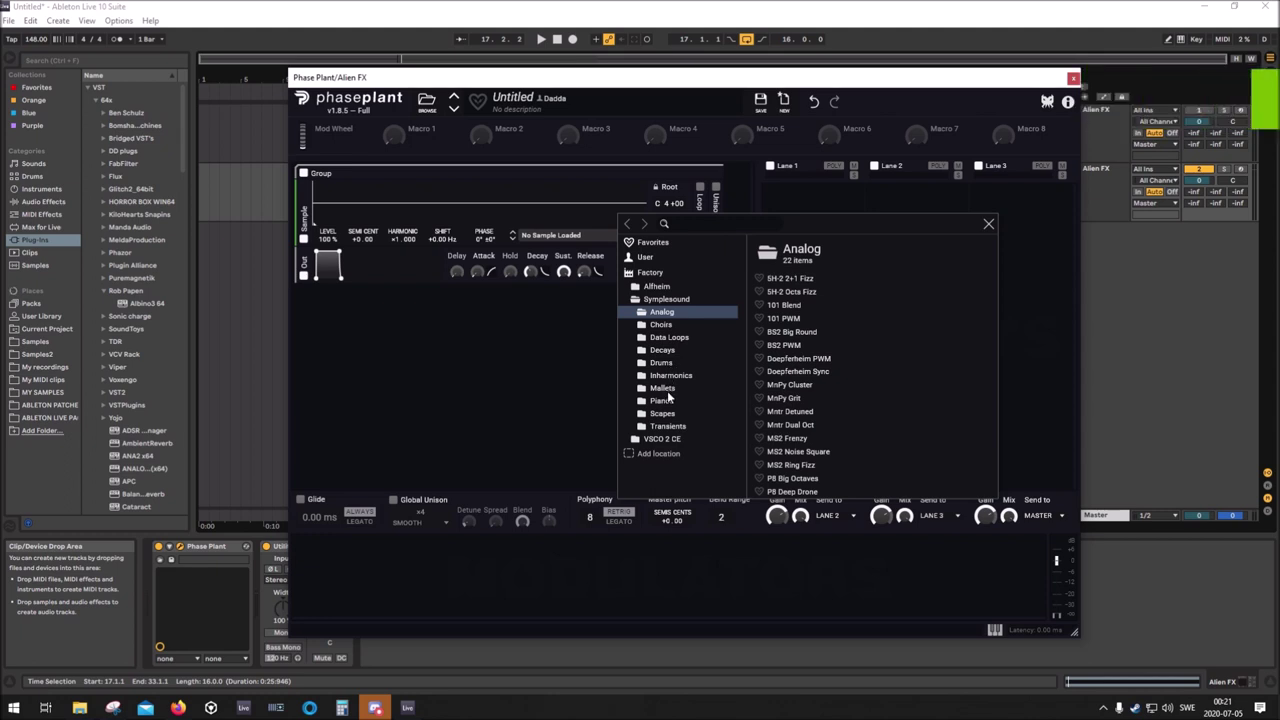
left_click(669, 337)
left_click(814, 361)
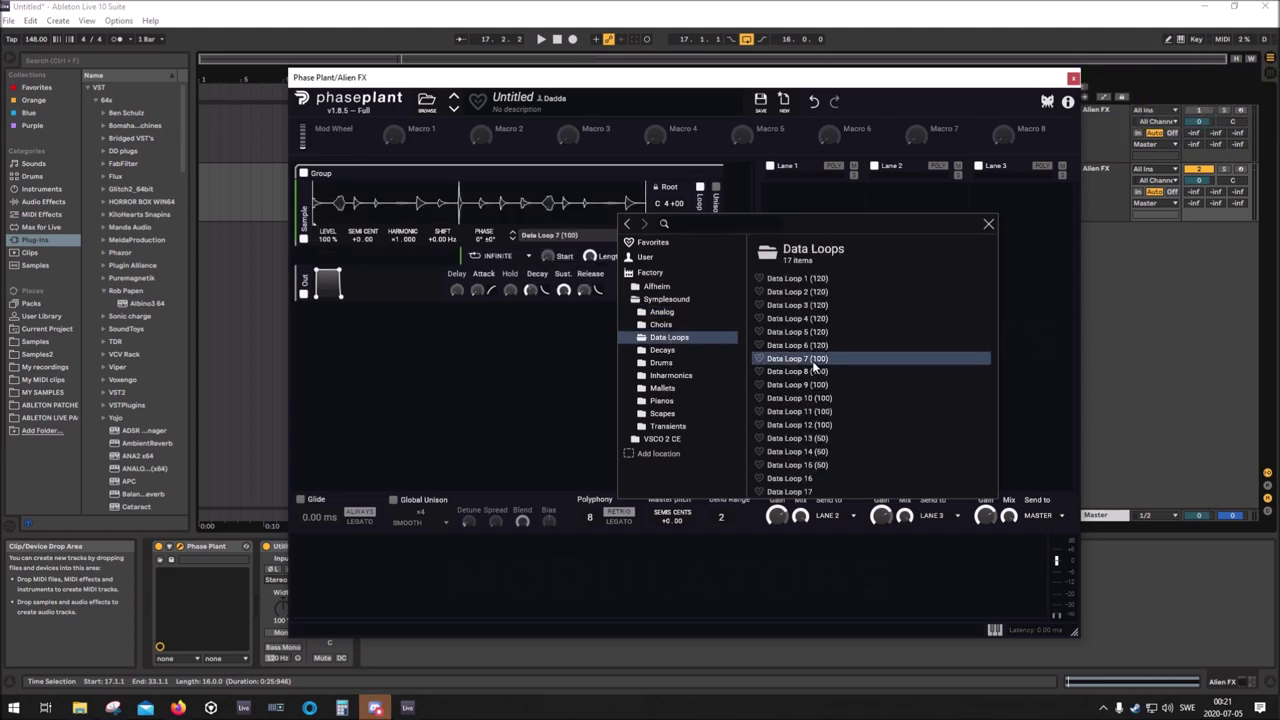
Audition various other samples in the Data Loops folder, including Data Loops 5, 3, 2, 10, 12, 16 and 17
left_click(798, 336)
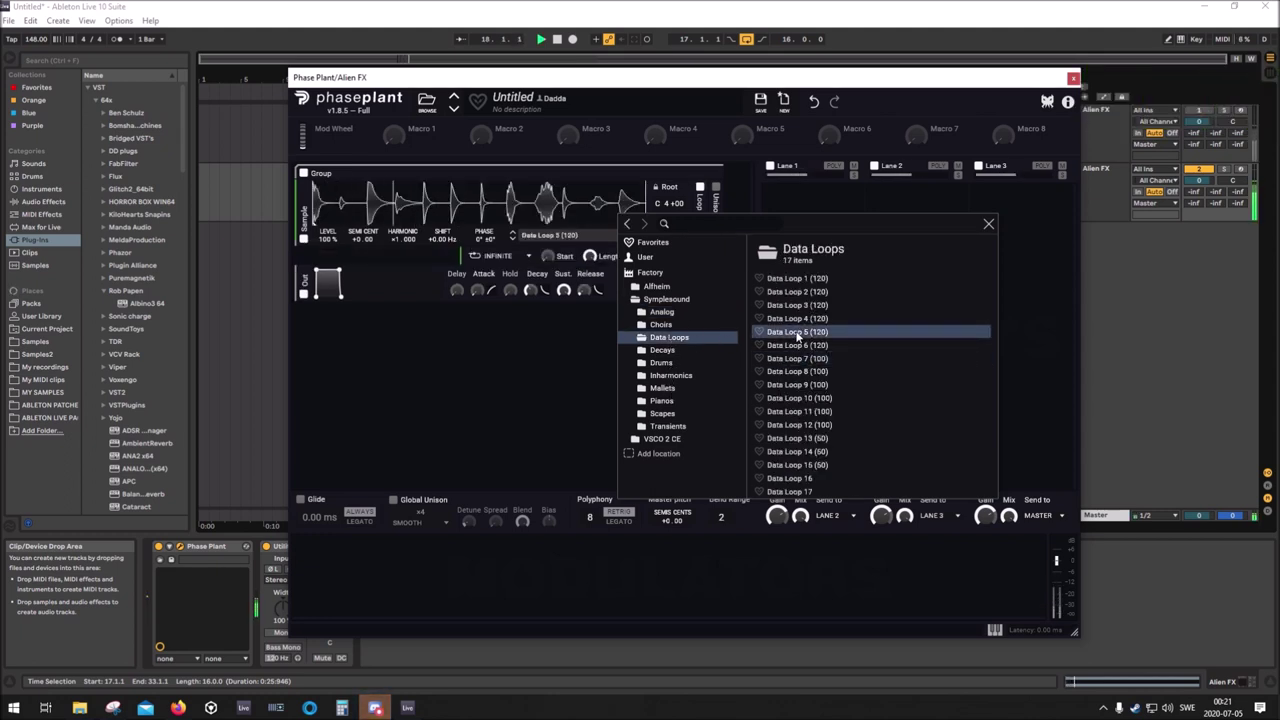
left_click(797, 305)
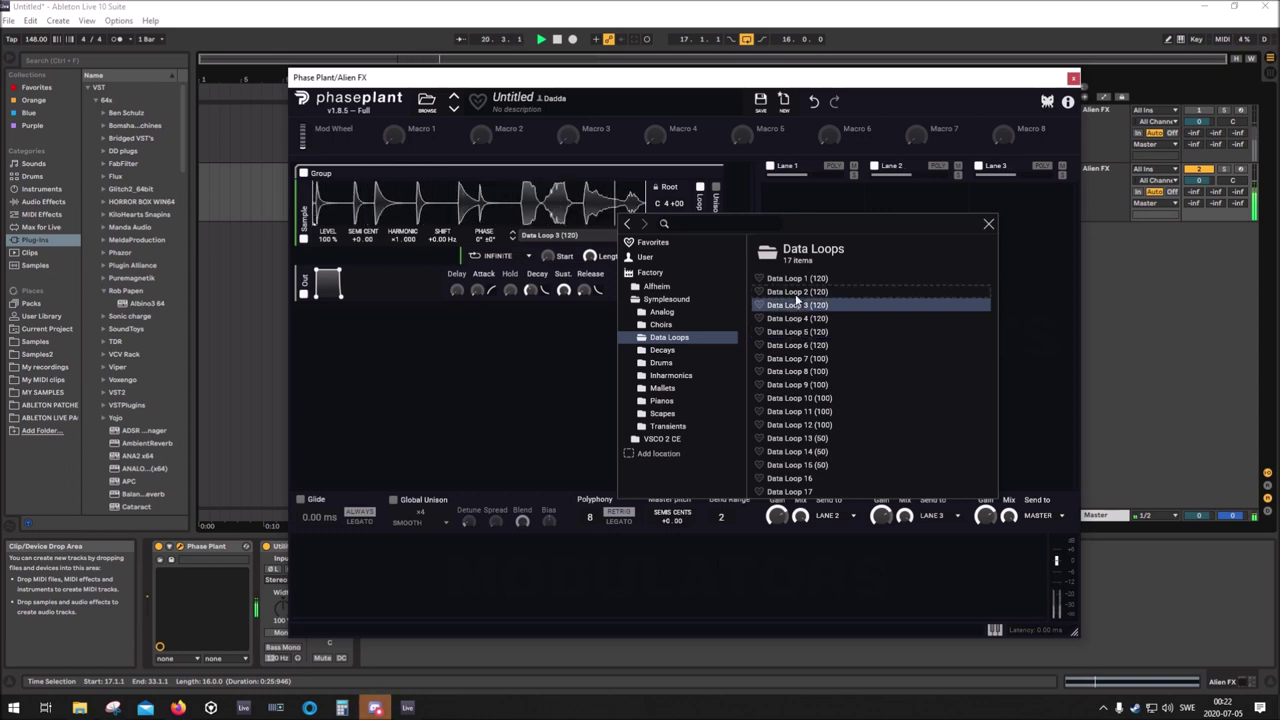
left_click(797, 292)
left_click(808, 398)
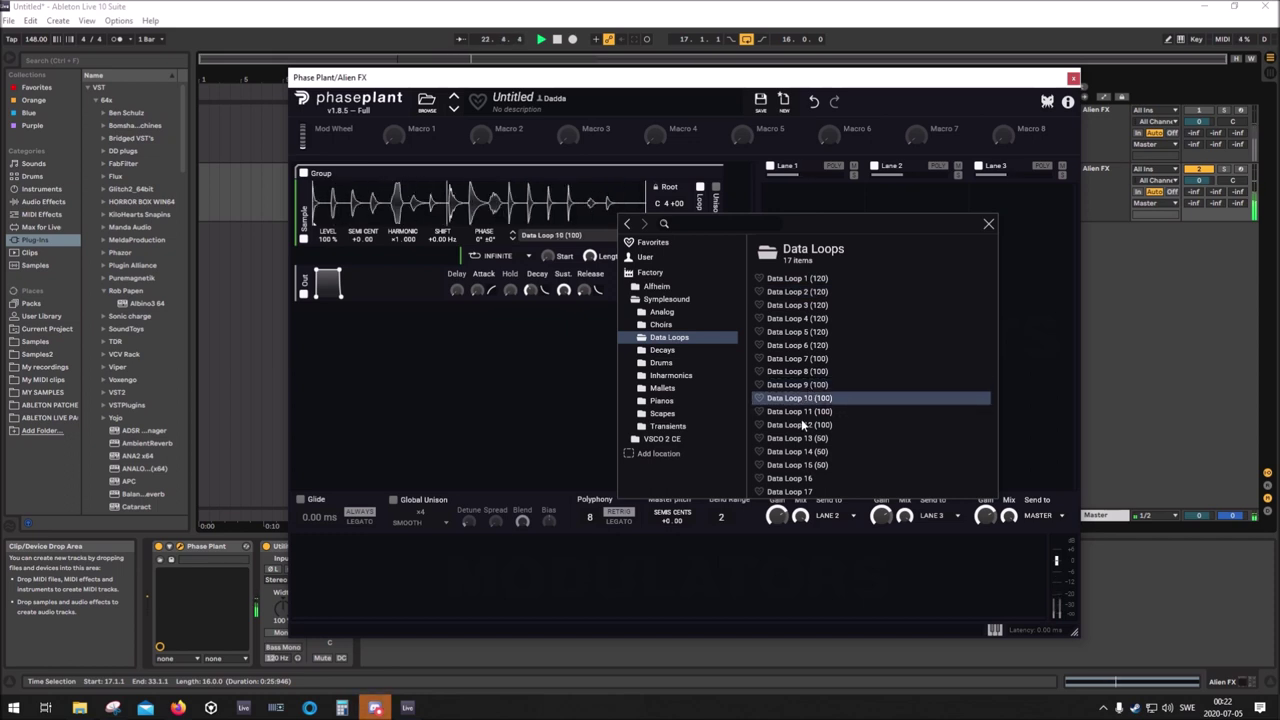
left_click(801, 416)
left_click(802, 426)
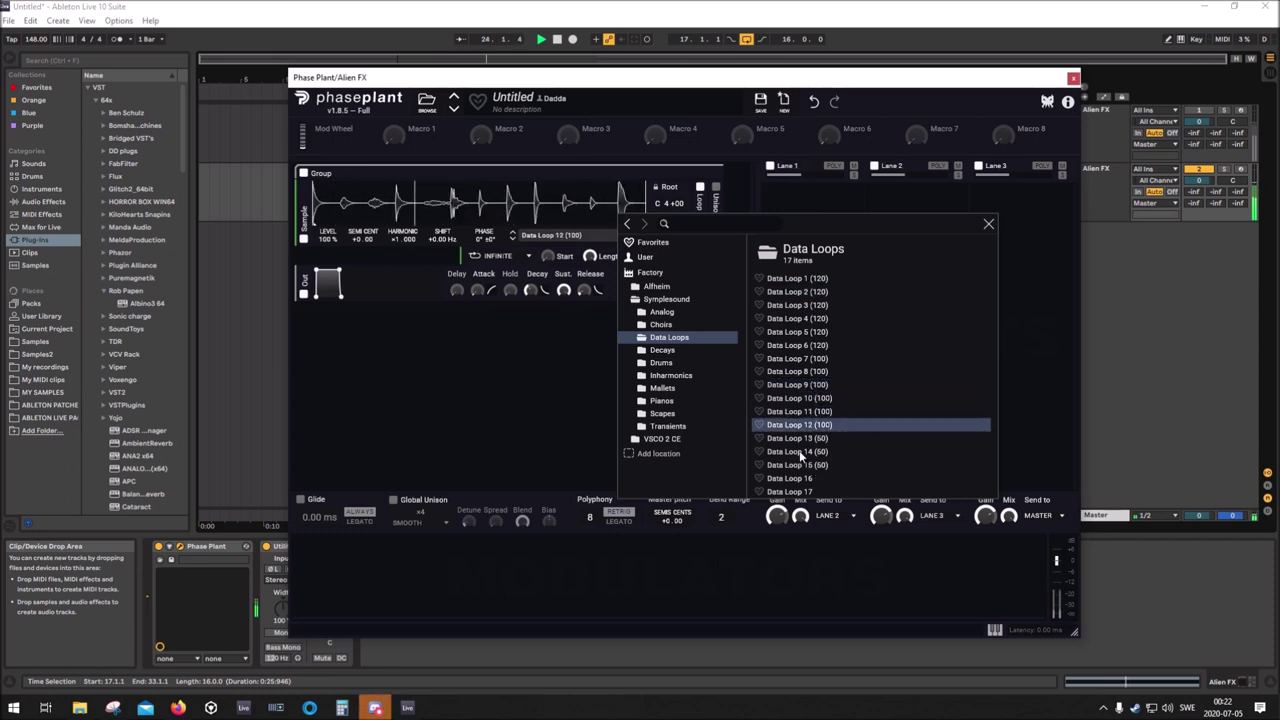
left_click(800, 452)
left_click(797, 466)
left_click(796, 479)
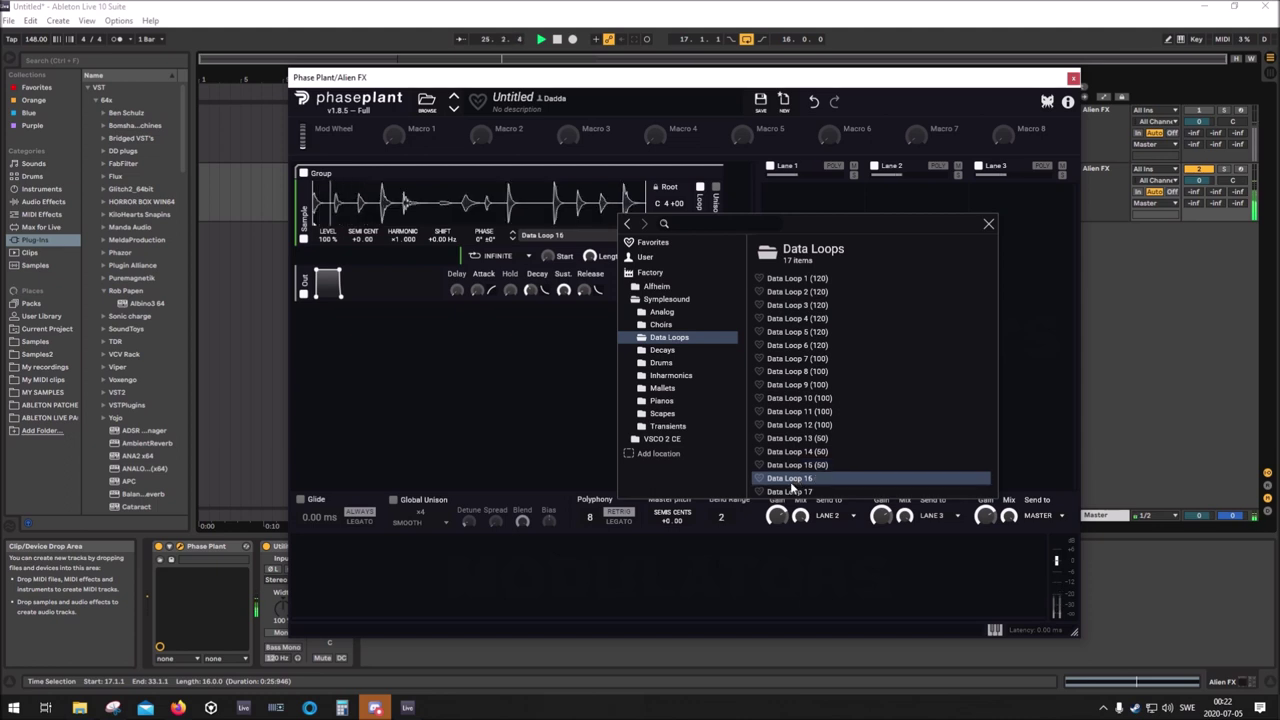
left_click(791, 487)
Compare Data Loops 2 to 10 once more, load Data Loop 10 (100) into the sampler and leave the sample browser
left_click(793, 296)
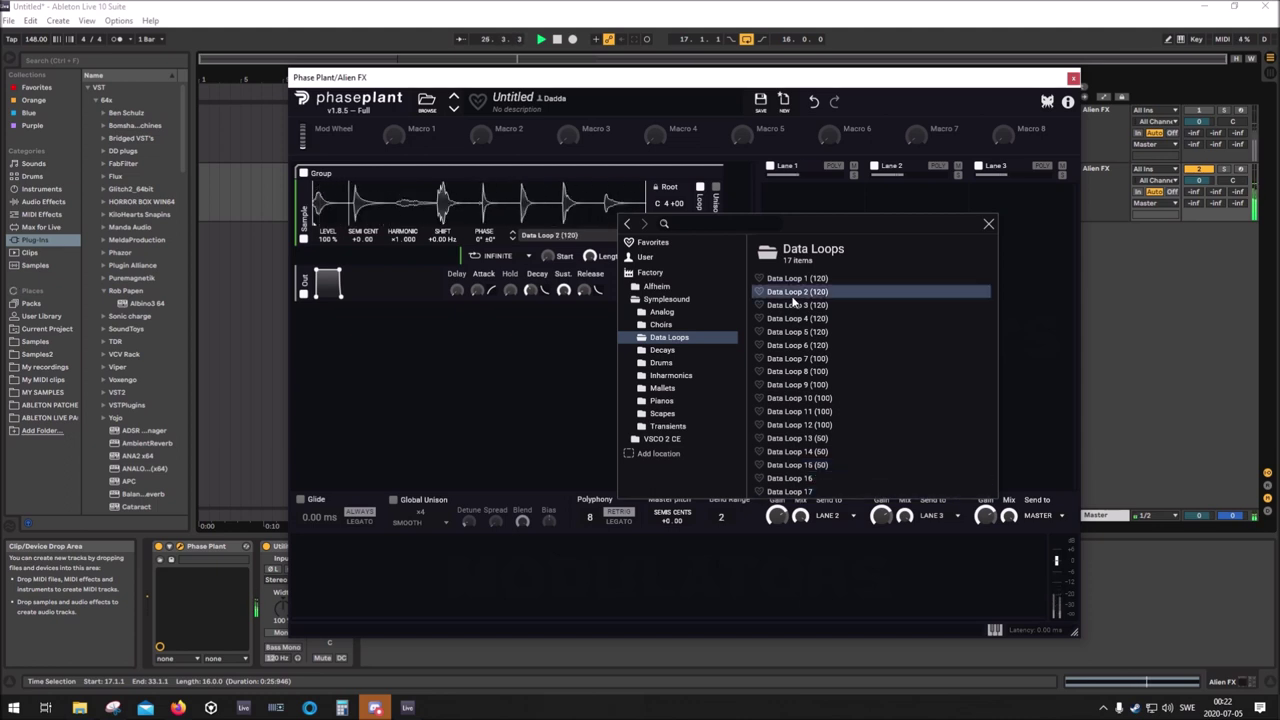
left_click(797, 306)
left_click(797, 333)
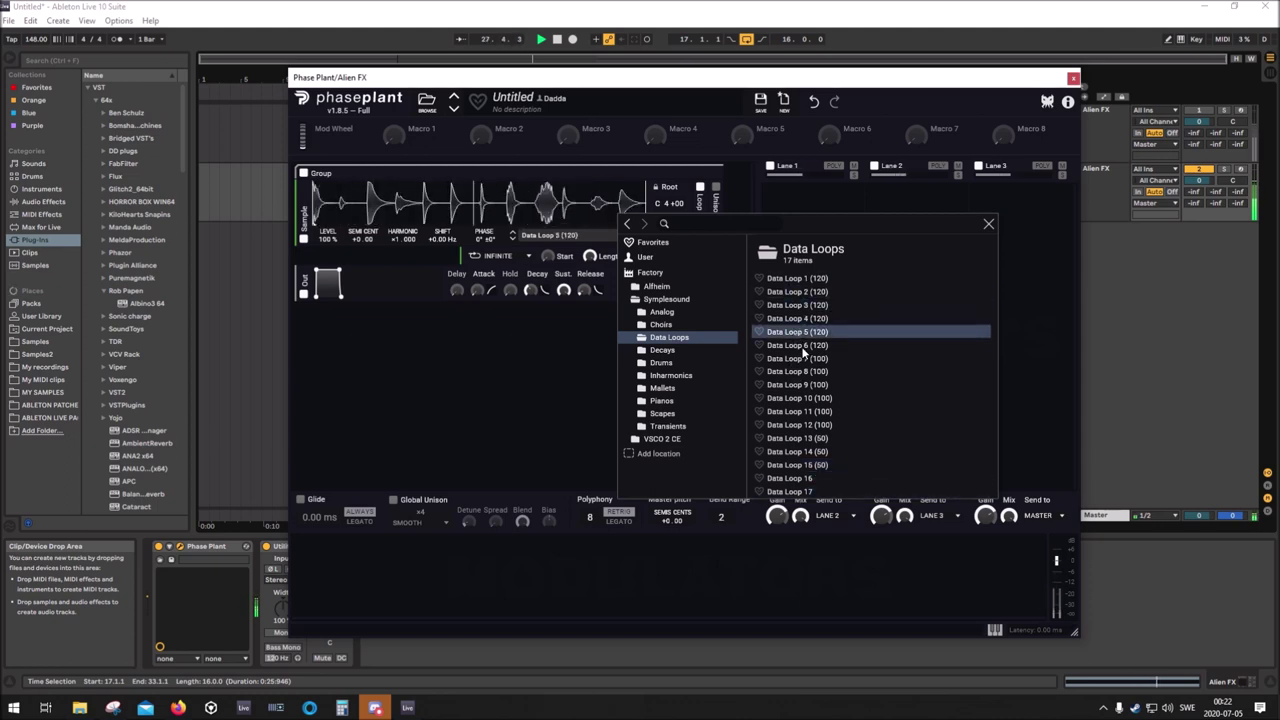
left_click(803, 347)
left_click(792, 374)
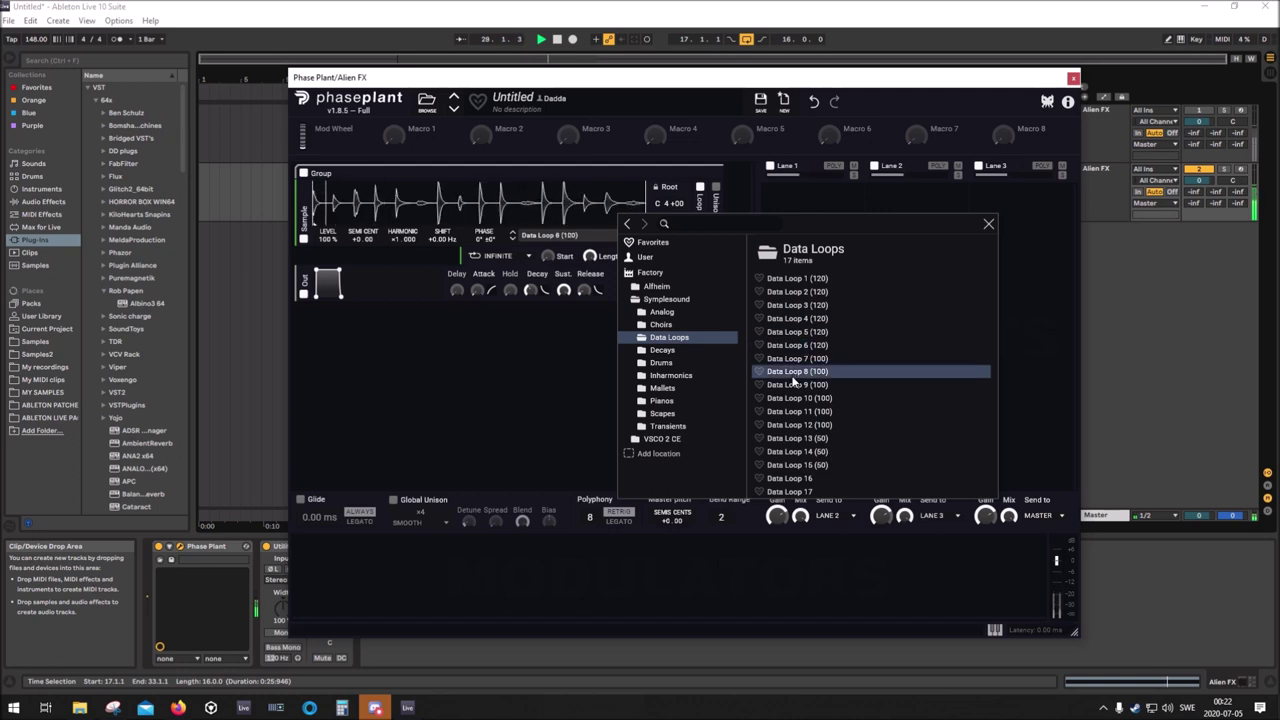
left_click(805, 385)
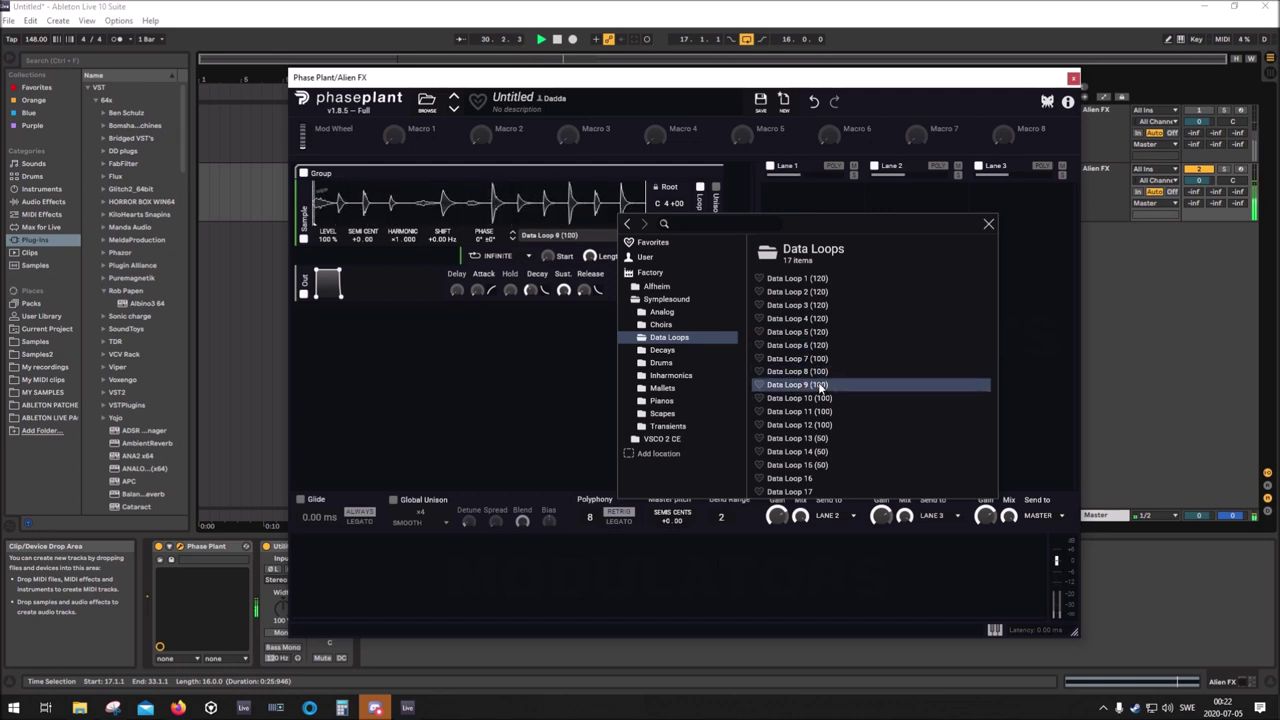
left_click(812, 399)
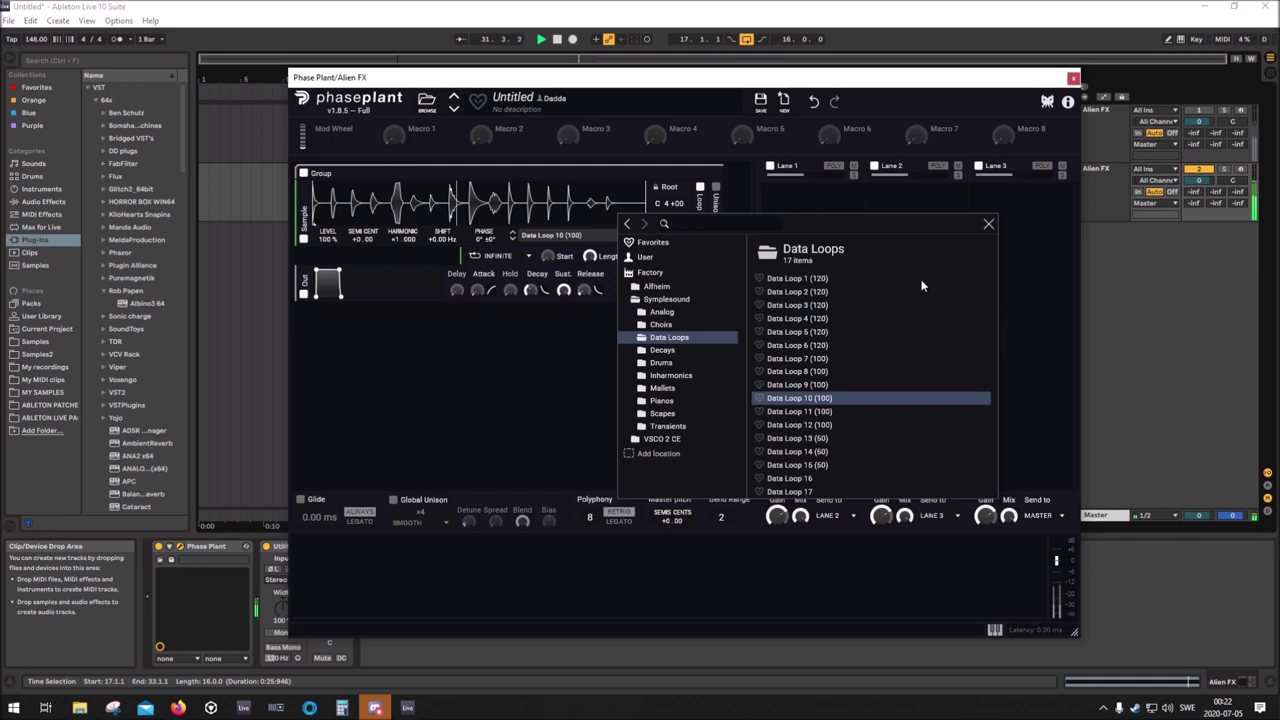
left_click(988, 224)
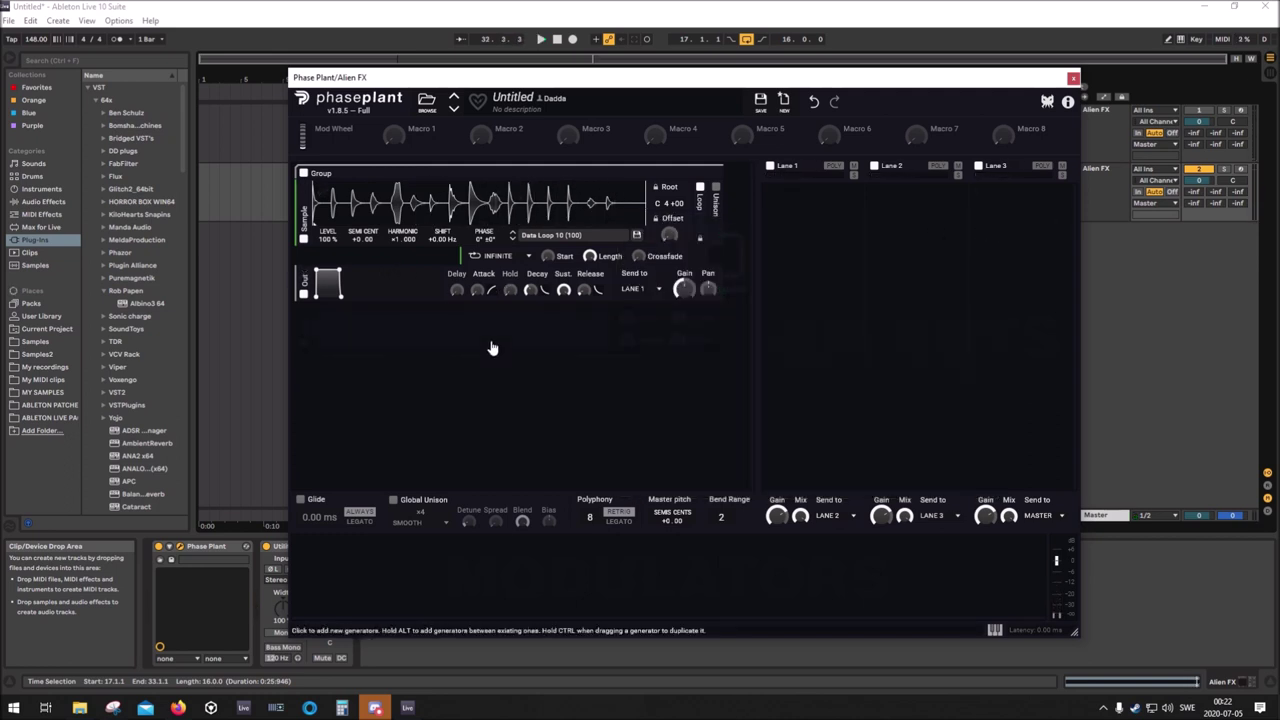
Add an LFO and a Random modulator, with the Random modulator tempo-synced at 1/16
left_click(344, 547)
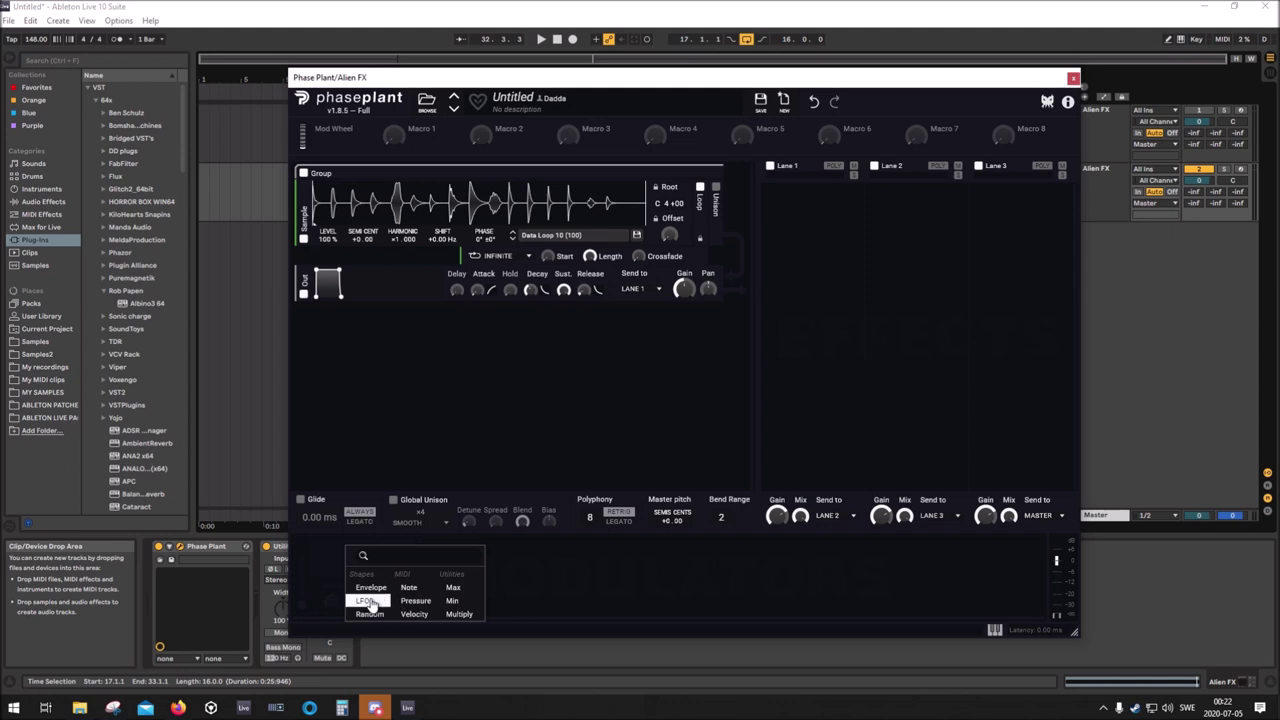
left_click(368, 602)
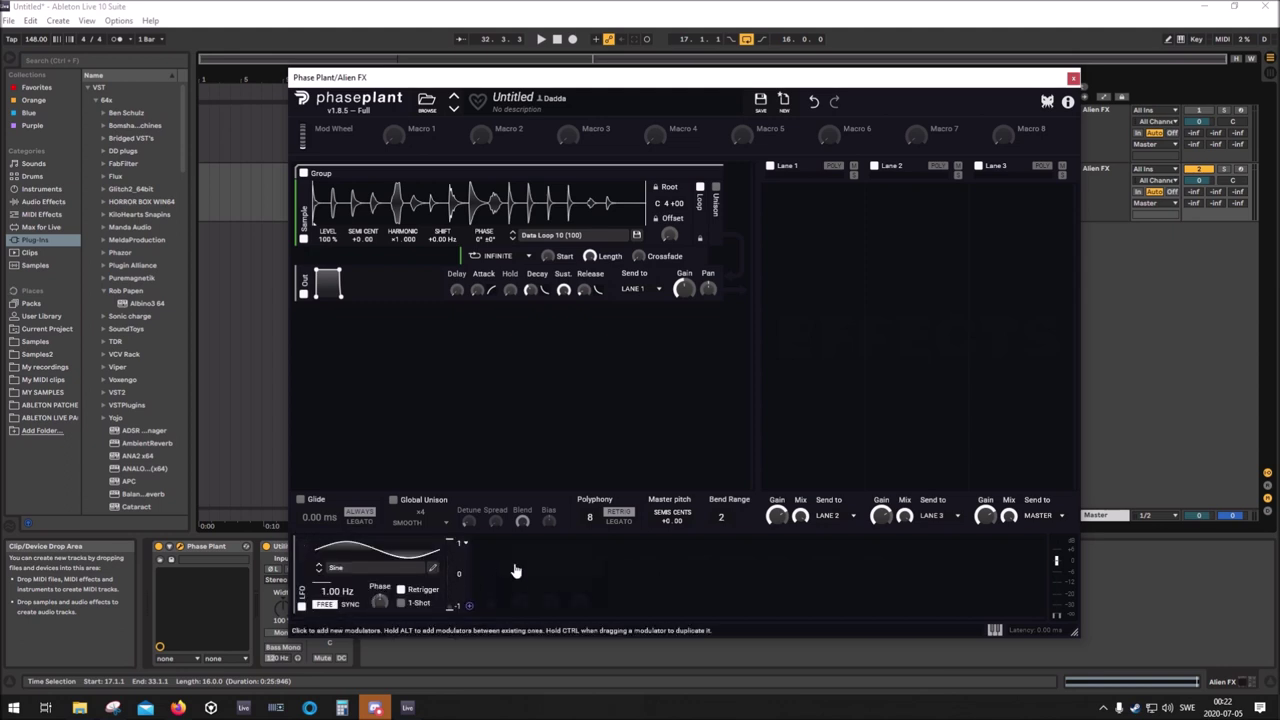
left_click(516, 552)
left_click(530, 613)
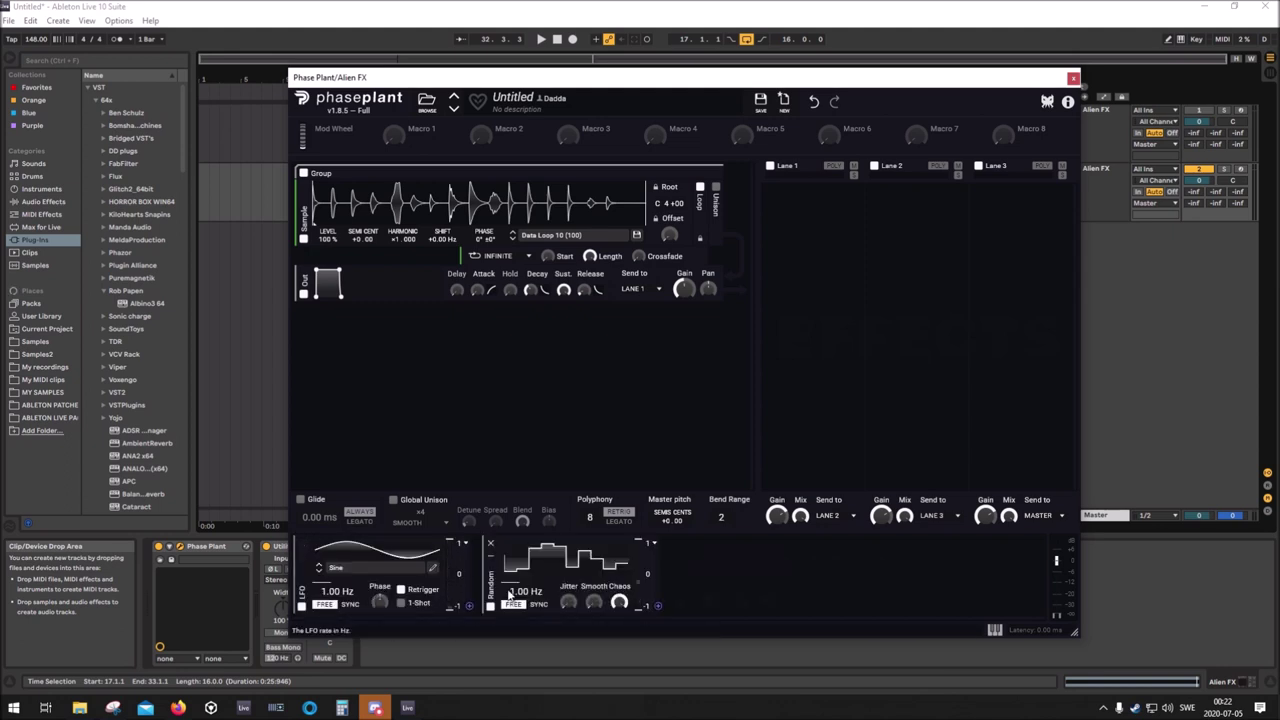
left_click(538, 605)
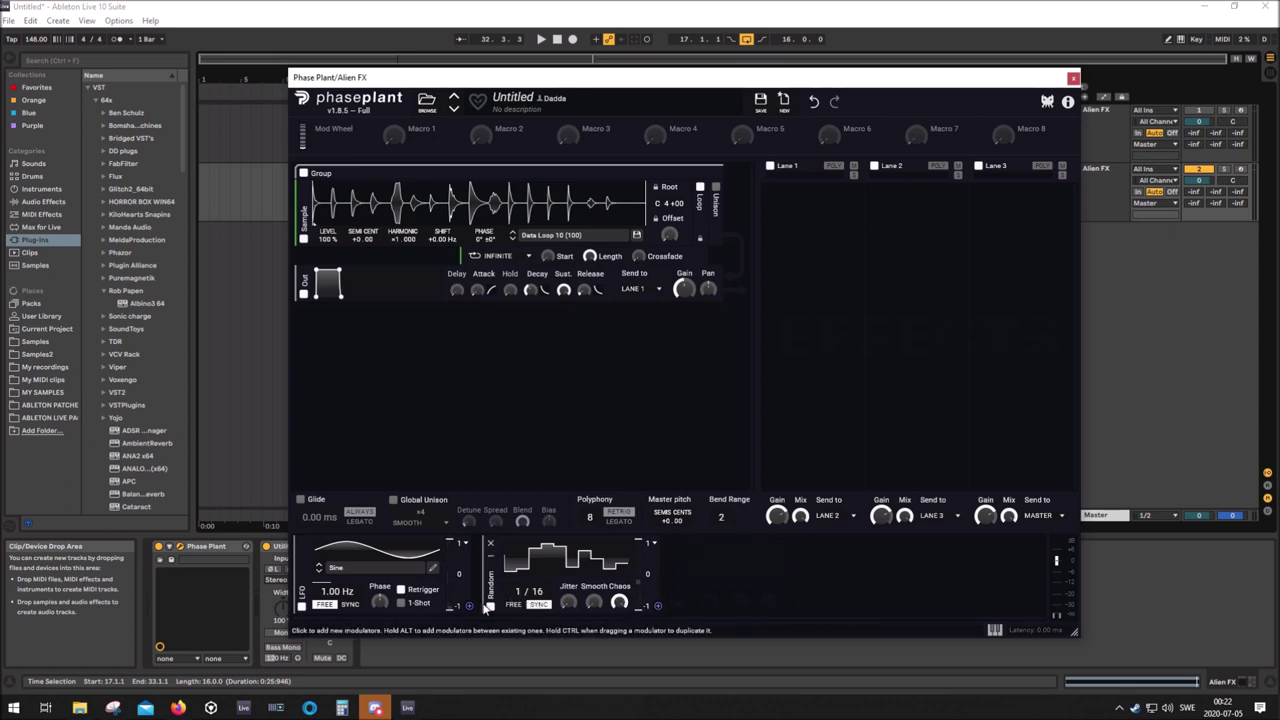
Modulate the sampler's semitone/cent pitch with the Random modulator, using Bipolar output, and audition it
left_click(658, 606)
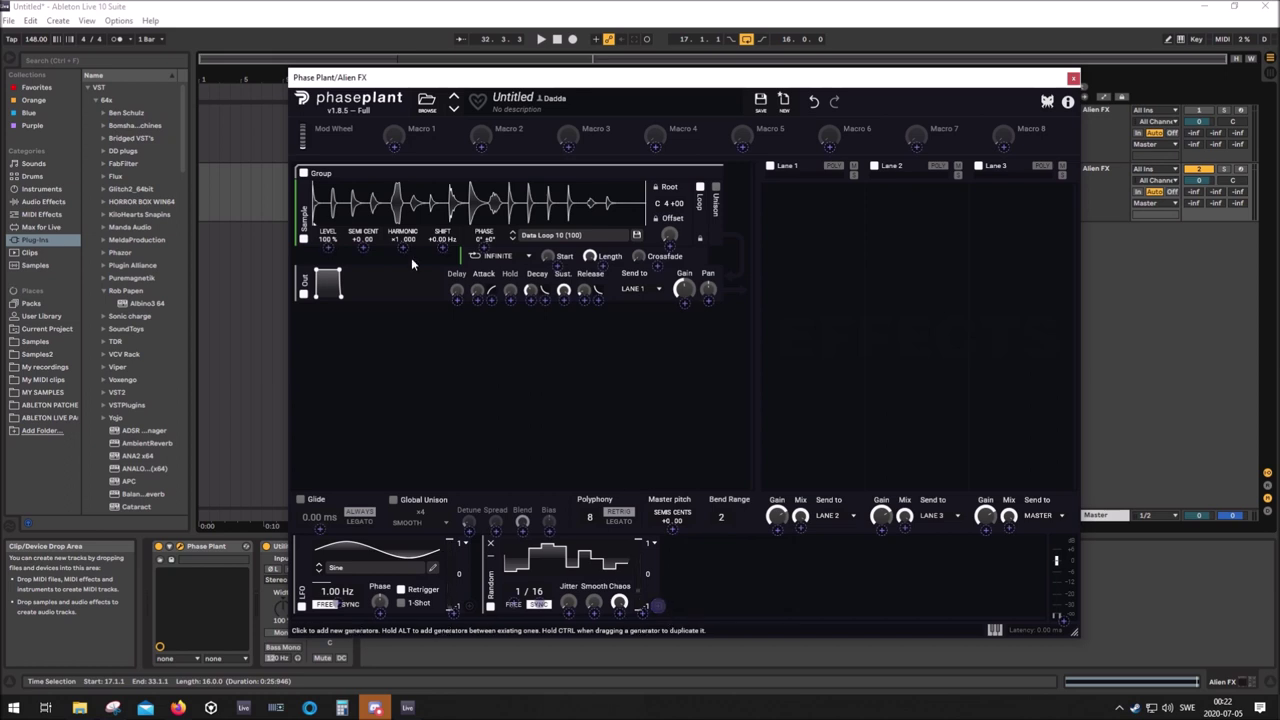
left_click(364, 247)
key("space")
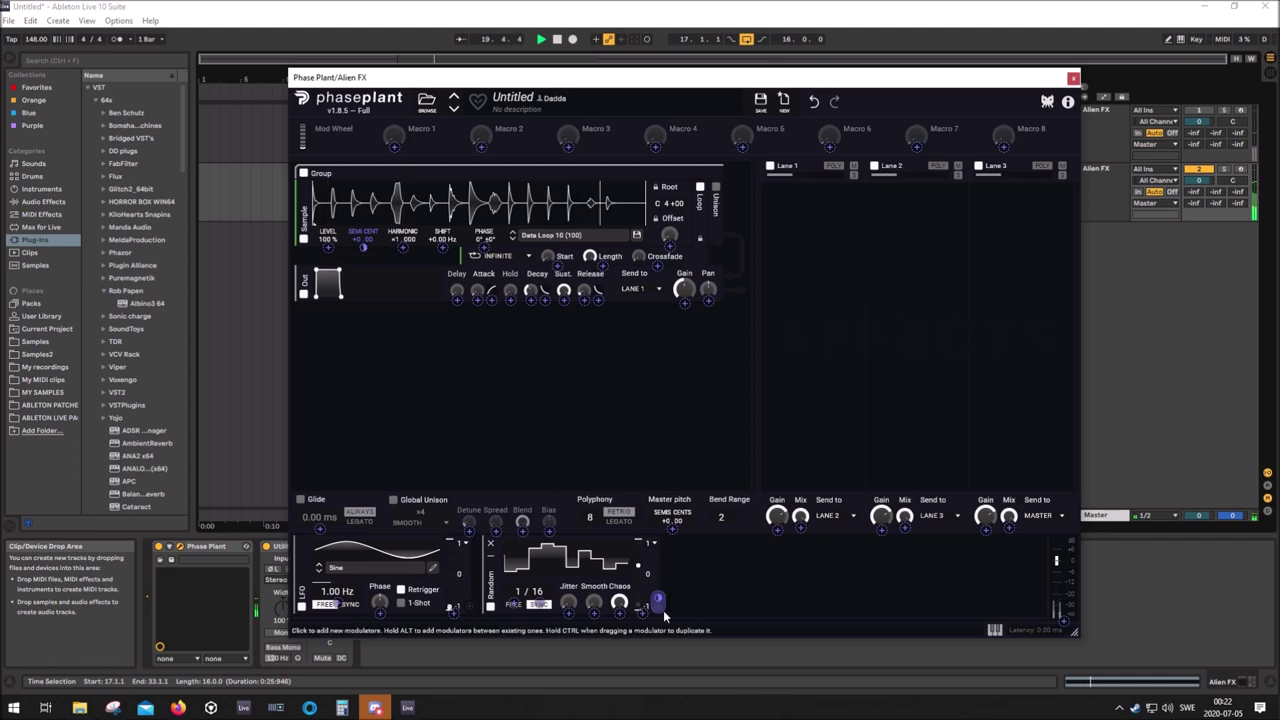
left_click(640, 543)
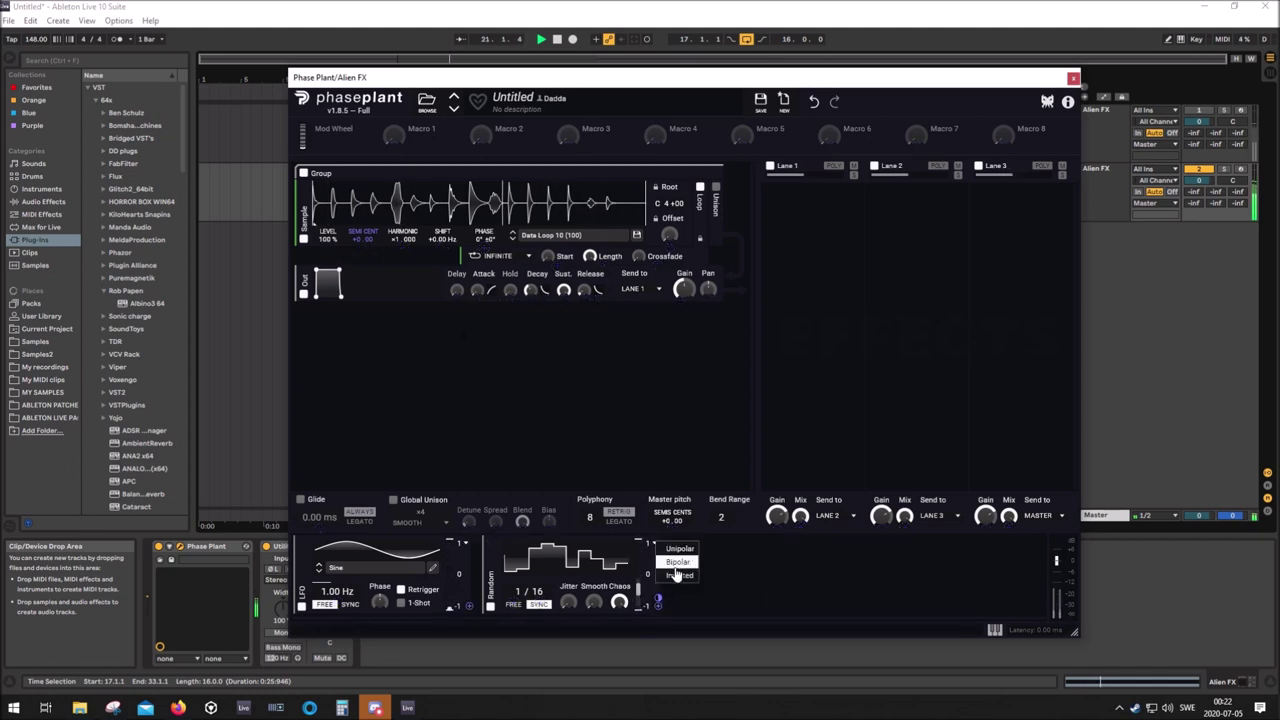
left_click(677, 575)
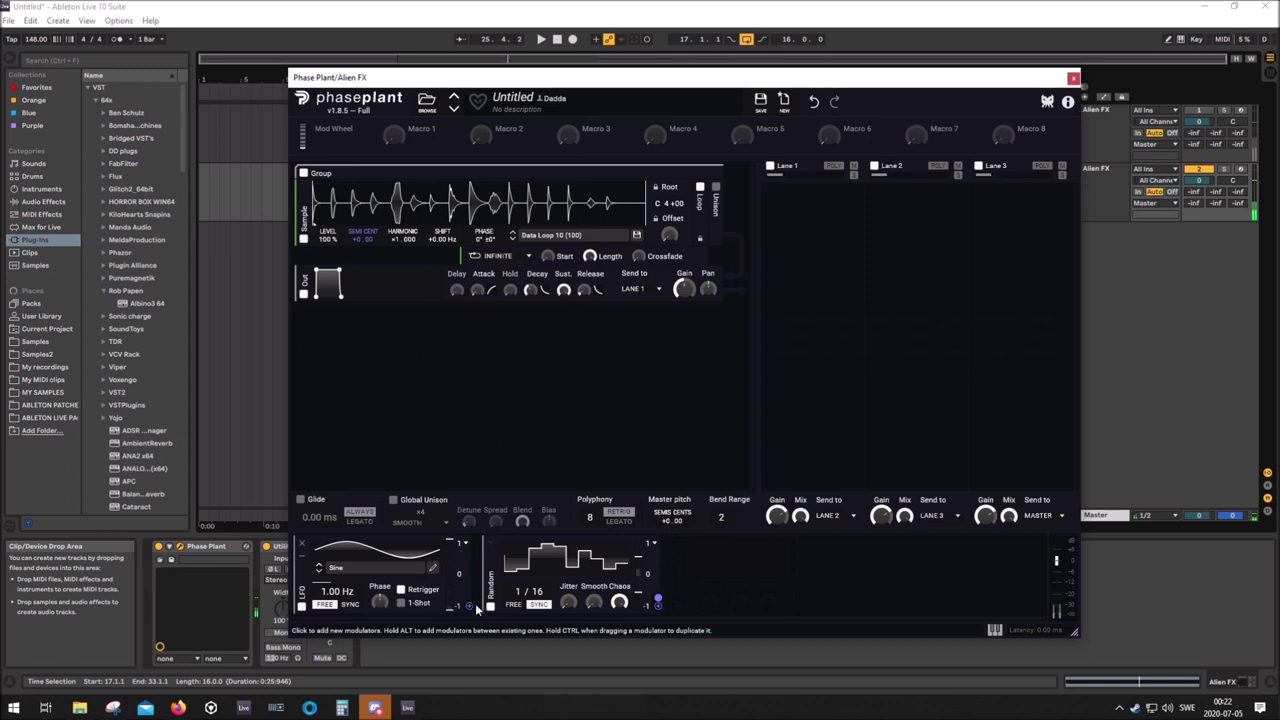
Modulate the sampler's pitch with the LFO as well, tempo-synced at 8/4 with Retrigger off
left_click_drag(476, 606, 364, 257)
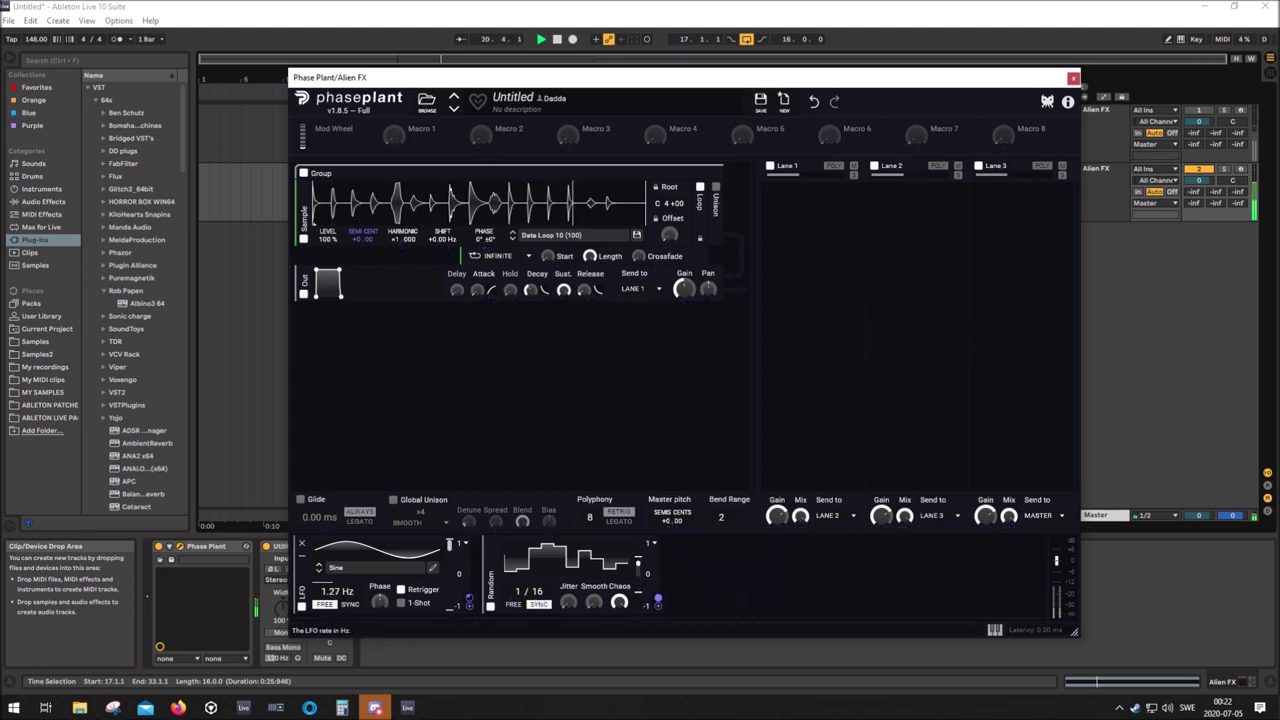
left_click(350, 604)
left_click_drag(327, 591, 327, 615)
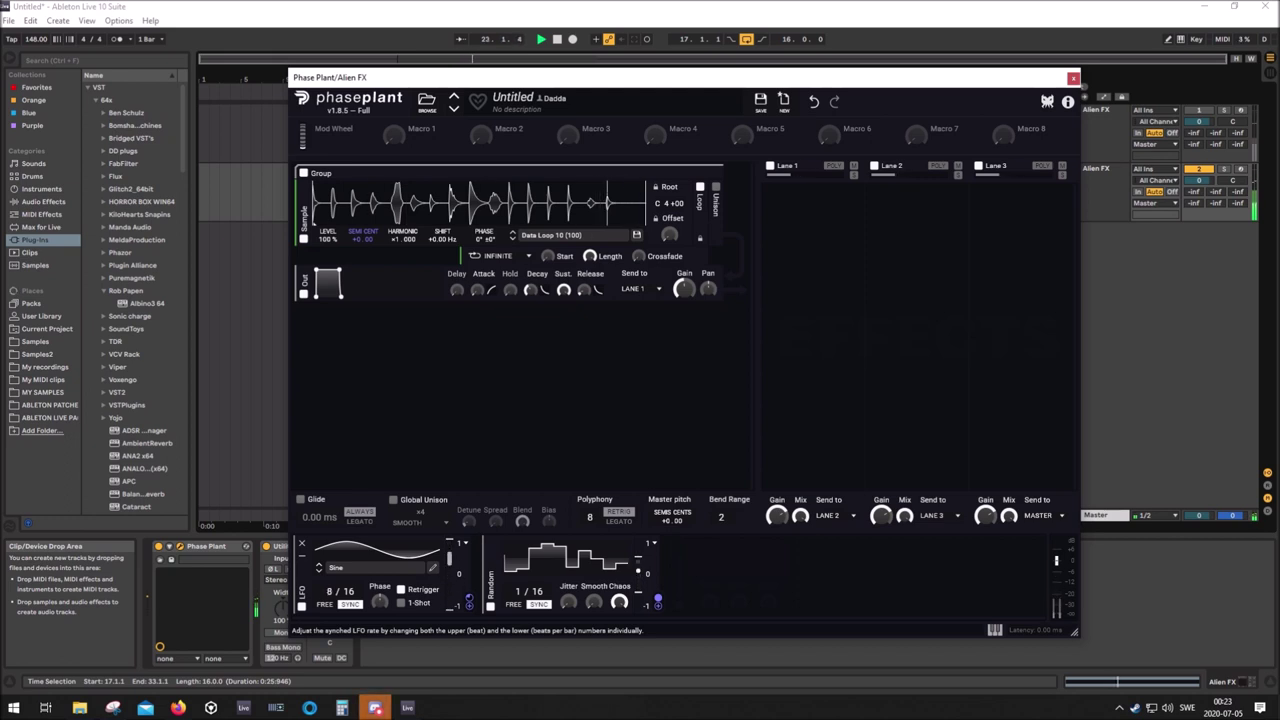
left_click_drag(346, 591, 346, 610)
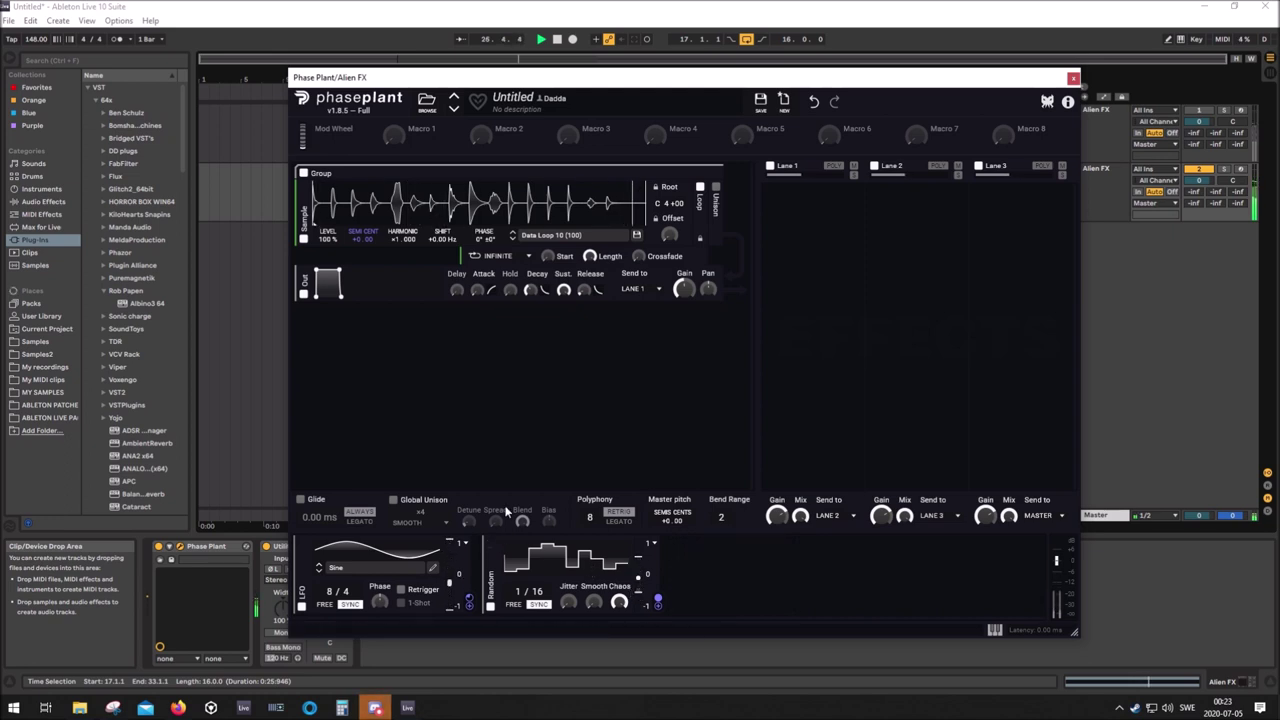
mouse_move(529, 80)
left_mouse_down()
mouse_move(520, 277)
mouse_move(532, 88)
left_mouse_up()
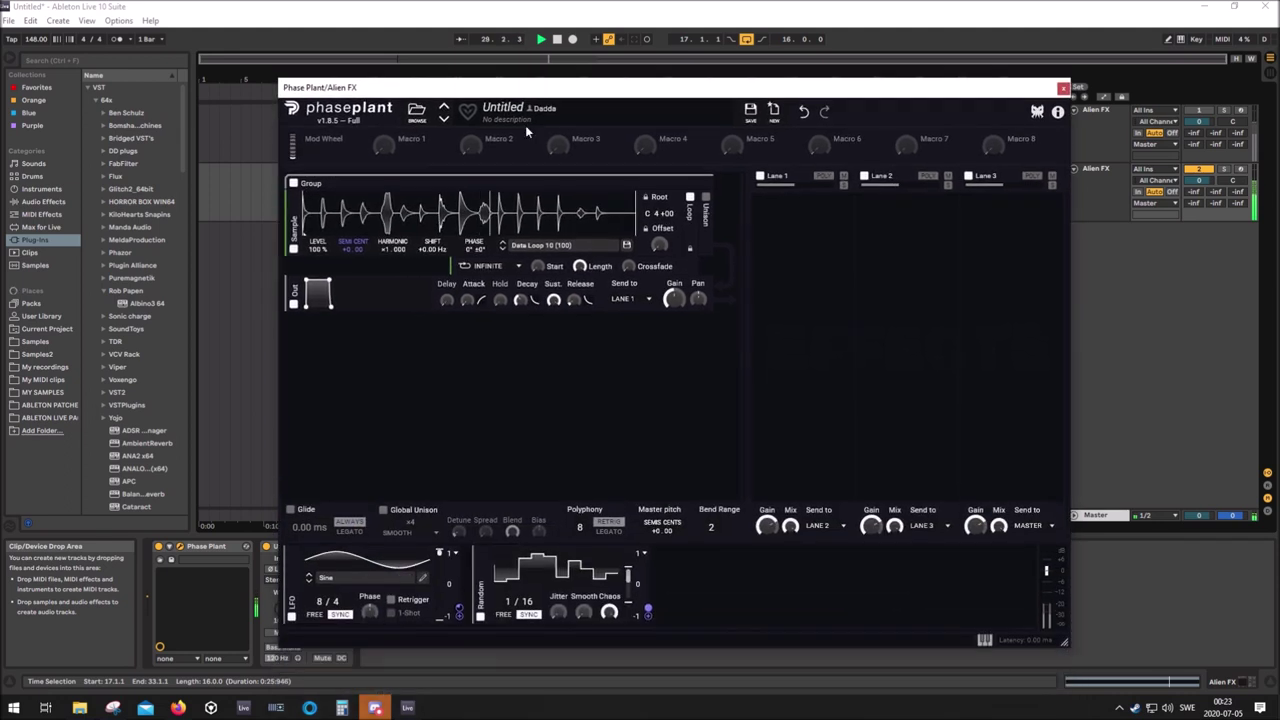
key("space")
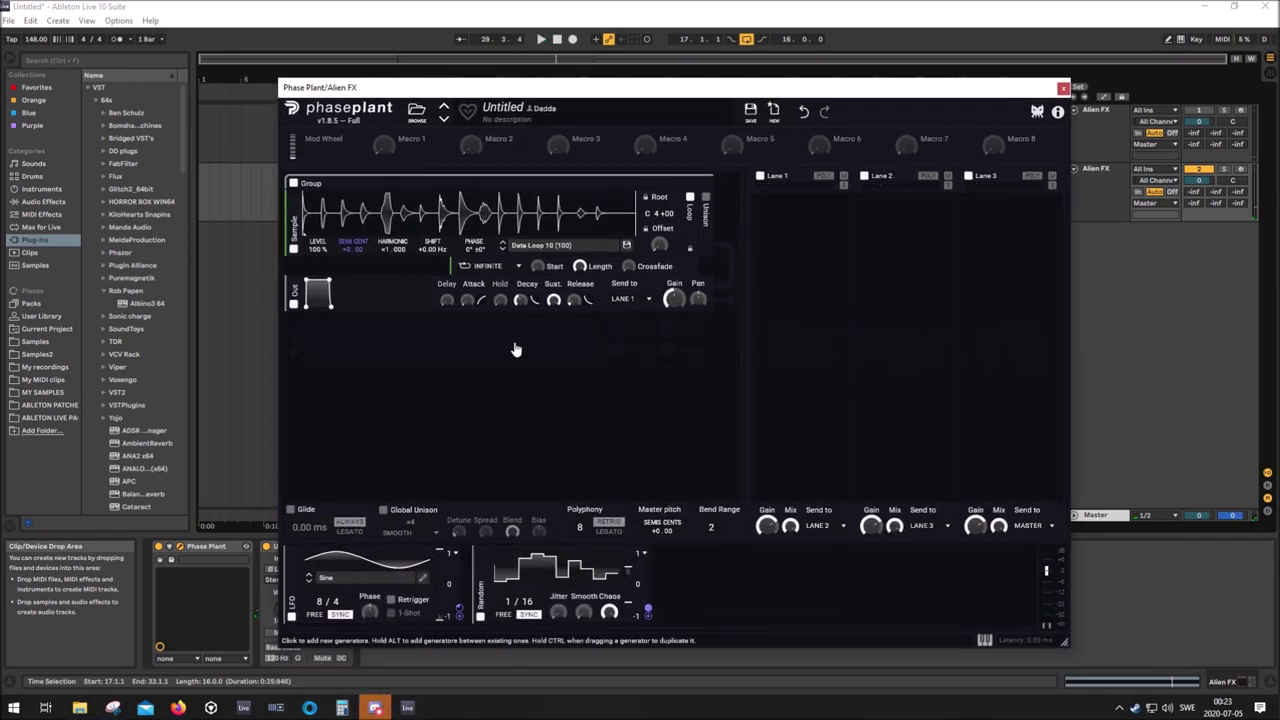
Add a second Random modulator, assign it to the sampler's Offset and adjust the modulation depth during playback
left_click(699, 582)
left_click(712, 624)
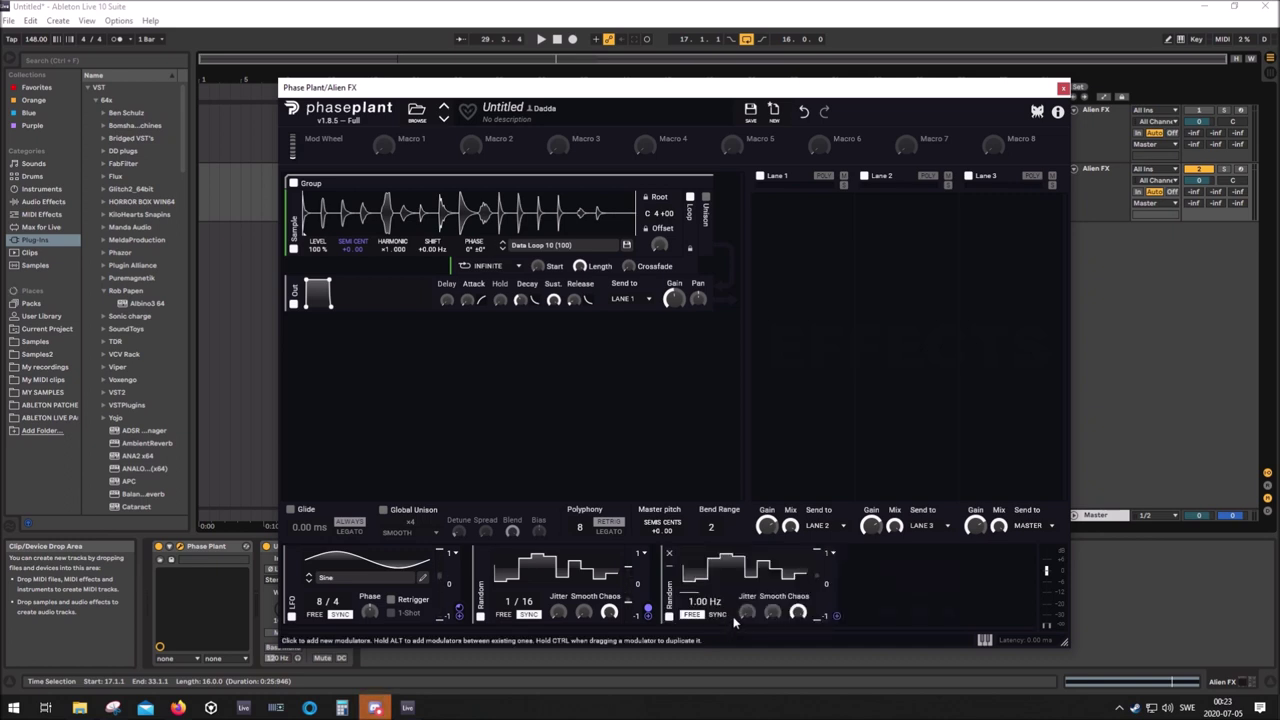
left_click_drag(835, 619, 353, 271)
key("space")
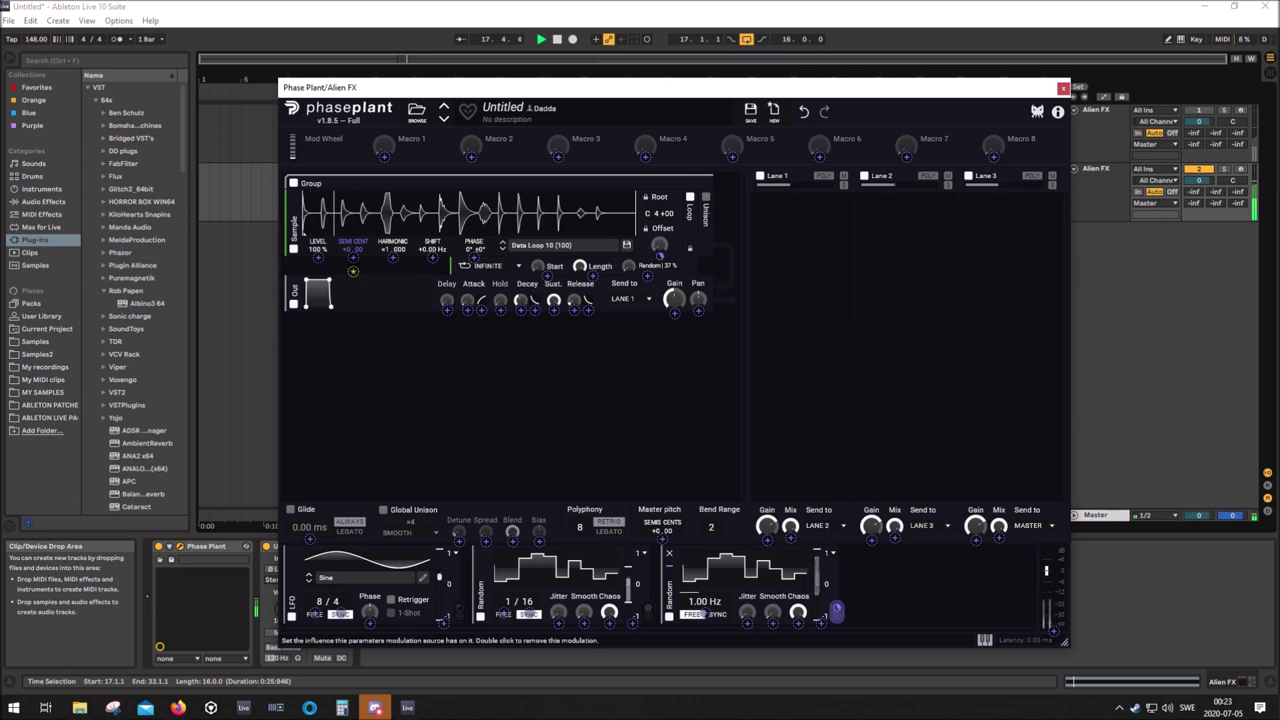
left_click_drag(659, 255, 658, 249)
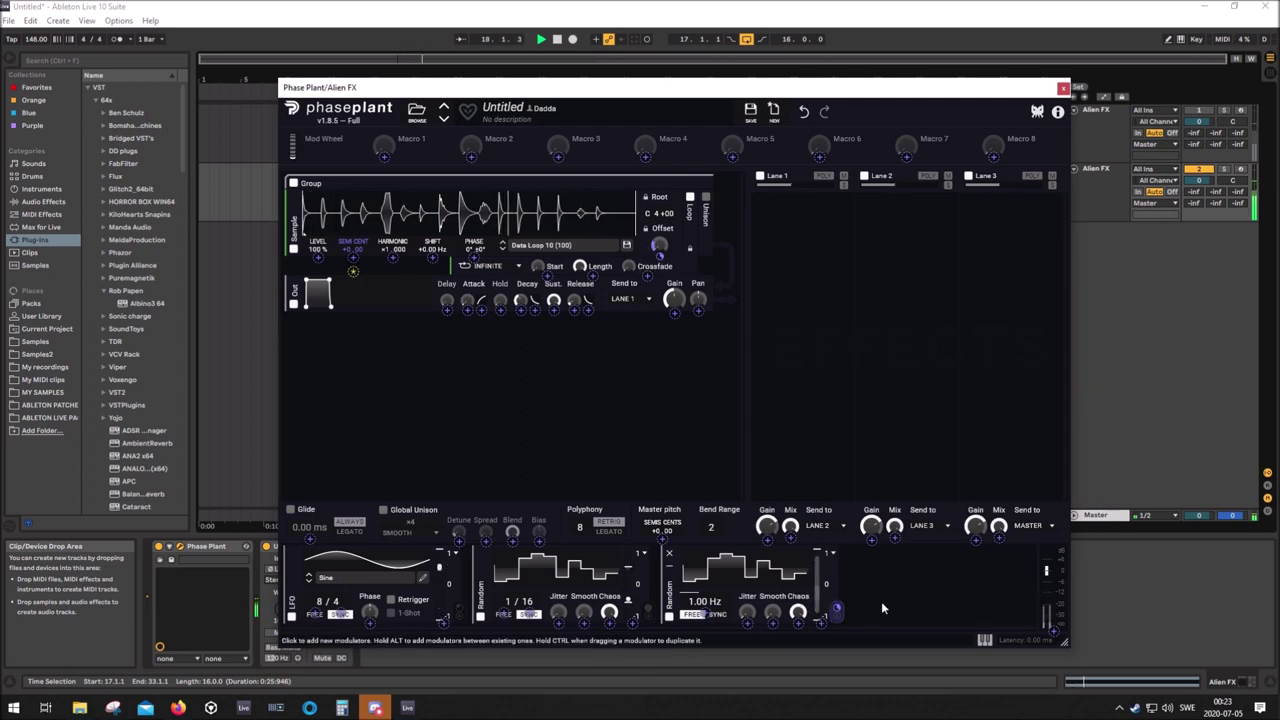
Tempo-sync the second Random modulator at 1/16 and set the sampler's loop mode to Ping Pong
left_click(717, 614)
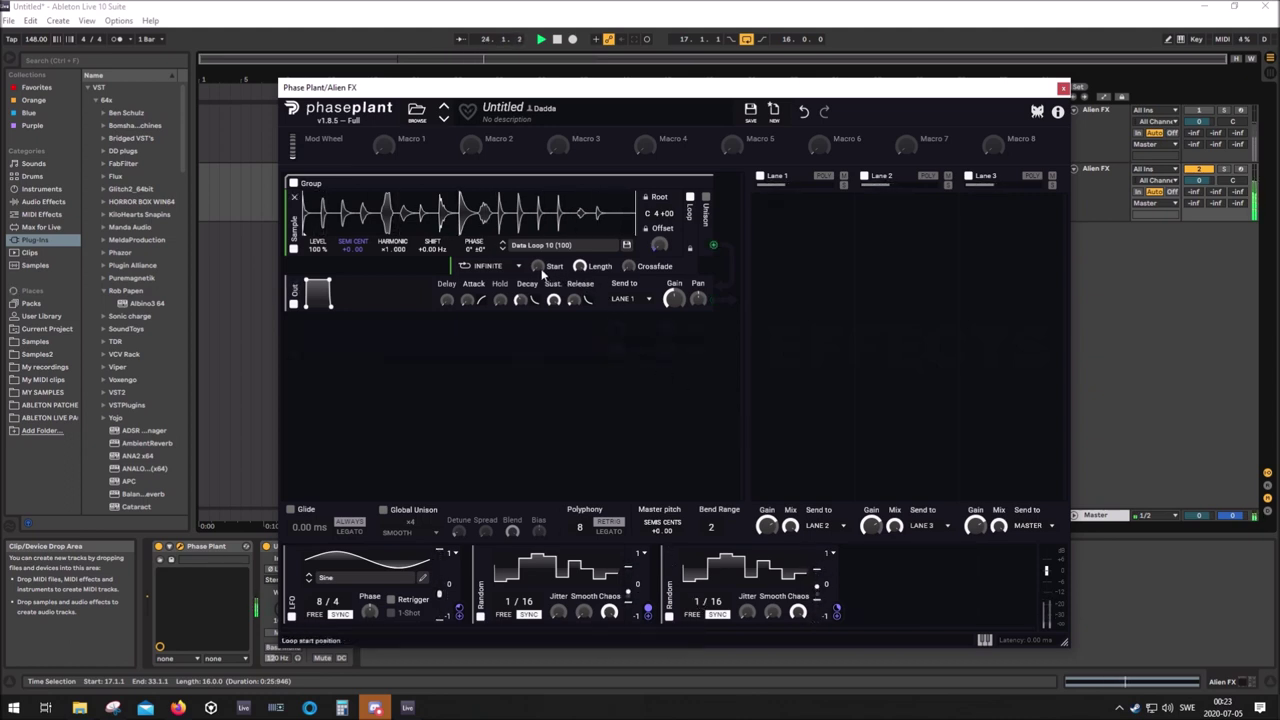
left_click(489, 266)
left_click(505, 295)
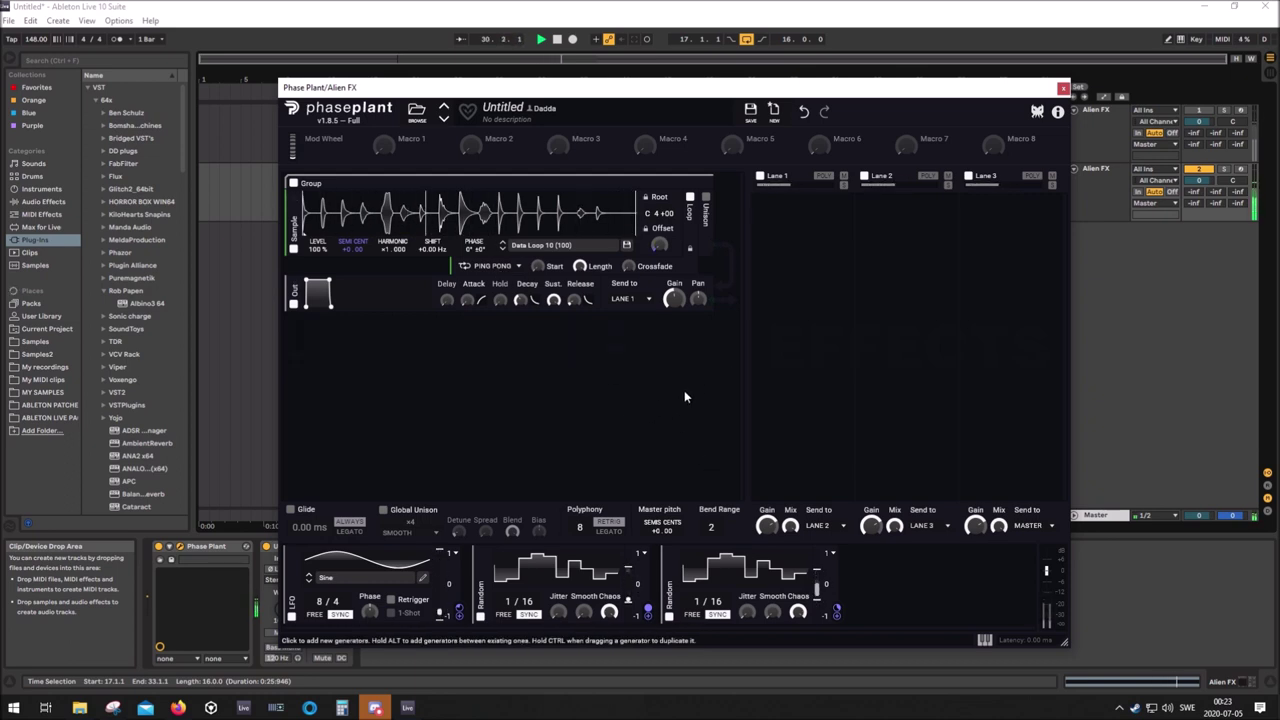
Add a Distortion effect, place it between the sampler and the output, and set its type to Saturate
left_click(483, 338)
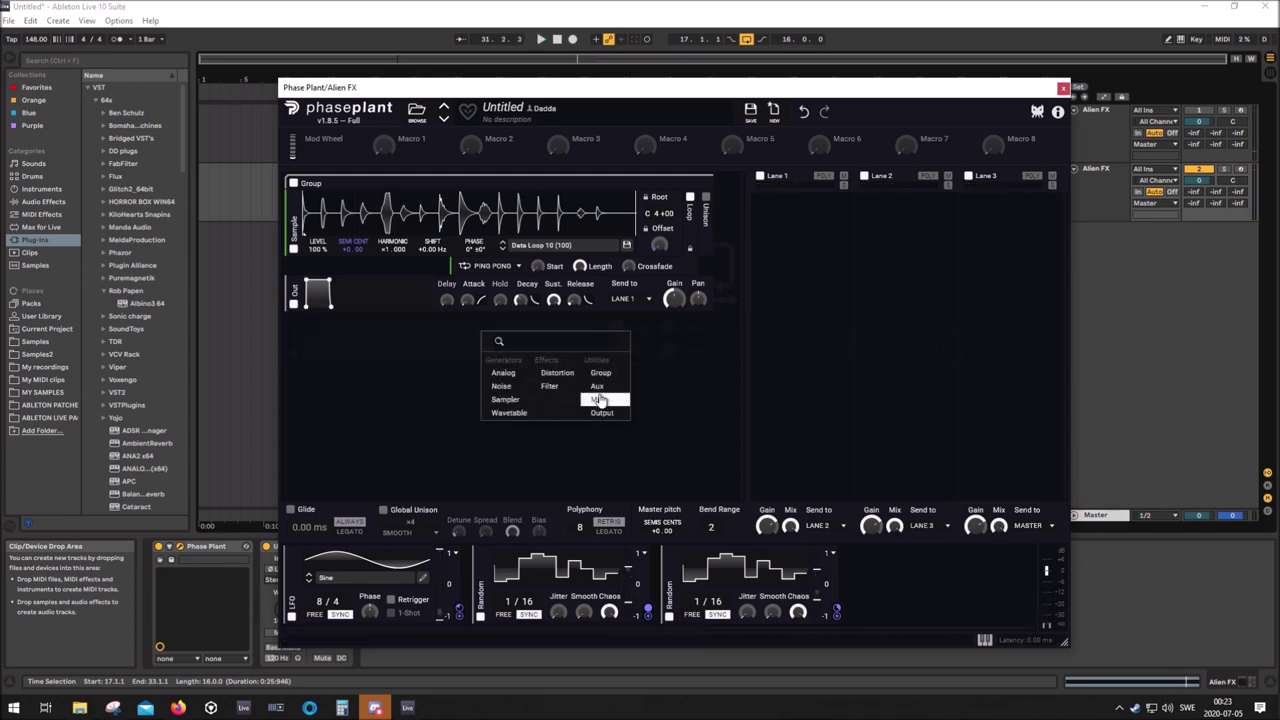
left_click(557, 372)
left_click_drag(294, 335, 296, 292)
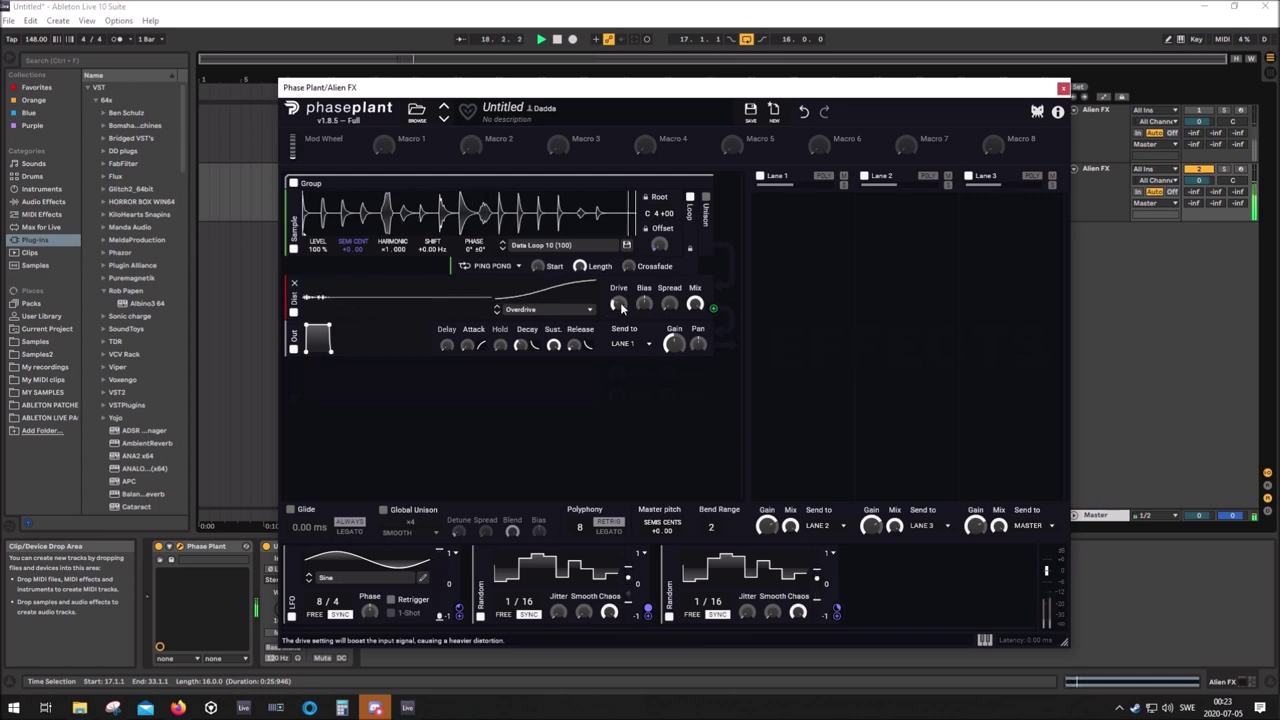
left_click(566, 310)
left_click(568, 320)
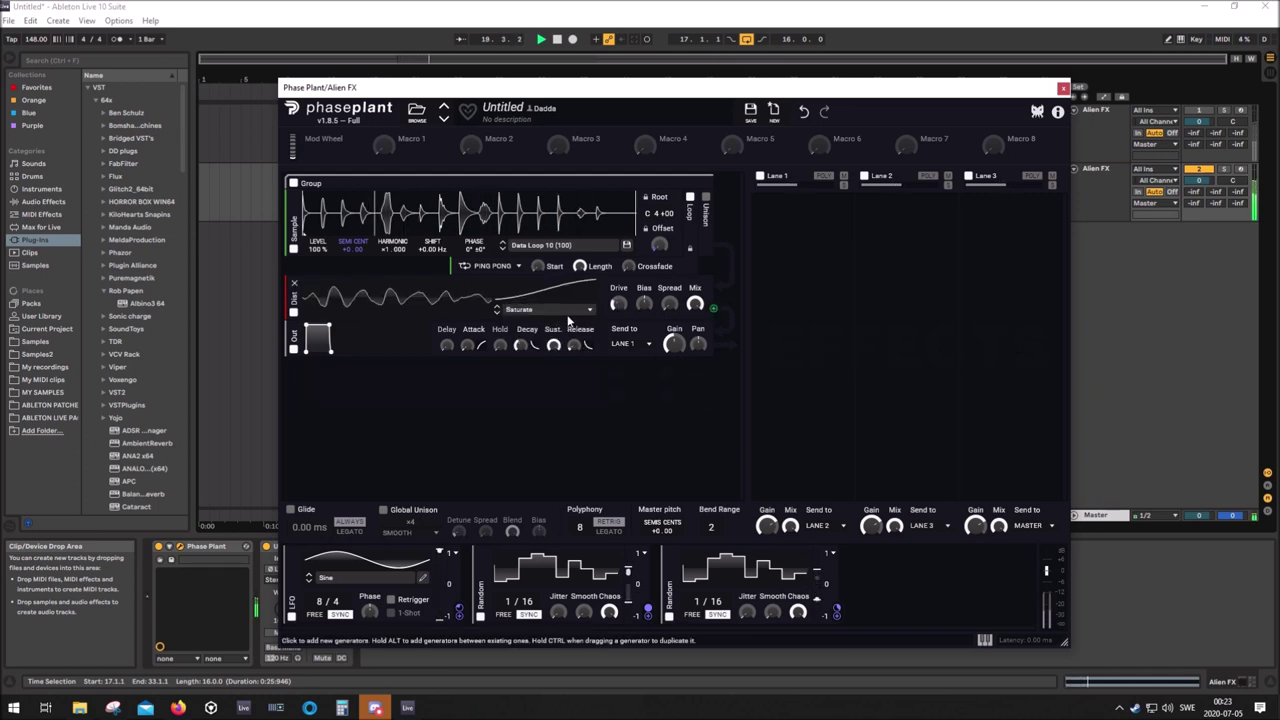
Try the Foldback and Sine distortion types, raising the drive to about 17 dB on Foldback and 12 dB on Sine
left_click(566, 312)
left_click(566, 333)
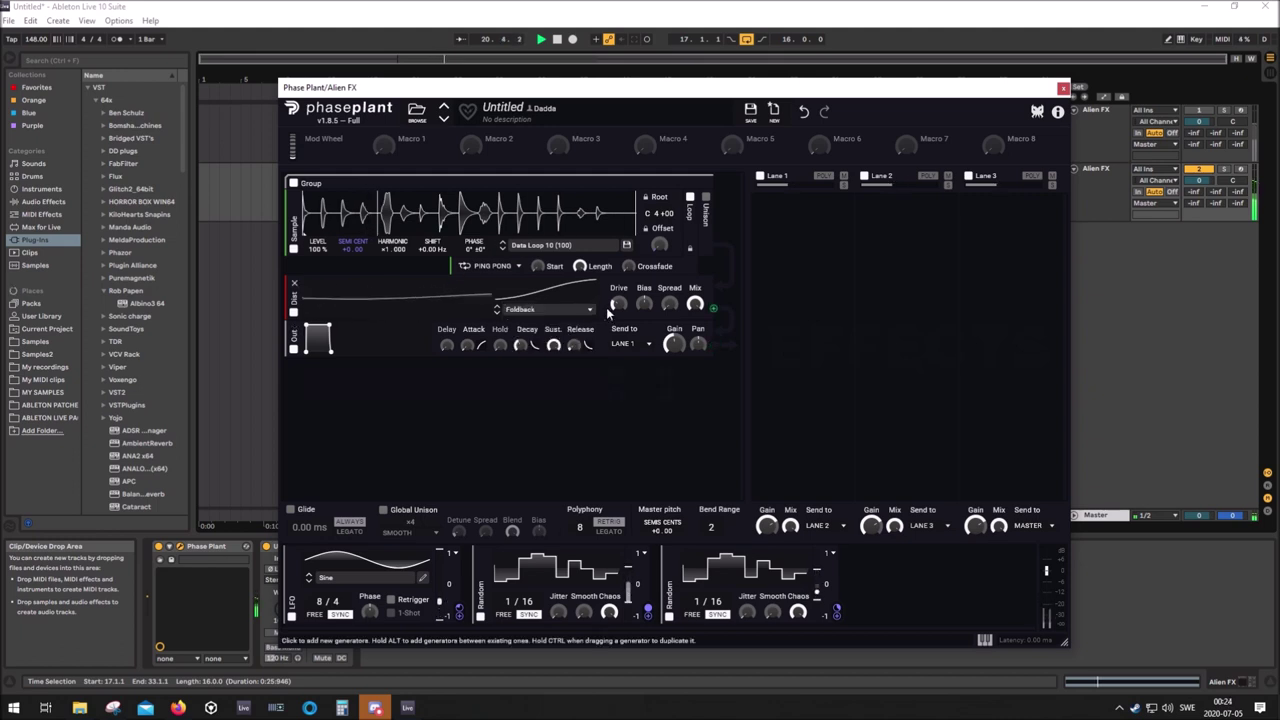
mouse_move(619, 304)
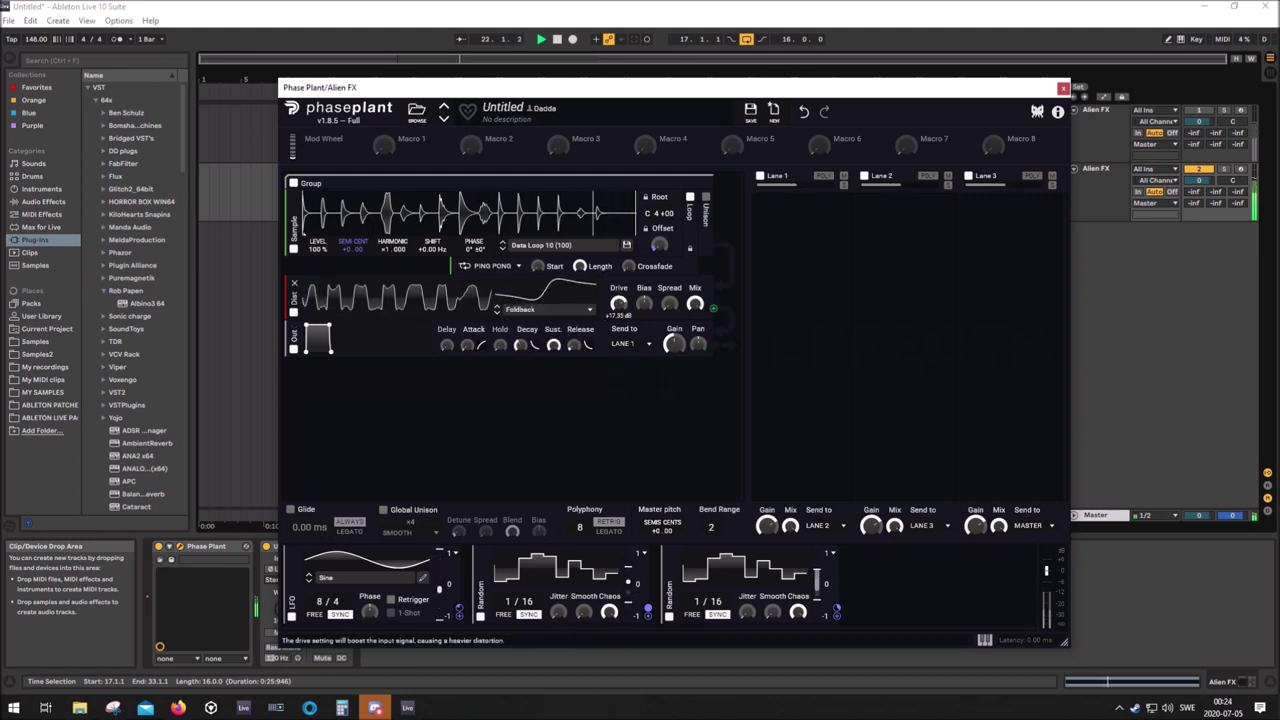
left_click(560, 310)
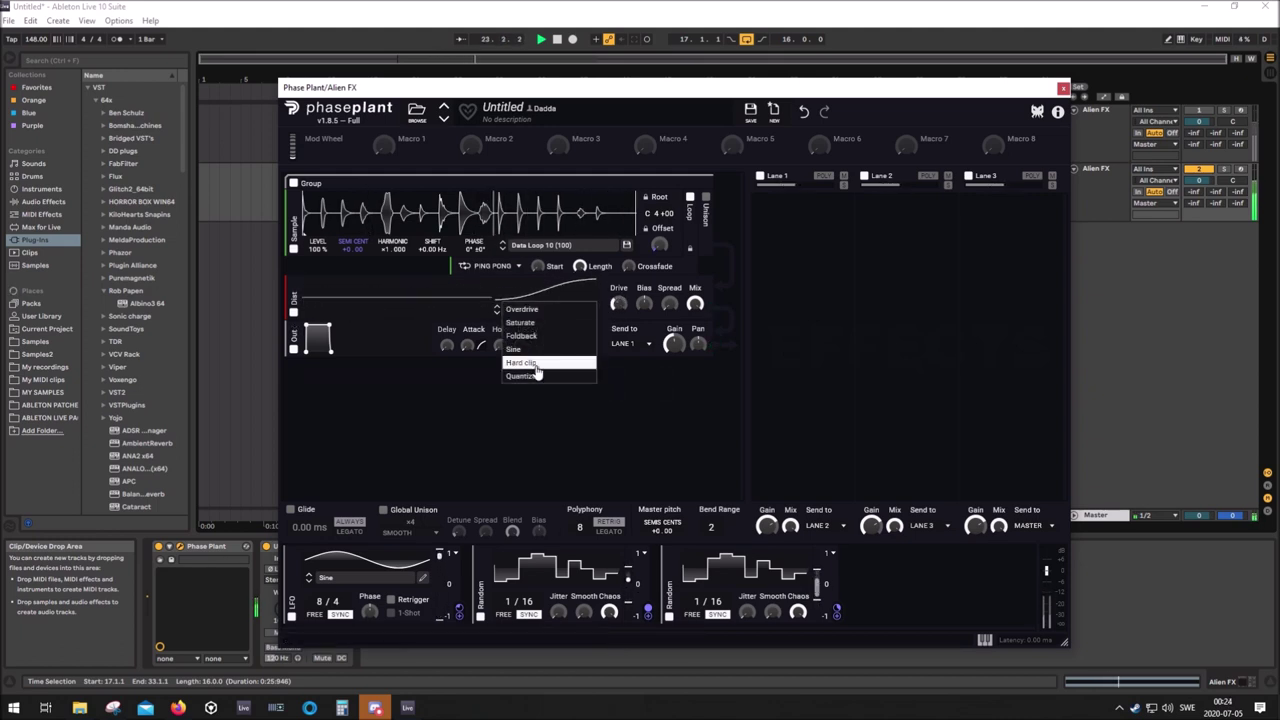
left_click(538, 354)
mouse_move(619, 304)
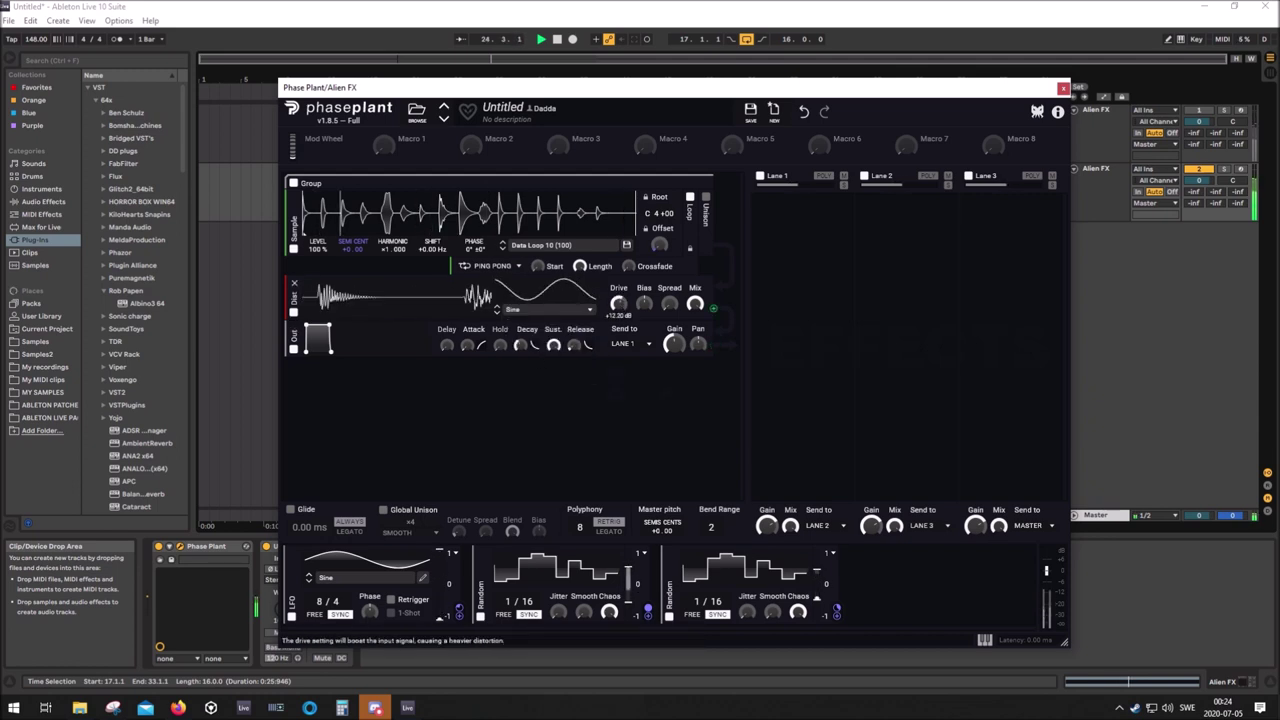
left_click_drag(619, 304, 619, 330)
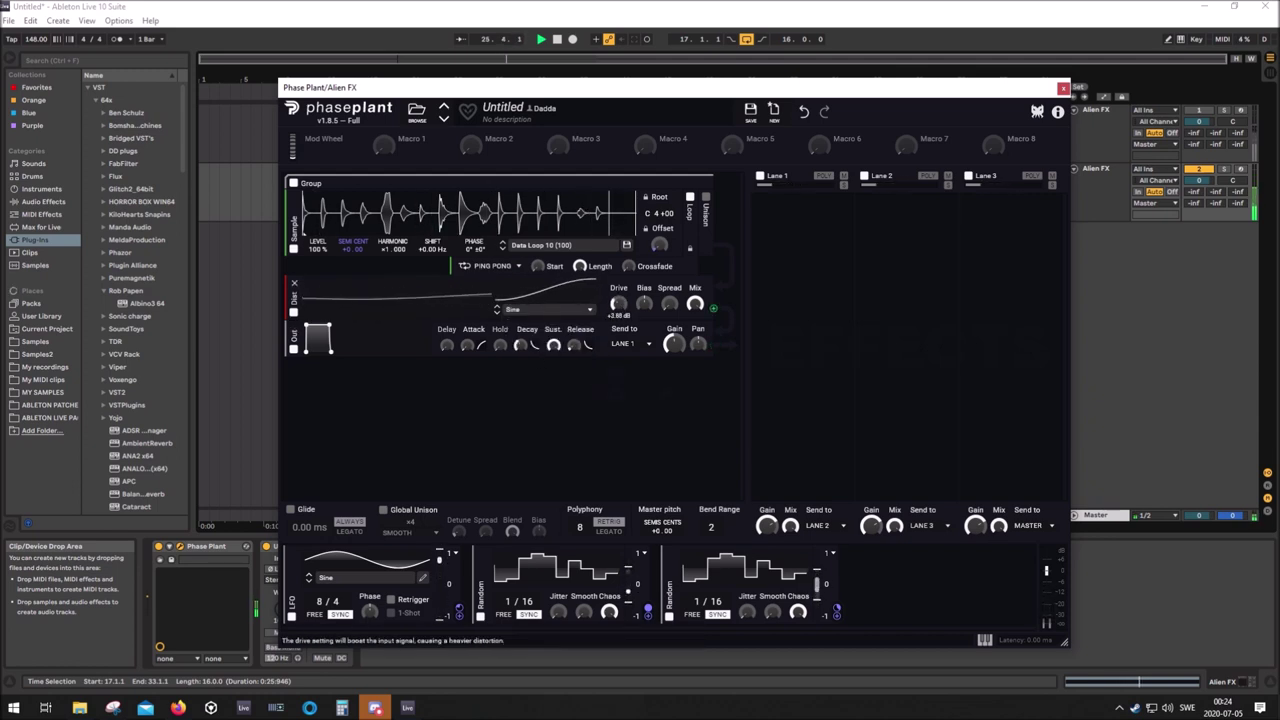
Set the distortion type to Overdrive and add a Disperser effect to Lane 1
left_click(545, 309)
left_click(522, 309)
mouse_move(619, 304)
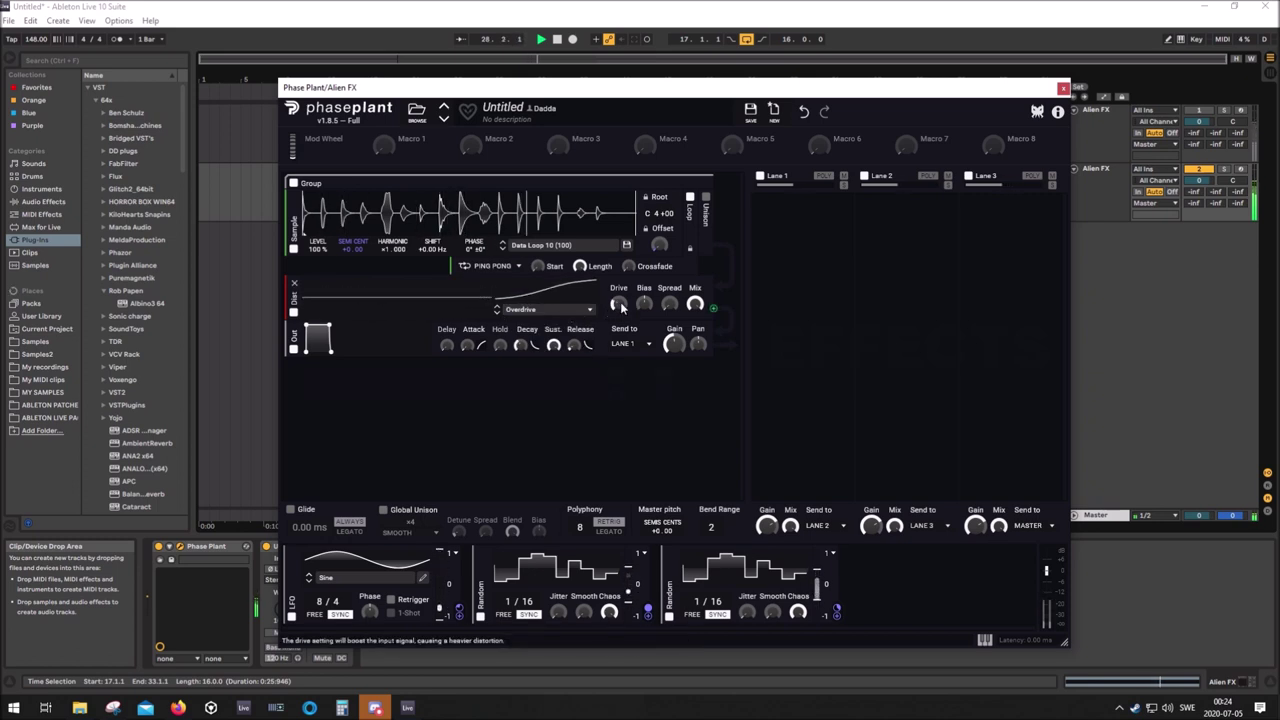
left_click(805, 220)
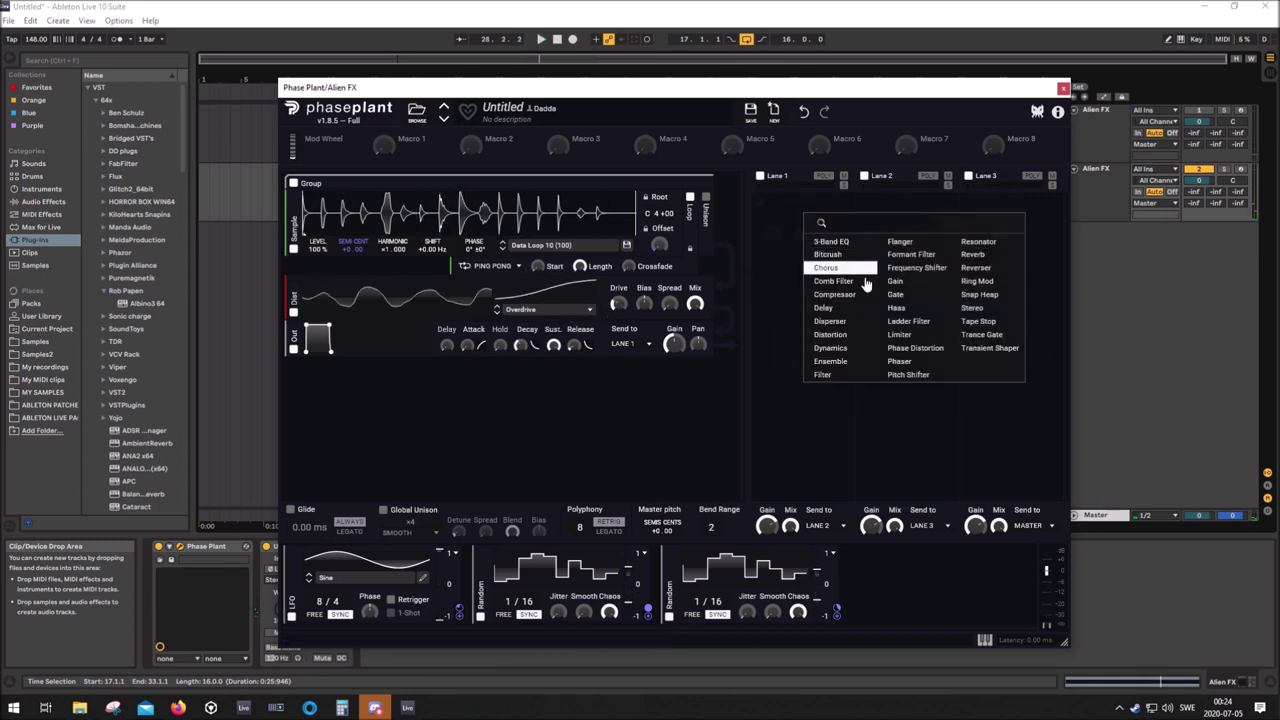
left_click(843, 321)
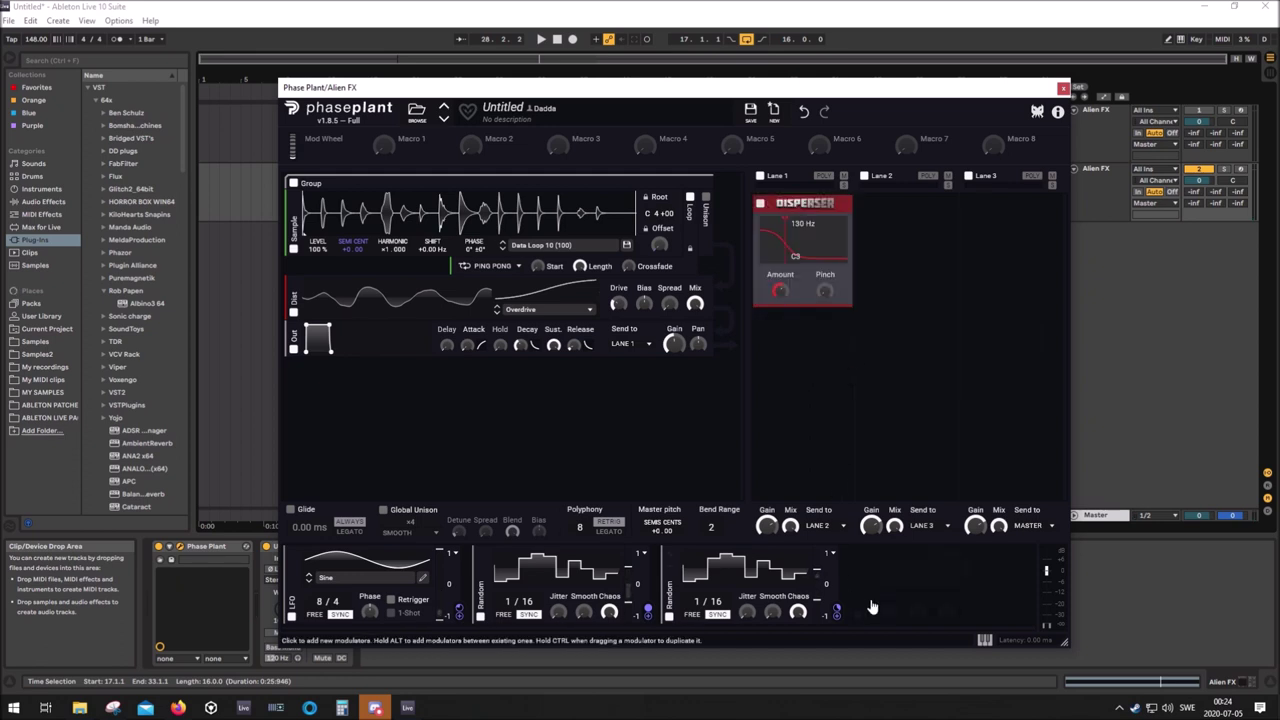
Minimize the three existing modulators and add a new LFO tempo-synced at 8/4
left_click(669, 566)
left_click(480, 568)
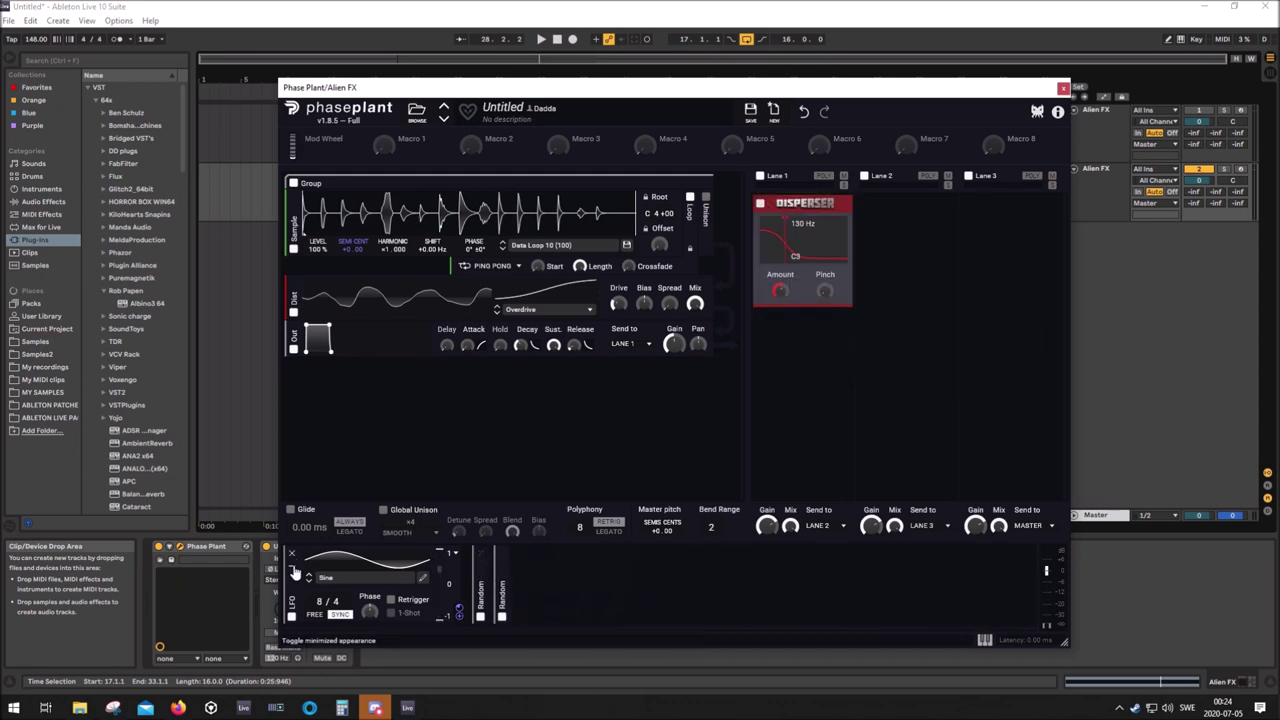
left_click(293, 570)
left_click(401, 578)
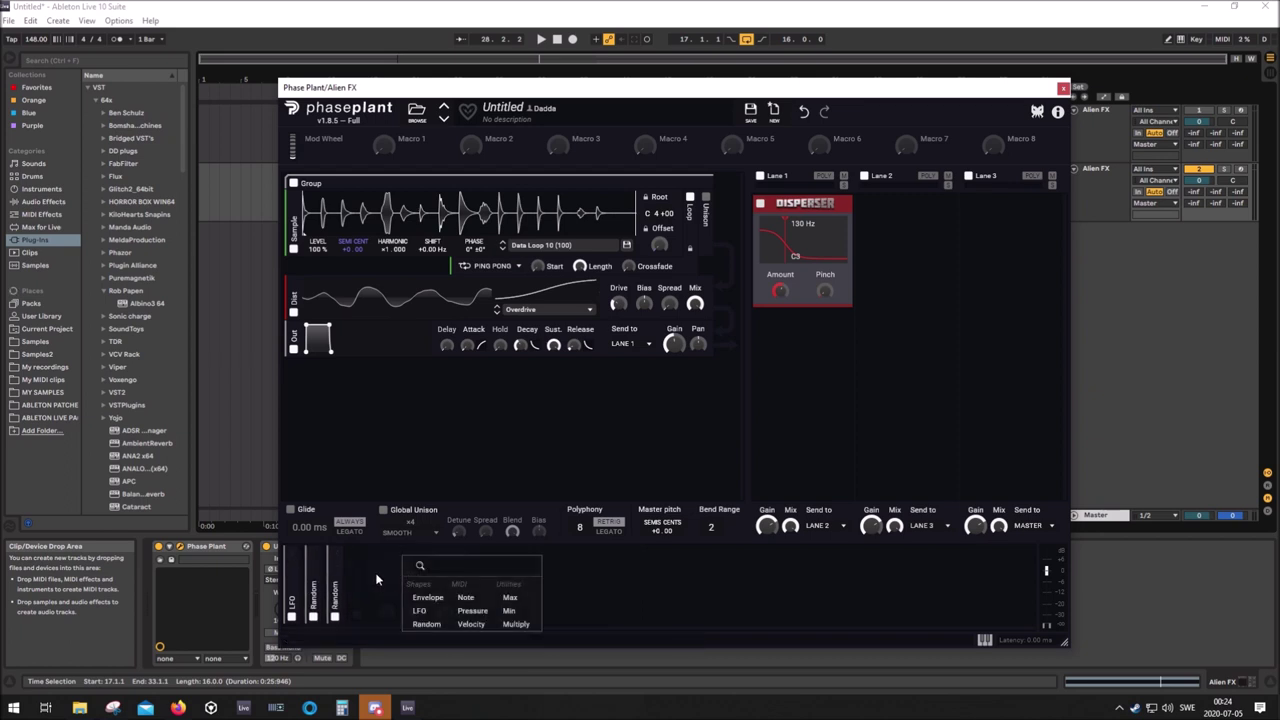
left_click(422, 613)
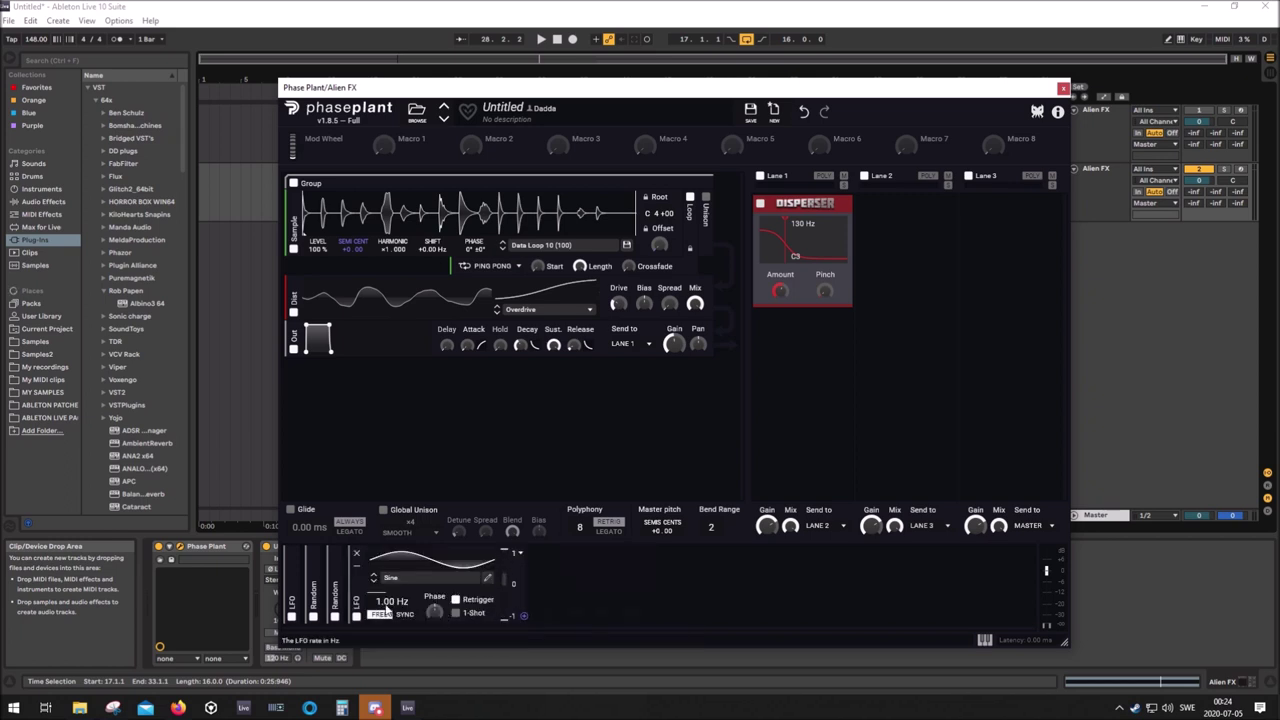
left_click(400, 615)
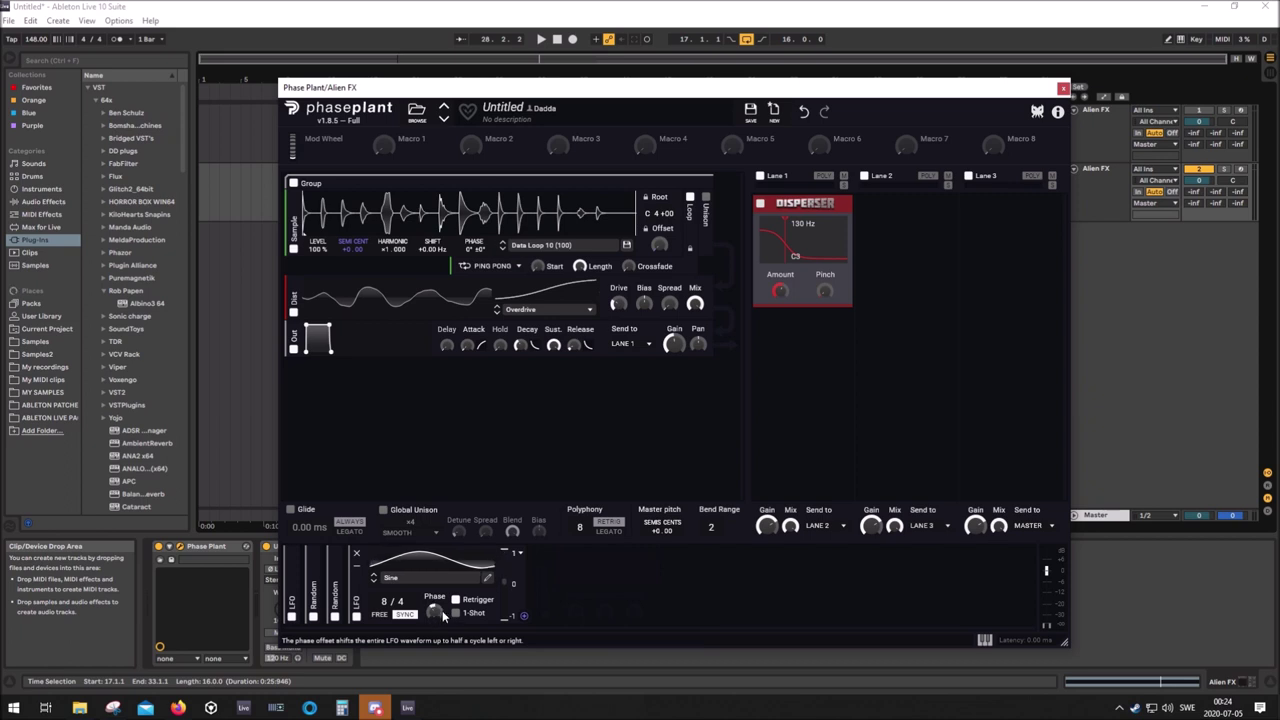
Assign the new LFO to the Disperser's frequency and set the LFO's output range to Unipolar
left_click_drag(677, 575, 779, 290)
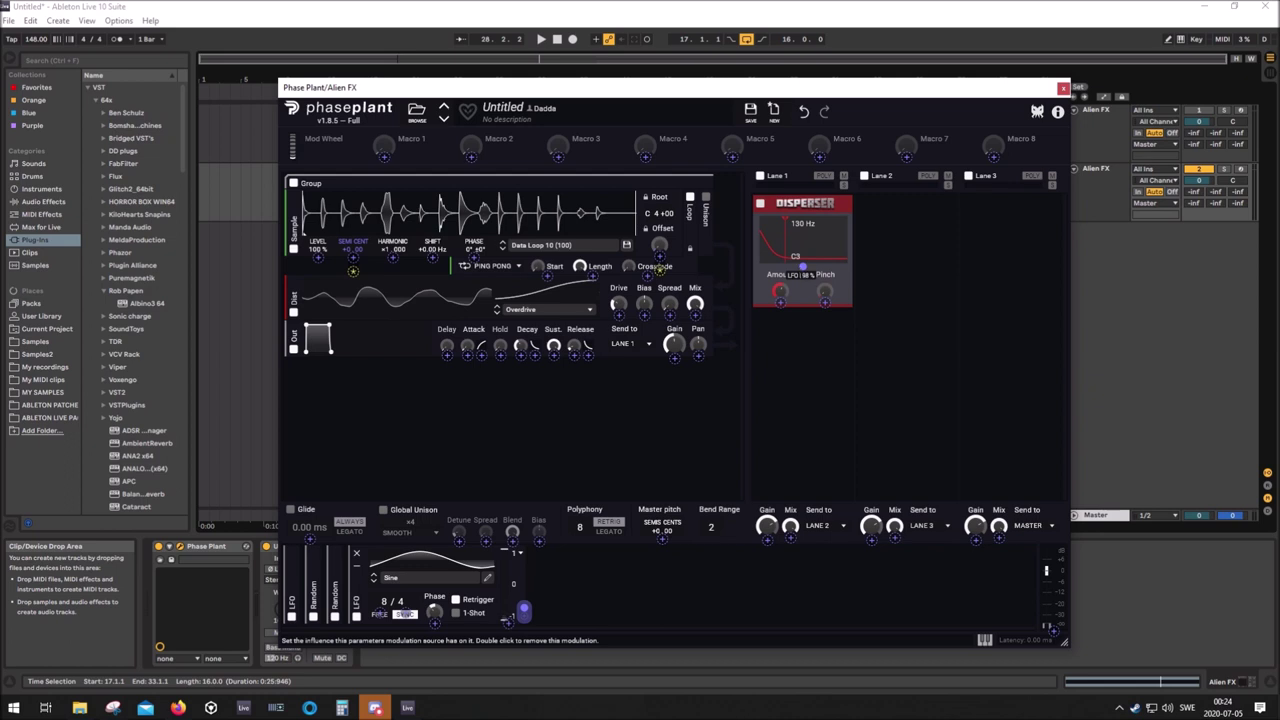
left_click(519, 553)
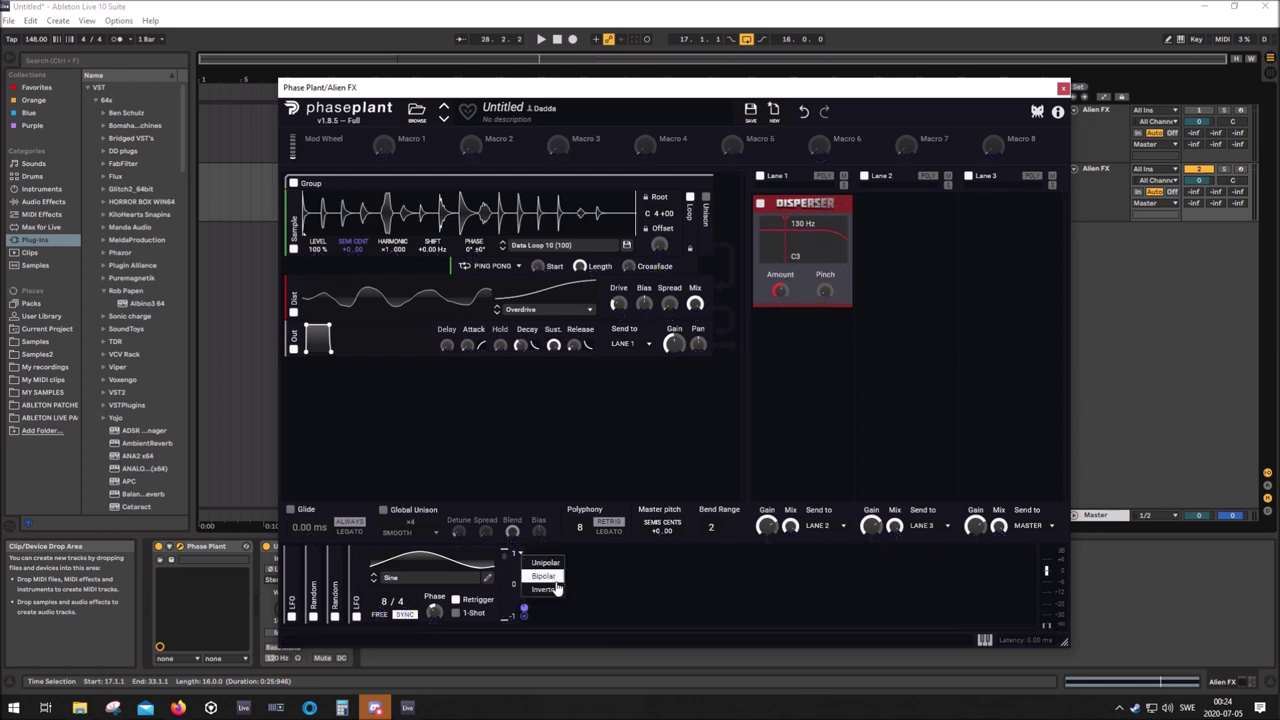
left_click(545, 563)
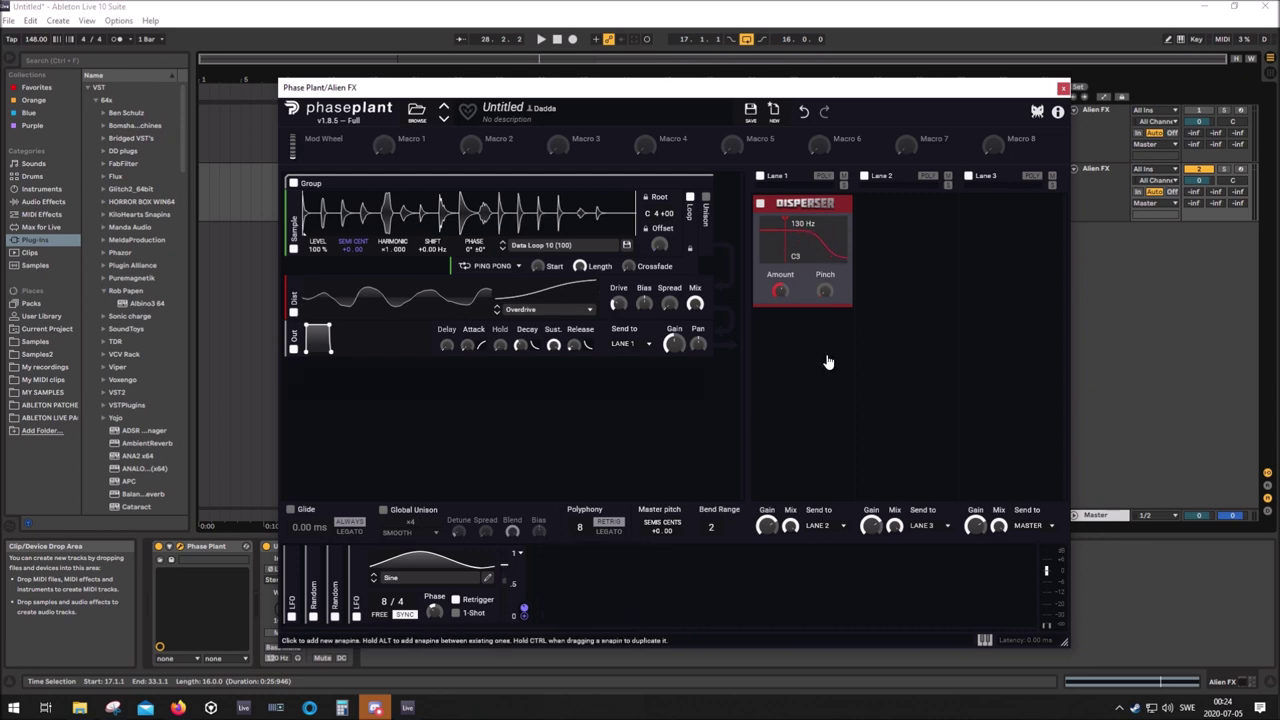
During playback, set the Disperser's frequency to 110 Hz and pinch to about 1.37, and scale its LFO's output to about 63%
key("space")
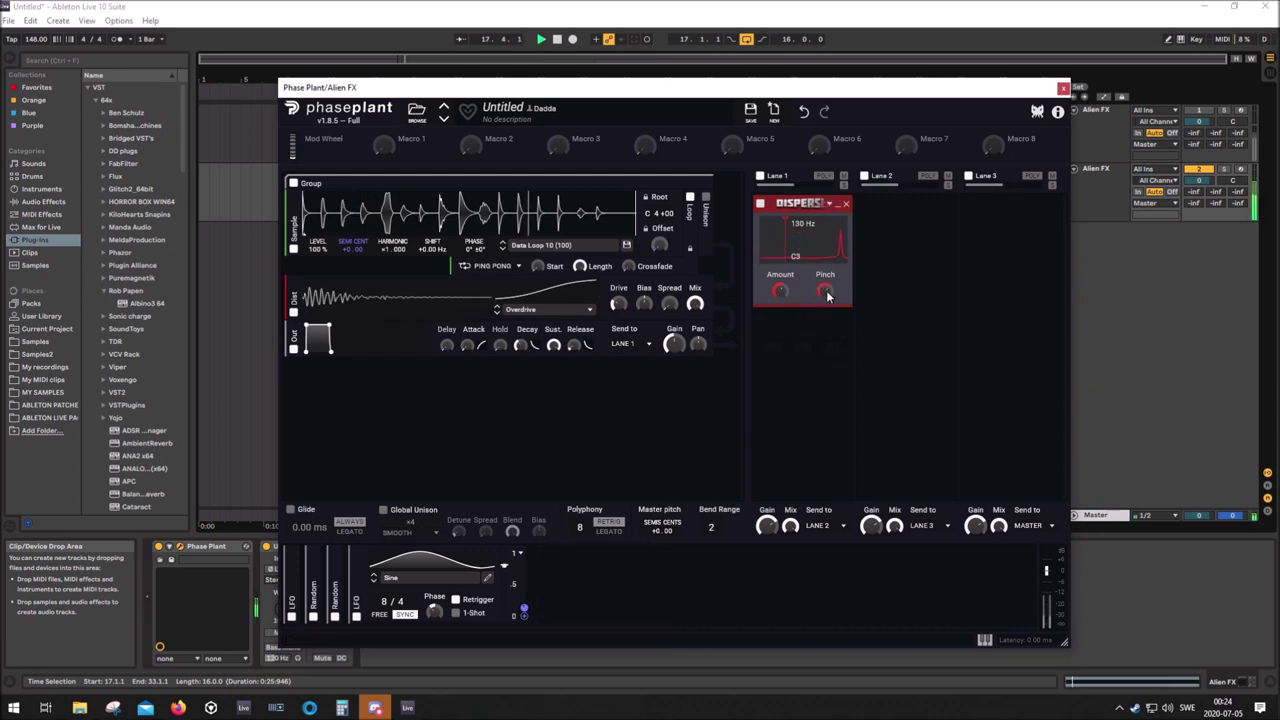
left_click_drag(786, 236, 802, 236)
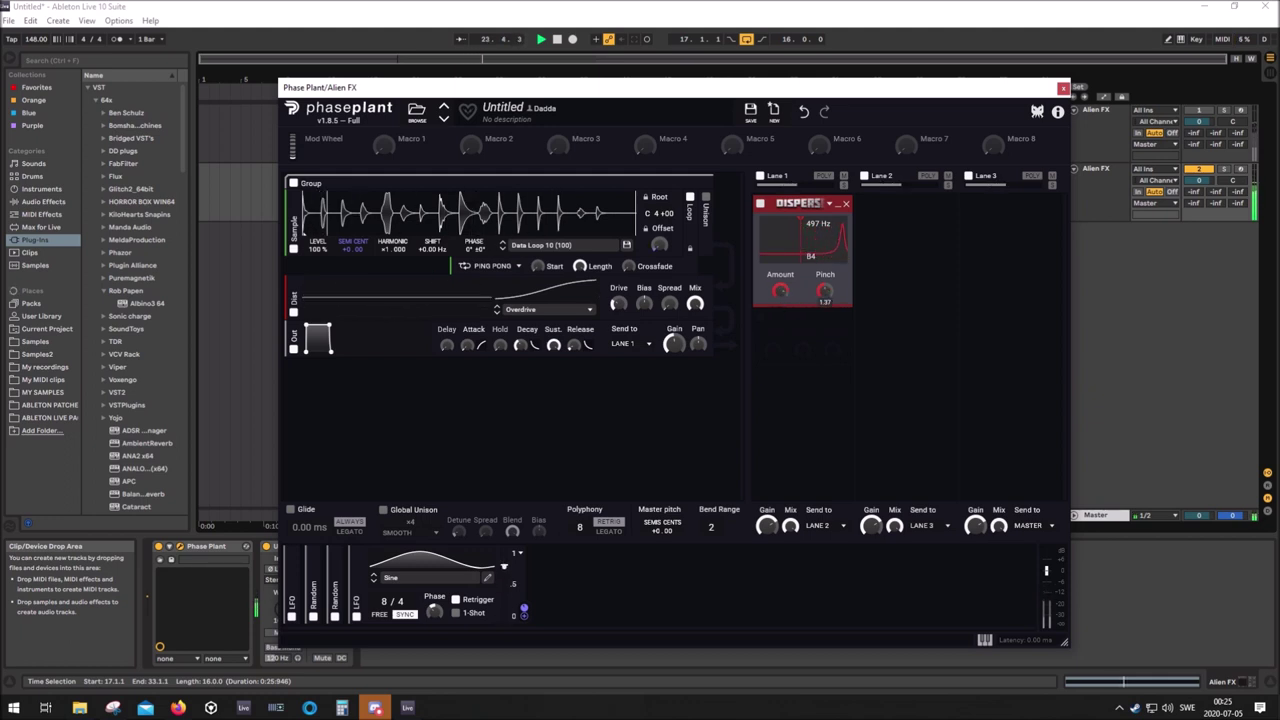
left_click_drag(824, 291, 824, 300)
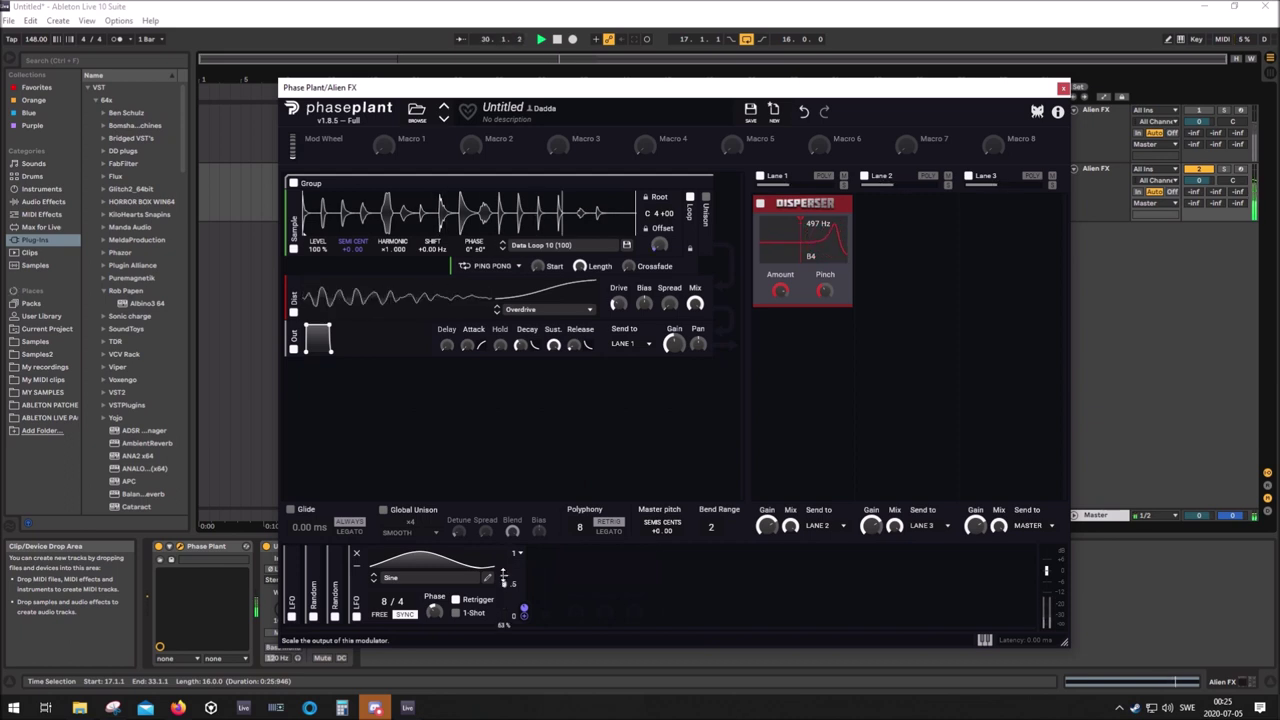
key("space")
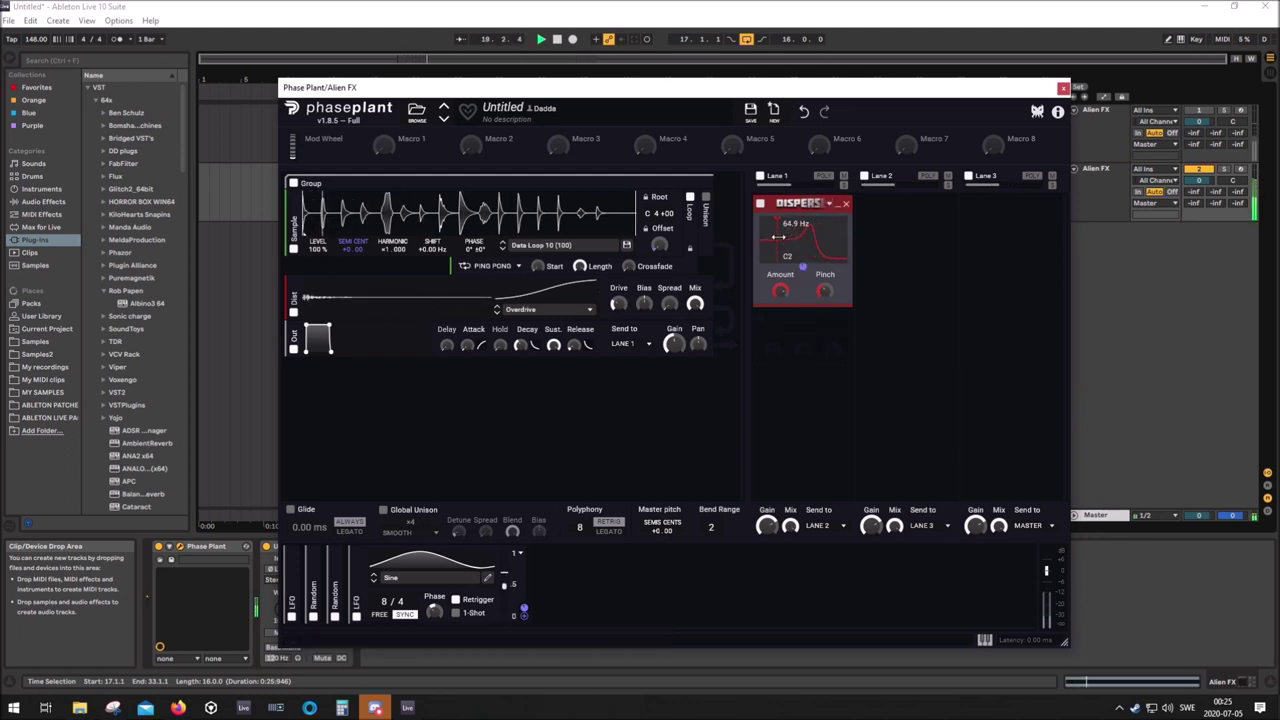
Add a Comb Filter below the Disperser in Lane 1 and start playback
left_click(816, 337)
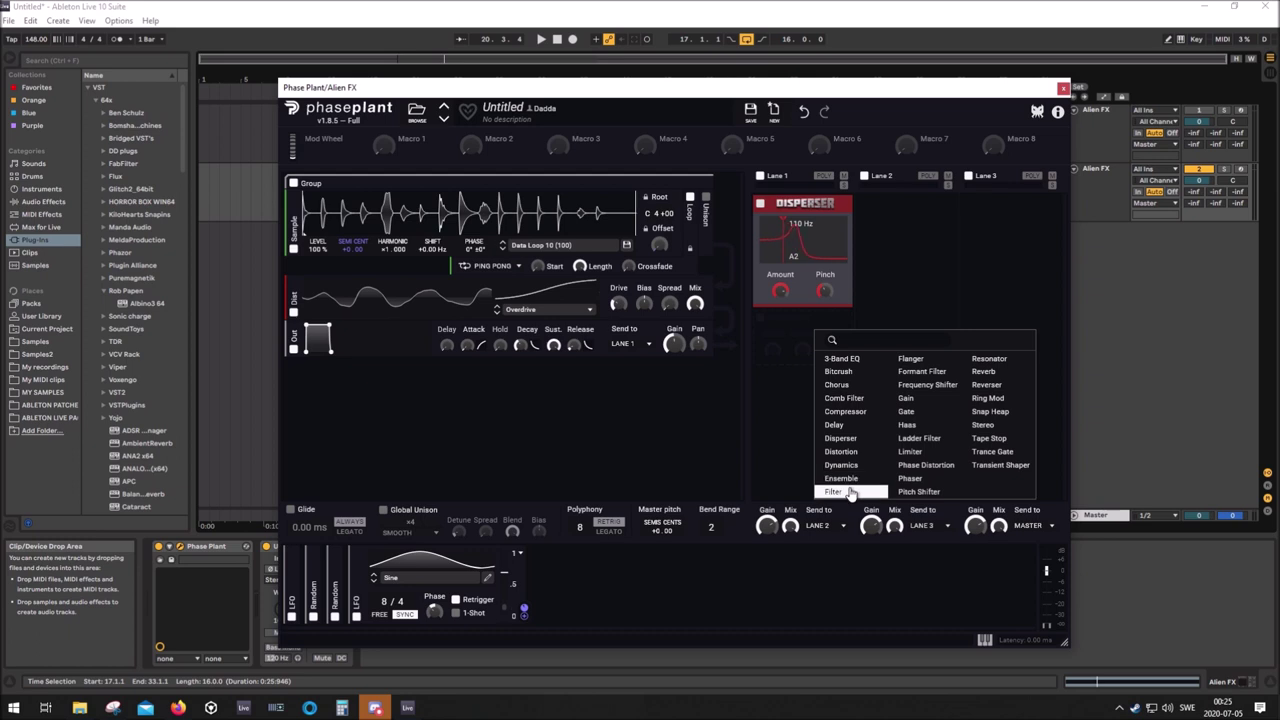
left_click(847, 403)
key("space")
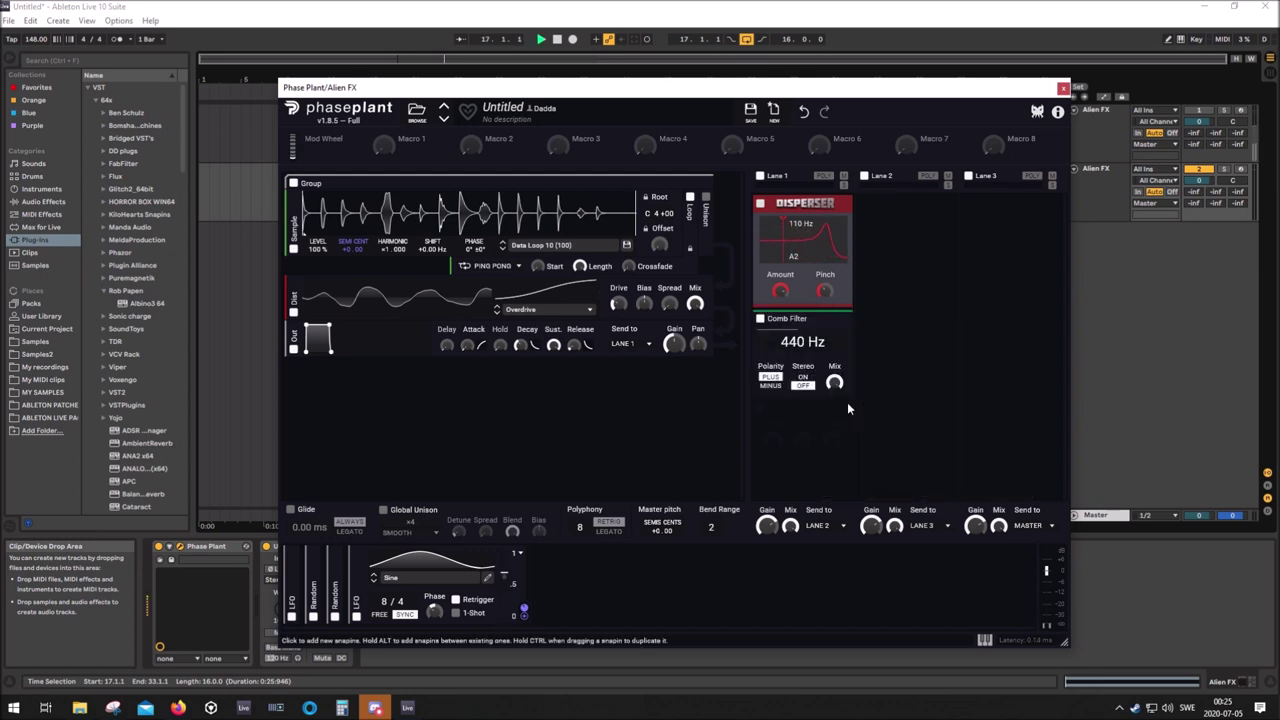
Add another LFO tempo-synced at 16/4 and use it to modulate the Comb Filter's cutoff, set to 372 Hz
left_click(572, 580)
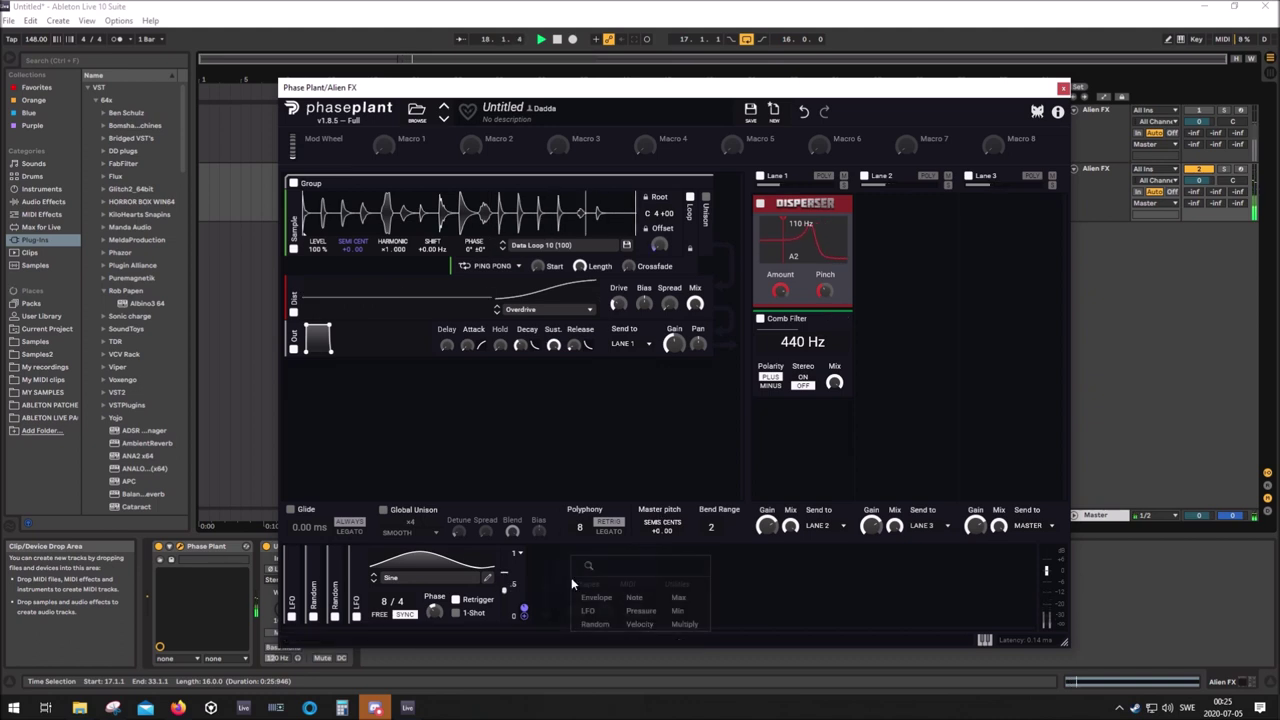
left_click(588, 612)
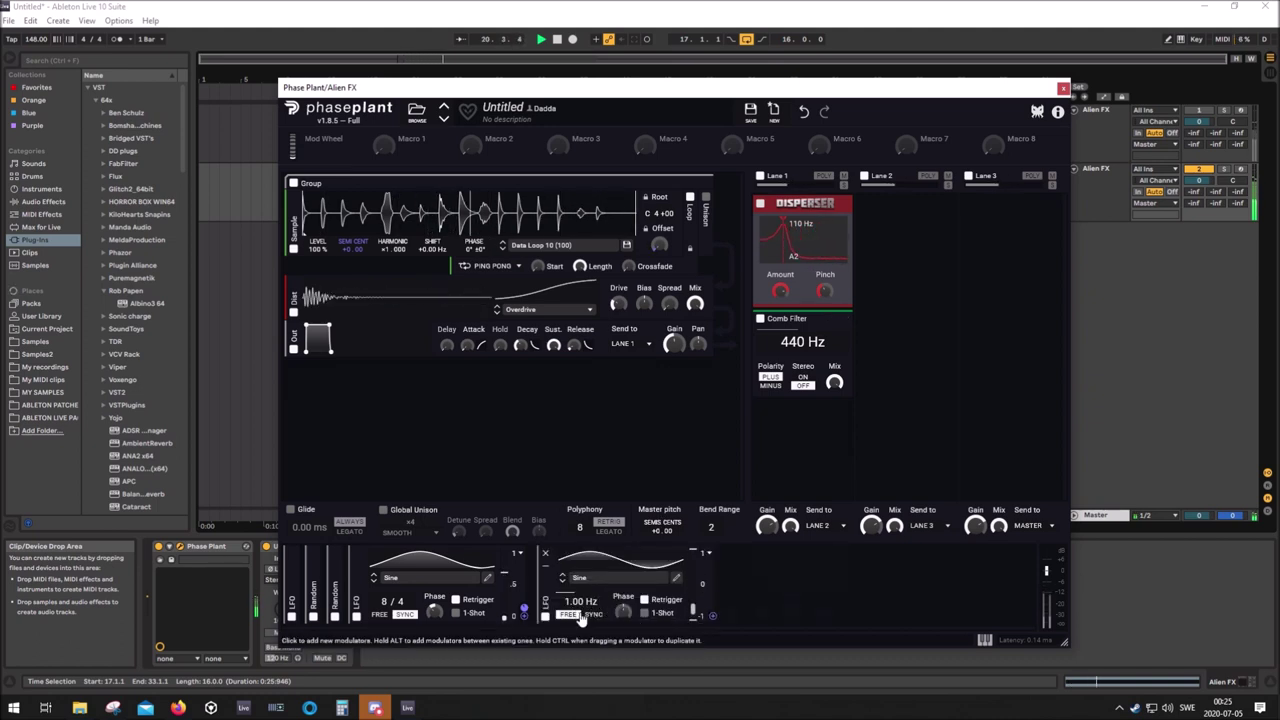
left_click(594, 614)
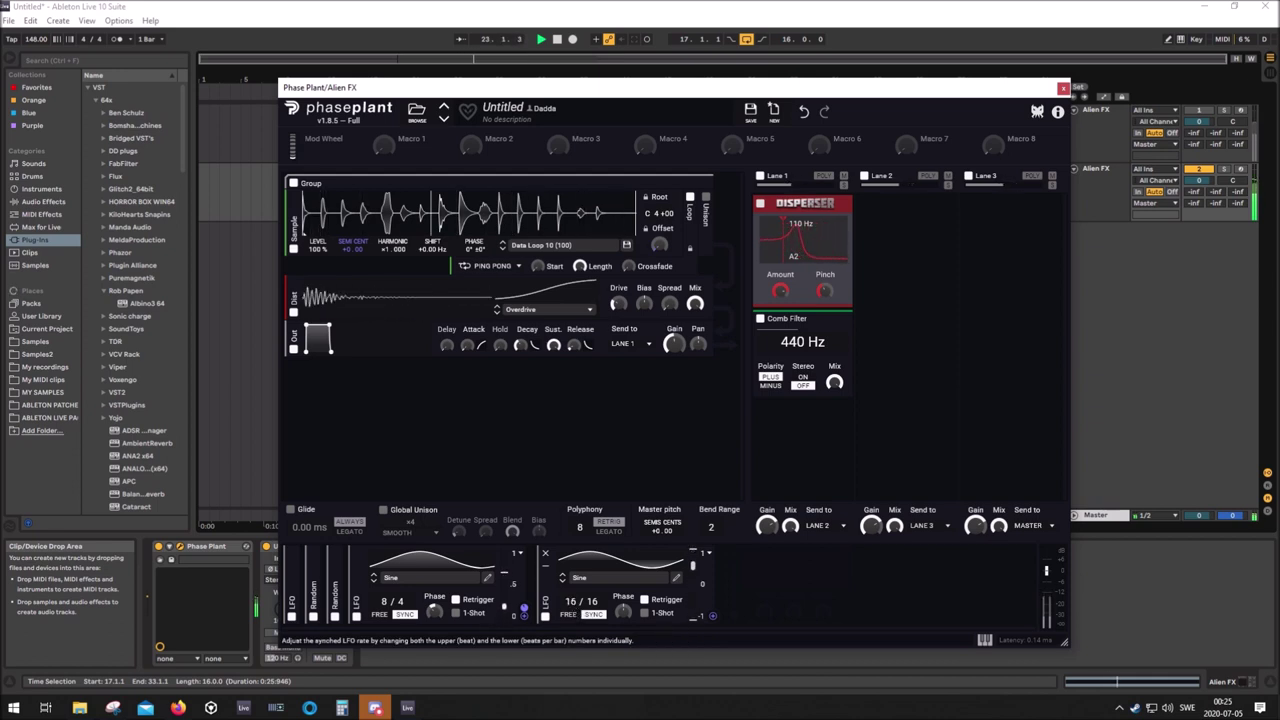
left_click_drag(712, 615, 803, 358)
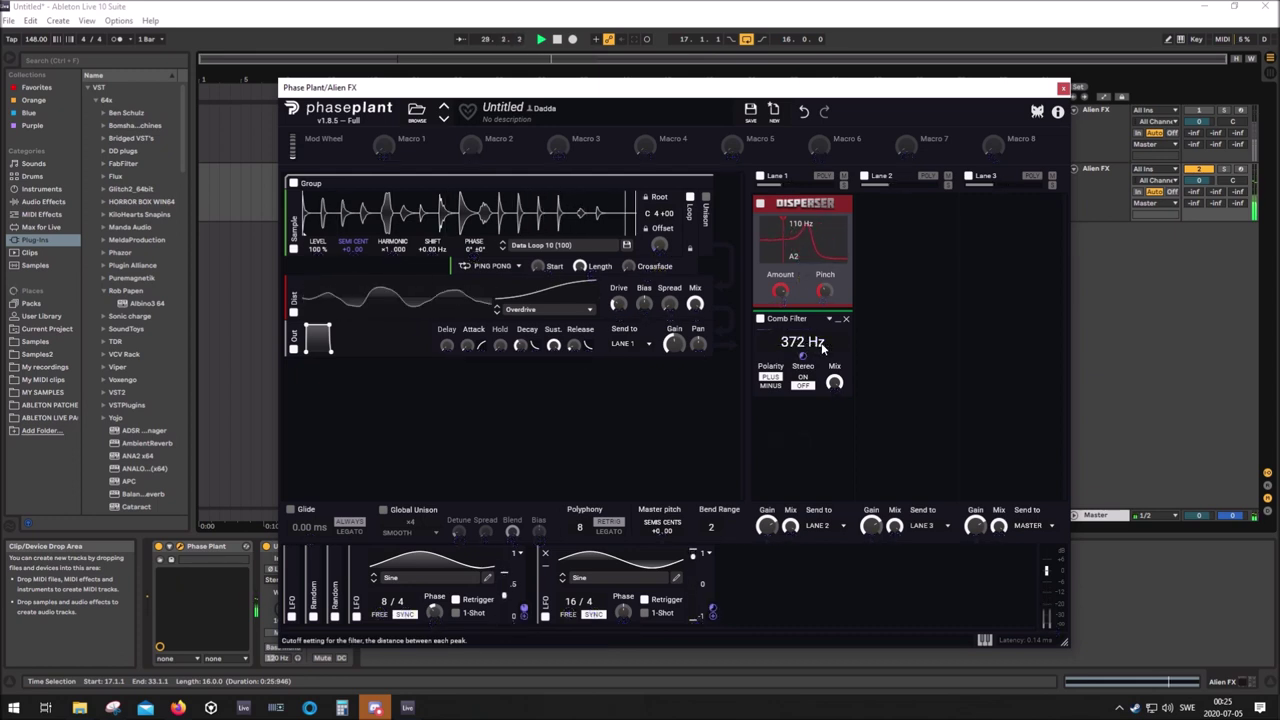
Set the Comb Filter's polarity to Minus and fine-tune its mix and cutoff modulation depth during playback
left_click(779, 389)
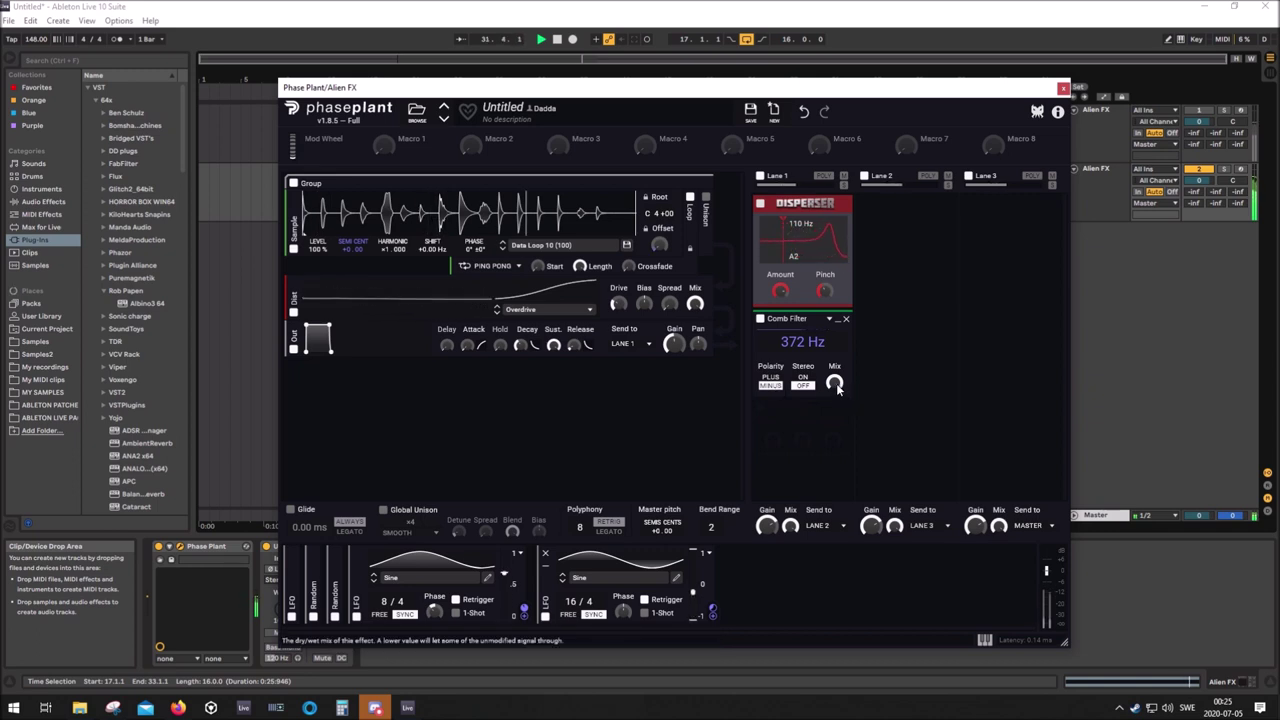
left_click_drag(834, 384, 838, 390)
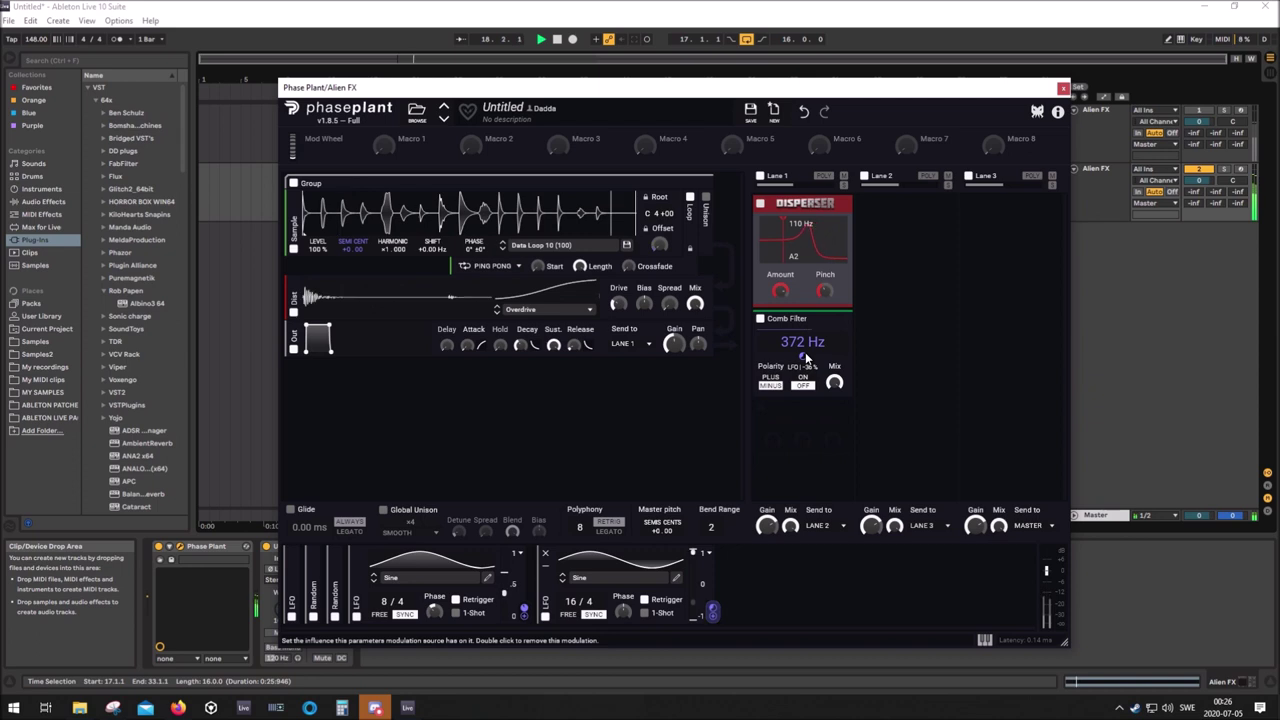
key("space")
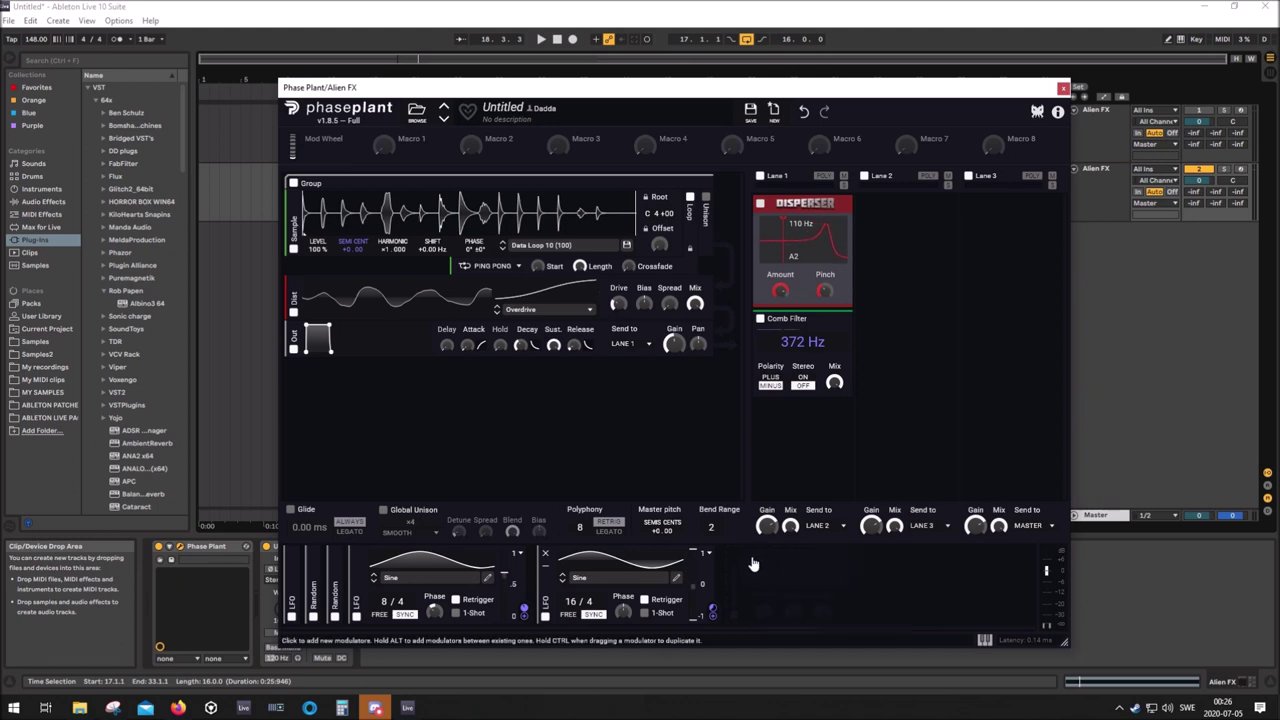
Minimize the two expanded LFOs and add another LFO tempo-synced at 32/4
left_click(545, 571)
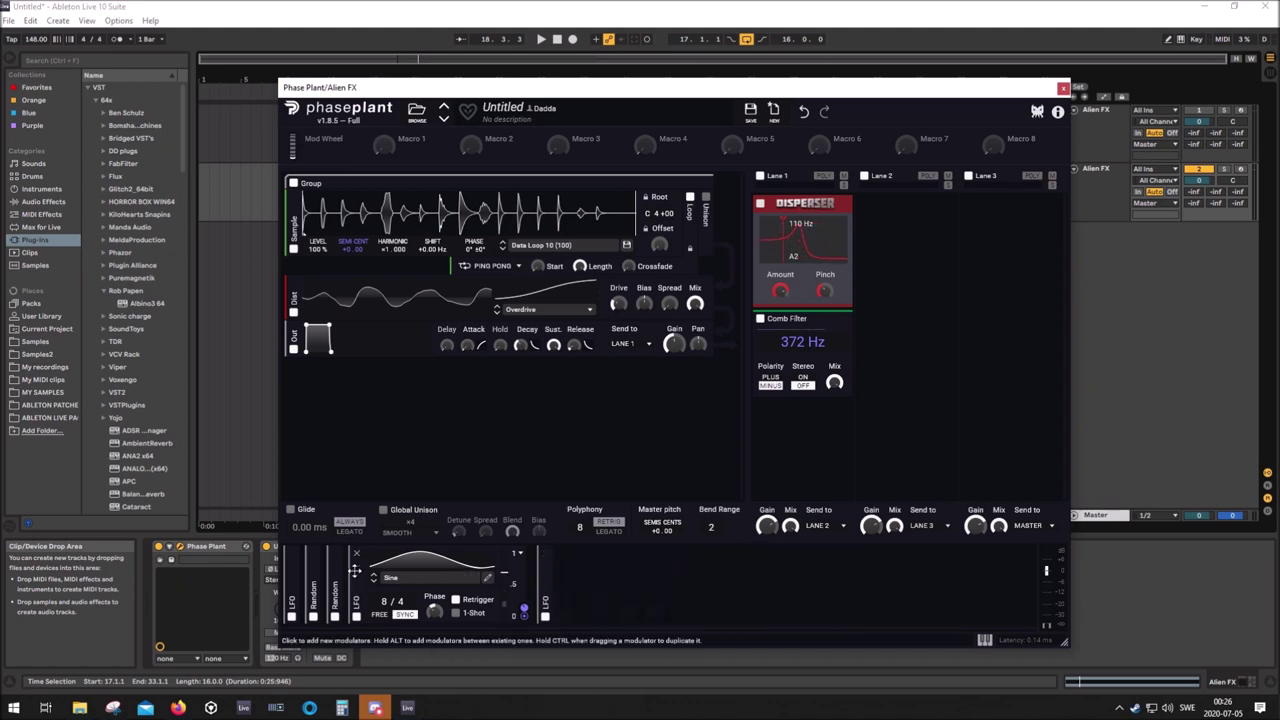
left_click(545, 568)
left_click(491, 568)
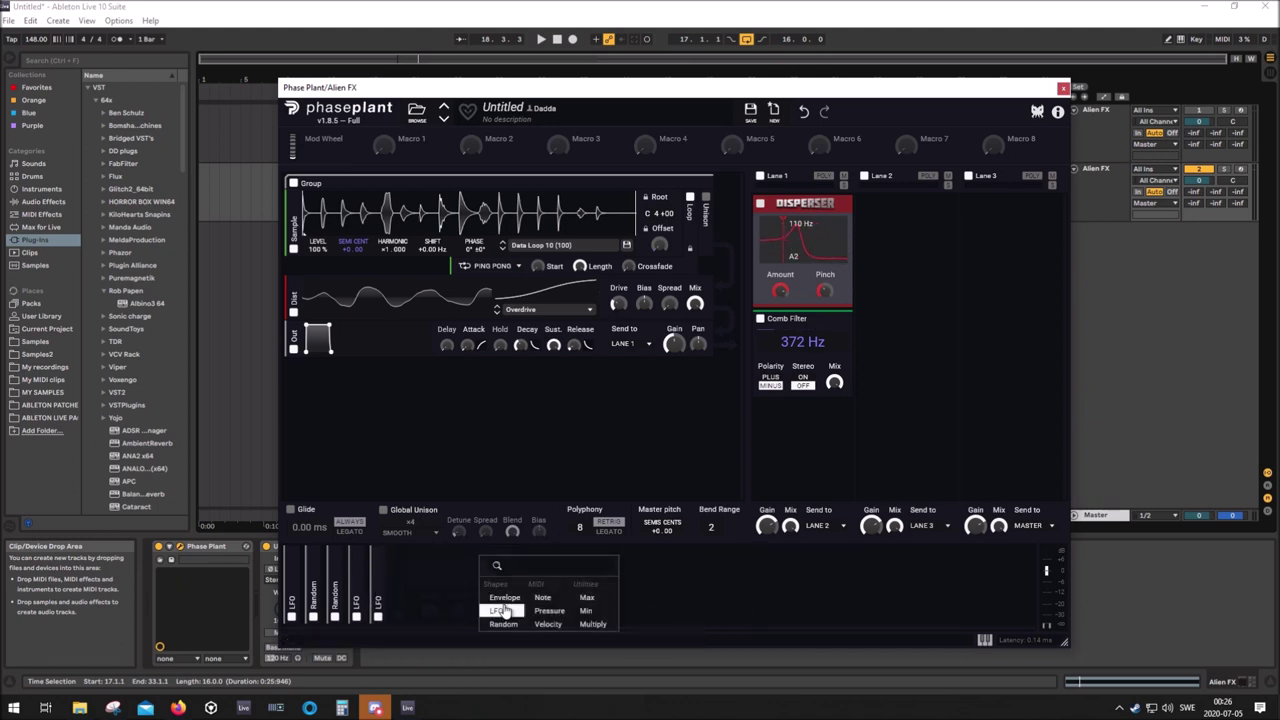
left_click(503, 610)
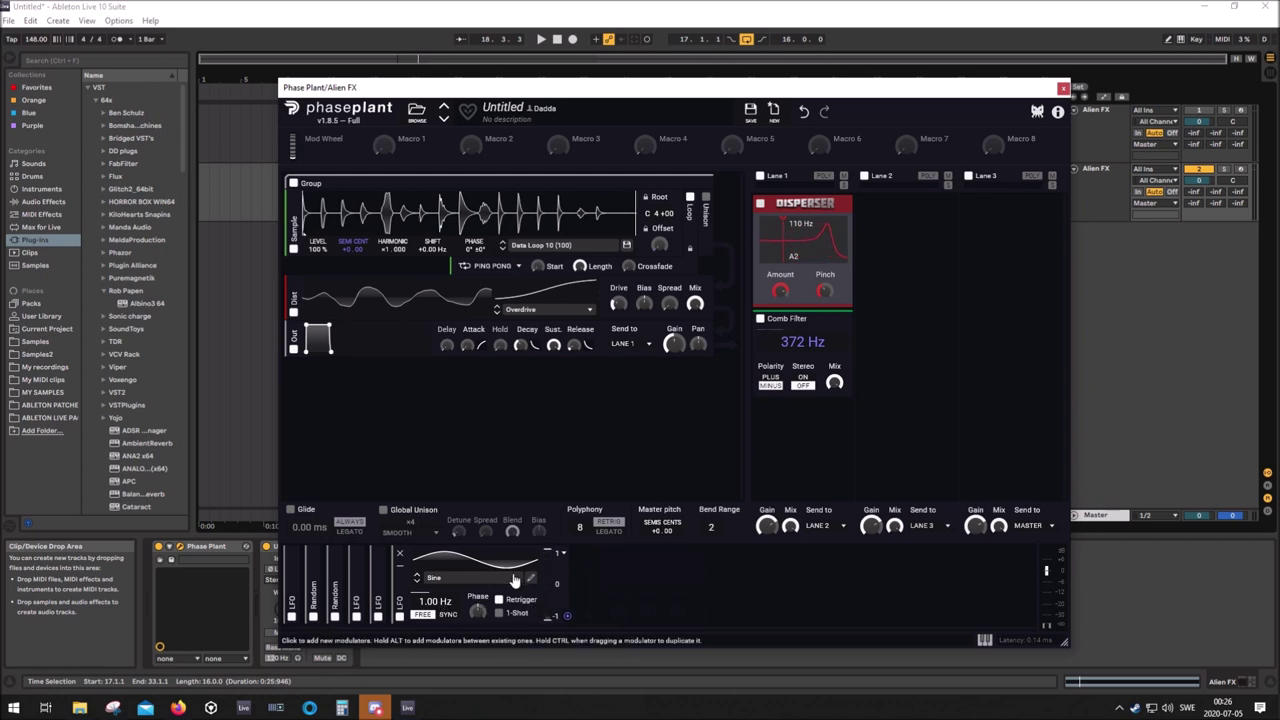
left_click(447, 614)
Assign the 32/4 LFO to the sampler's Semi Cent pitch, adjust the modulation depth and listen to the result
left_click_drag(567, 615, 352, 265)
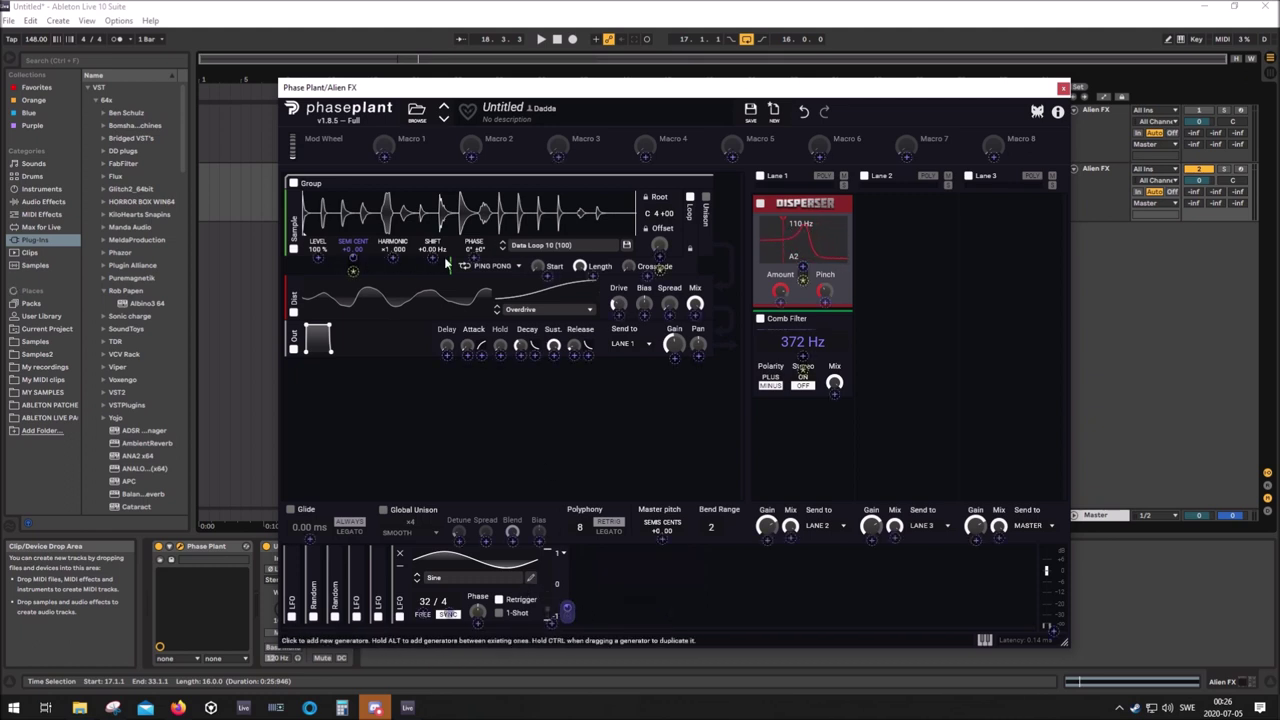
mouse_move(353, 258)
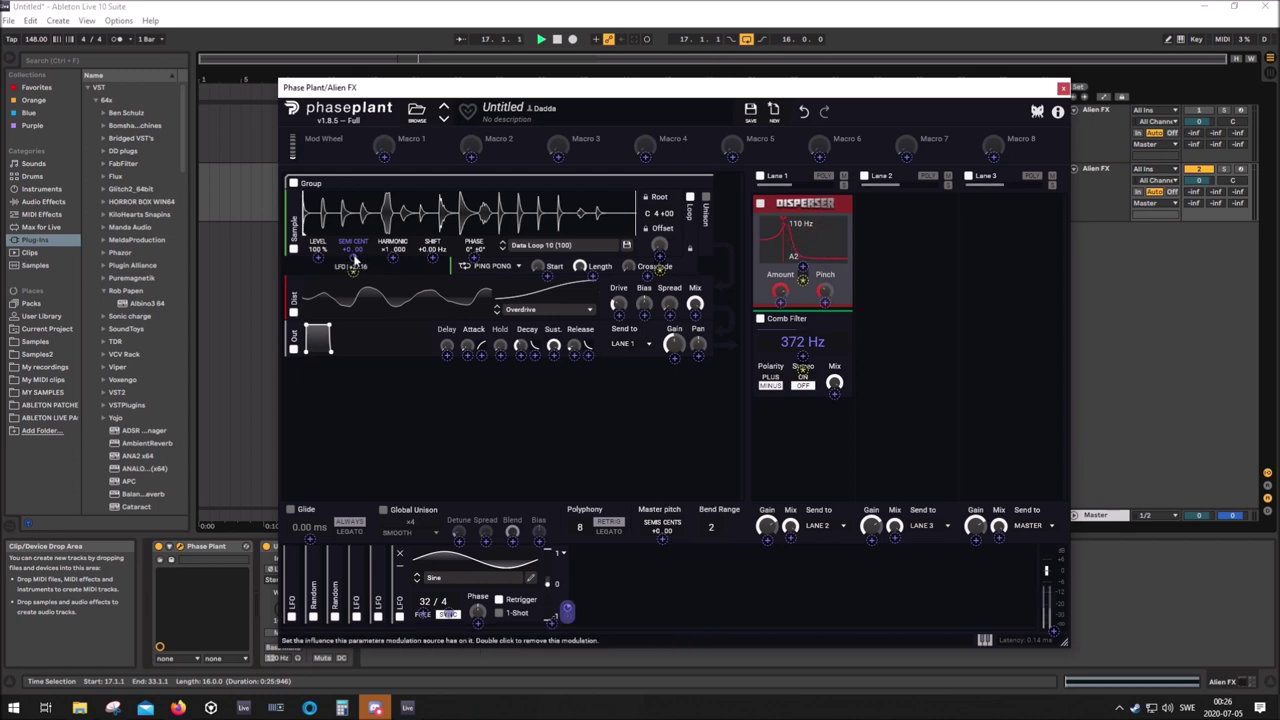
key("space")
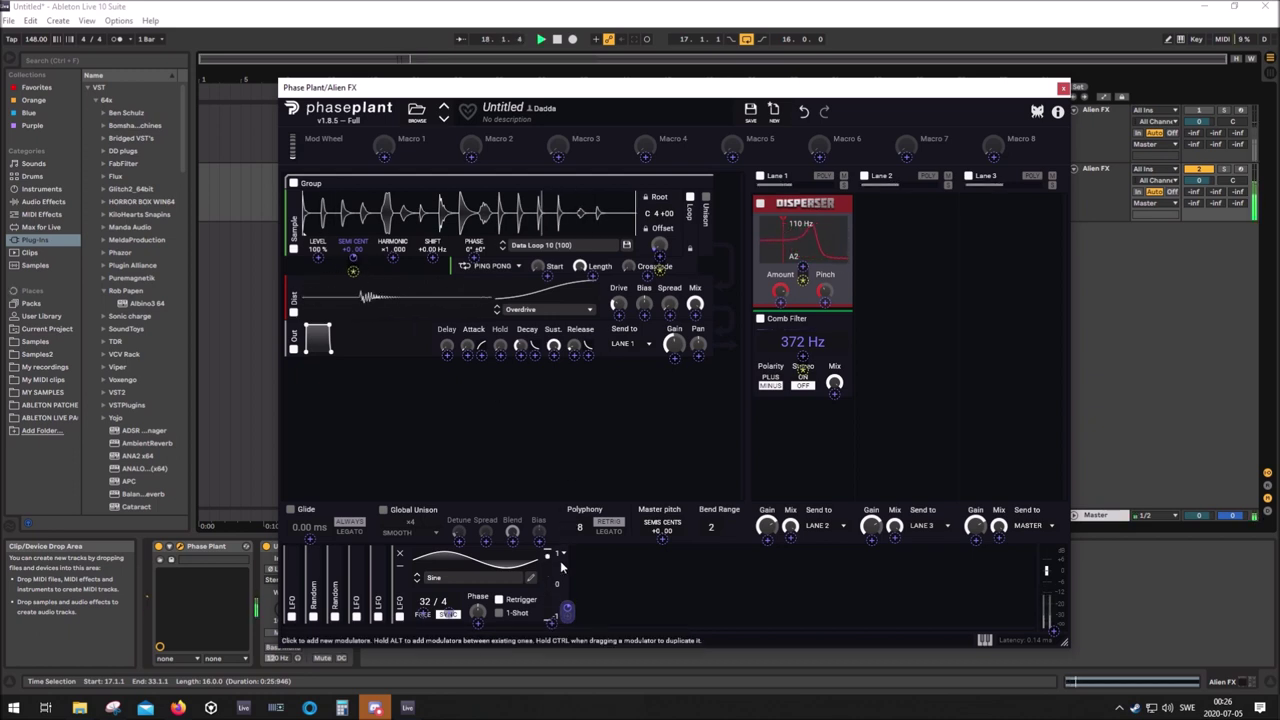
mouse_move(547, 552)
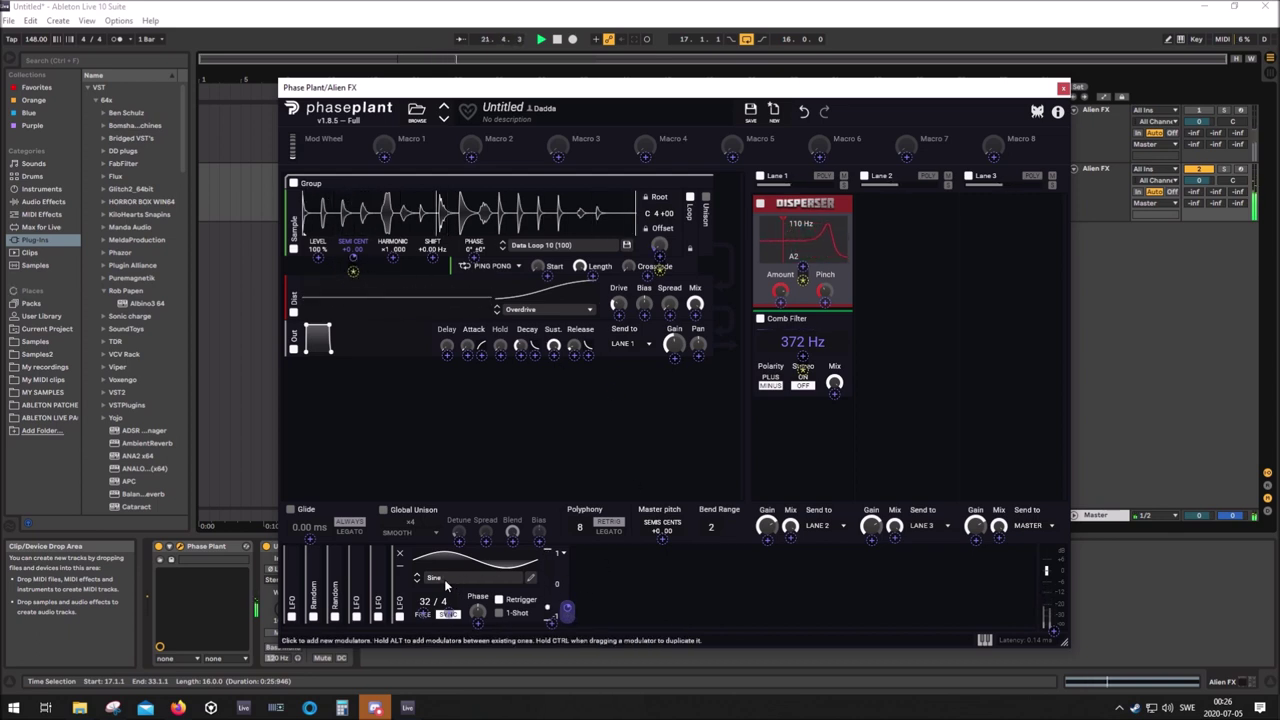
Edit the 32/4 LFO's curve, moving the first peak earlier and adding alternating dips and peaks through its first half
left_click(530, 578)
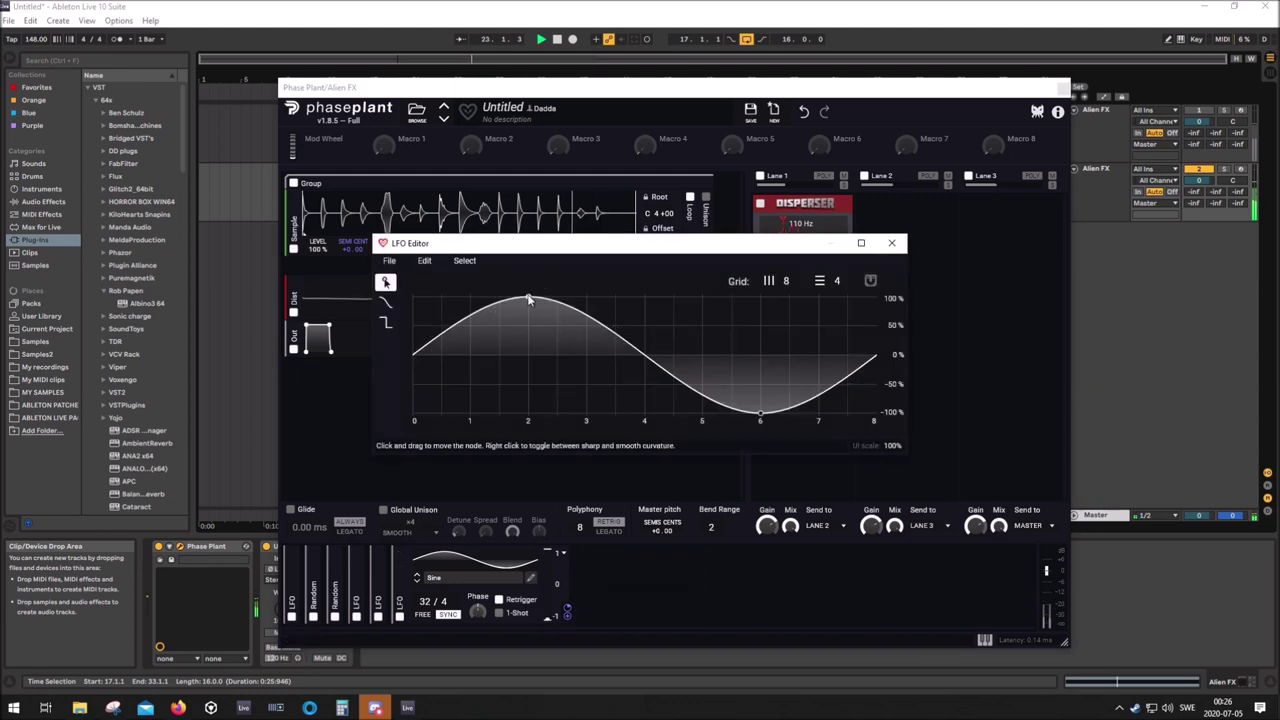
left_click_drag(530, 298, 446, 297)
left_click_drag(512, 322, 573, 341)
left_click_drag(443, 299, 441, 299)
left_click_drag(650, 370, 683, 345)
left_click_drag(610, 398, 616, 379)
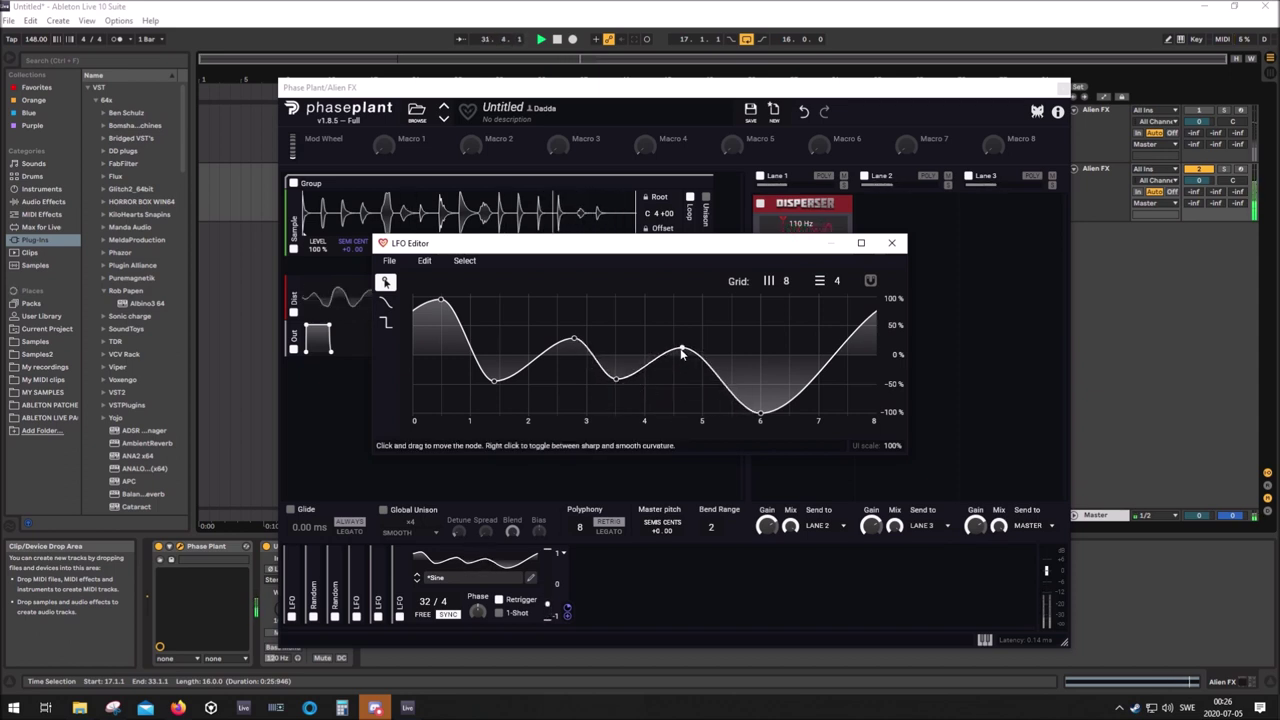
Shape uneven dips and peaks in the second half of the LFO curve, lower its start point, and minimize the LFO
left_click_drag(760, 411, 846, 307)
left_click(797, 308)
left_click(849, 349)
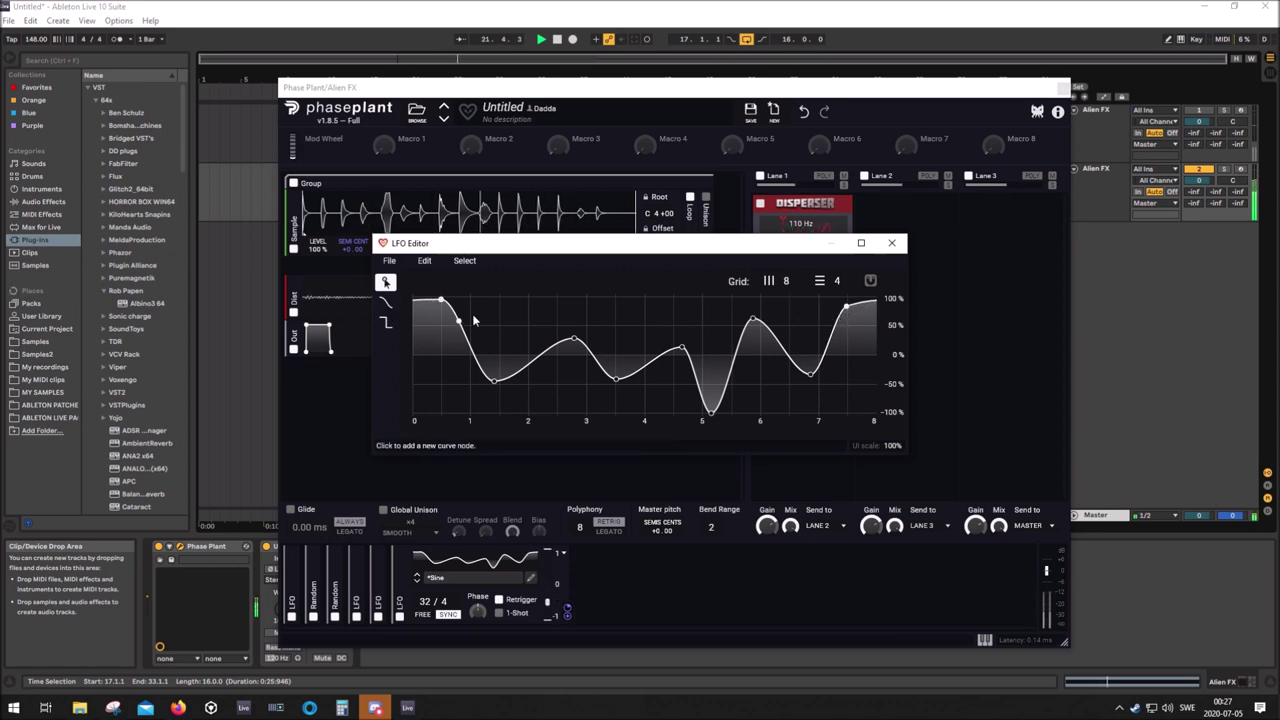
left_click(416, 312)
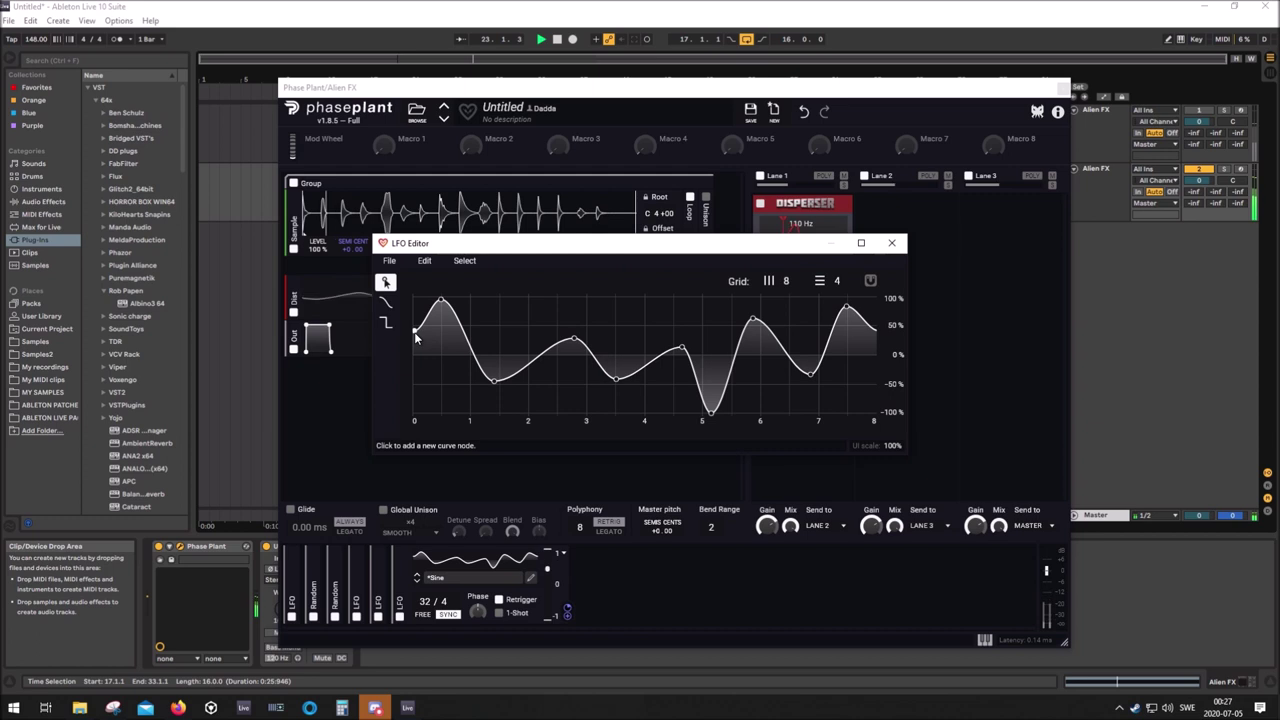
left_click_drag(416, 338, 409, 397)
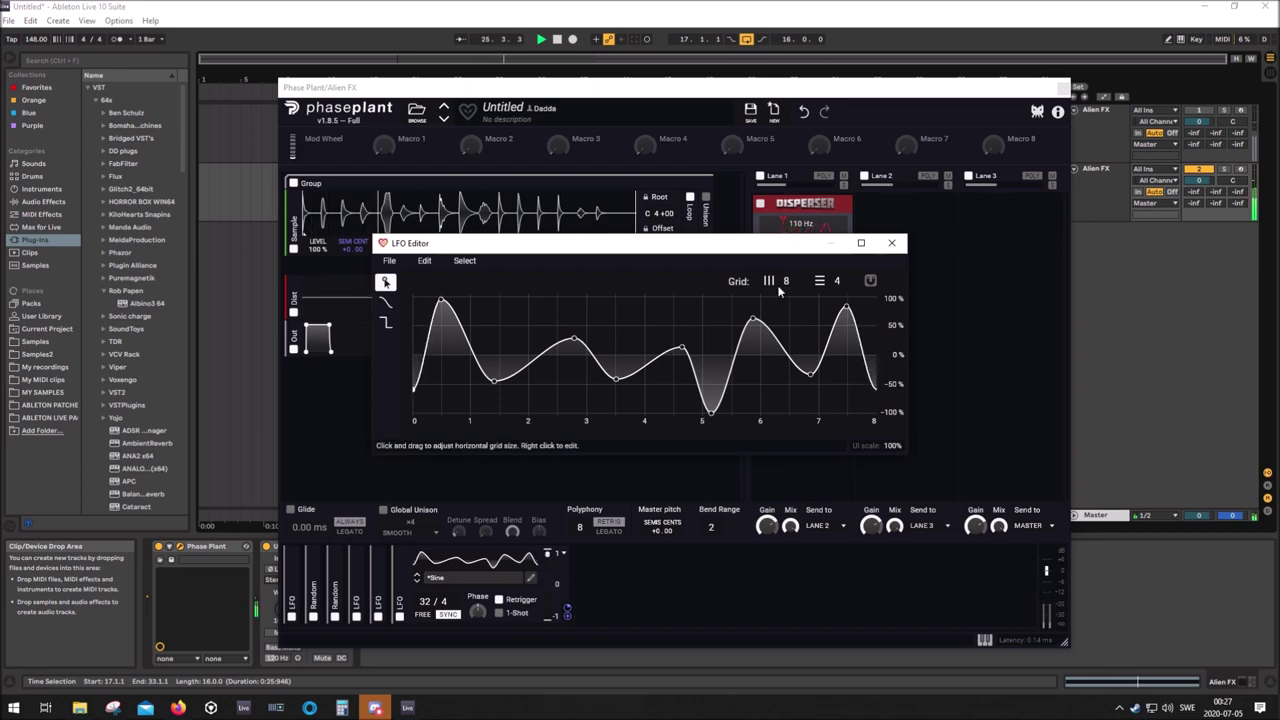
left_click(897, 245)
key("space")
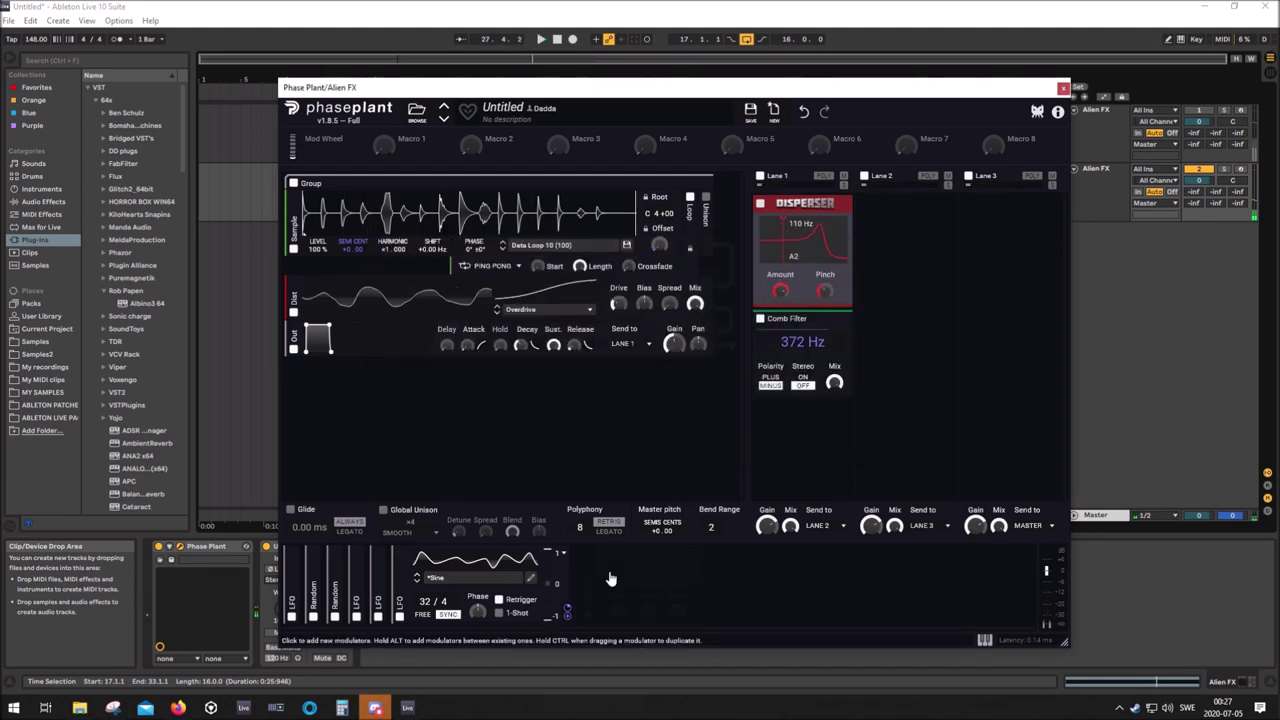
left_click(399, 590)
left_click(462, 579)
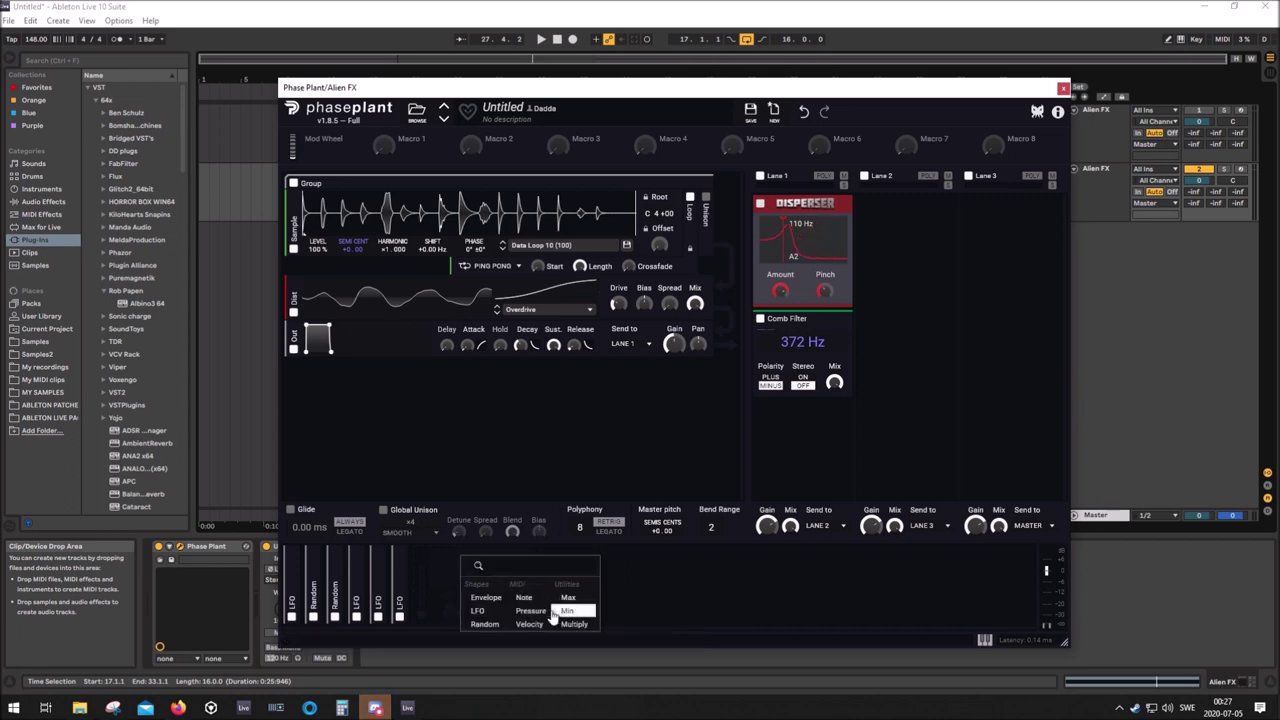
key("Escape")
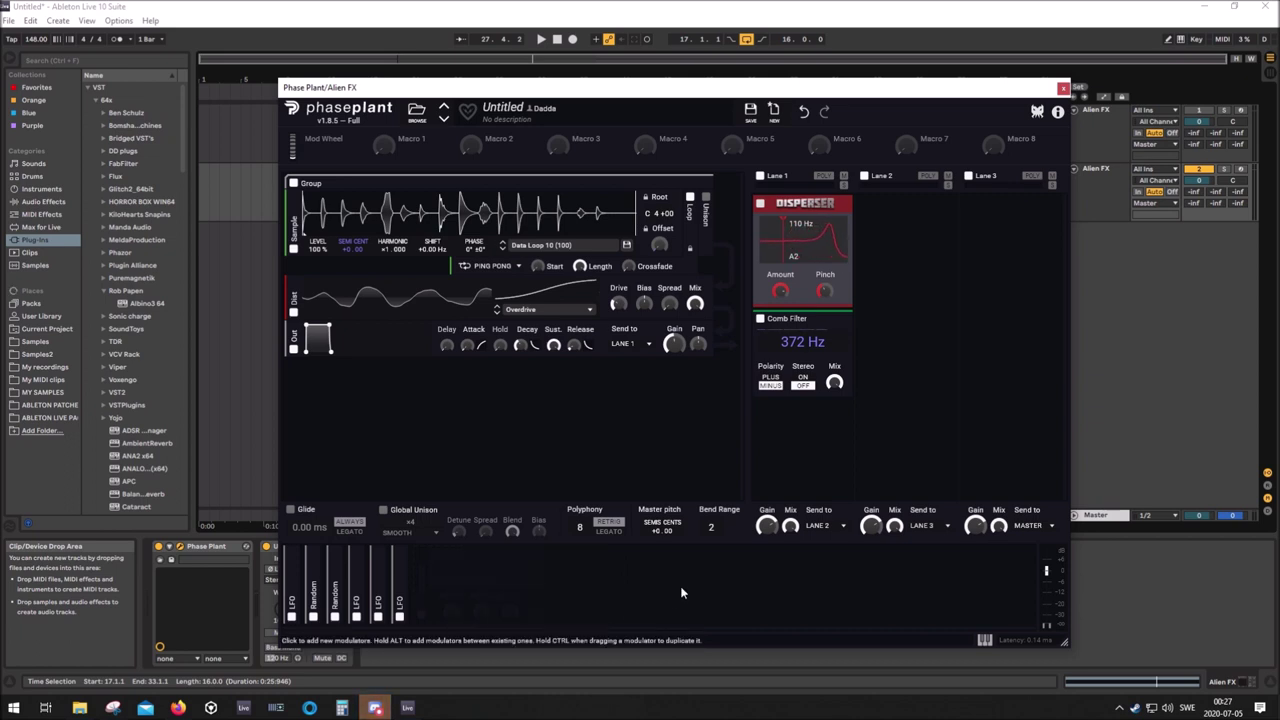
key("space")
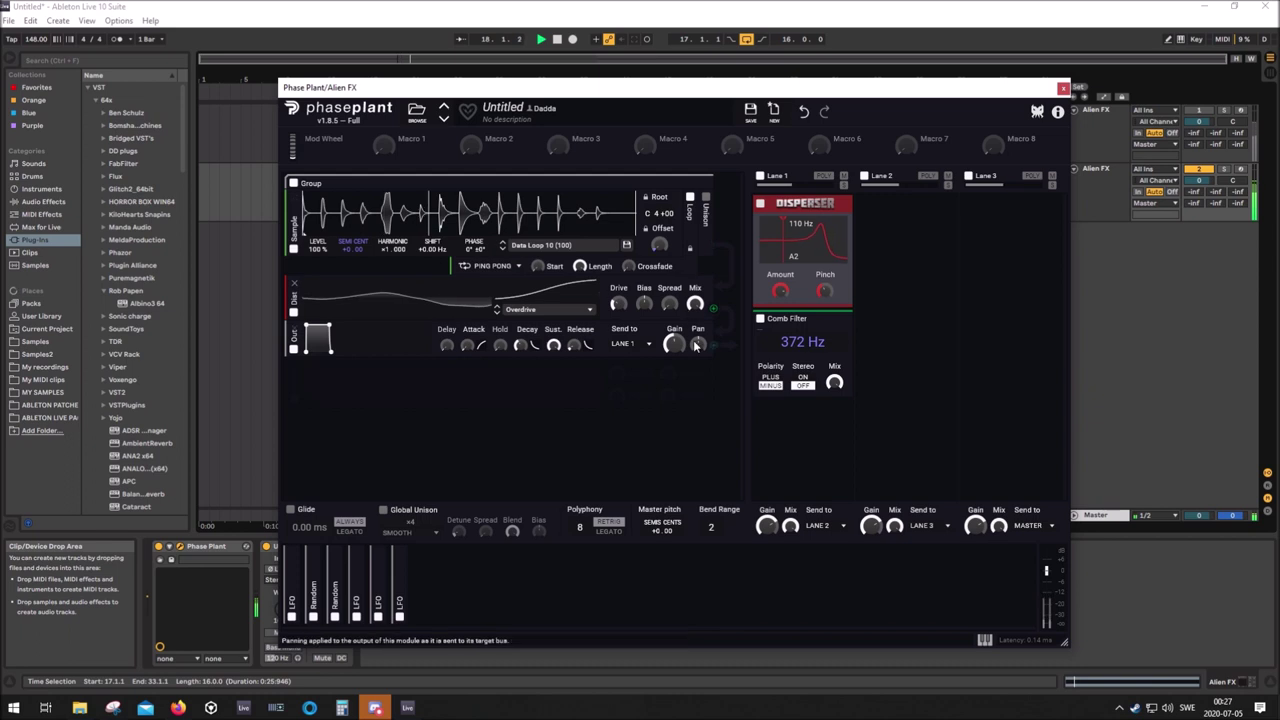
left_click(467, 582)
key("Escape")
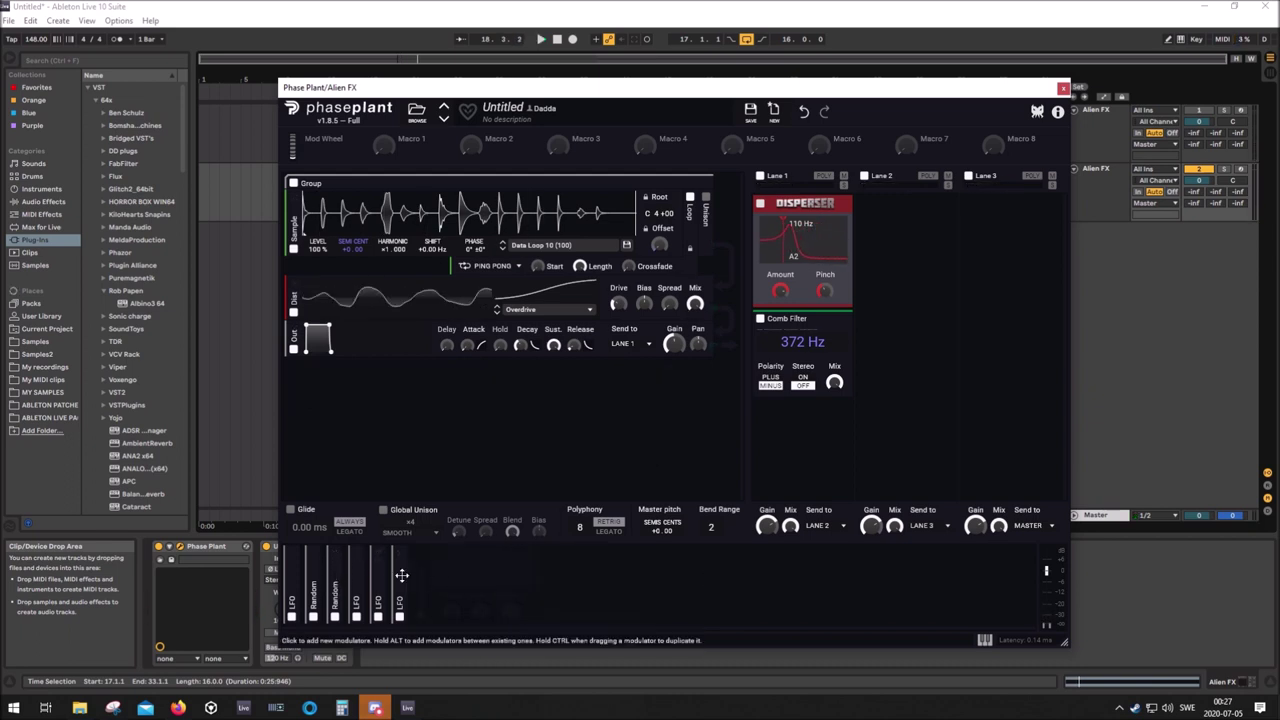
Expand the two existing Random modulators to check their rate and smoothing settings, and minimize them again
left_click(335, 566)
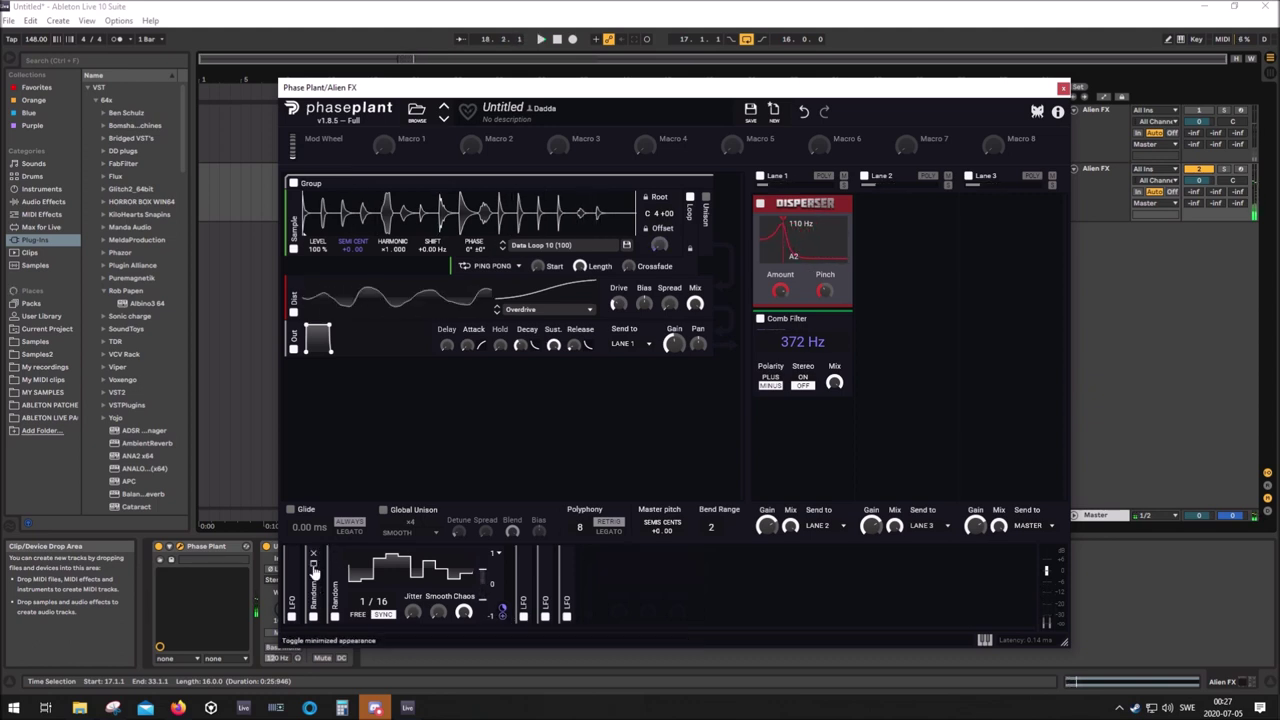
left_click(527, 594)
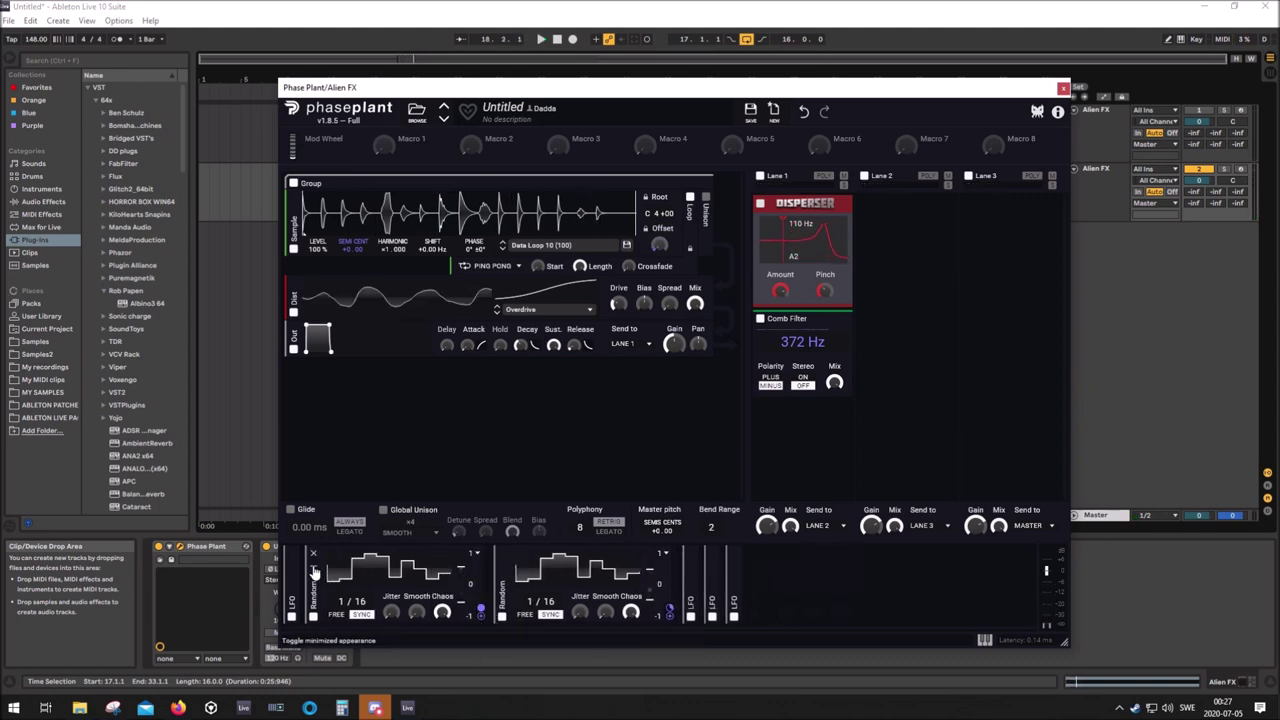
key("ctrl+z")
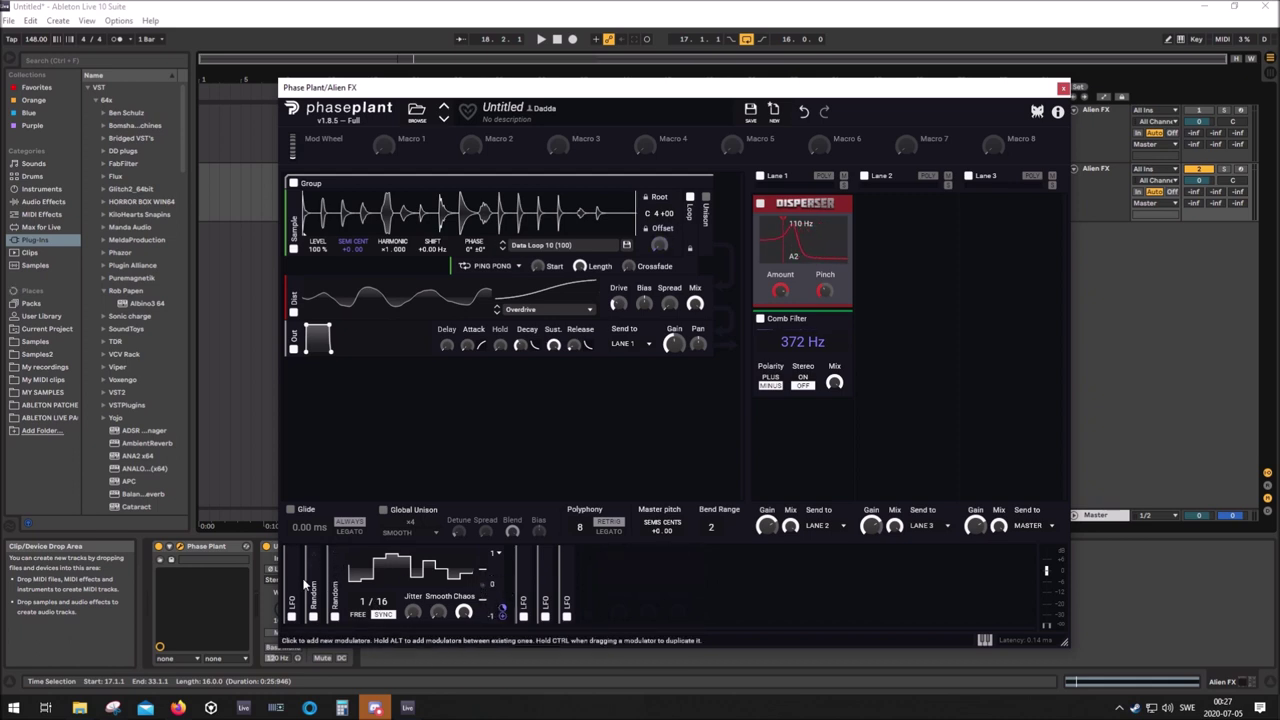
Add another Random modulator and assign it to the output's Pan at about 33% depth, listening to the result
left_click(435, 586)
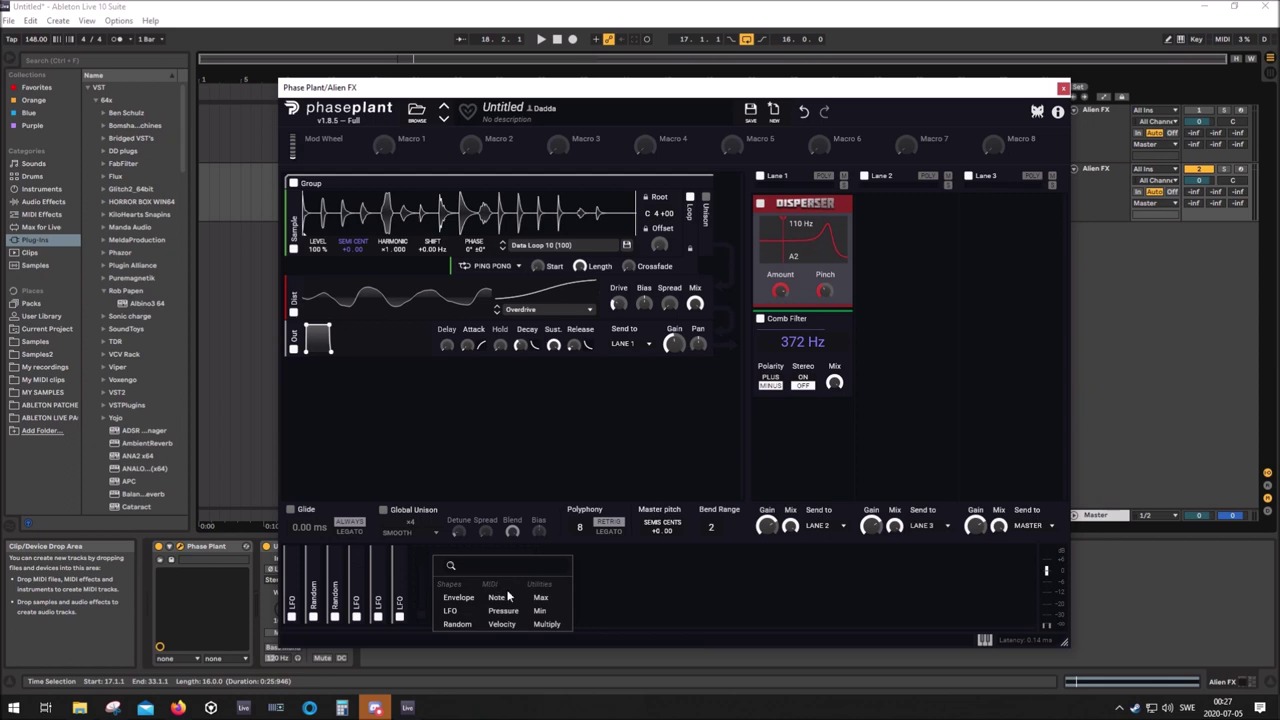
left_click(458, 623)
left_click_drag(588, 617, 697, 364)
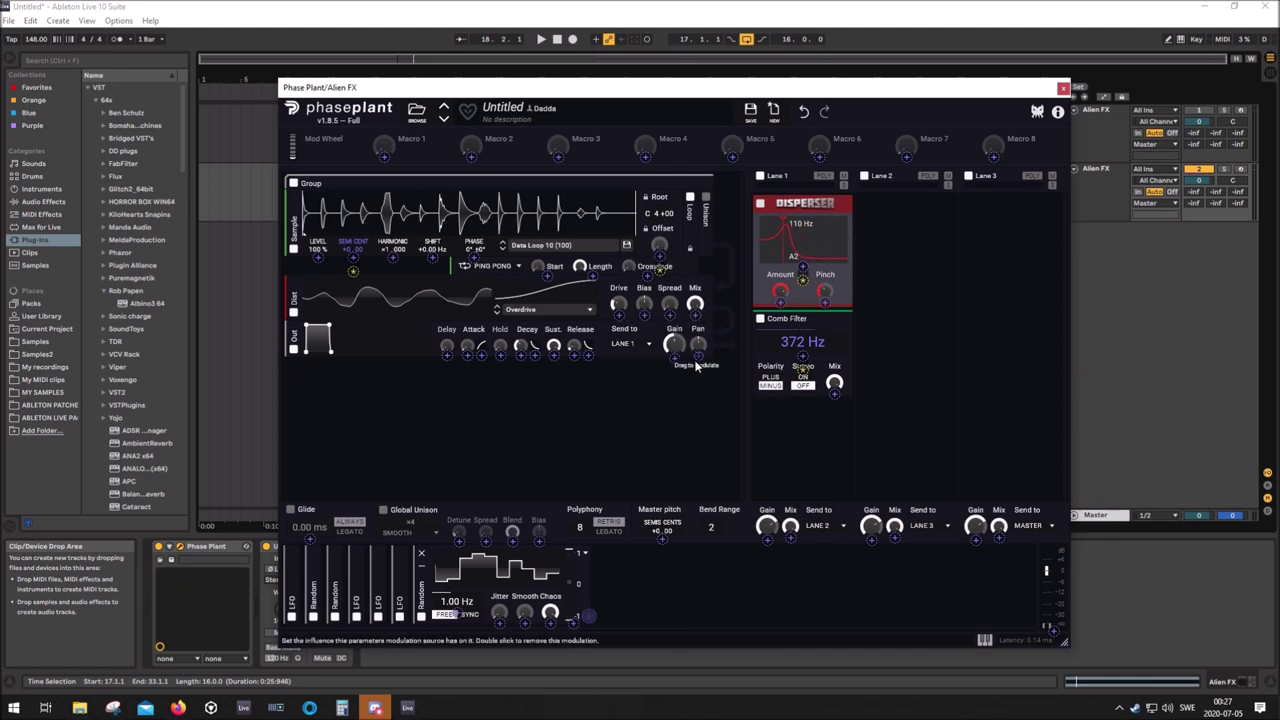
key("space")
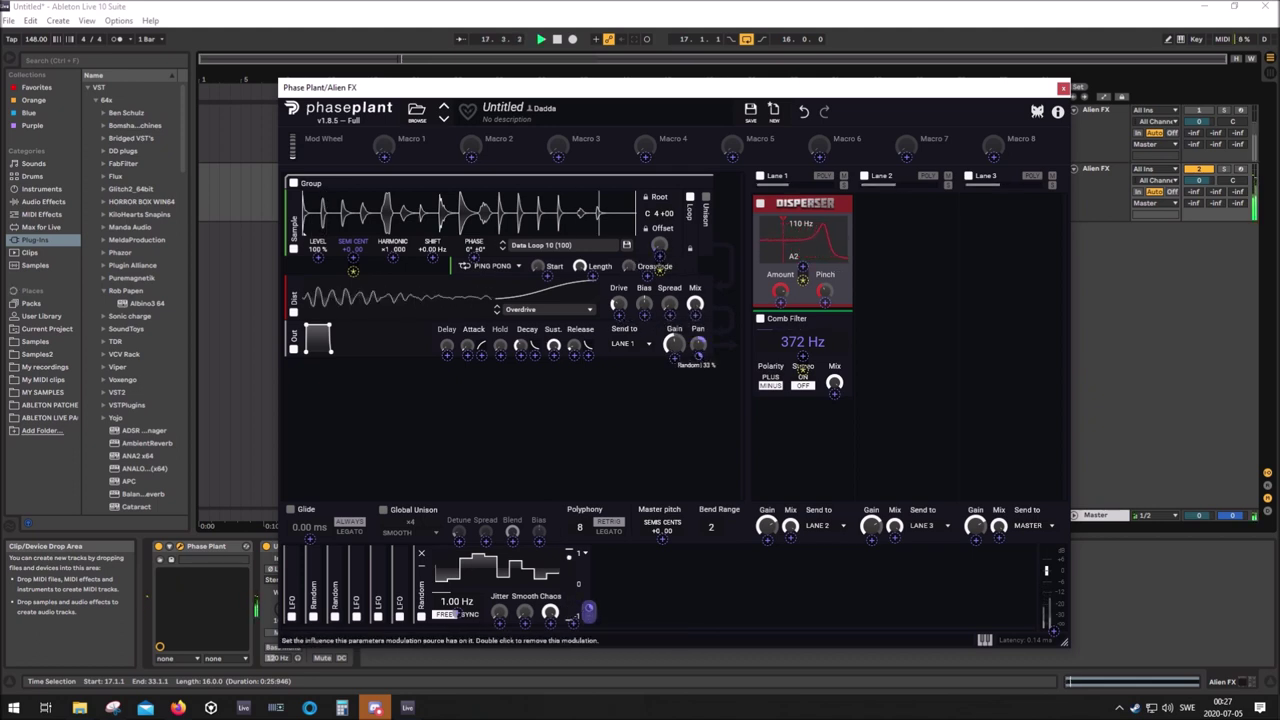
left_click_drag(697, 364, 835, 427)
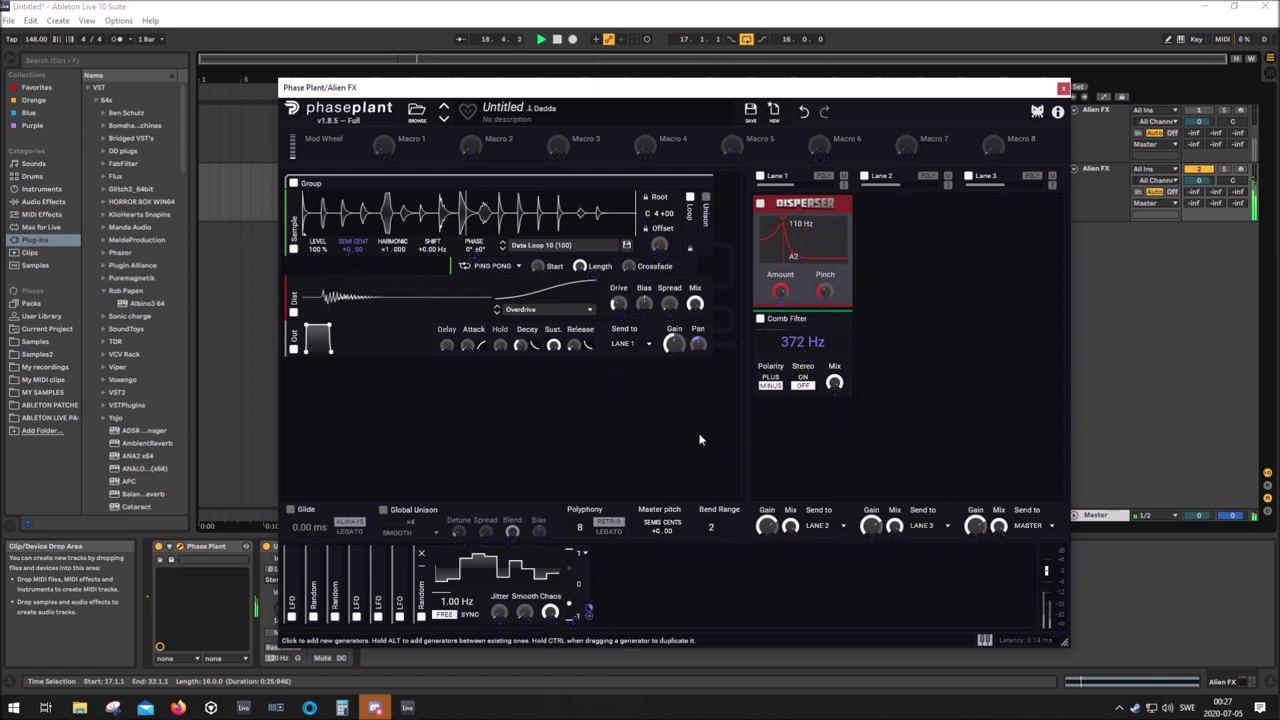
key("space")
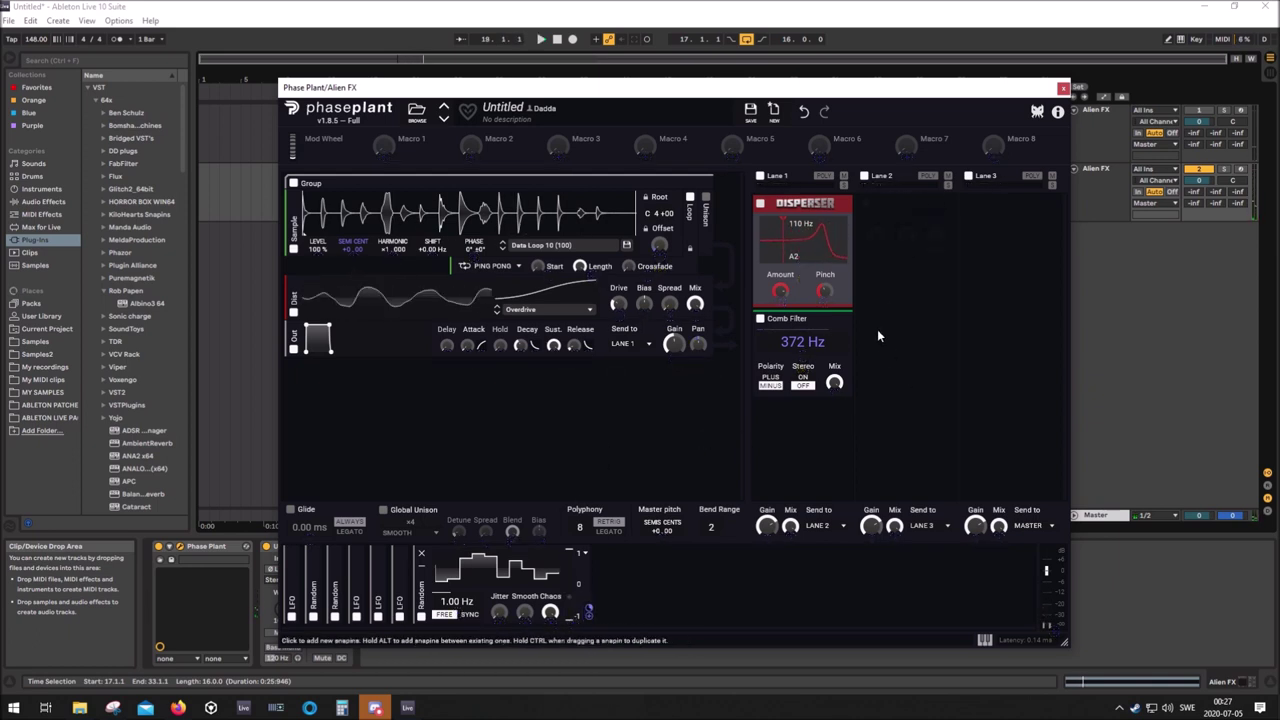
Add a second Disperser to Lane 1, place it between the first Disperser and the Comb Filter, and set it to 527 Hz
left_click(895, 230)
left_click(789, 424)
left_click(789, 424)
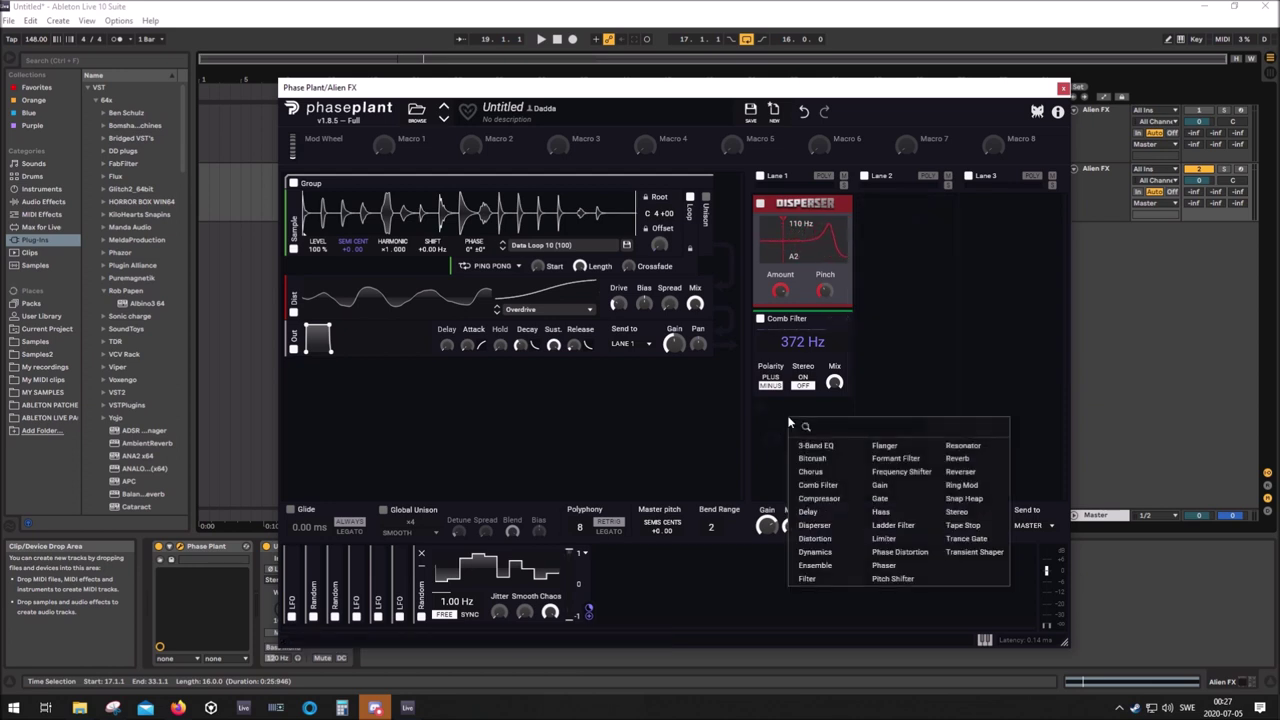
left_click(814, 525)
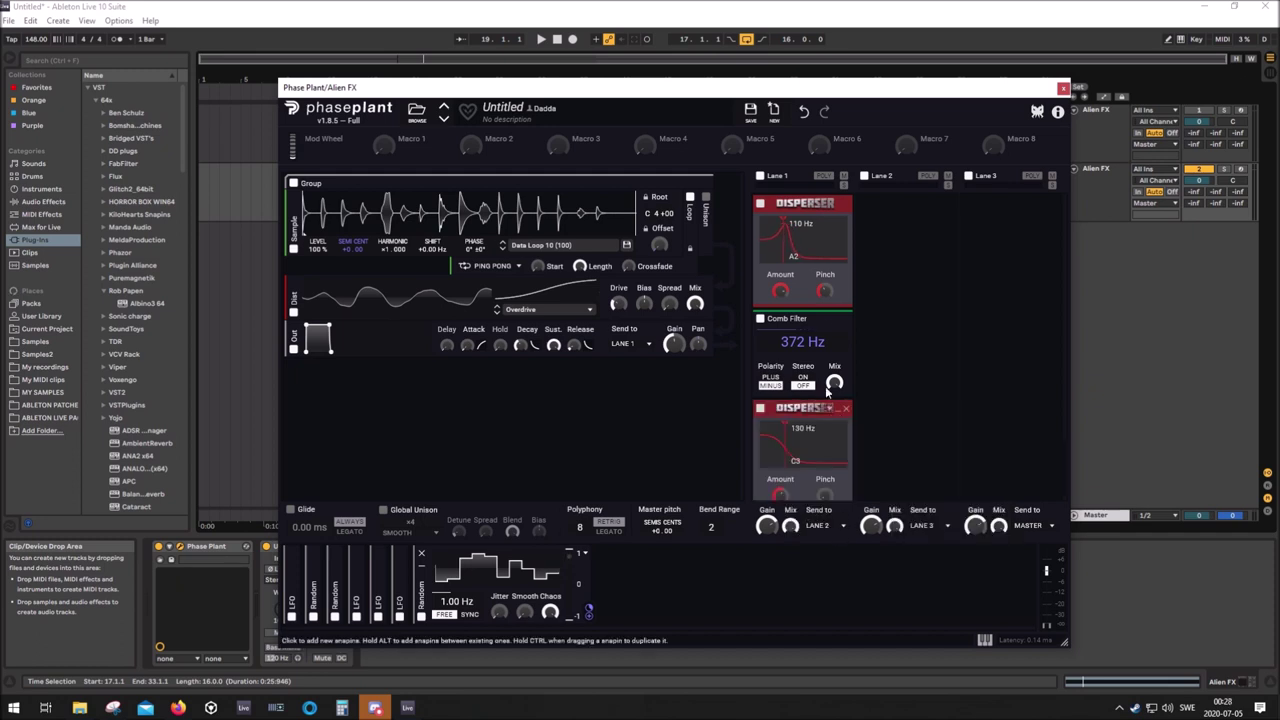
left_click_drag(793, 410, 812, 356)
key("space")
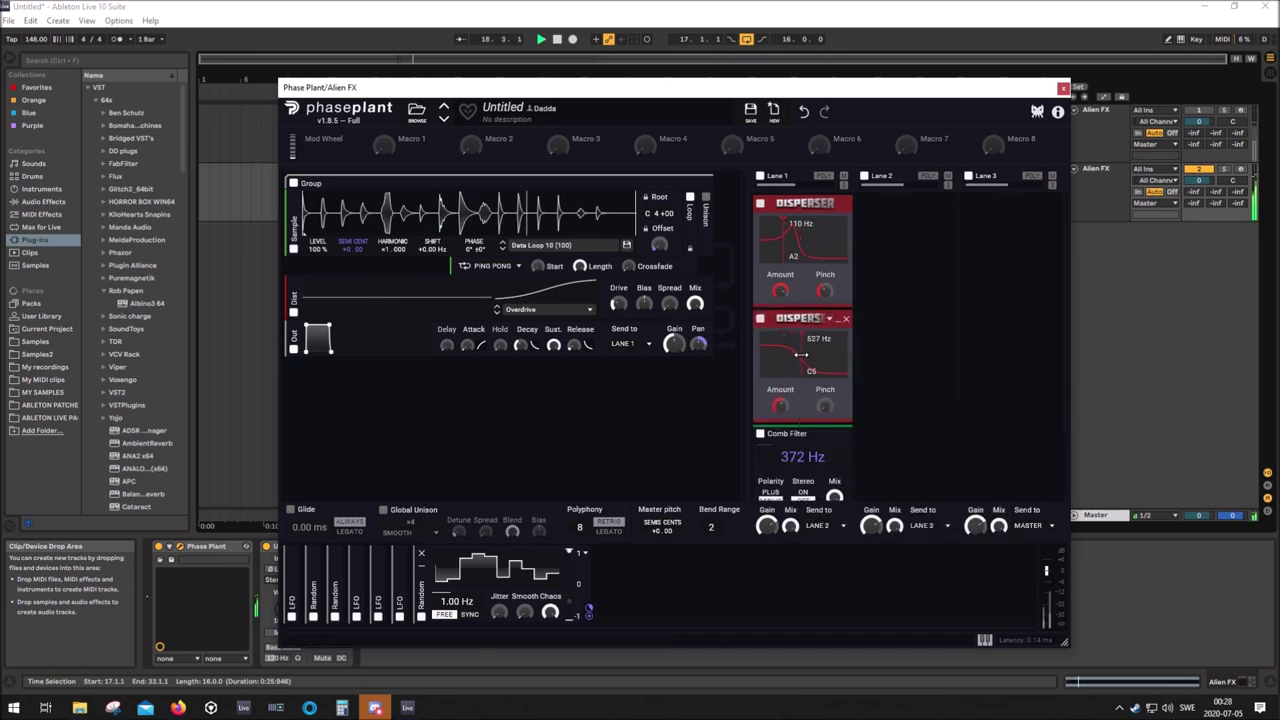
Assign the newest Random modulator to the second Disperser's frequency and raise that Disperser's Pinch
left_click(589, 615)
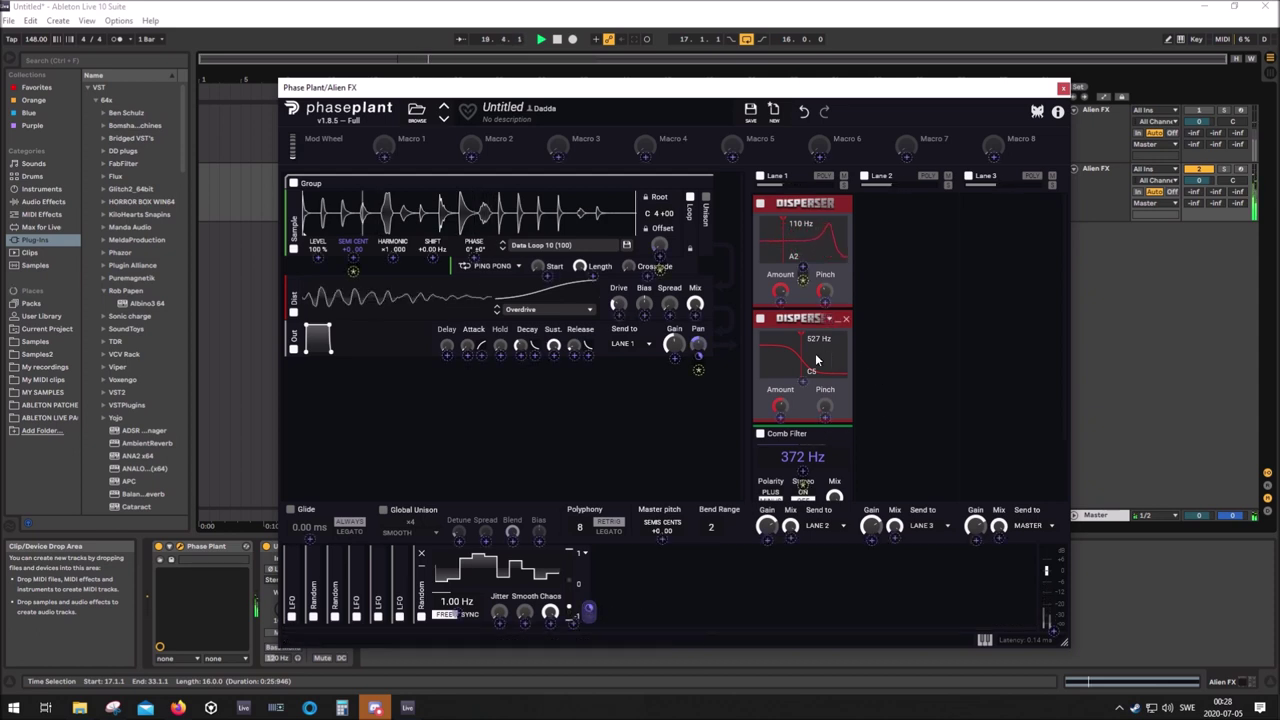
left_click(803, 381)
key("Escape")
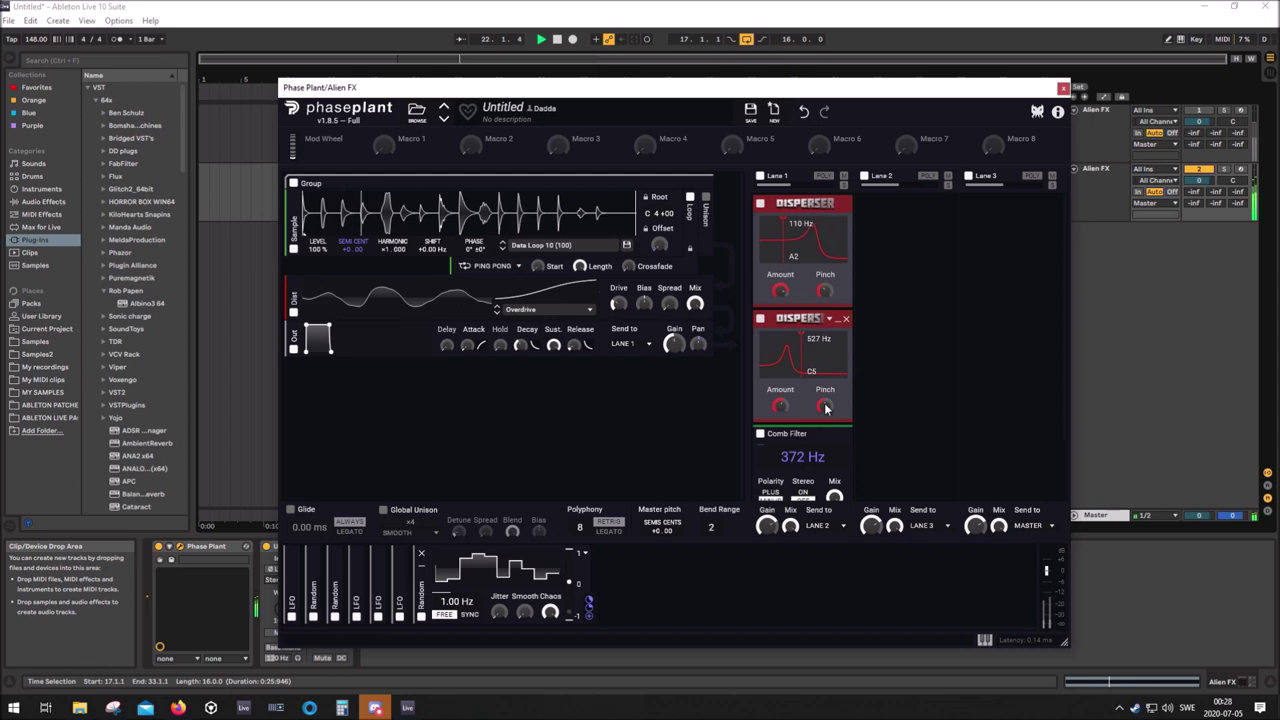
Tempo-sync the newest Random modulator at 1/8 with Smooth at maximum, and minimize the second Disperser
left_click(446, 613)
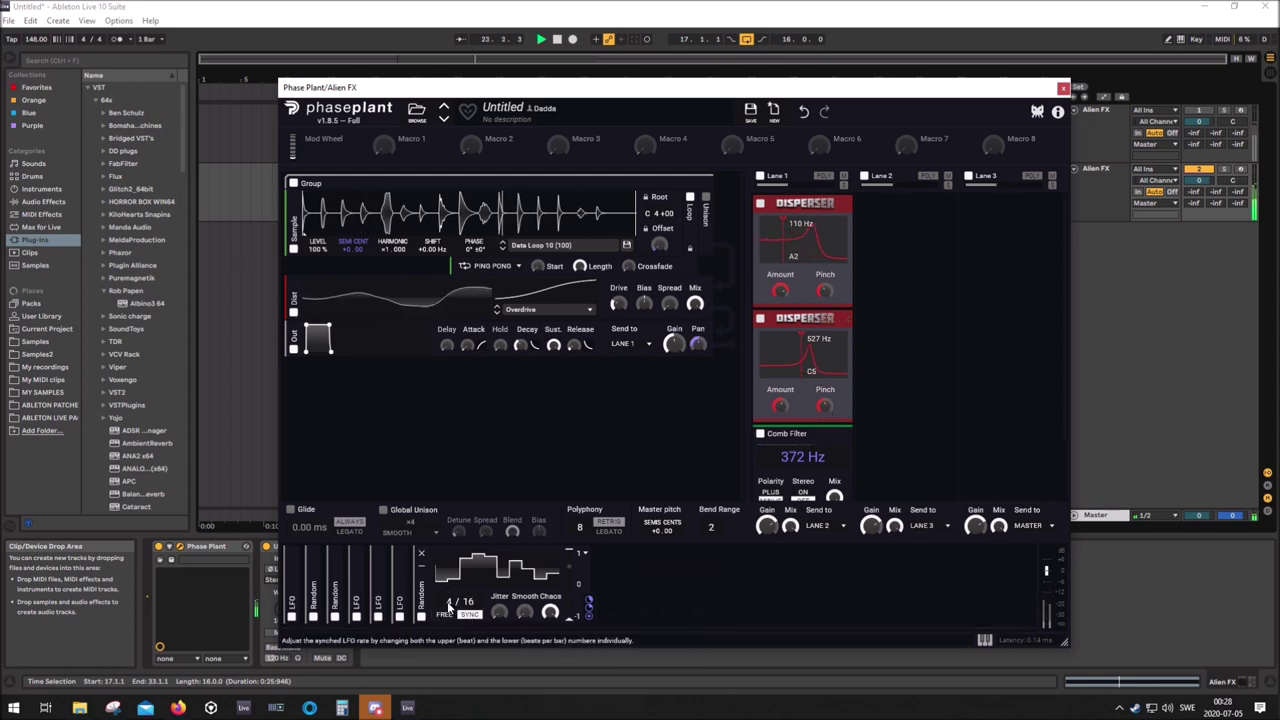
scroll(453, 601, "down", 2)
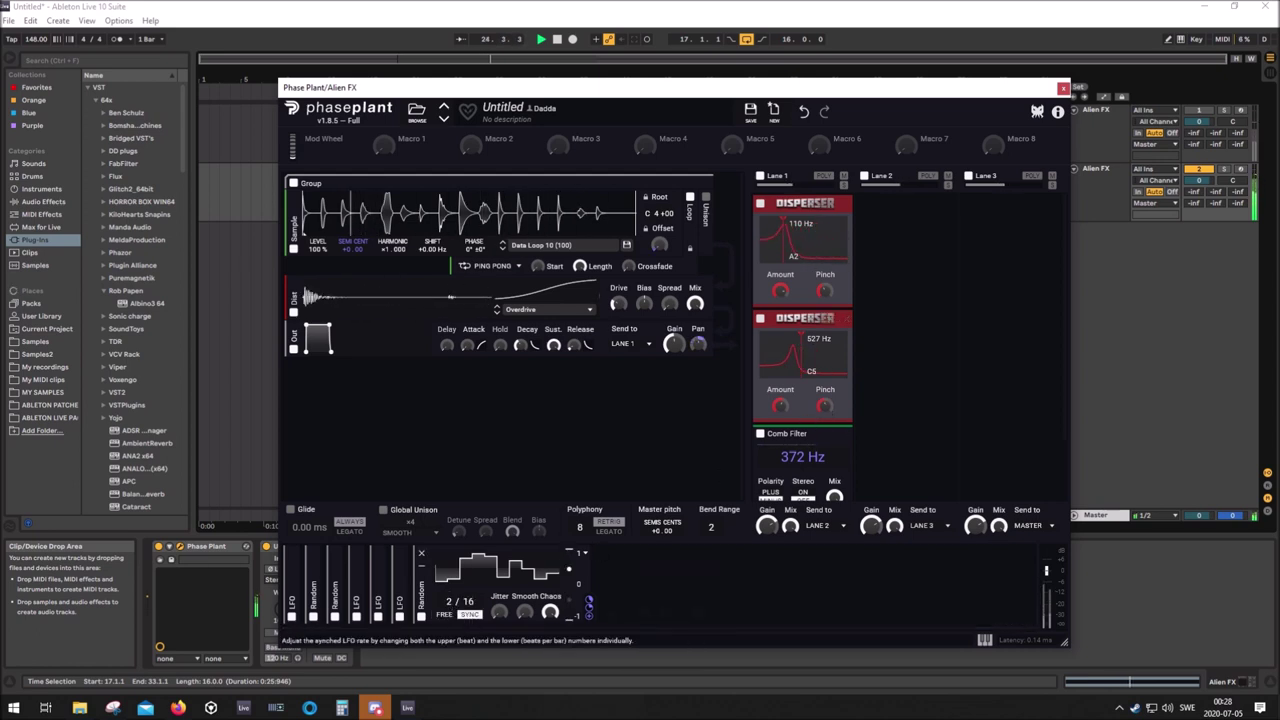
scroll(468, 601, "down", 1)
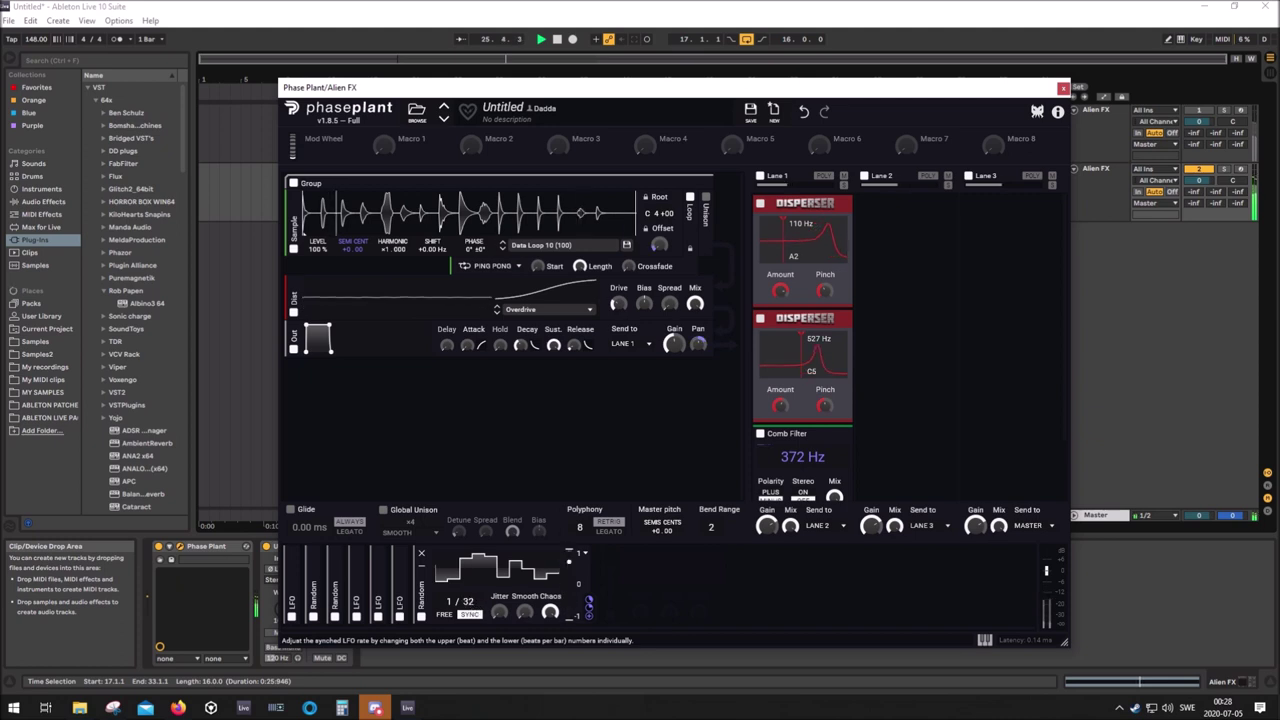
scroll(468, 601, "up", 1)
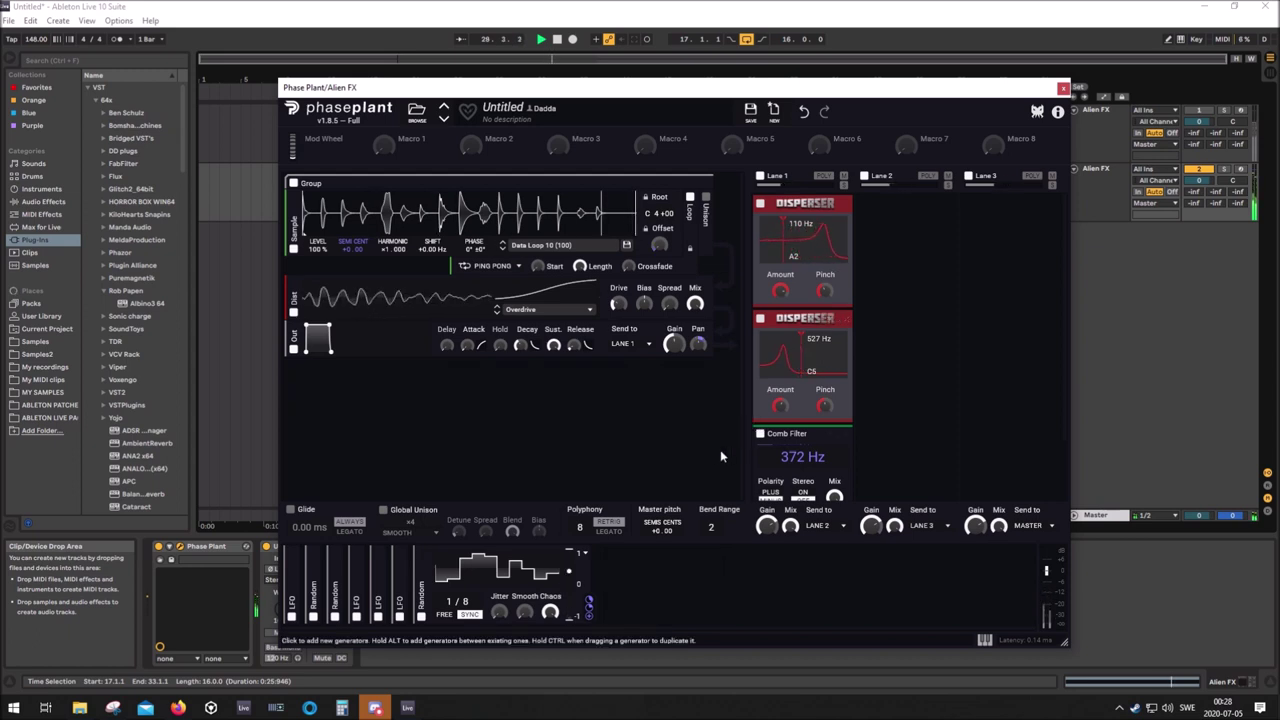
left_click(812, 319)
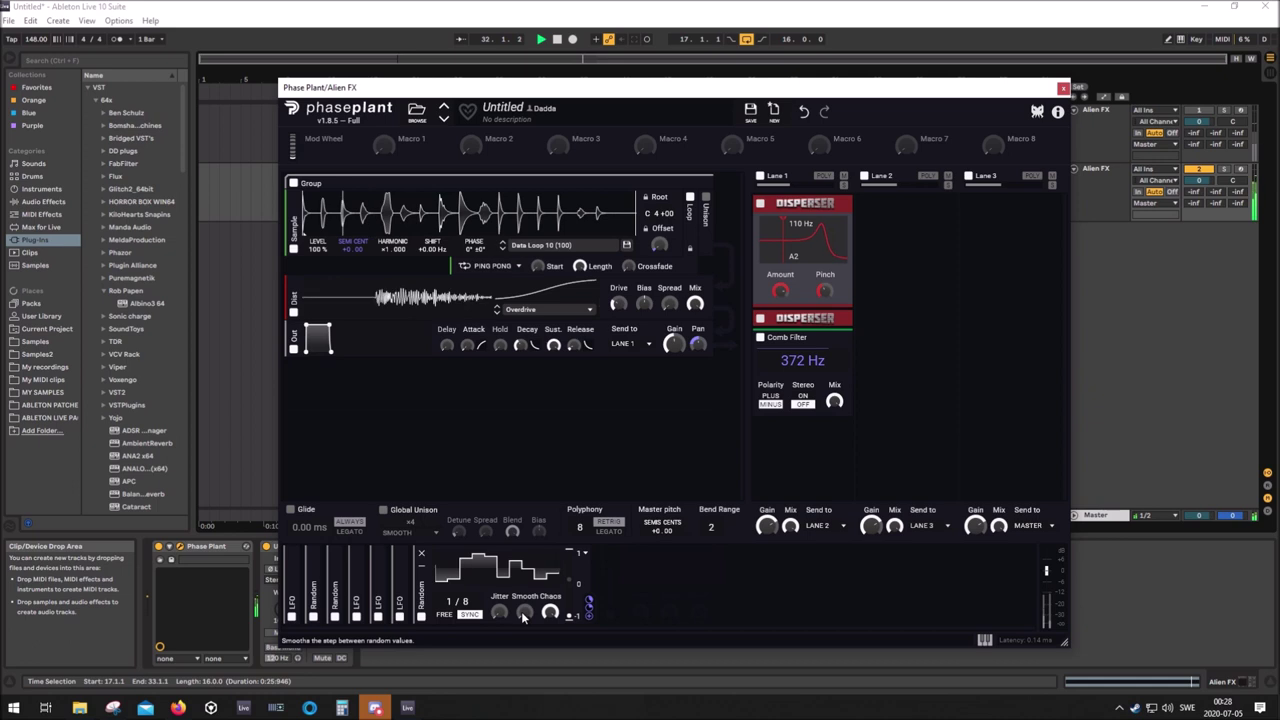
left_click_drag(522, 611, 529, 623)
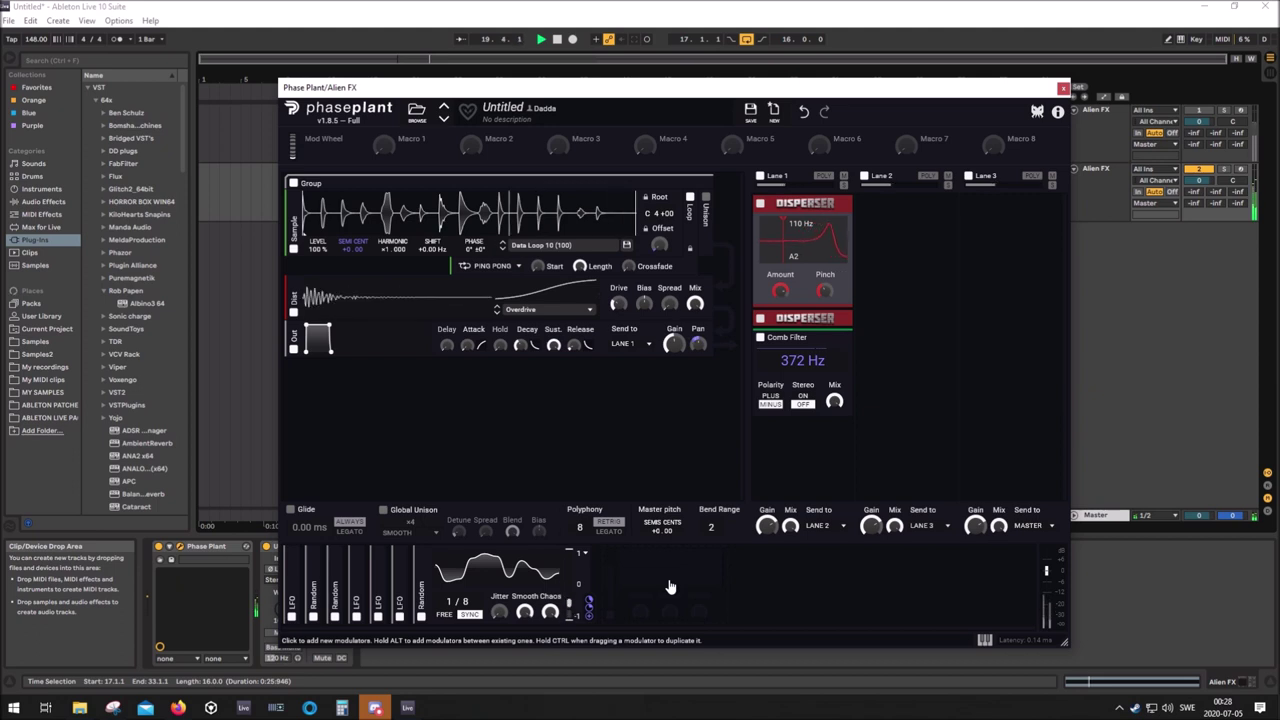
Set the second Disperser's frequency to 1.59 kHz and minimize both Dispersers
left_click(838, 319)
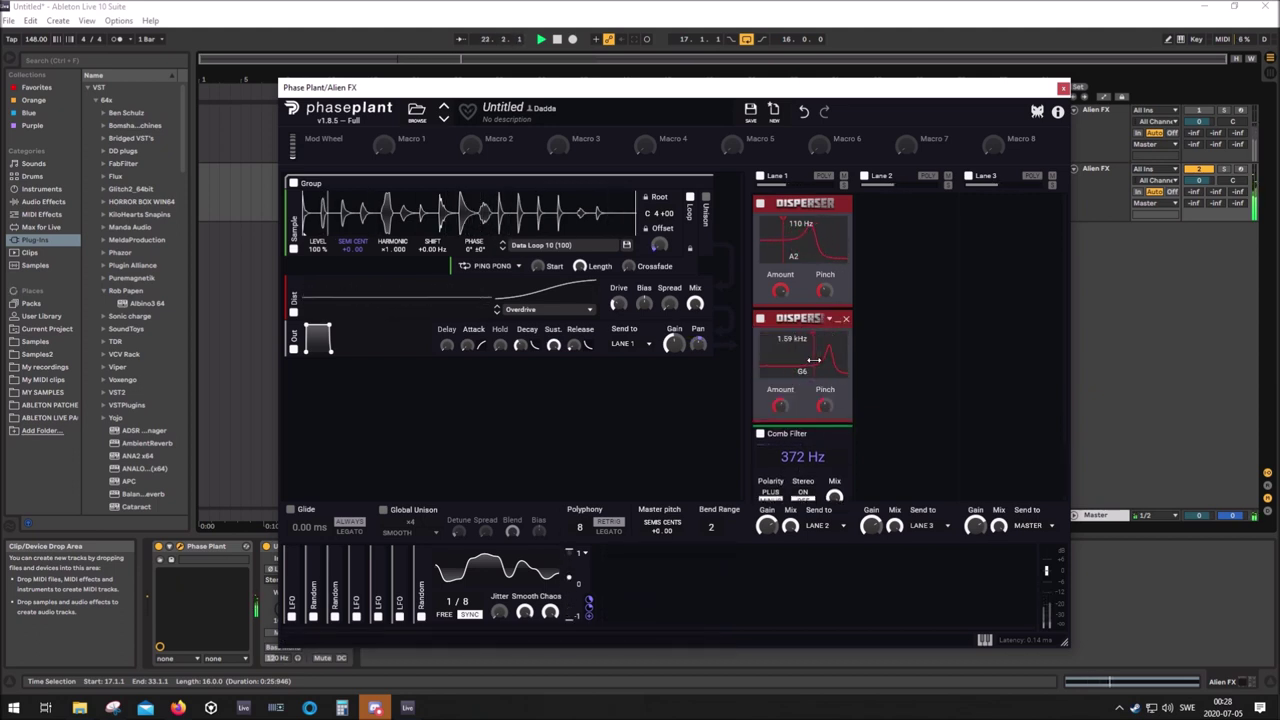
left_click_drag(814, 360, 828, 360)
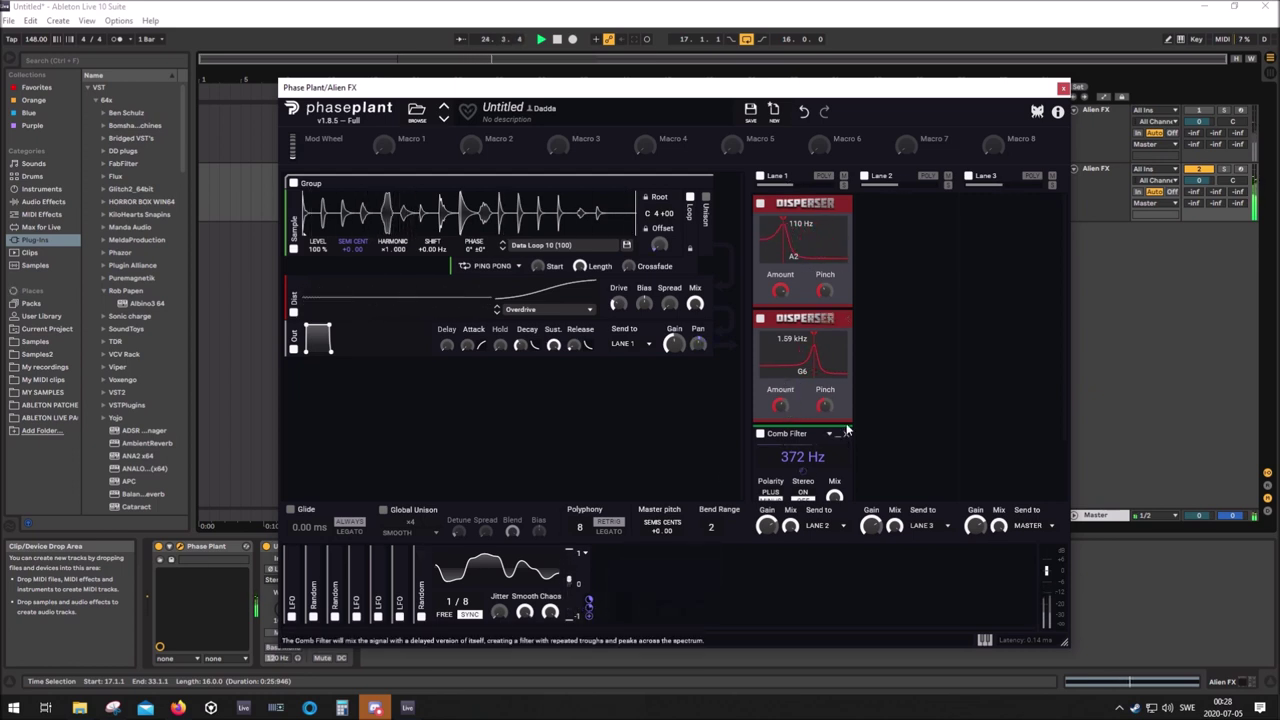
left_click(838, 318)
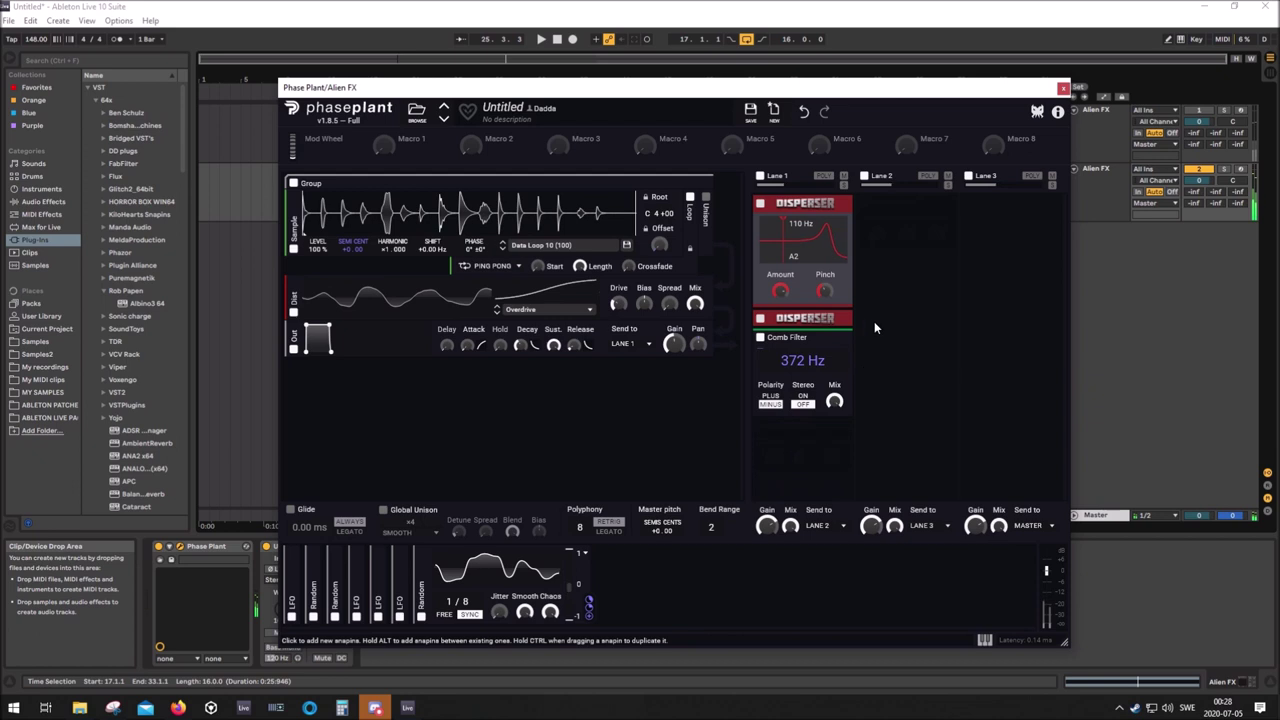
left_click(838, 203)
Add a Limiter, place it below the Comb Filter in Lane 1, and play the sound
left_click(898, 216)
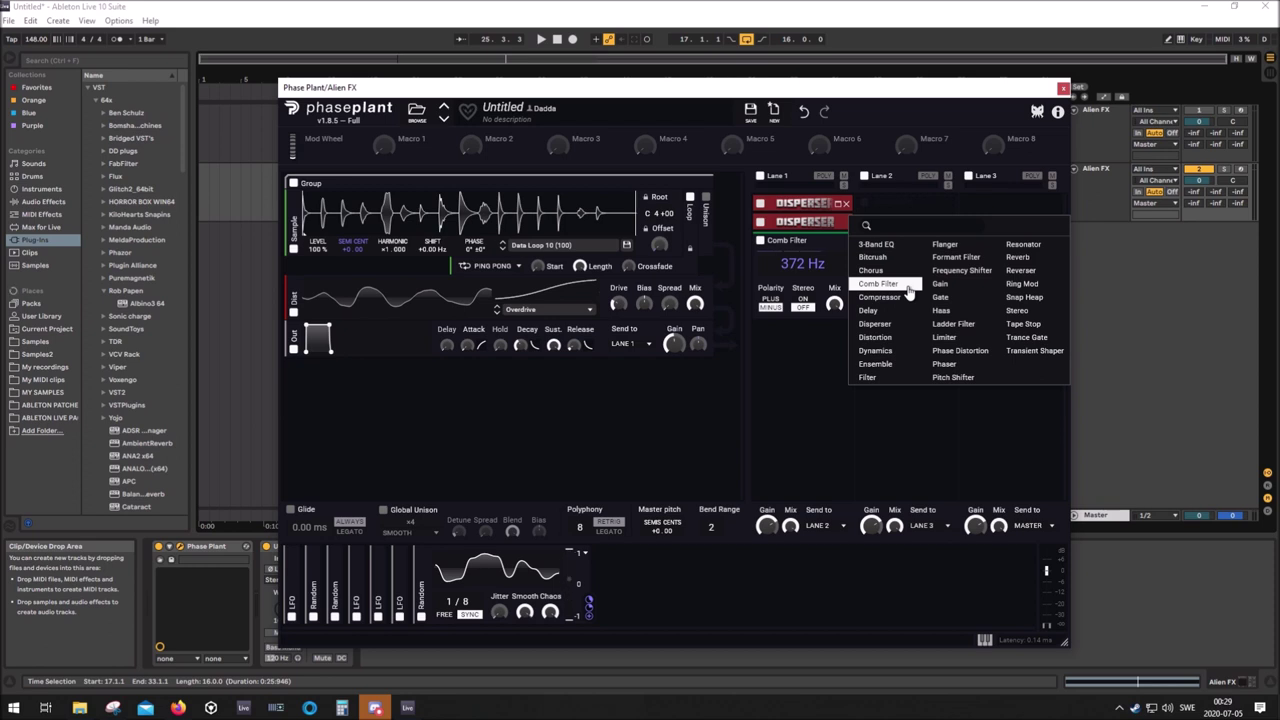
left_click(944, 337)
left_click_drag(884, 203, 835, 340)
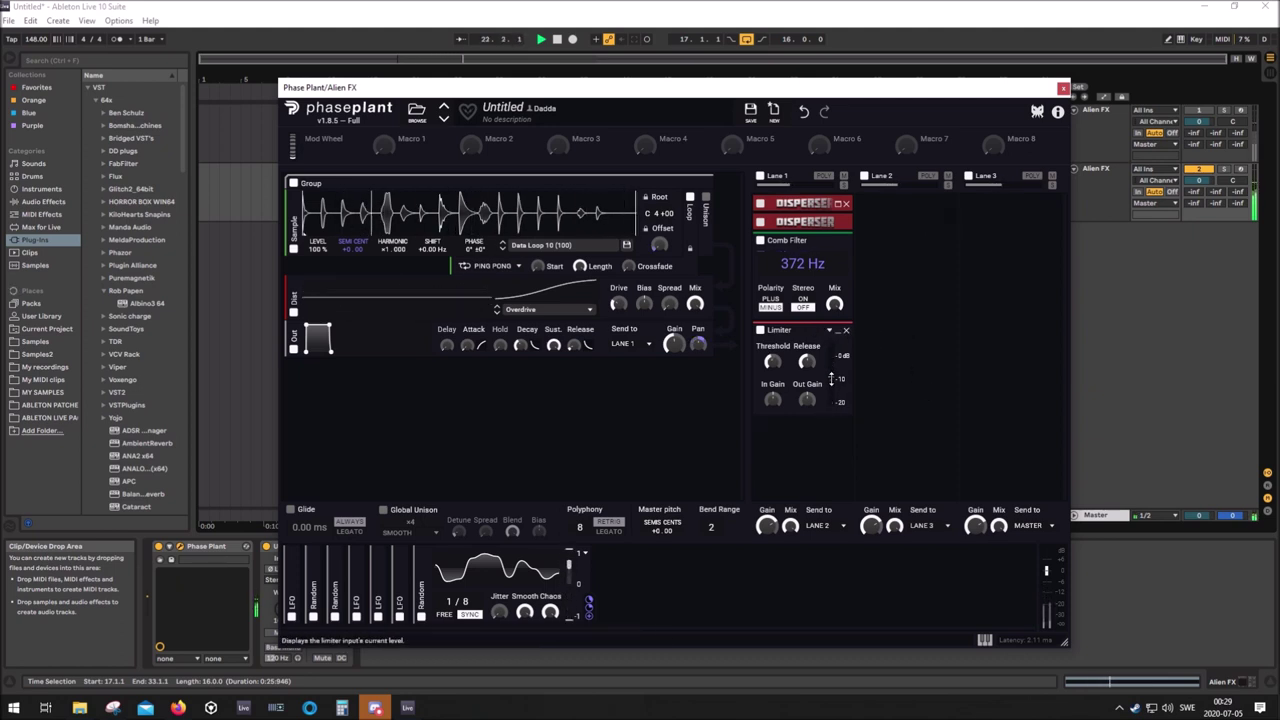
Add a 3-Band EQ to Lane 1 between the Comb Filter and the Limiter, and play the sound
left_click(800, 436)
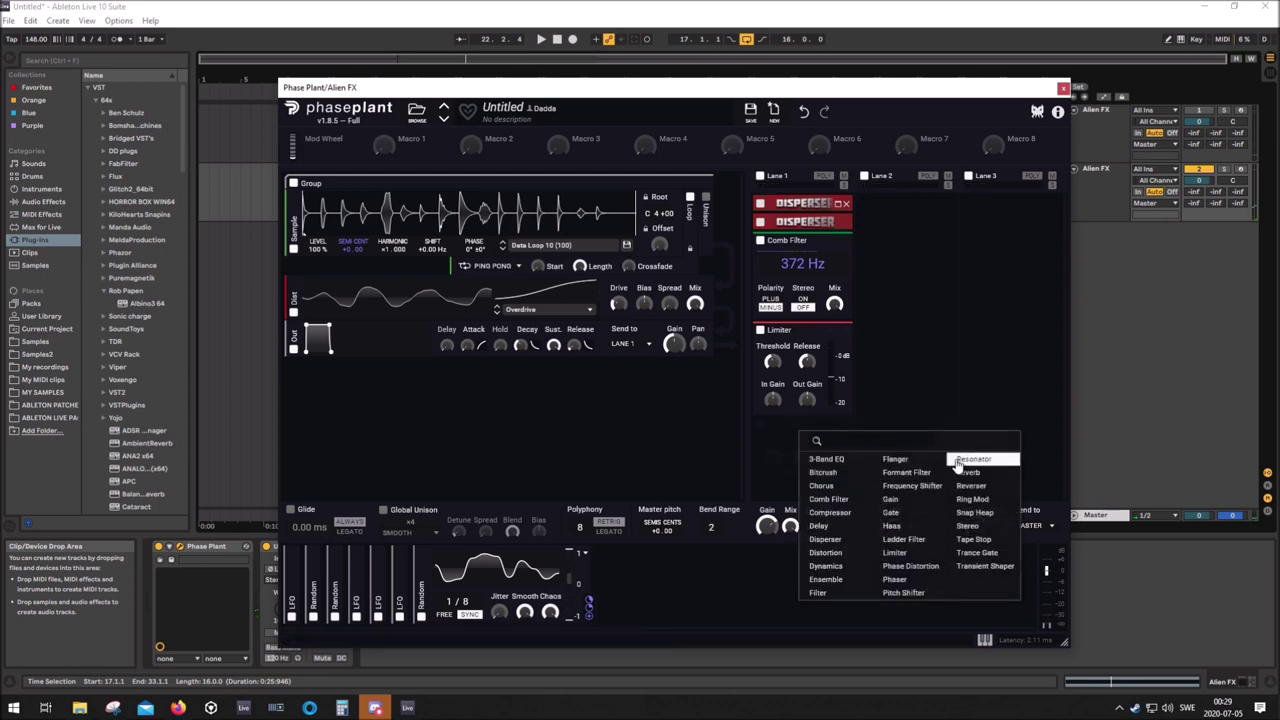
left_click(826, 458)
left_click_drag(790, 418, 797, 352)
key("space")
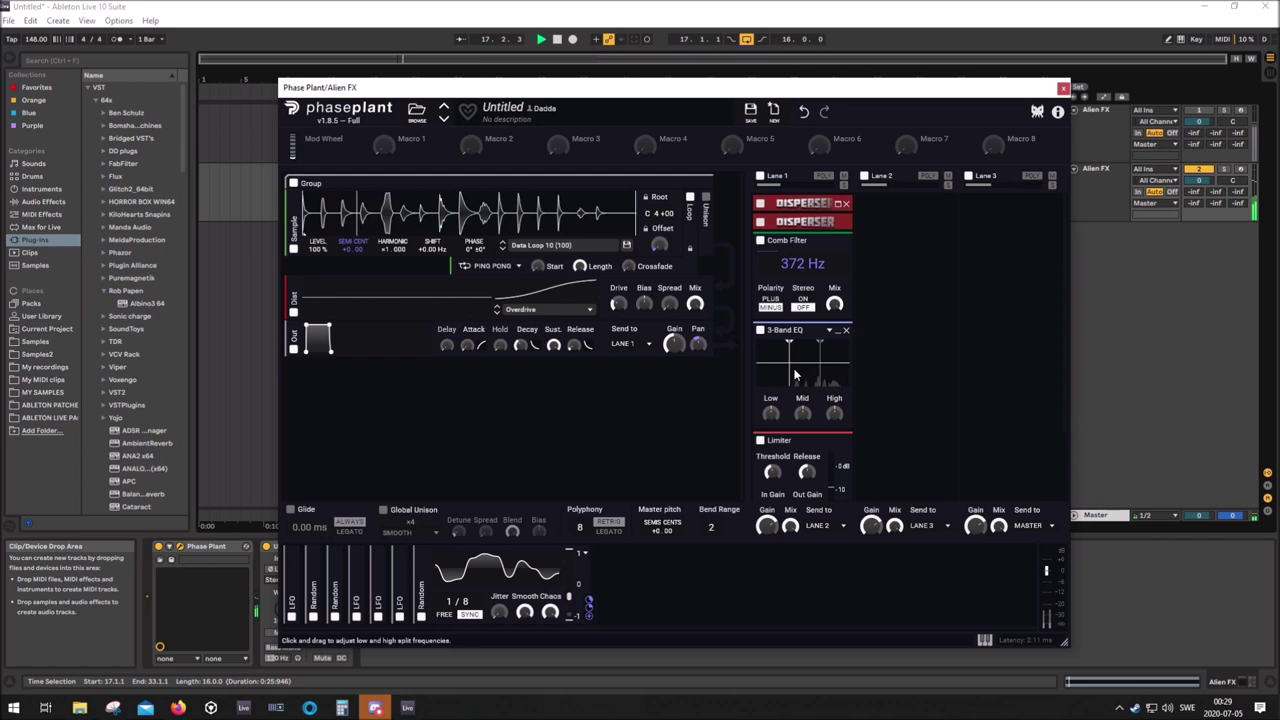
Cut the 3-Band EQ's low band, slightly lower its high band, and move the high split frequency to about 3.82 kHz
left_click_drag(771, 413, 771, 434)
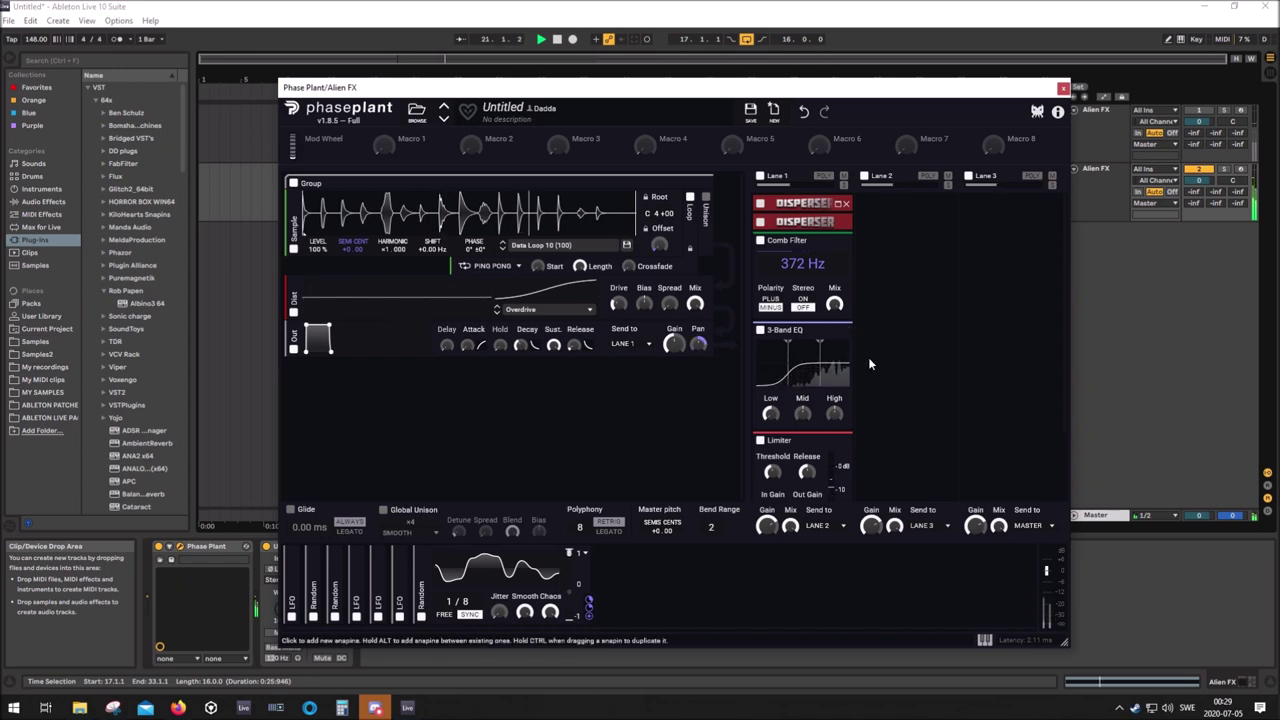
mouse_move(834, 413)
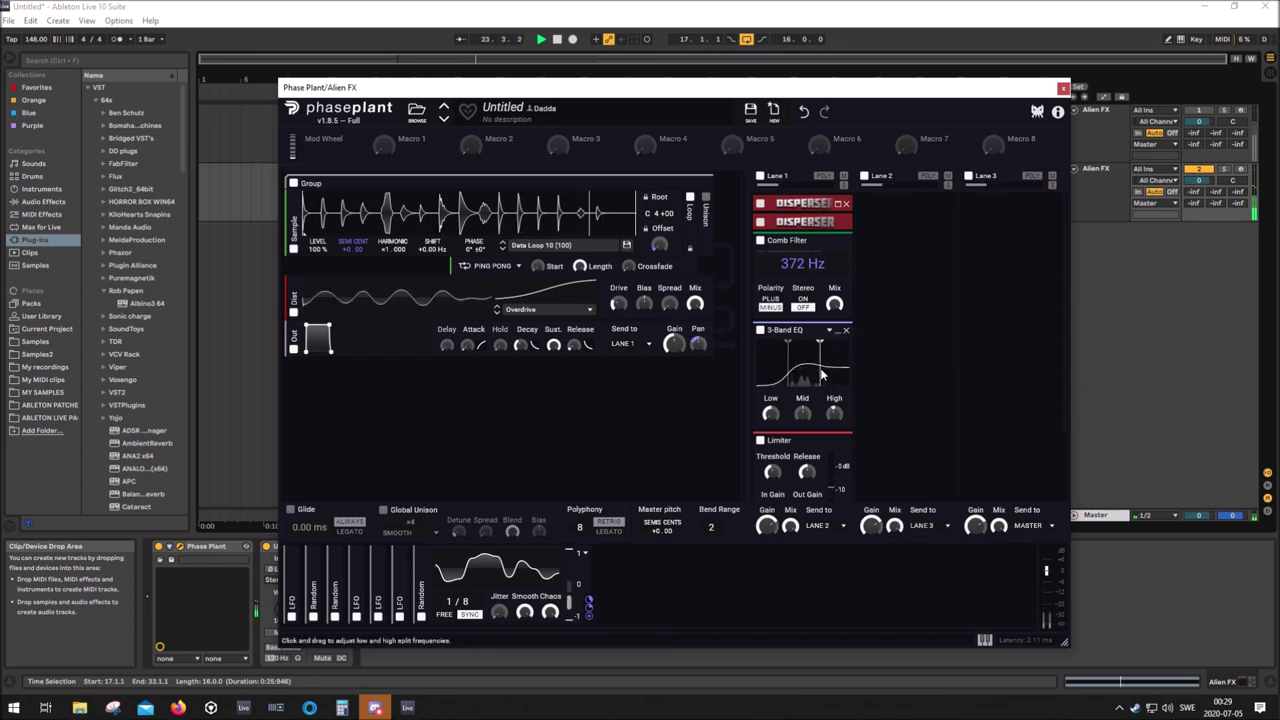
left_click_drag(824, 373, 828, 372)
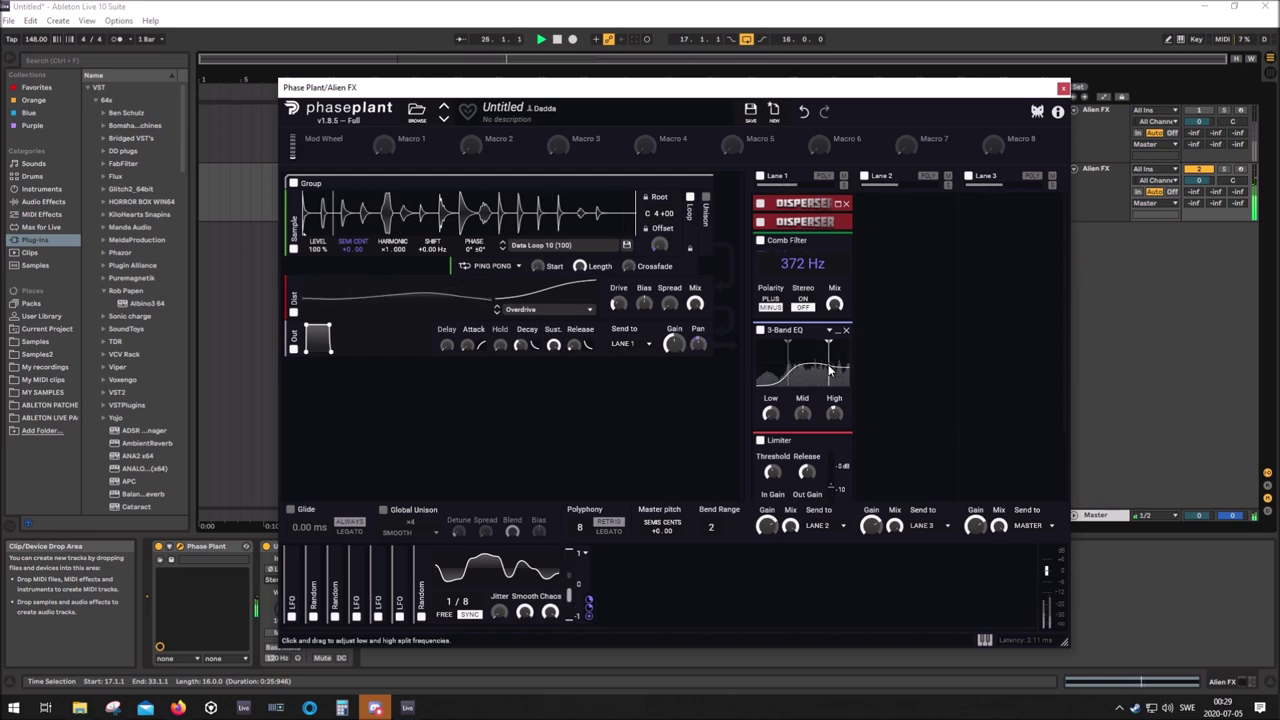
mouse_move(802, 413)
left_click_drag(802, 413, 802, 411)
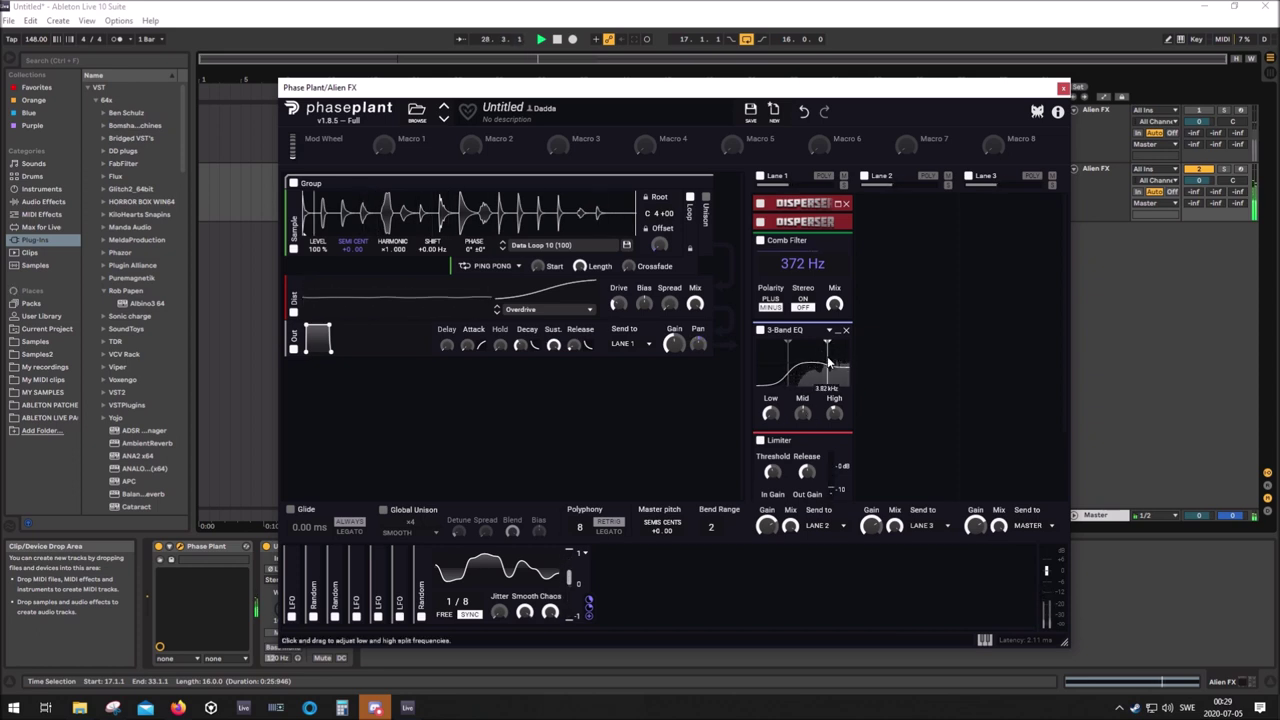
Minimize the 3-Band EQ, the Limiter and the Comb Filter in Lane 1
key("Delete")
left_click(837, 307)
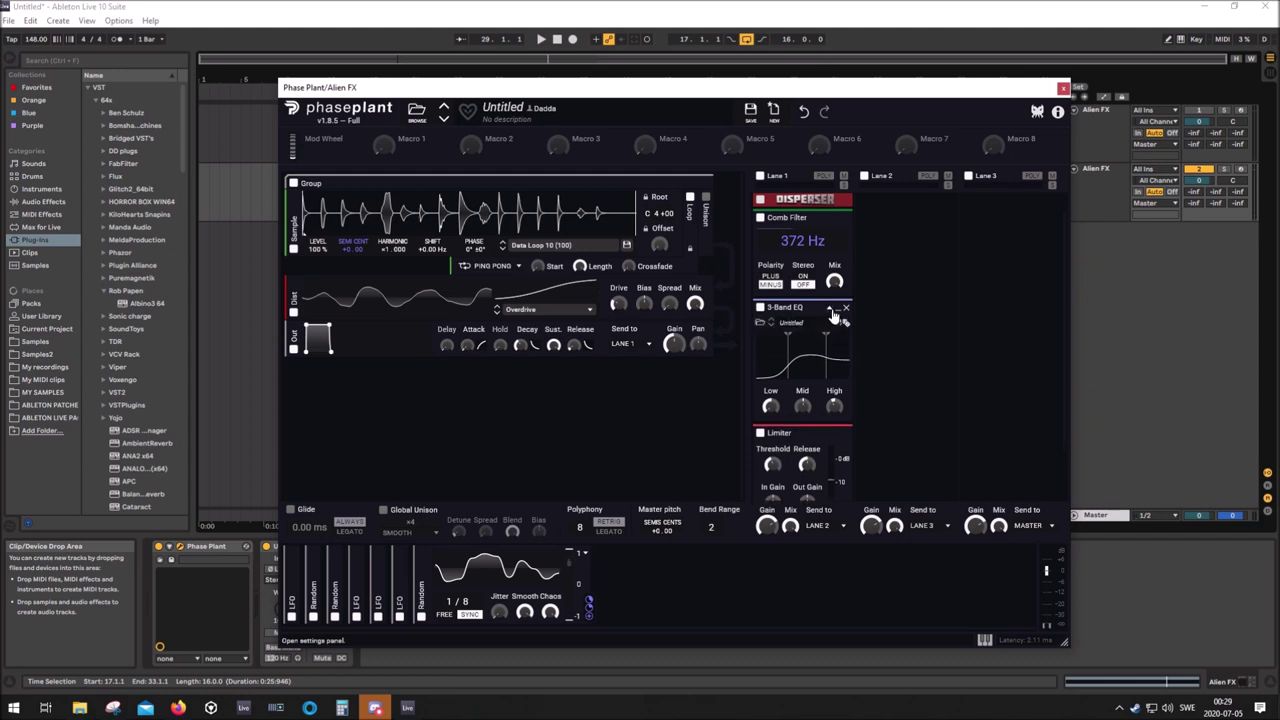
key("ctrl+d")
left_click(838, 350)
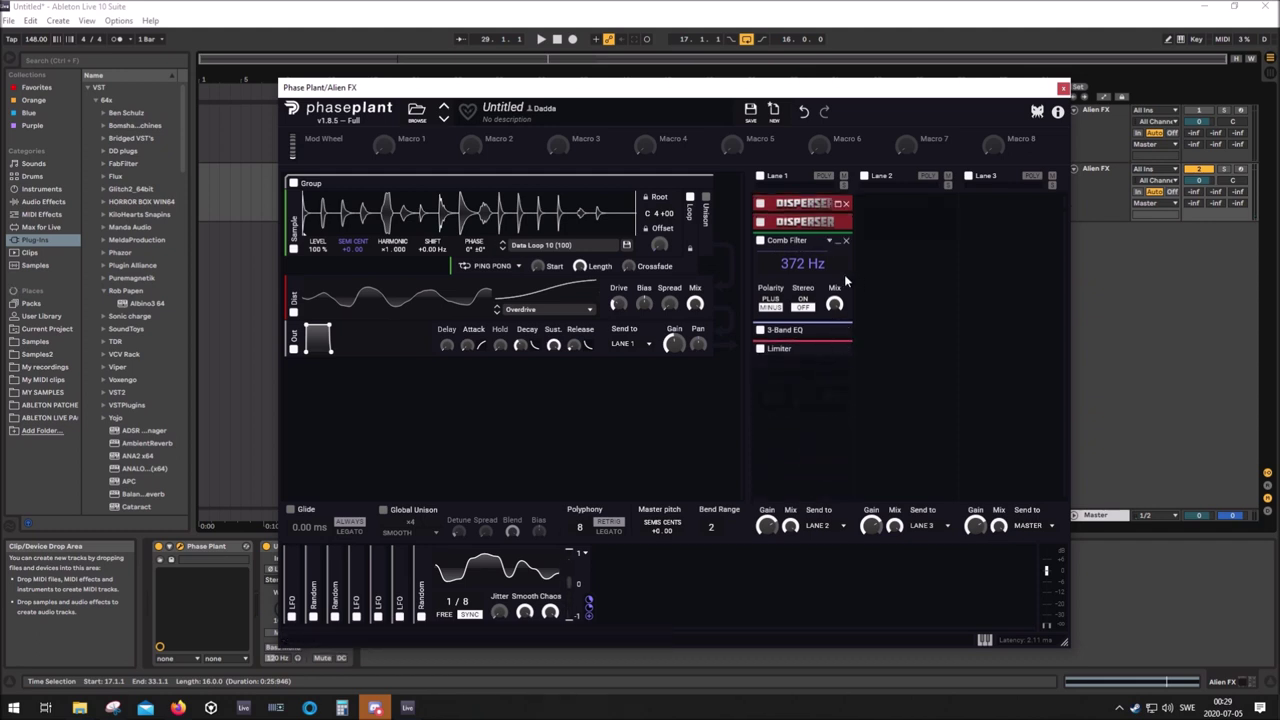
left_click(838, 241)
Add a Reverb to Lane 2, modulate its Mix with Macro 1 turned up, and minimize the Reverb
left_click(880, 219)
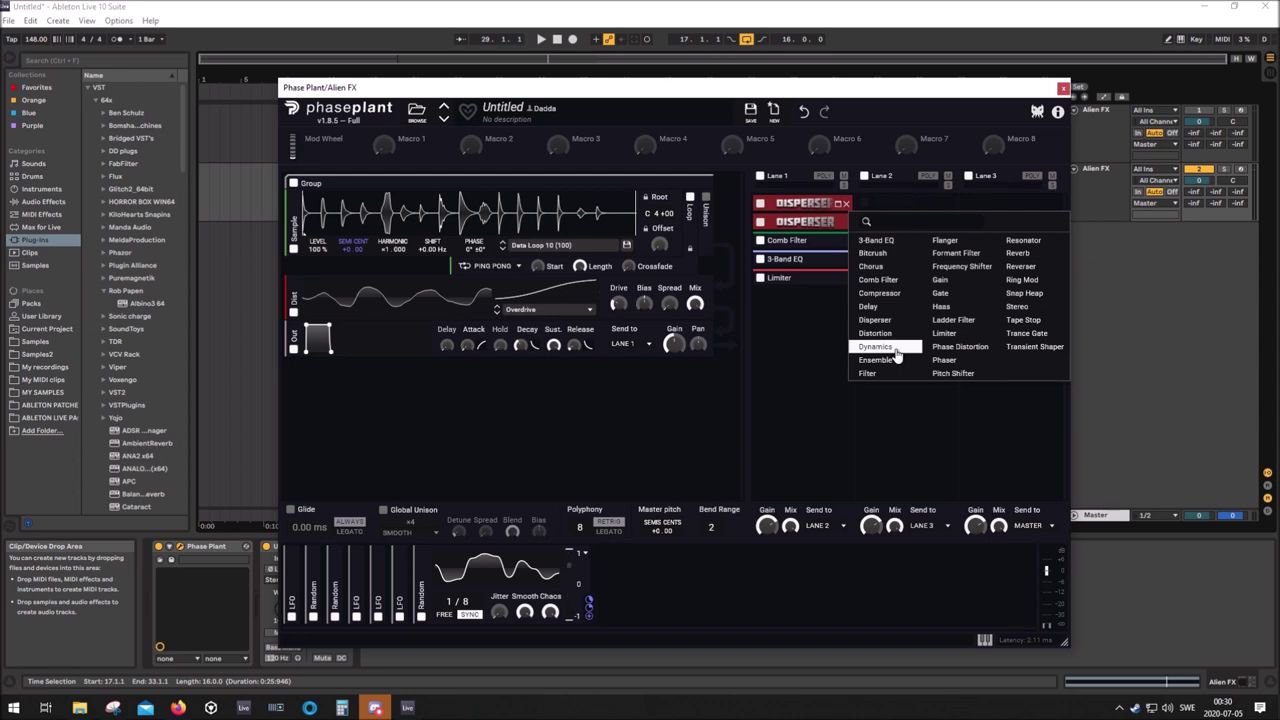
left_click(1020, 254)
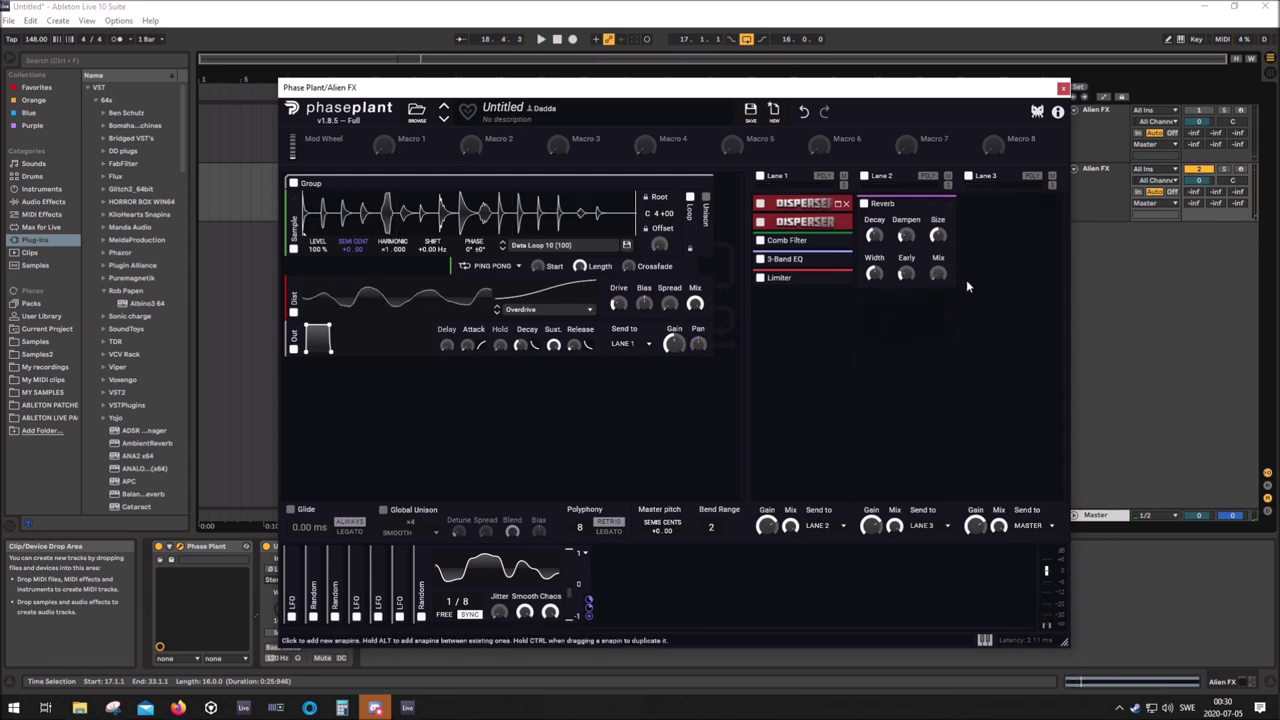
left_click_drag(385, 147, 940, 288)
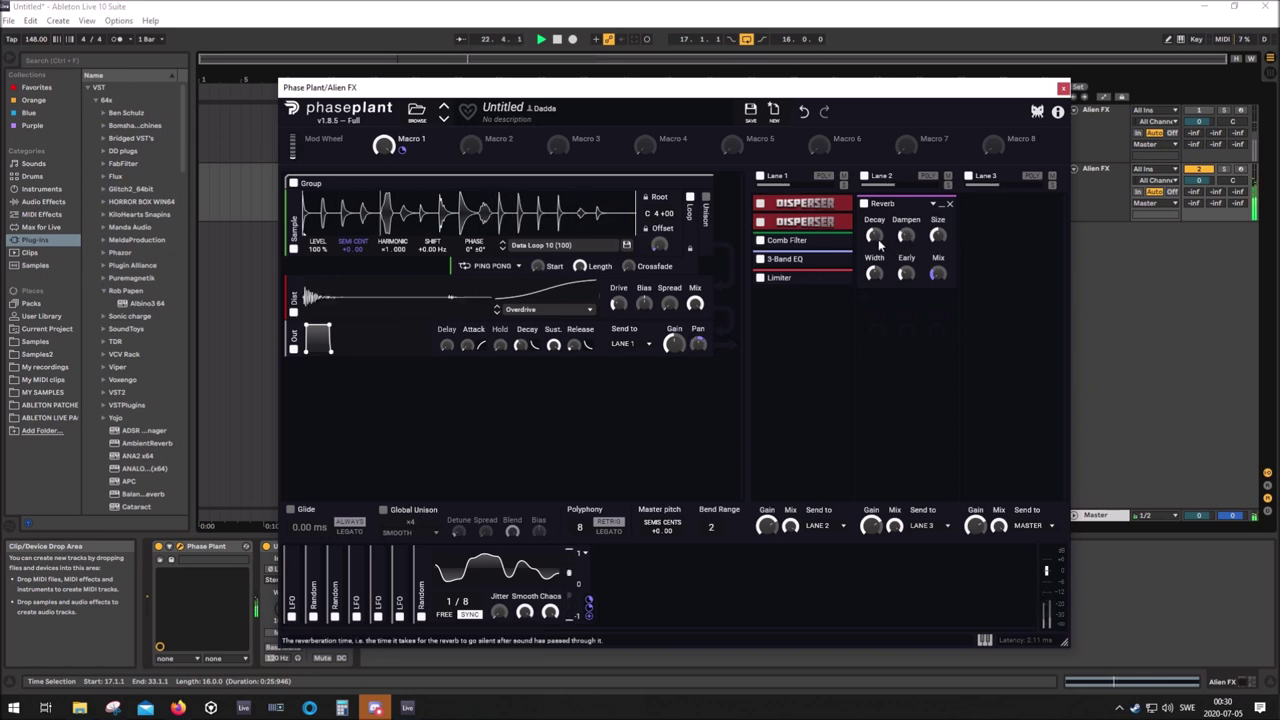
left_click_drag(877, 239, 877, 239)
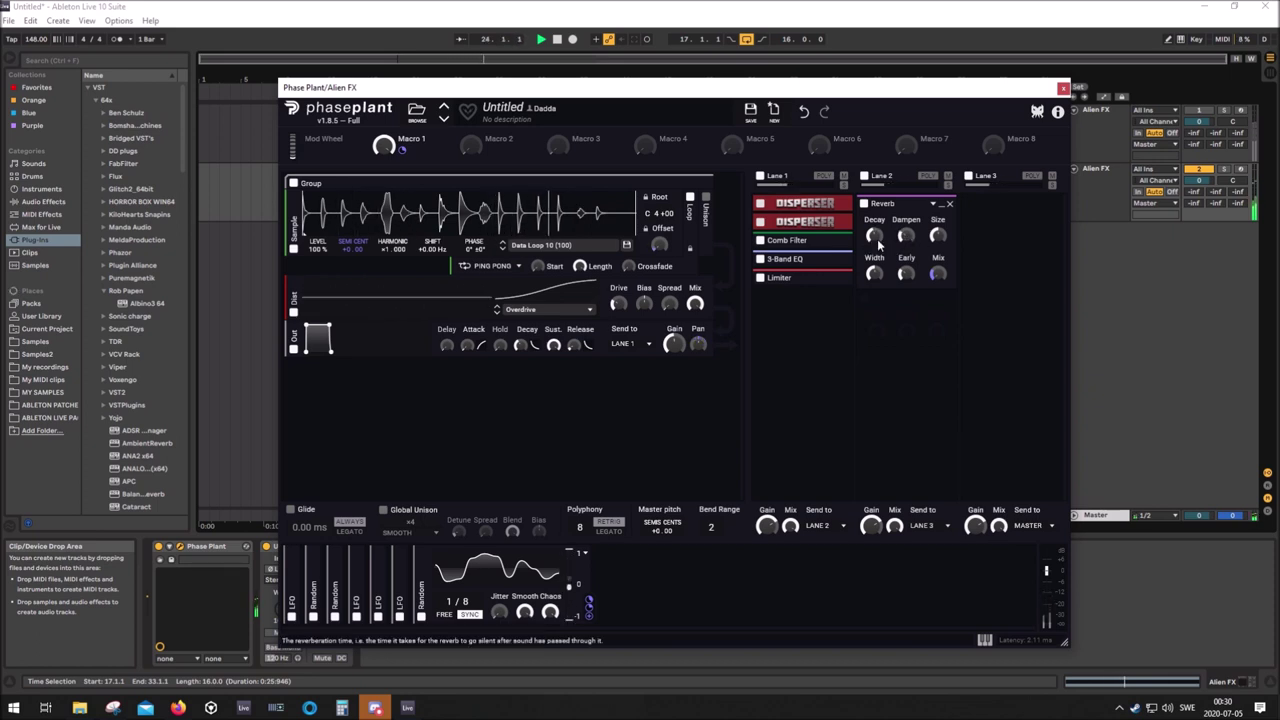
left_click(939, 209)
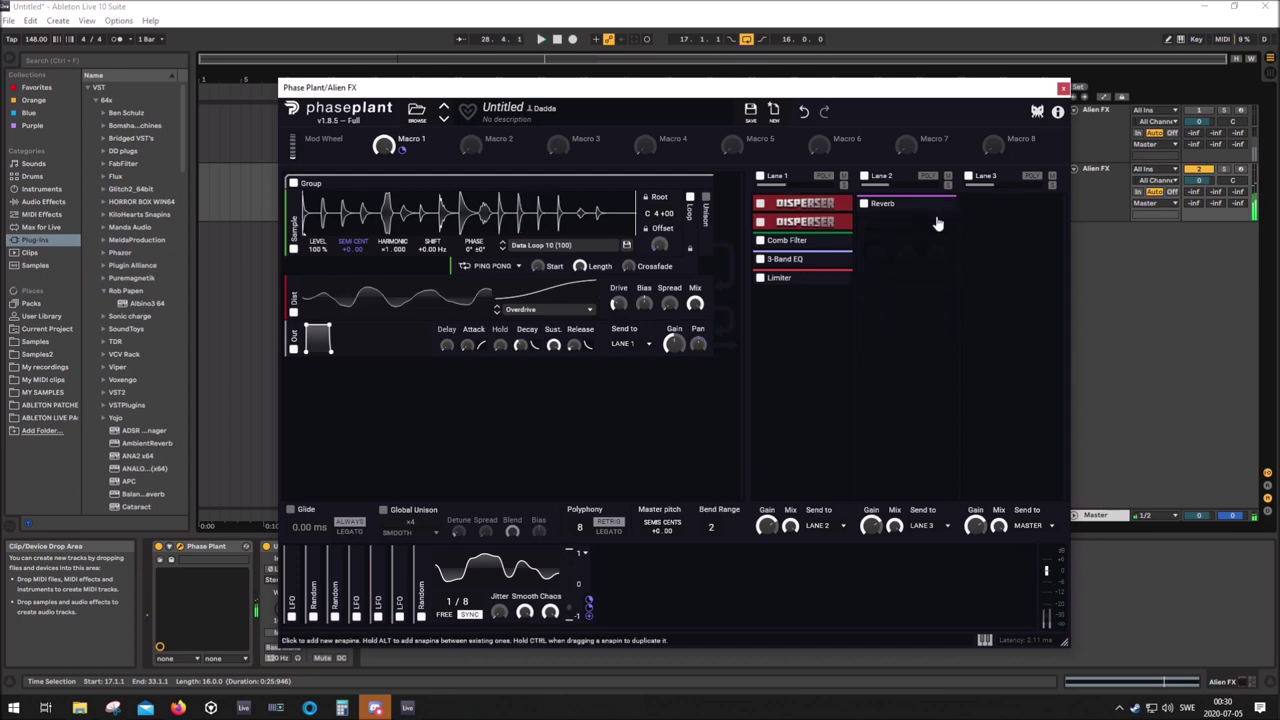
Add a Delay below the Reverb in Lane 2 and set its time to 21.3 ms
left_click(907, 264)
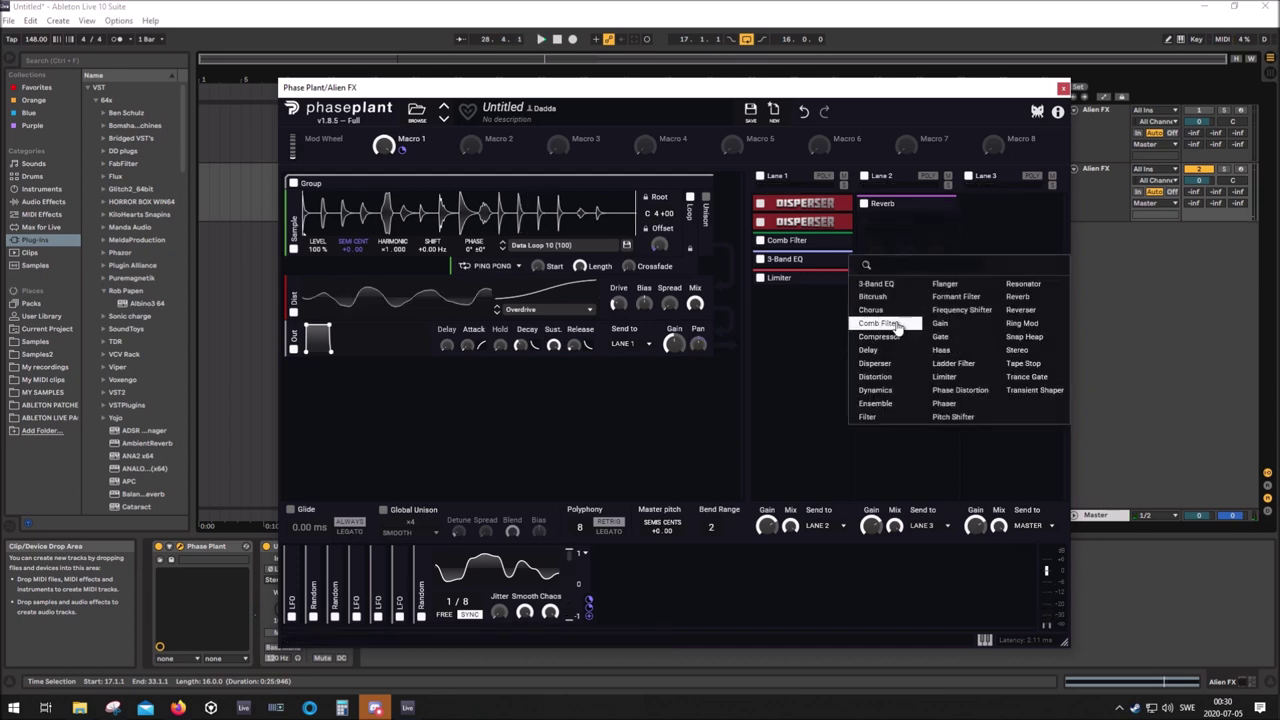
left_click(887, 353)
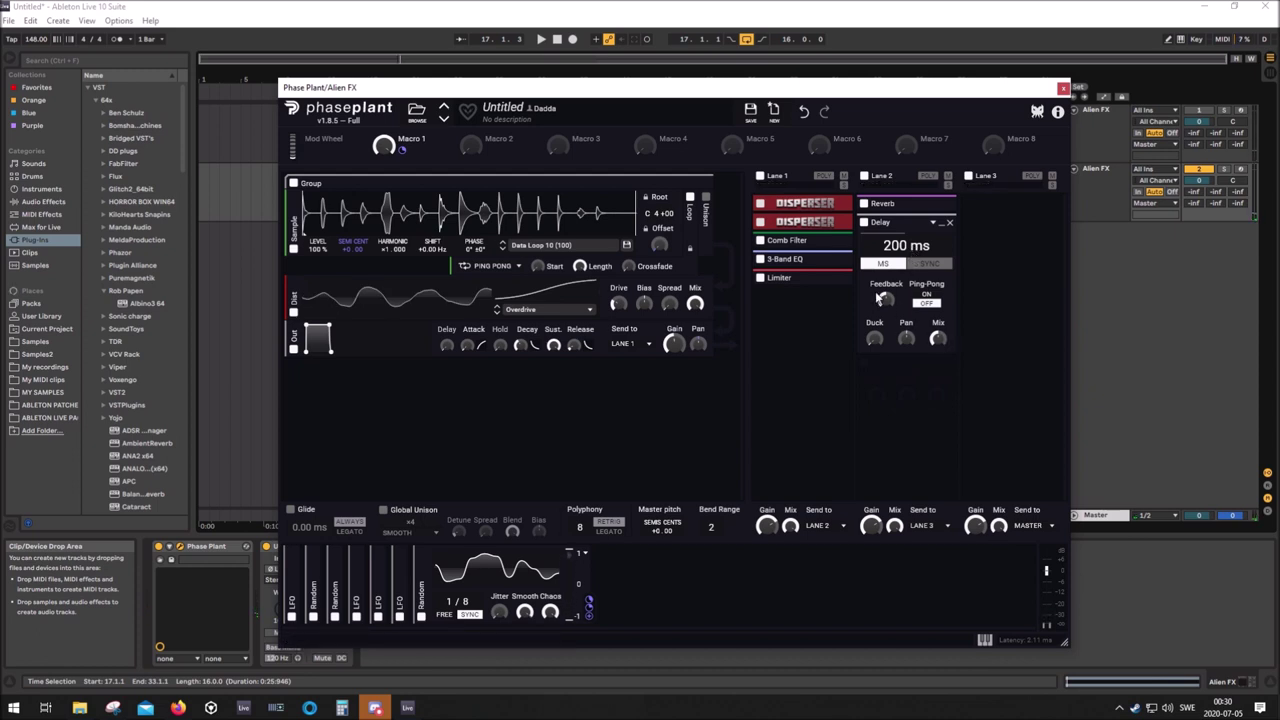
left_click_drag(906, 246, 906, 262)
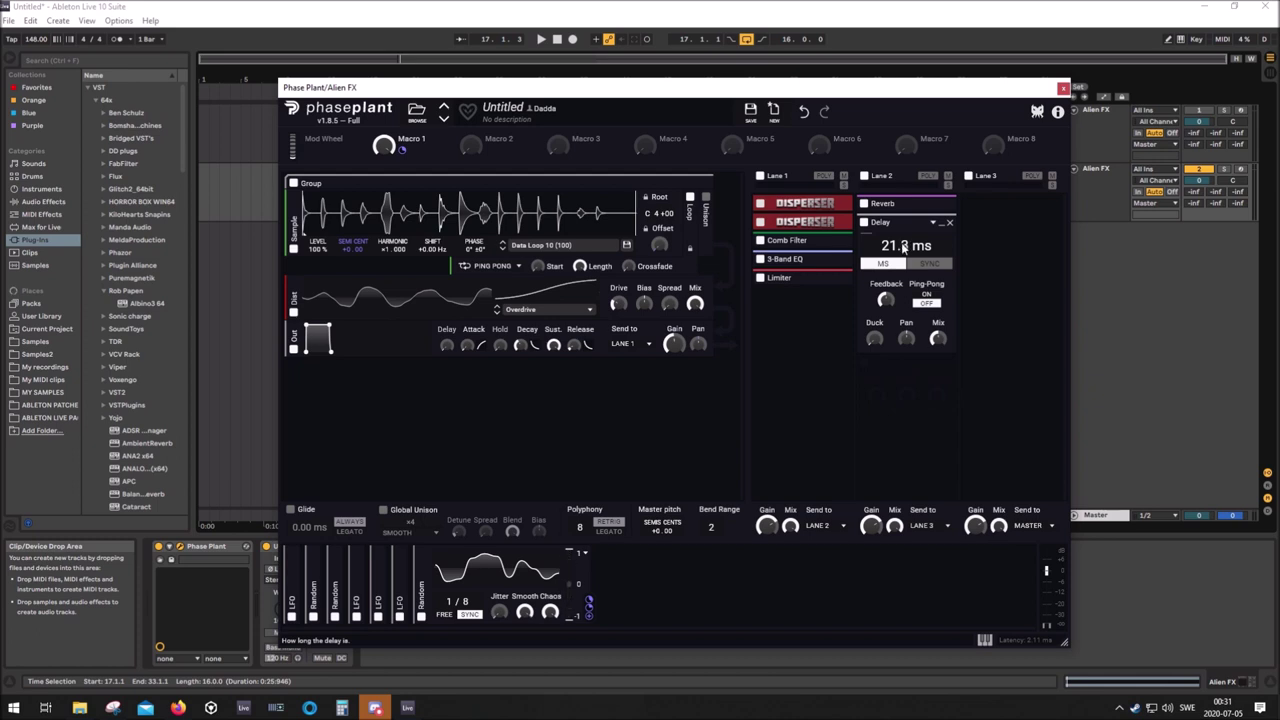
Write "Tune the delay in MS to your root note for tonal delay fx. In this case it's F#" in Anteckningar and return to Phase Plant
left_click(14, 707)
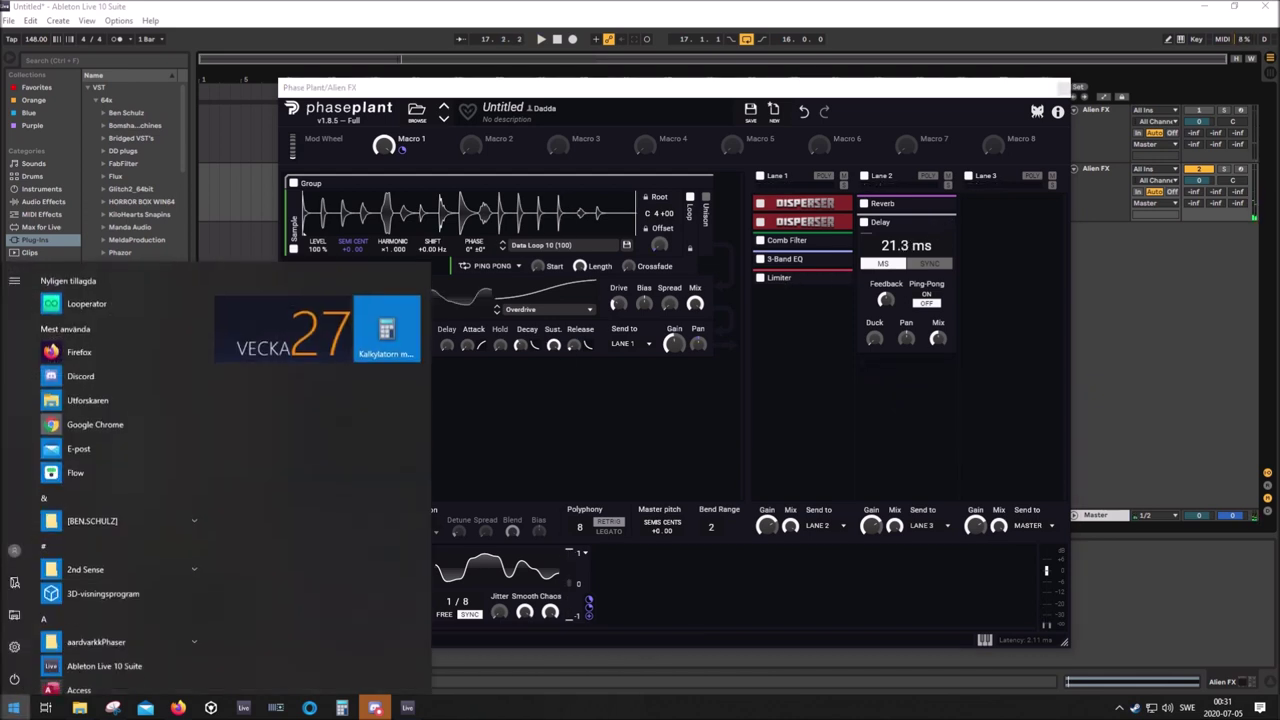
type("ante")
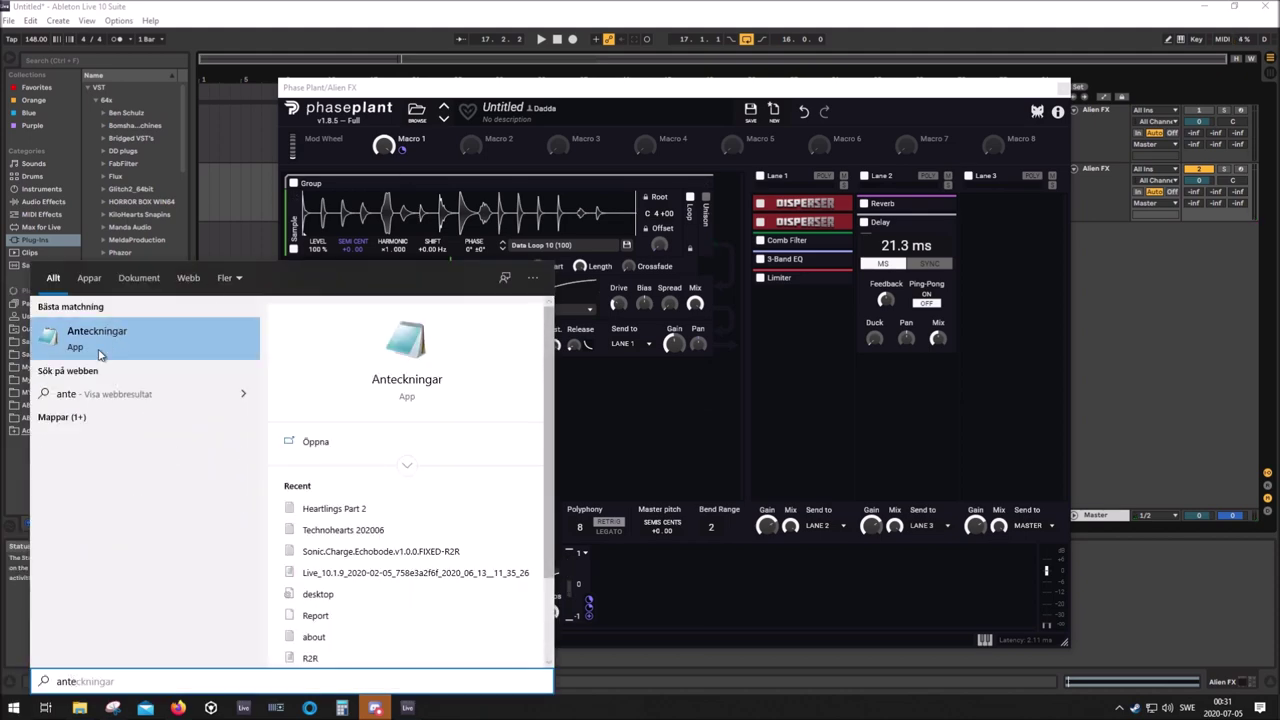
left_click(99, 354)
type("T")
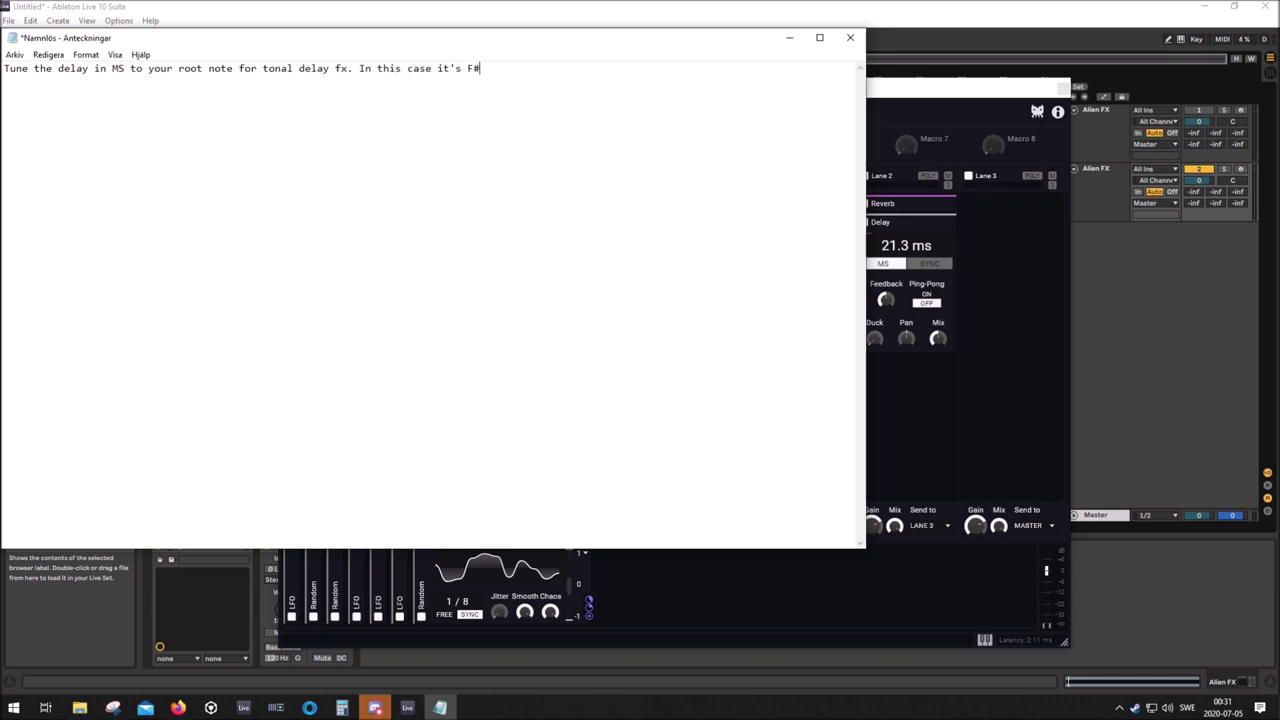
left_click(308, 29)
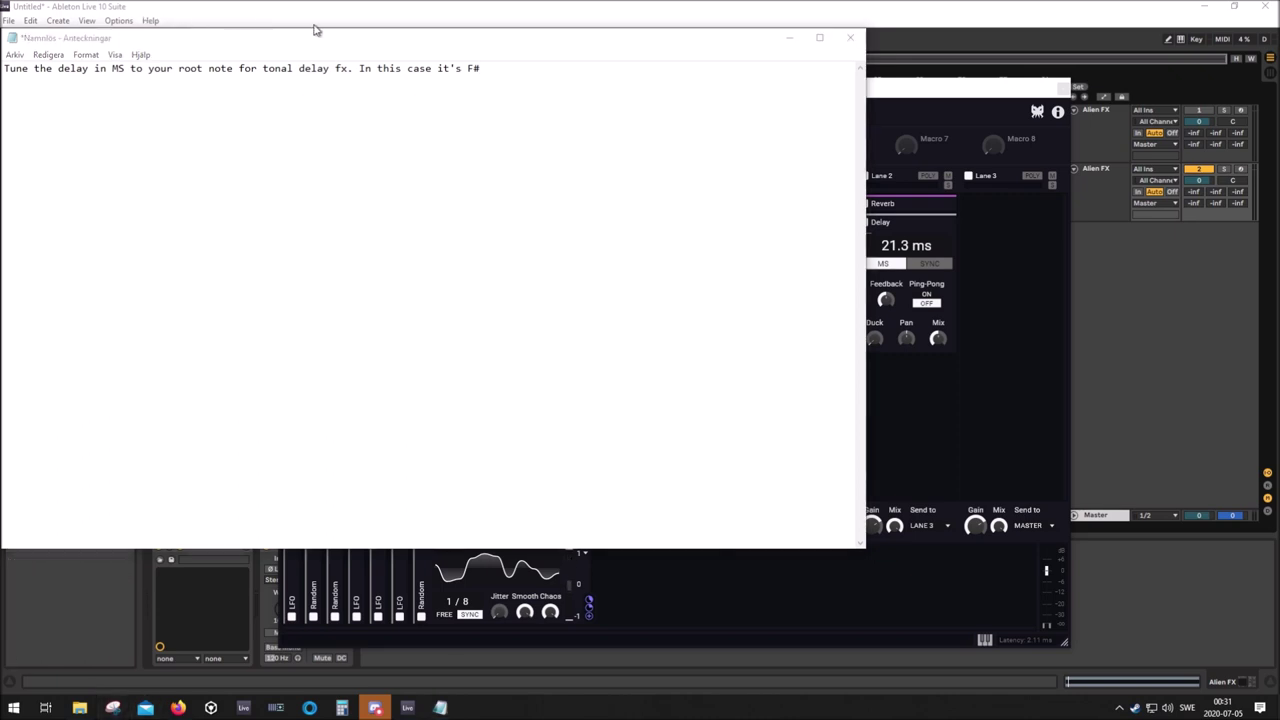
left_click(898, 101)
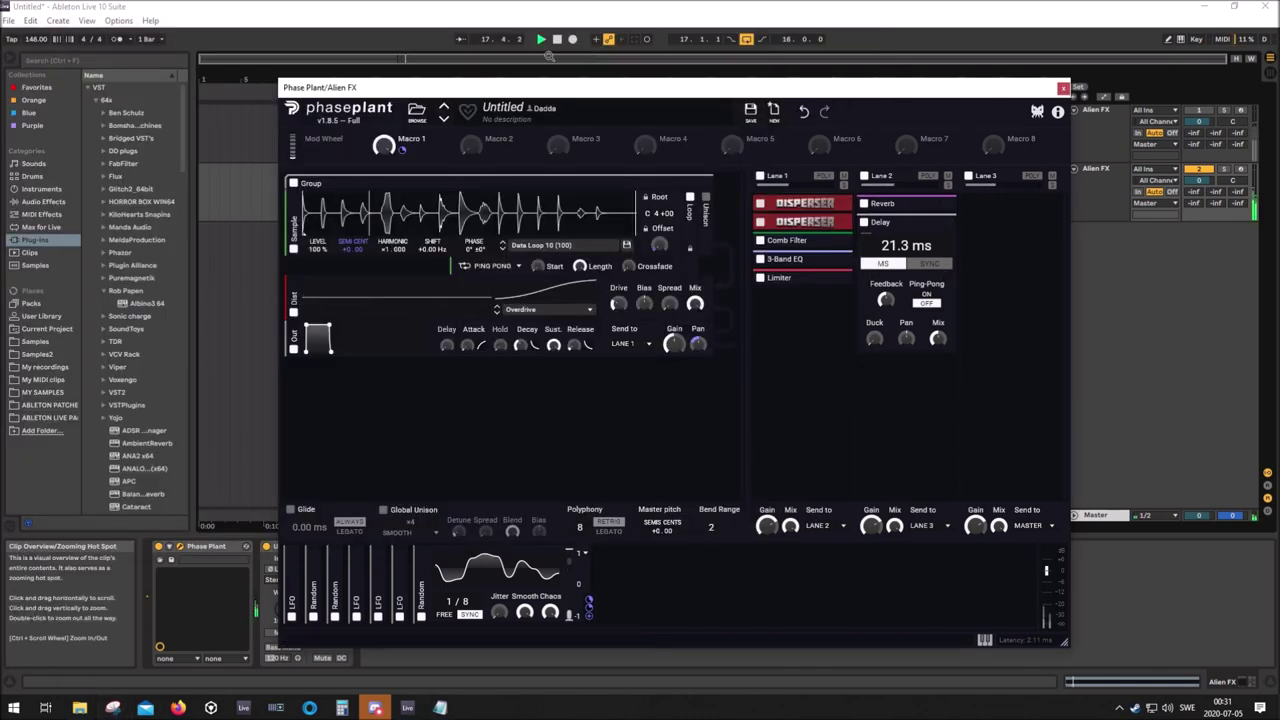
Minimize the Delay, place it first in Lane 2, and move the Reverb to Lane 3
left_click_drag(677, 90, 615, 110)
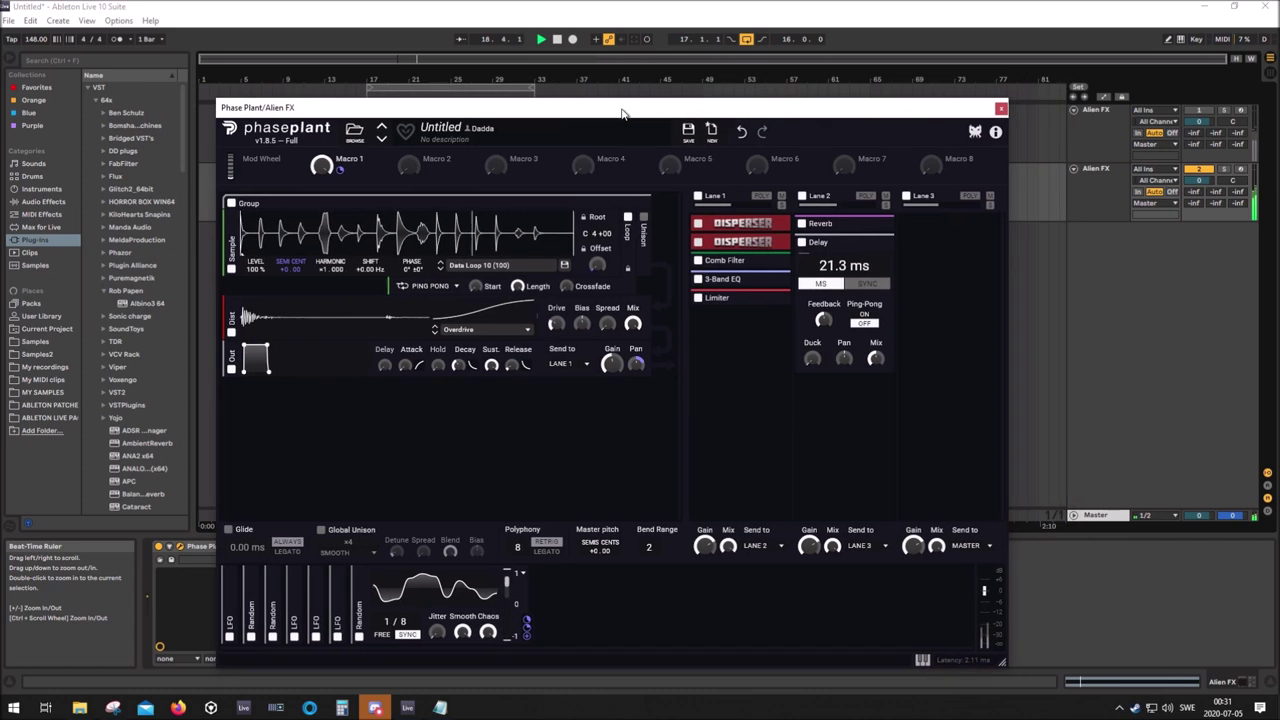
left_click(880, 246)
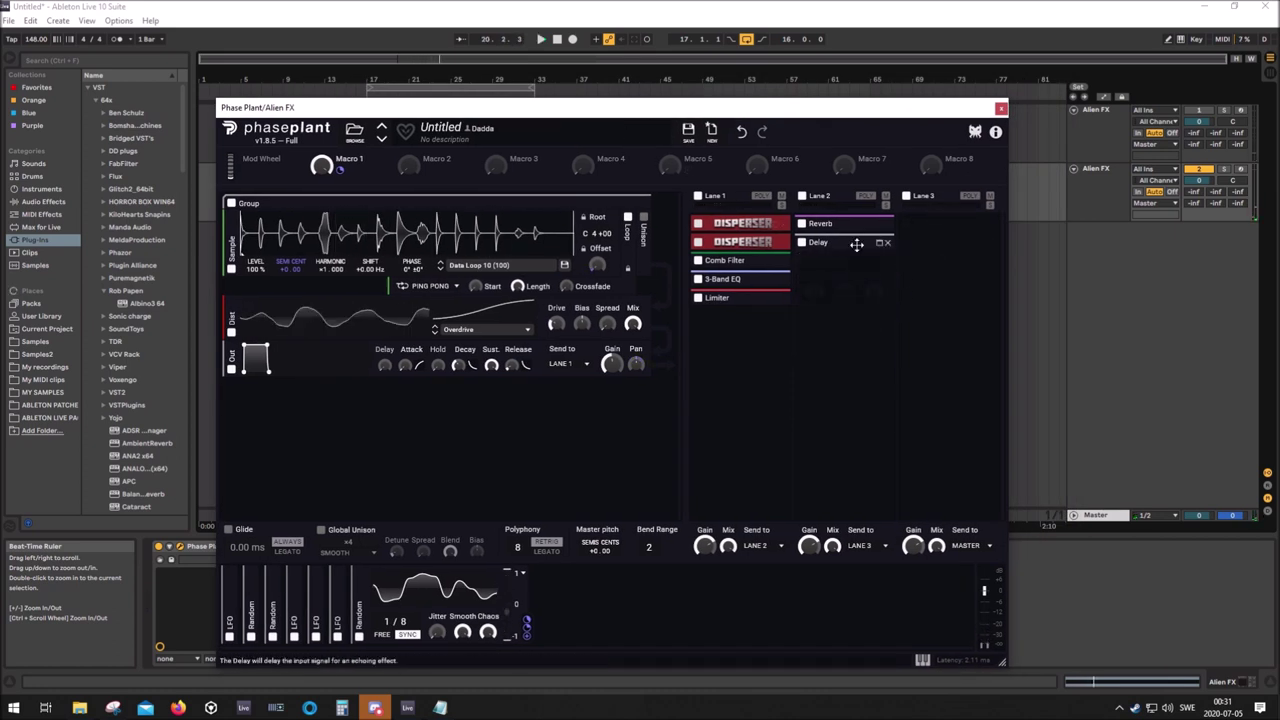
left_click_drag(857, 245, 857, 221)
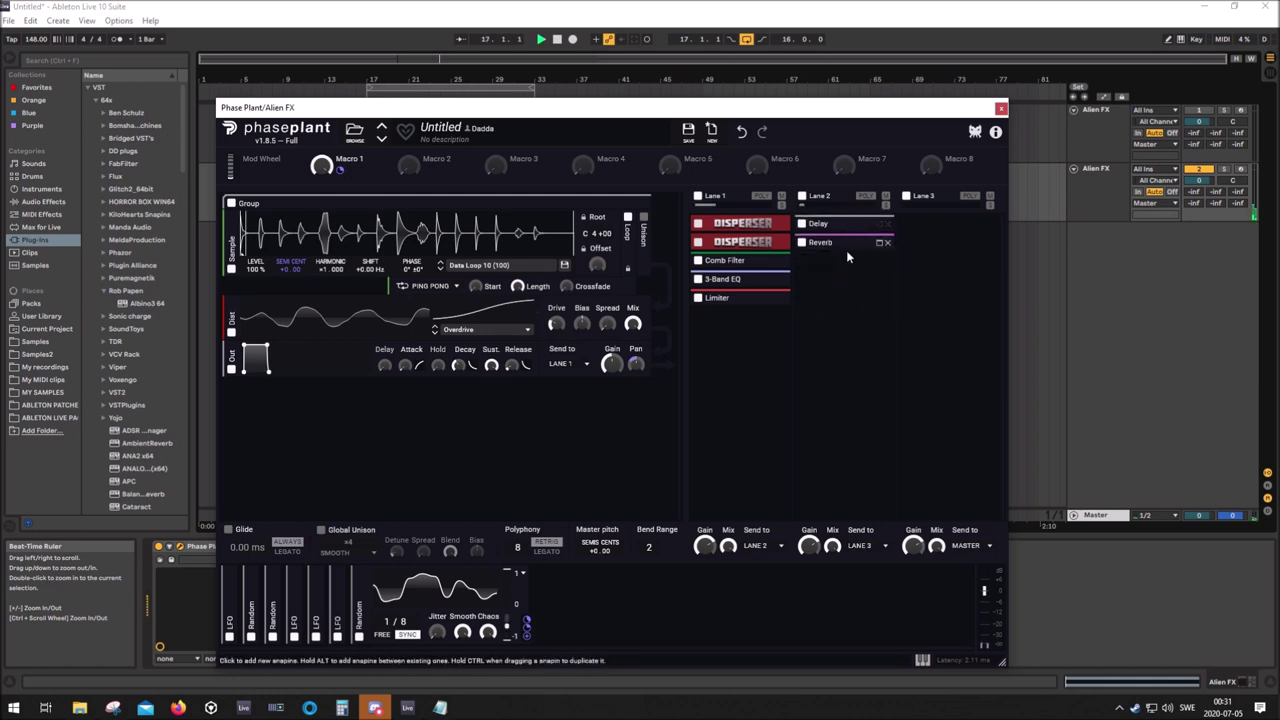
left_click_drag(838, 241, 957, 231)
Add a second Delay above the Reverb in Lane 3, tempo-sync it at 3/16, and play the sound
left_click(943, 269)
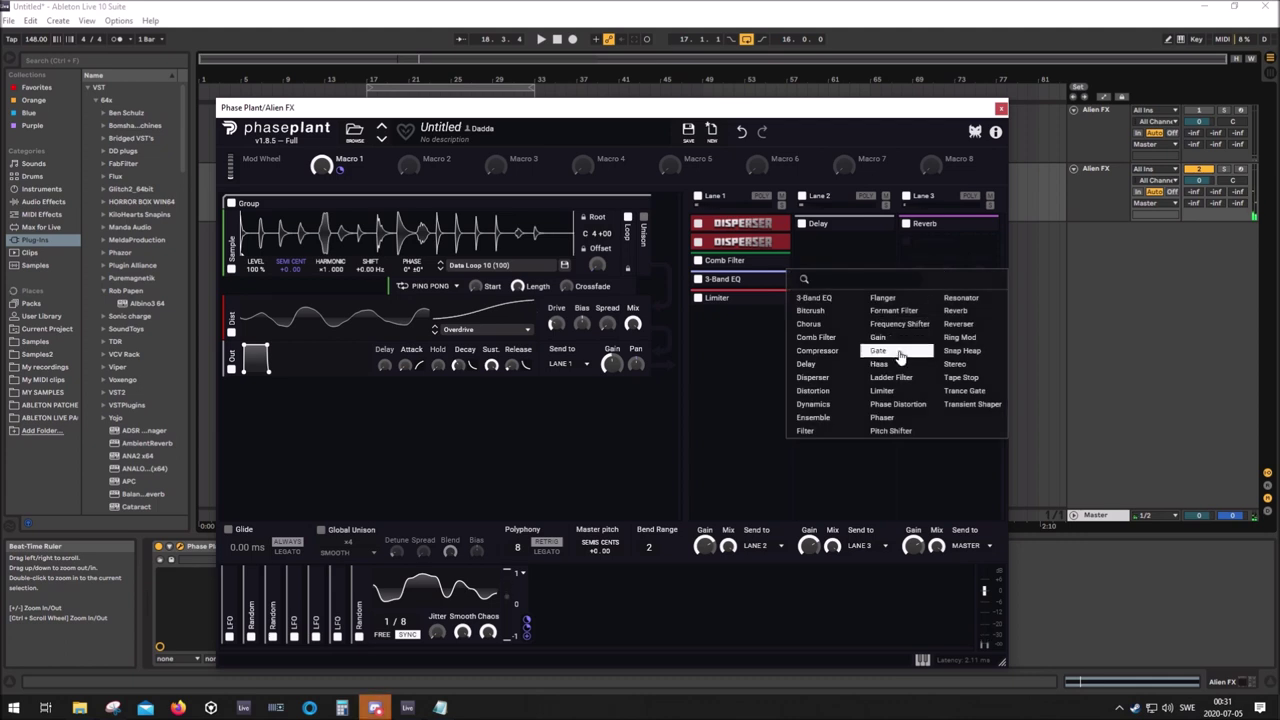
left_click(828, 366)
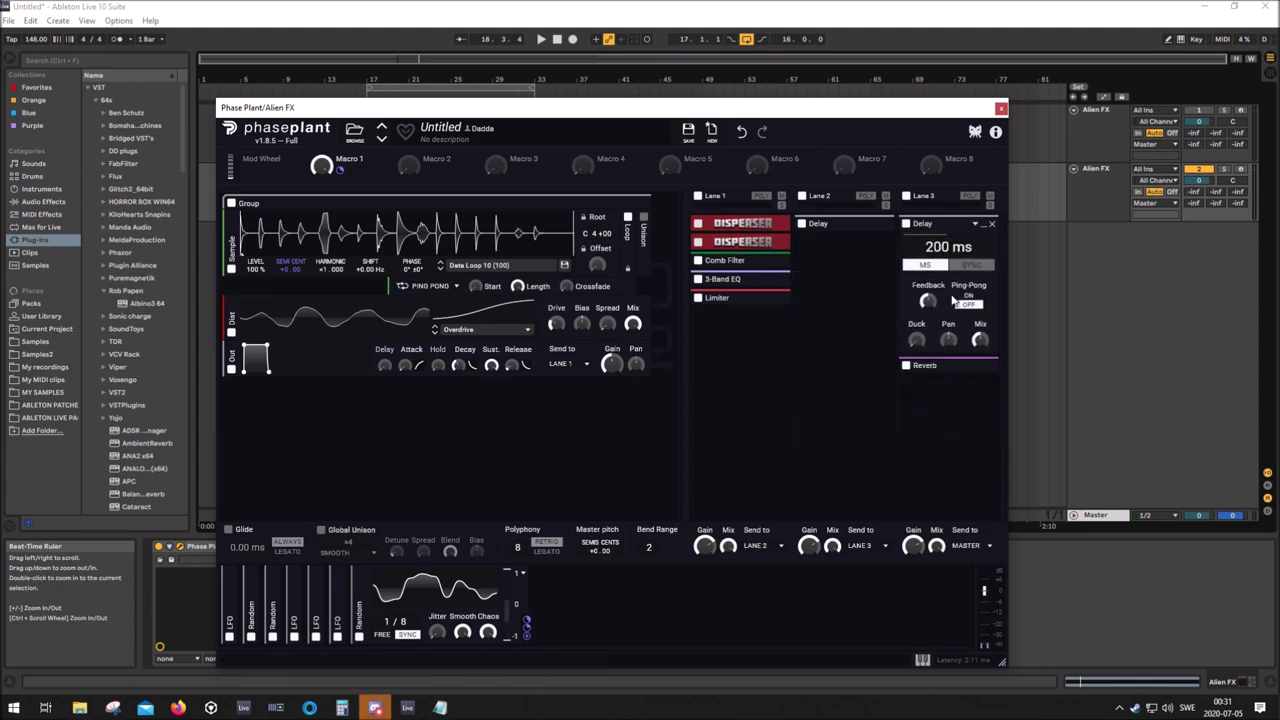
left_click(972, 266)
key("space")
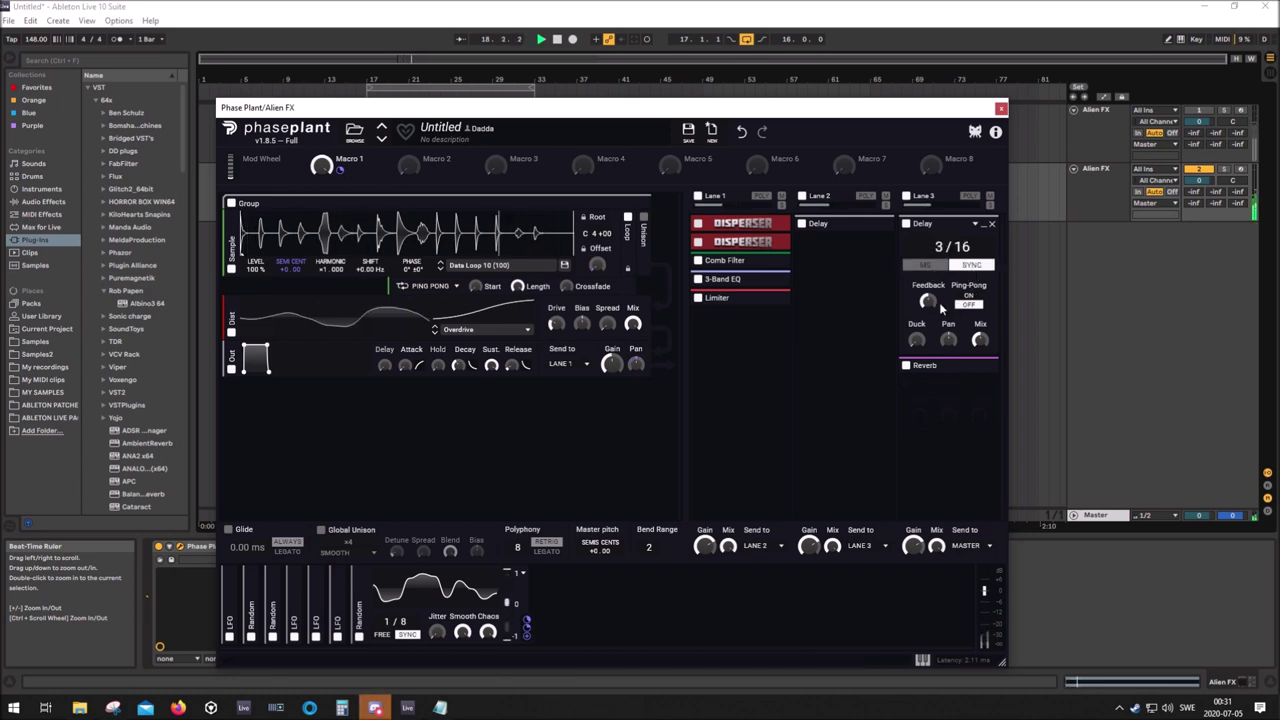
key("space")
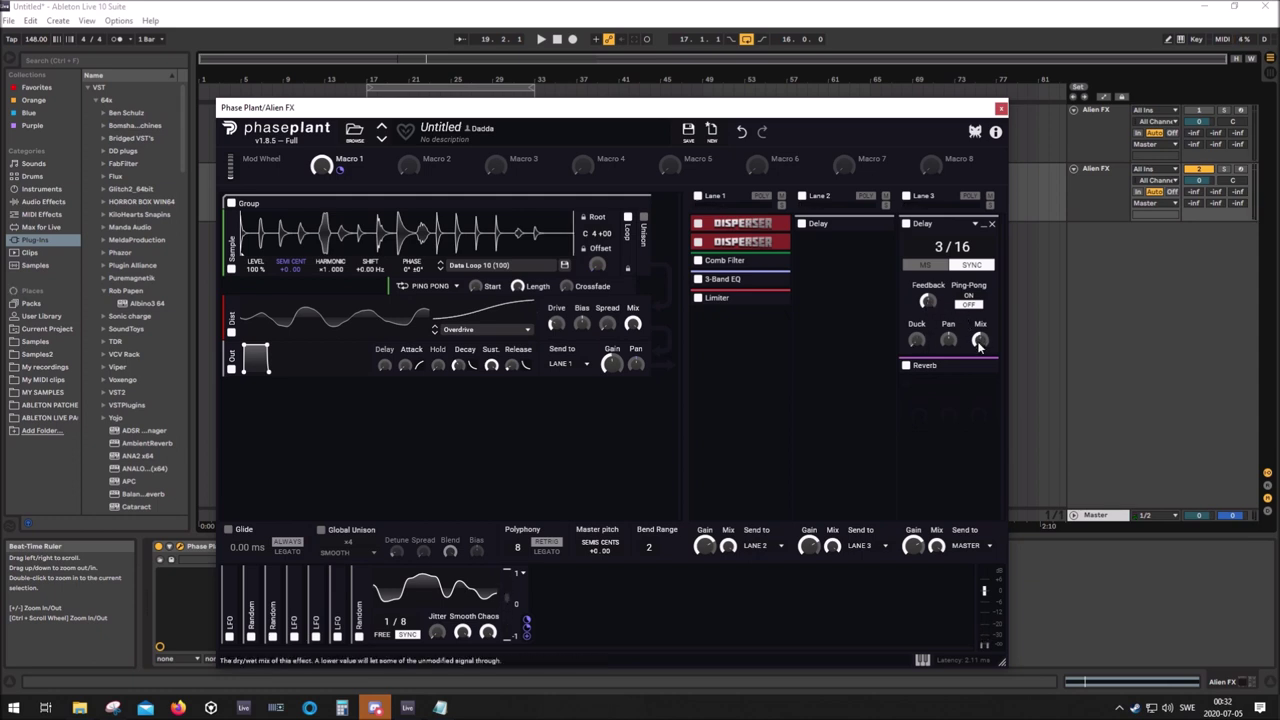
key("space")
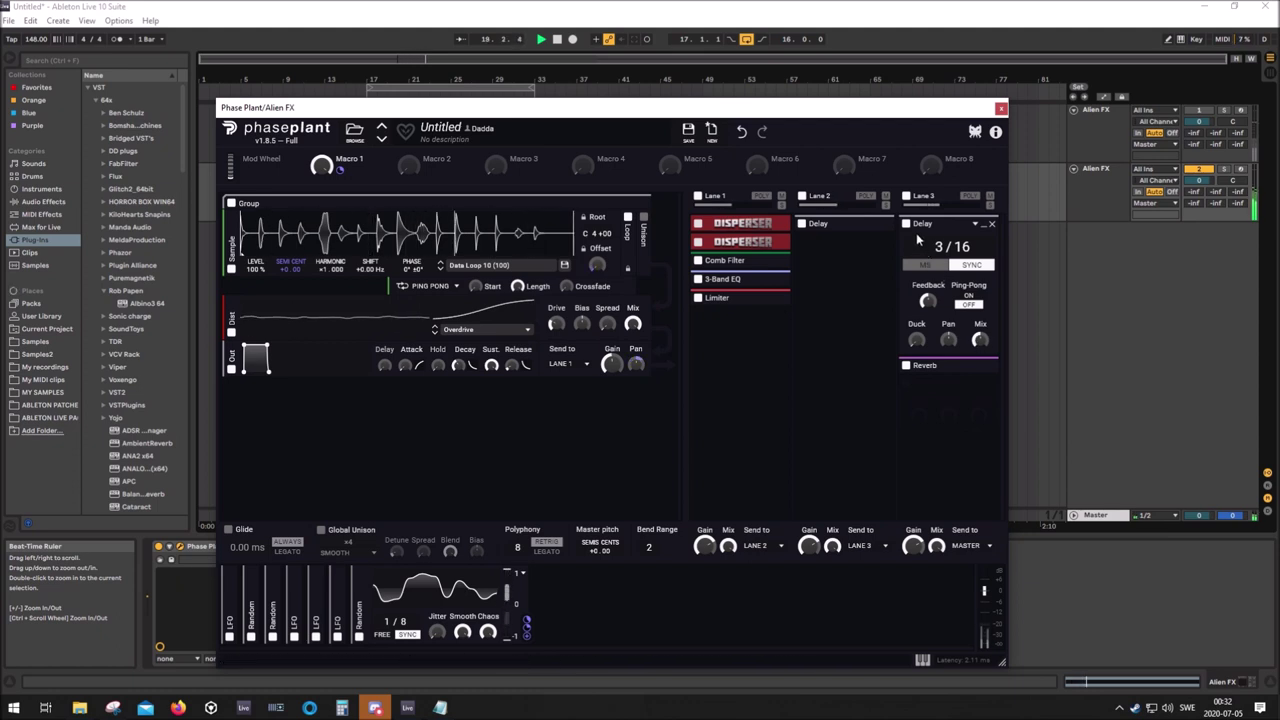
key("space")
Modulate the Lane 3 Delay's Mix with Macro 1 and raise the macro to maximum while playing the sound
left_click_drag(352, 178, 980, 341)
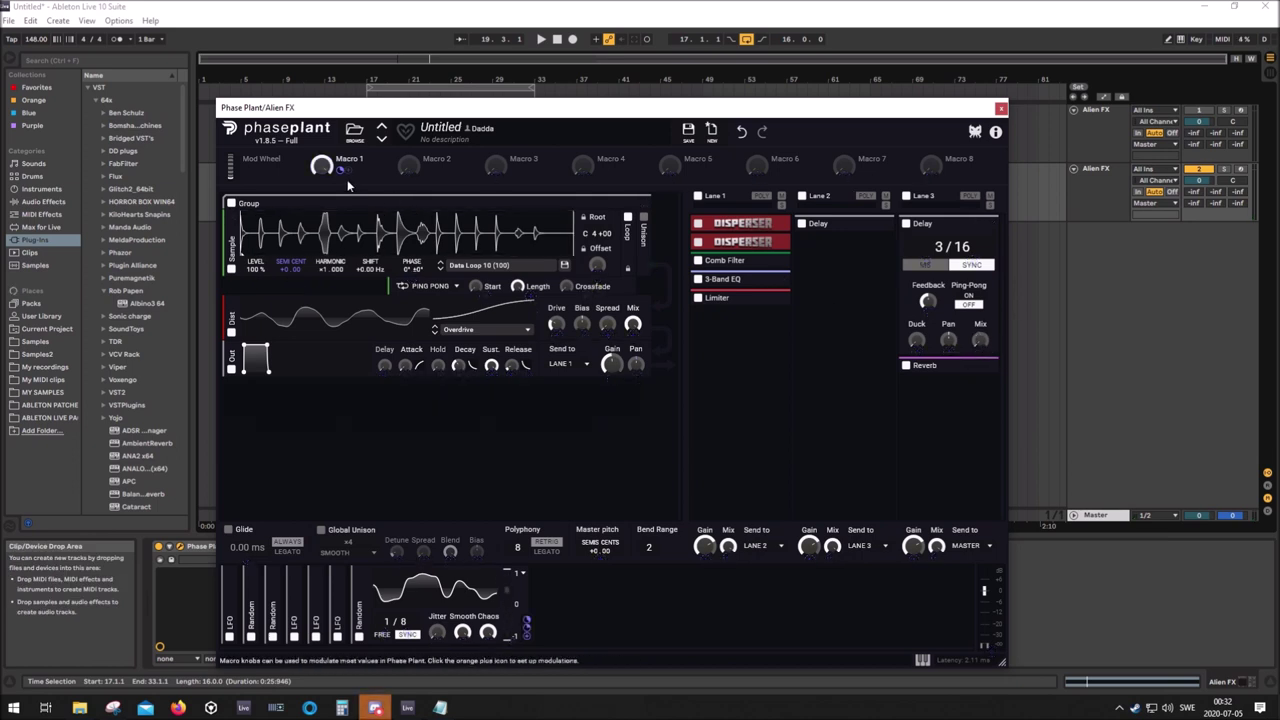
left_click_drag(352, 178, 985, 360)
key("space")
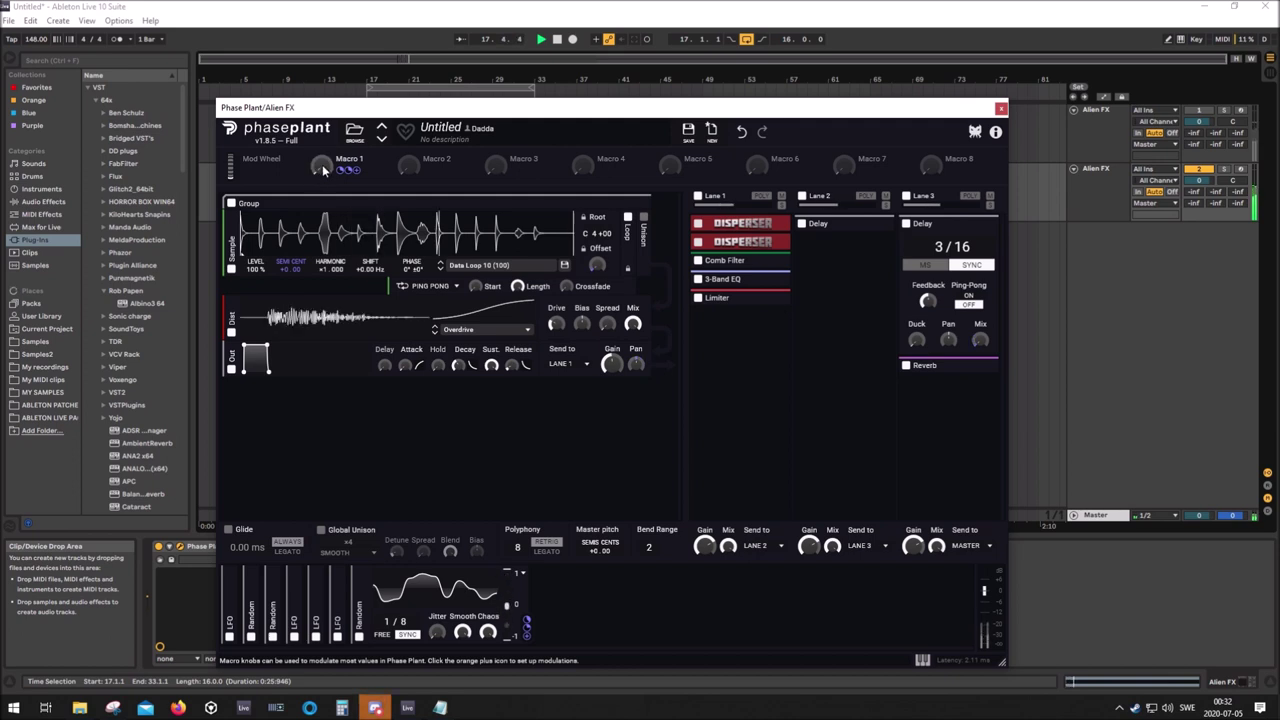
left_click_drag(322, 167, 322, 120)
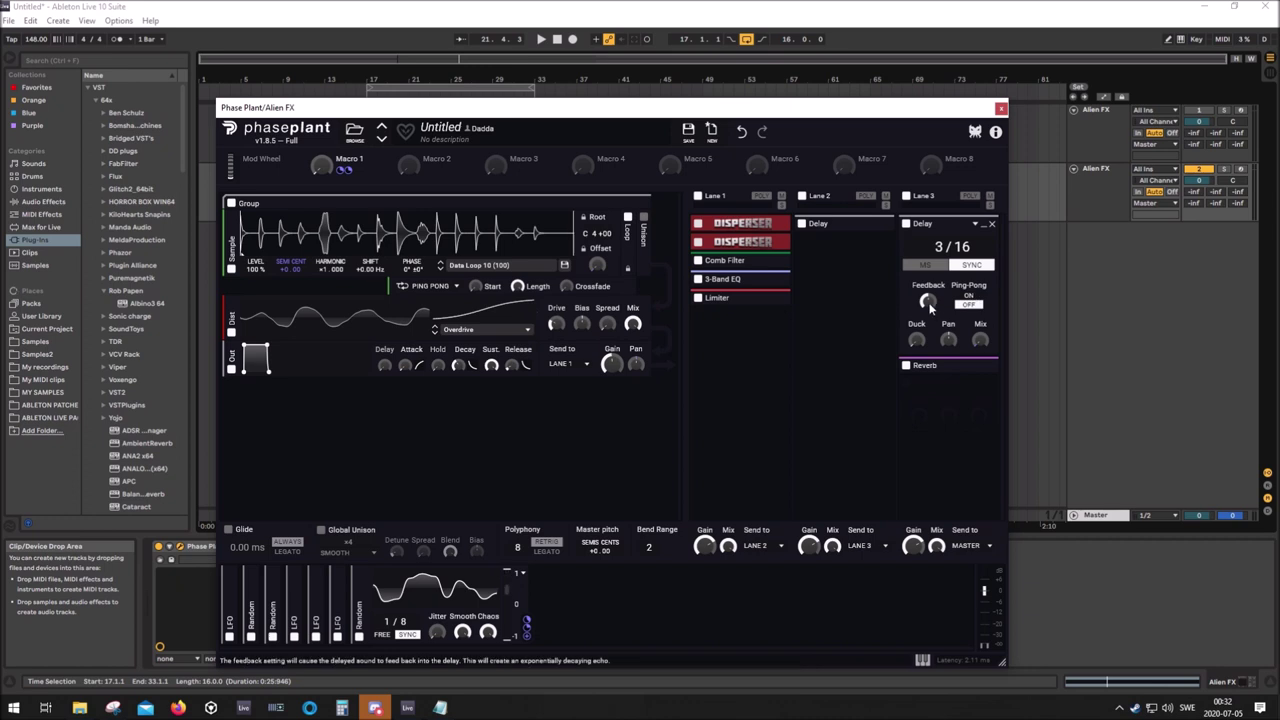
left_click_drag(320, 165, 322, 125)
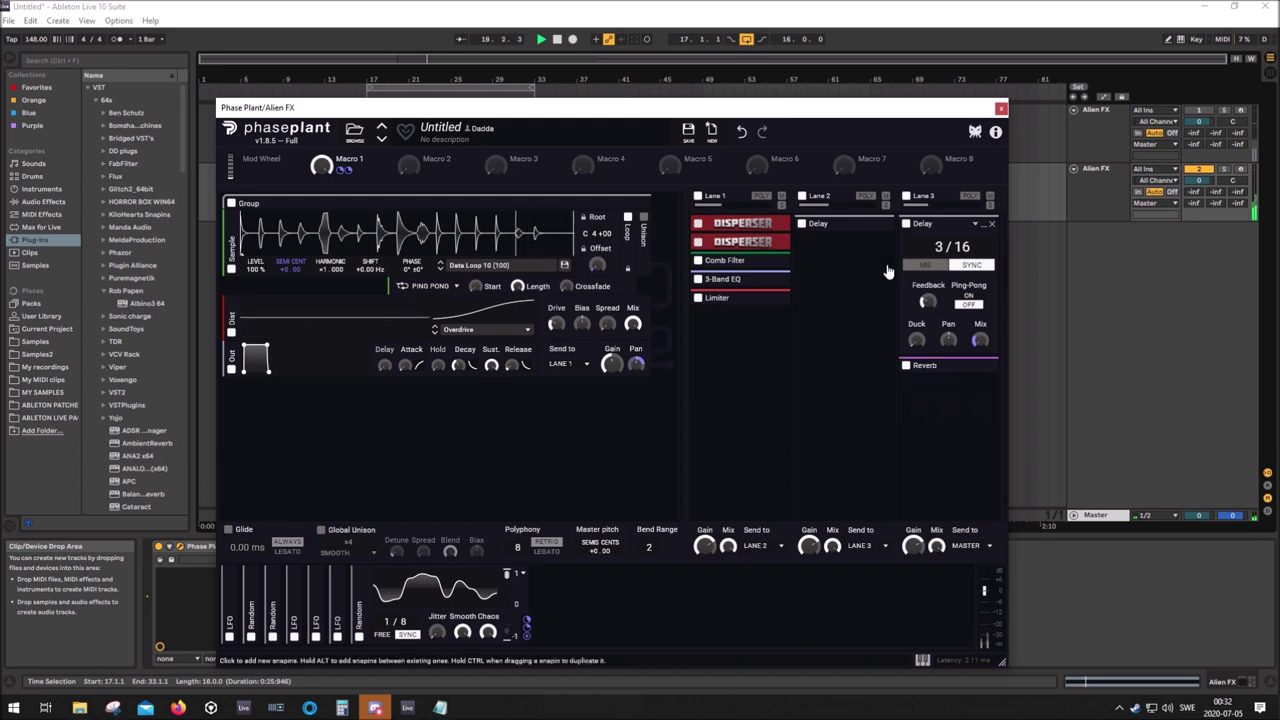
Add a Pitch Shifter above the Delay in Lane 2 and try pitch shifts of -6.00 and +5.00 while playing the sound
left_click(983, 224)
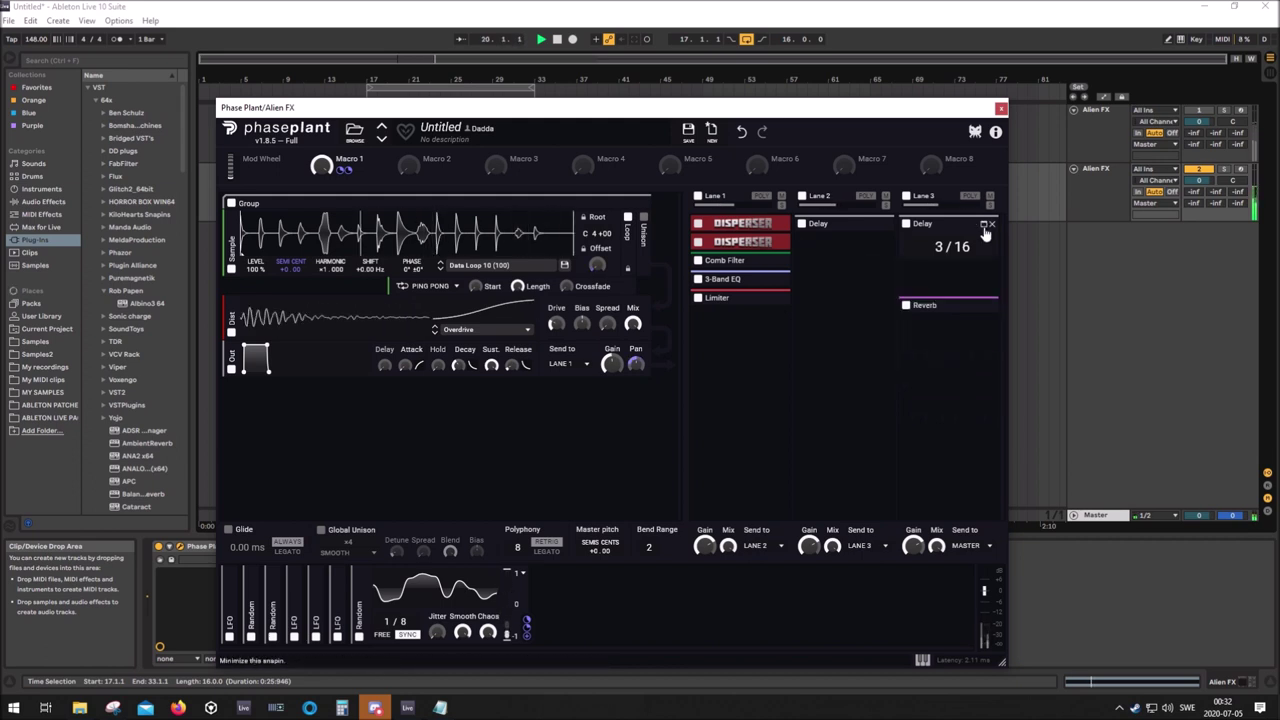
left_click(824, 243)
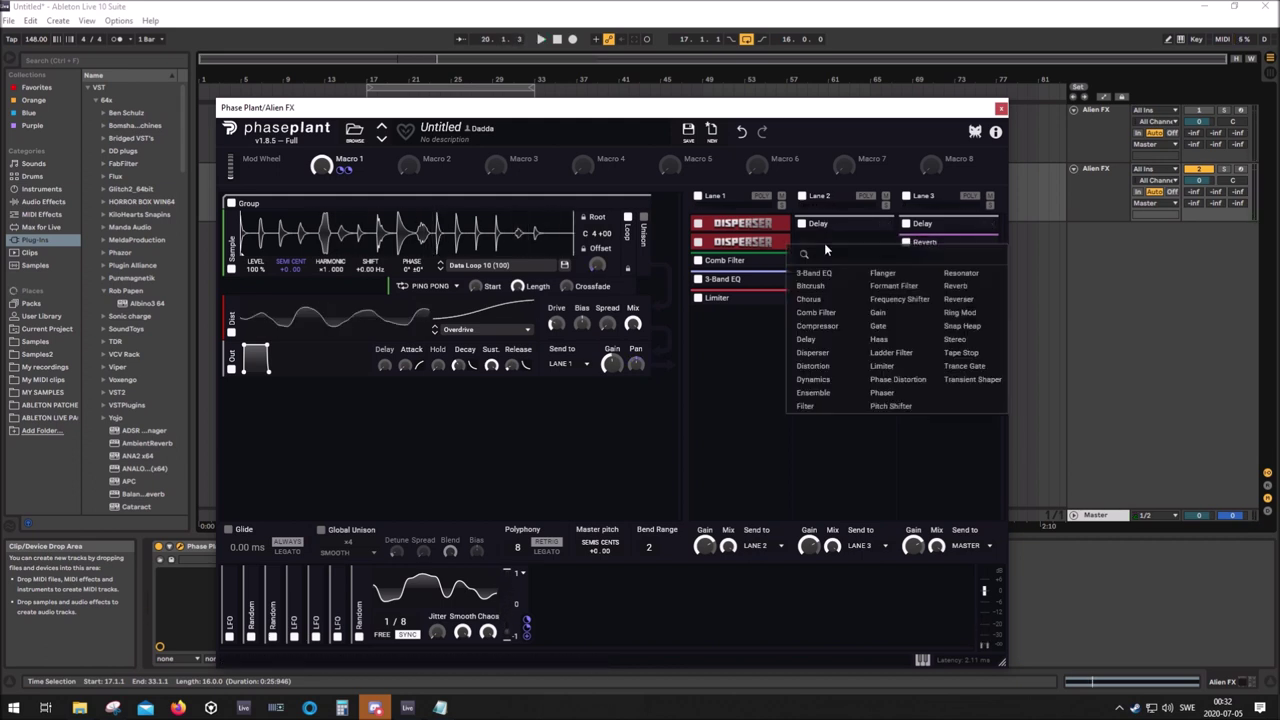
left_click(897, 408)
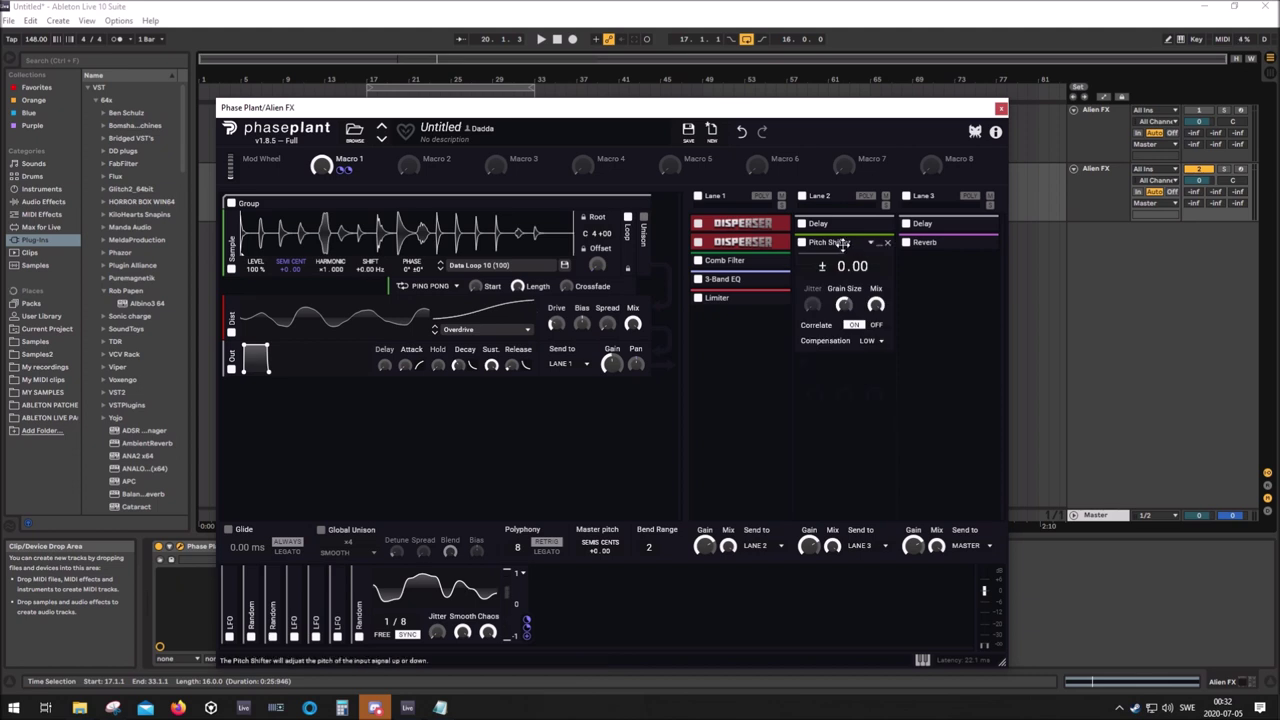
left_click_drag(841, 245, 841, 295)
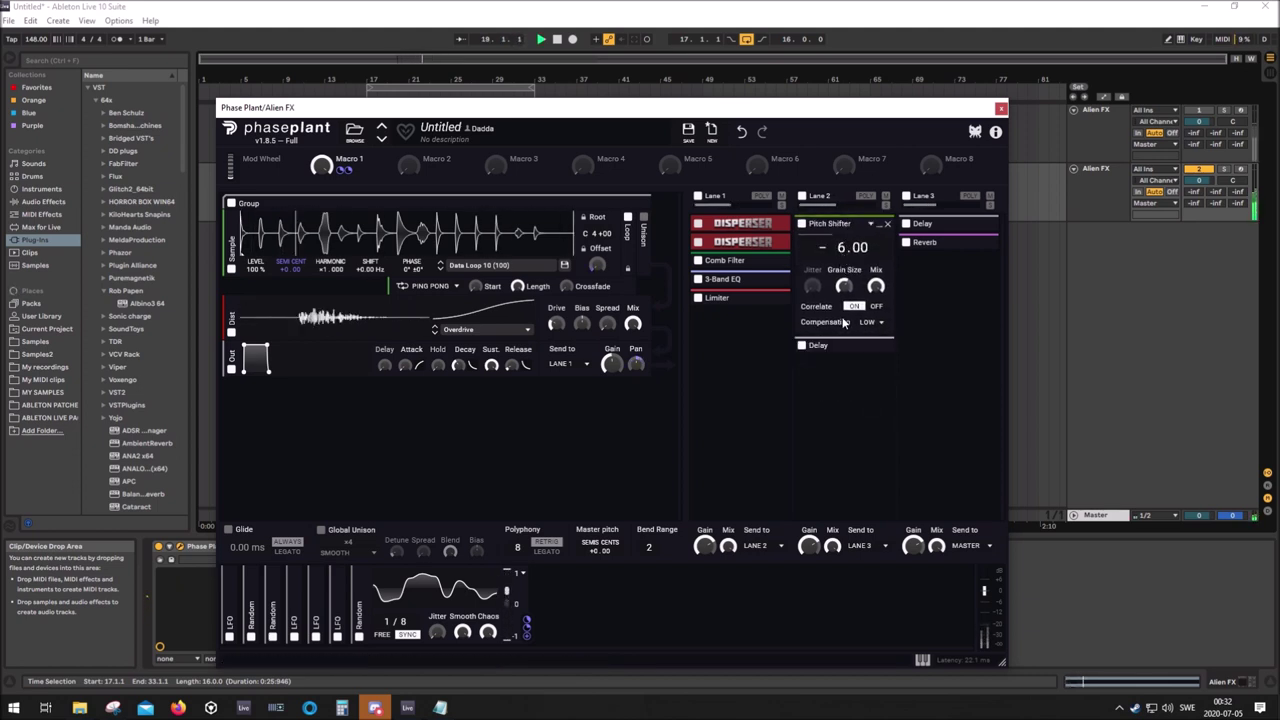
left_click_drag(841, 248, 841, 178)
Add a sine LFO, reset the Pitch Shifter's pitch to 0.00, and modulate it with the LFO at about 43 % during playback
left_click(590, 566)
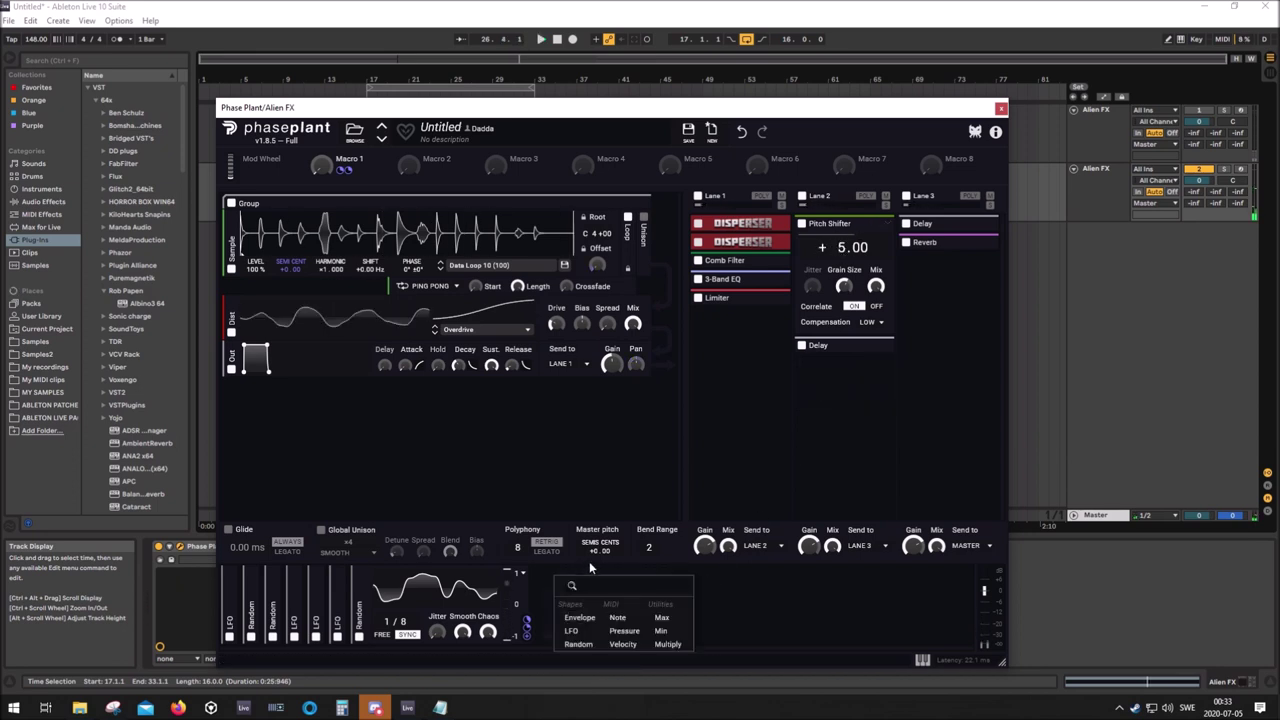
left_click(603, 640)
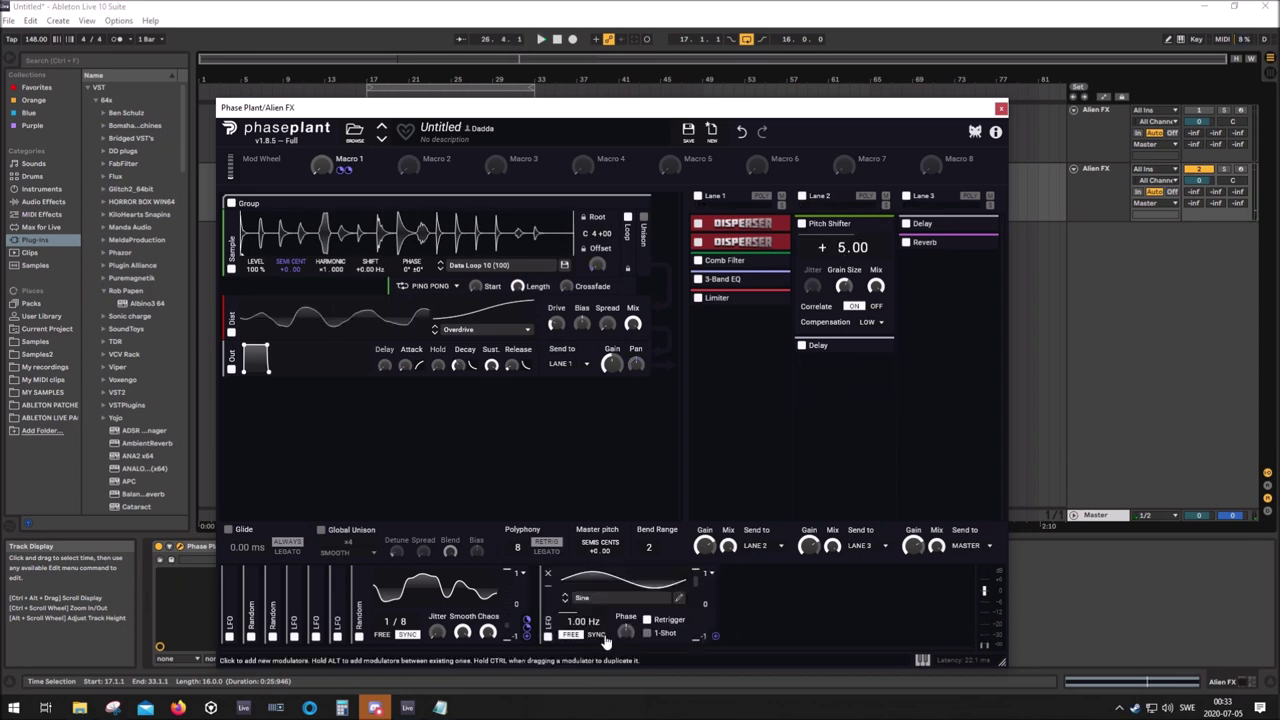
left_click(648, 605)
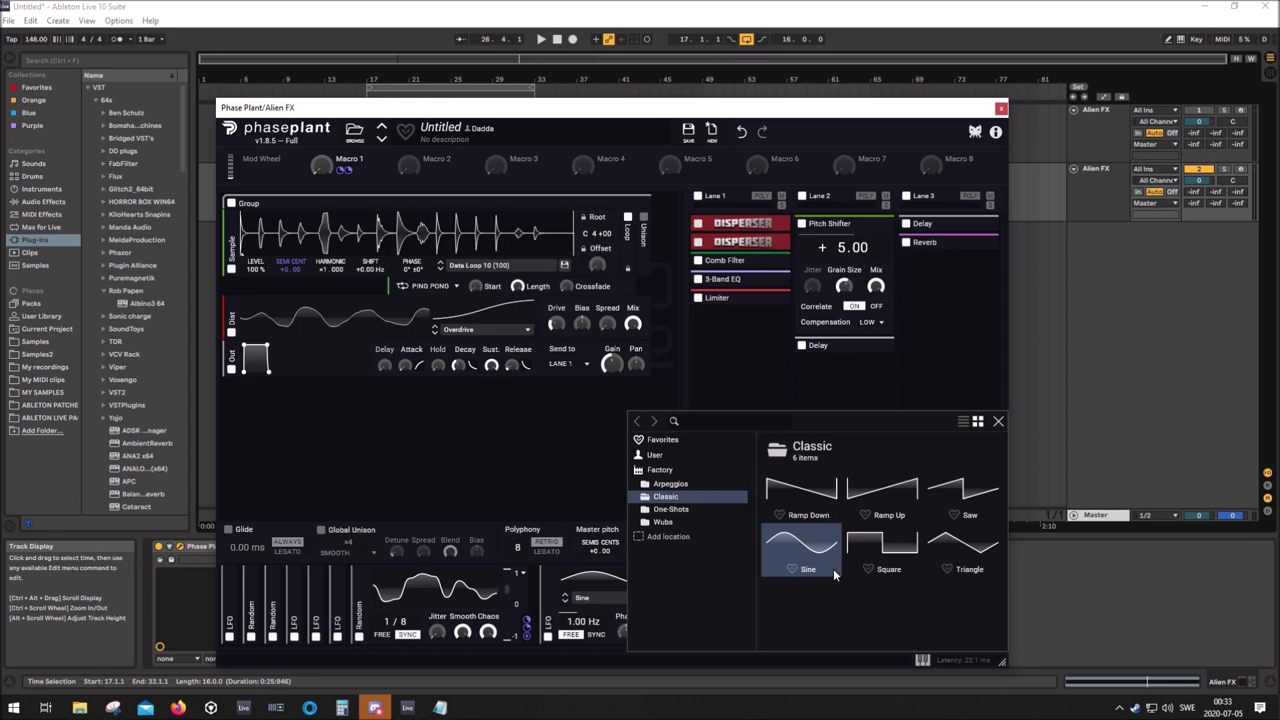
double_click(770, 558)
left_click_drag(716, 637, 847, 270)
key("space")
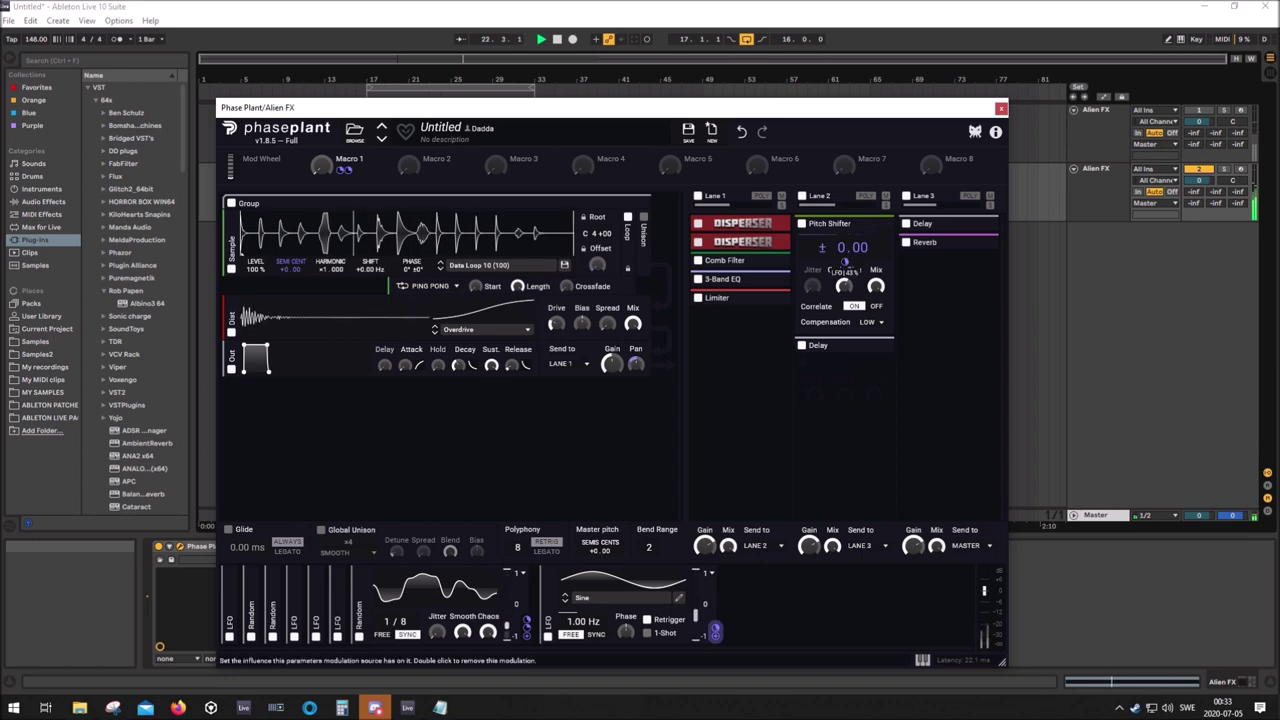
Lower the Pitch Shifter LFO's rate to about 0.62 Hz, stop playback, and minimize the expanded modulators
left_click(784, 606)
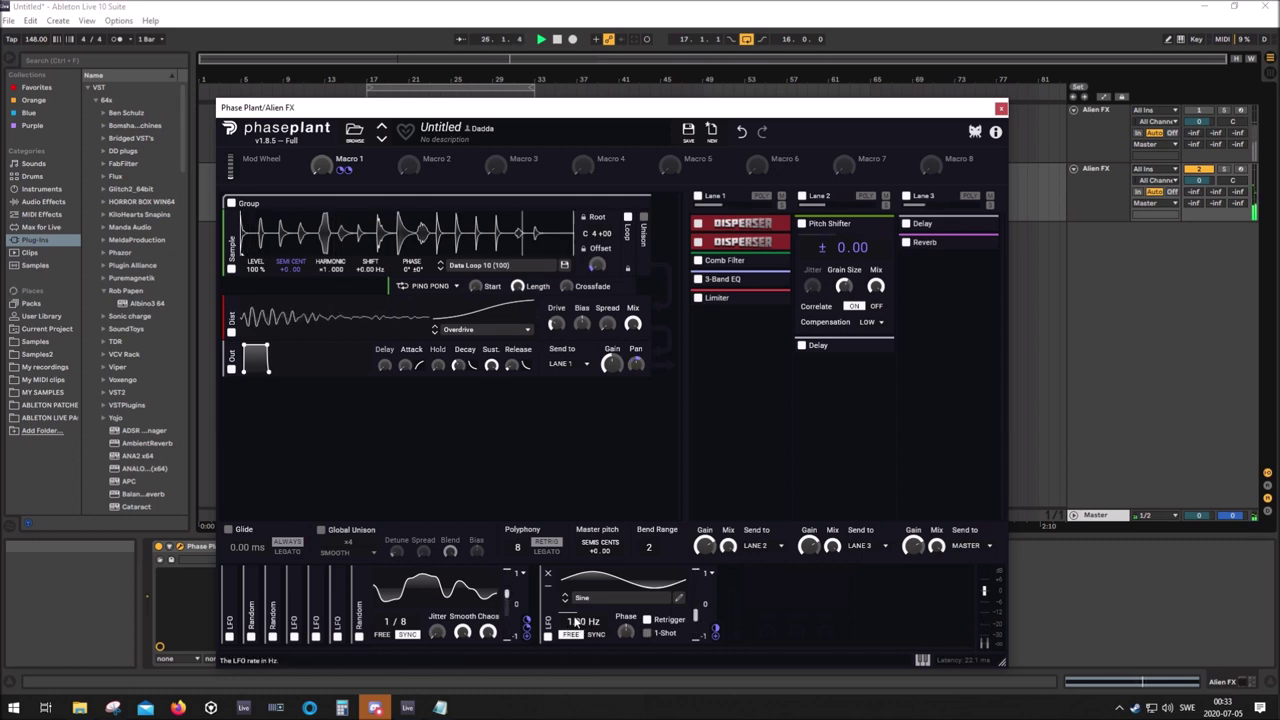
scroll(577, 622, "up", 5)
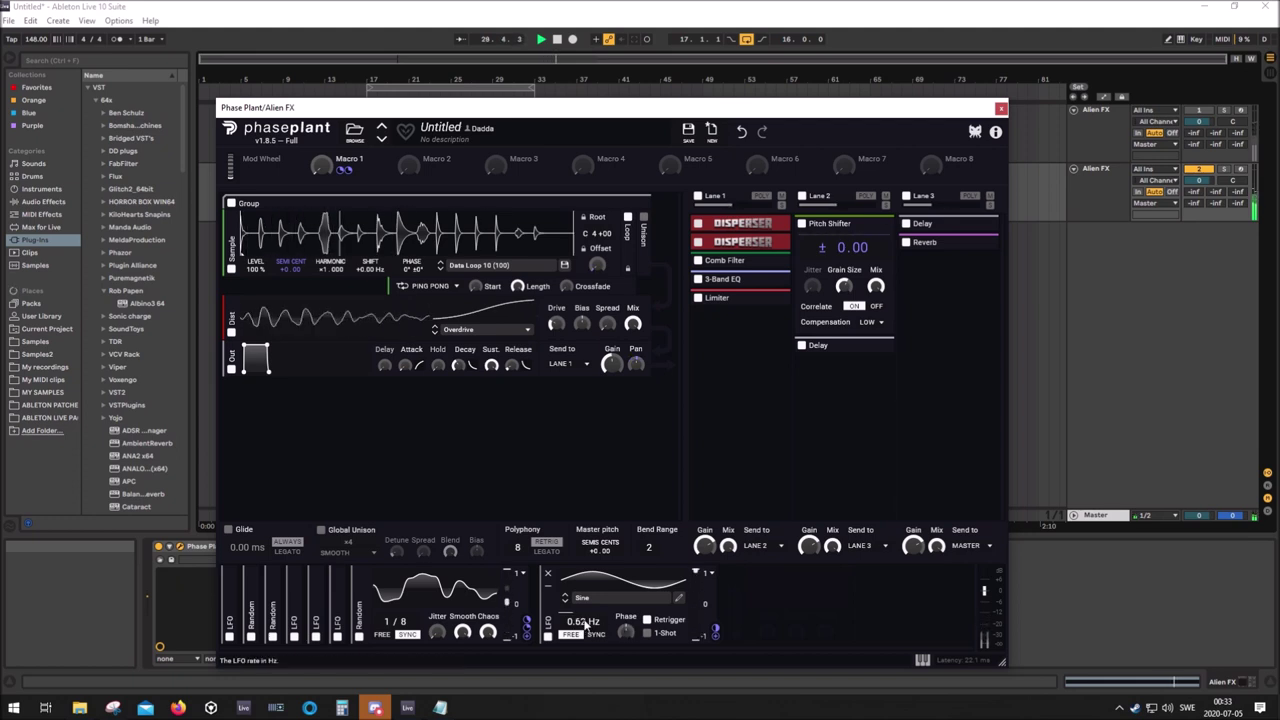
key("space")
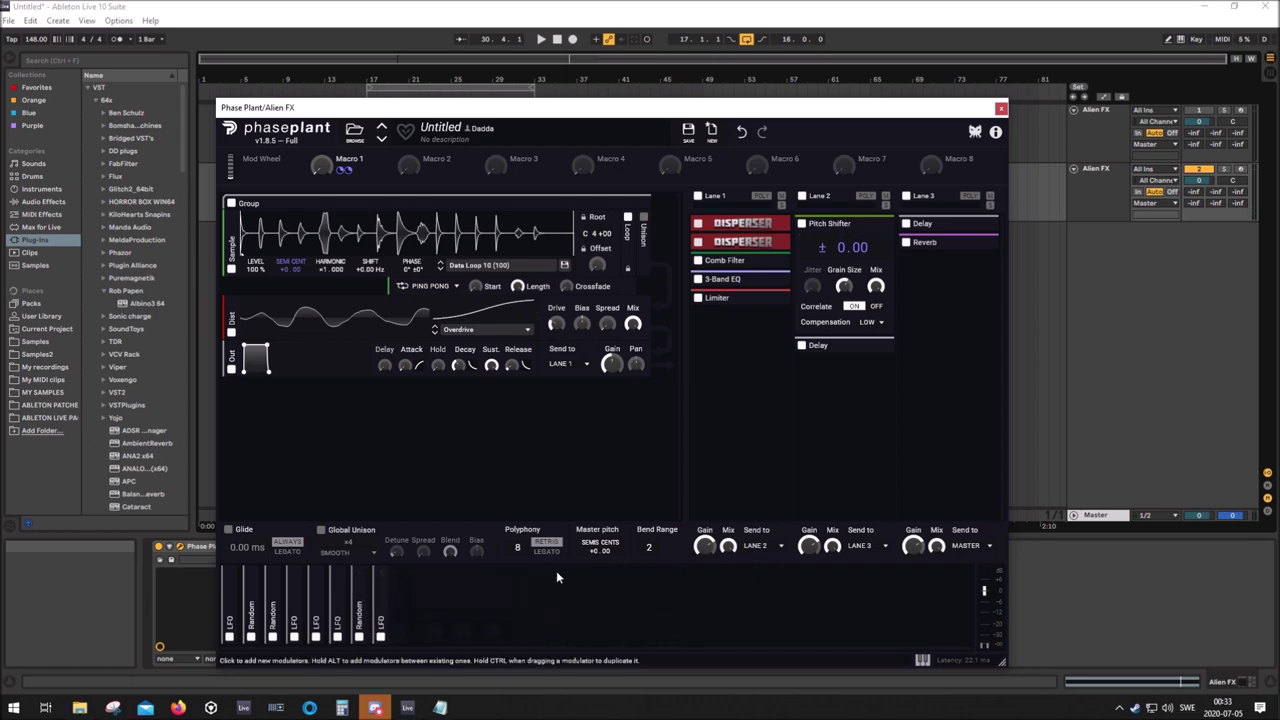
left_click(443, 600)
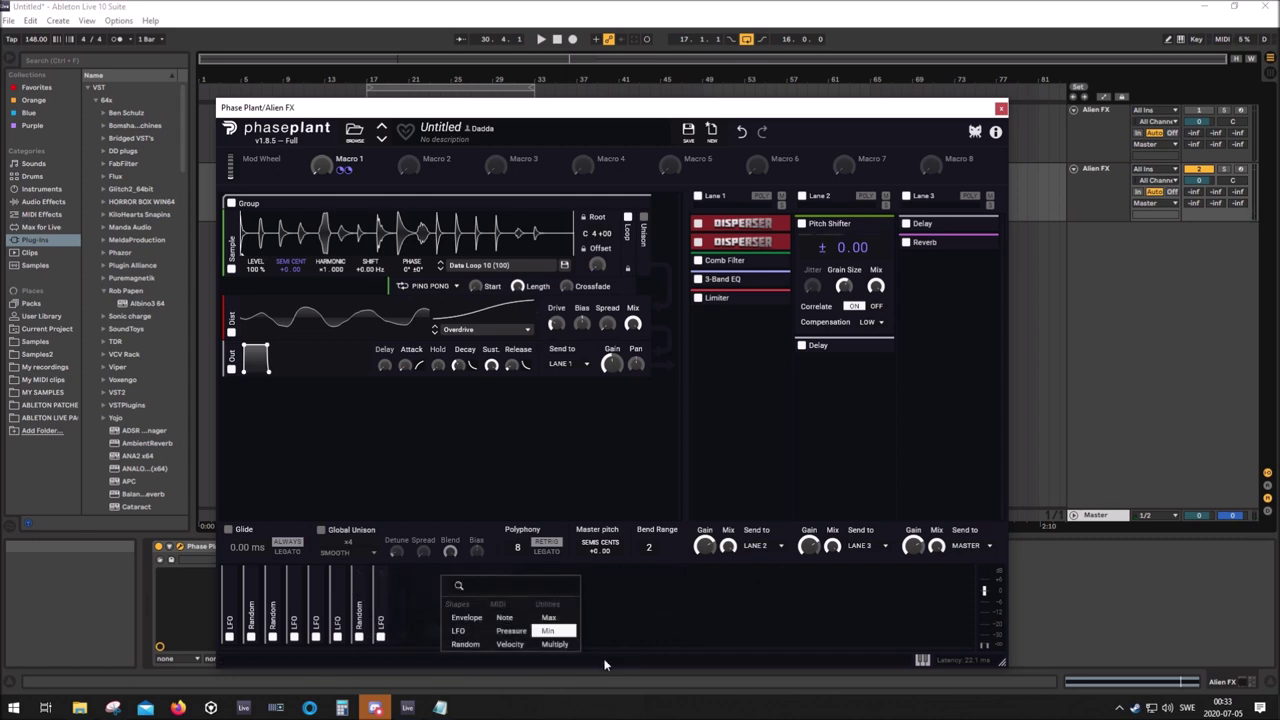
left_click(606, 626)
Adjust the Pitch Shifter's Grain Size while playing the sound, then stop playback
key("space")
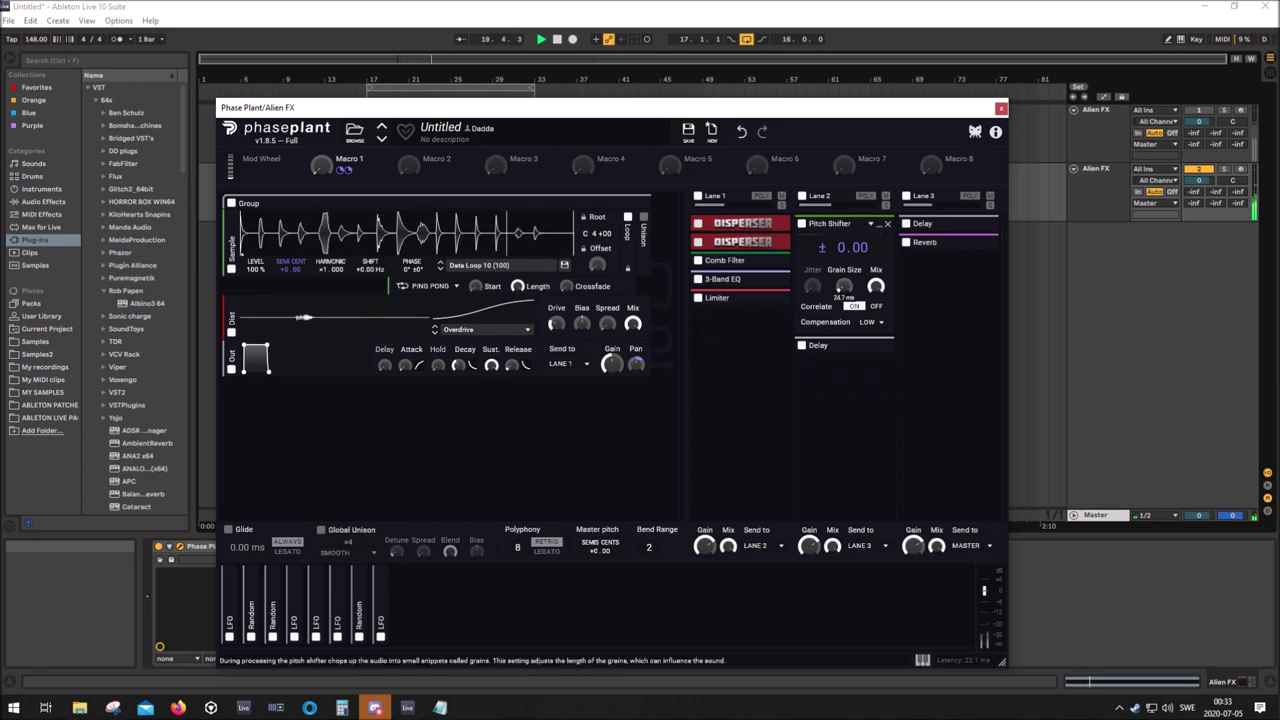
left_click_drag(844, 286, 844, 298)
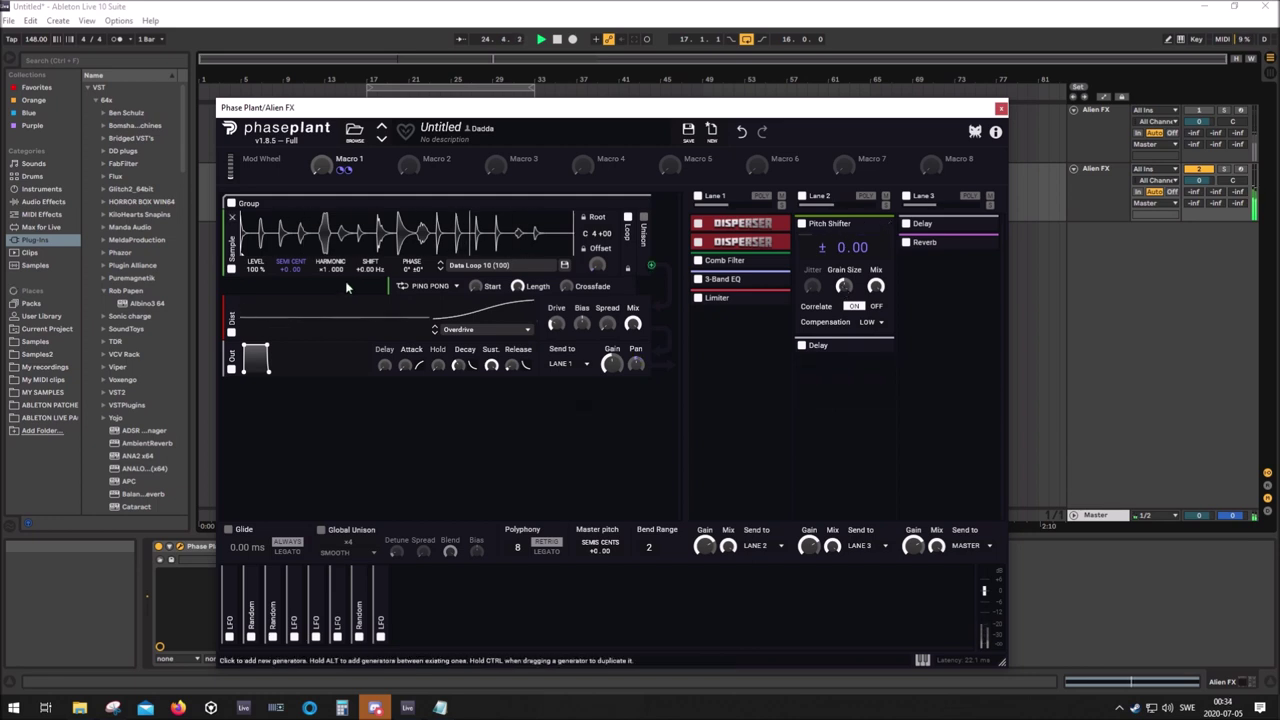
left_click(844, 286)
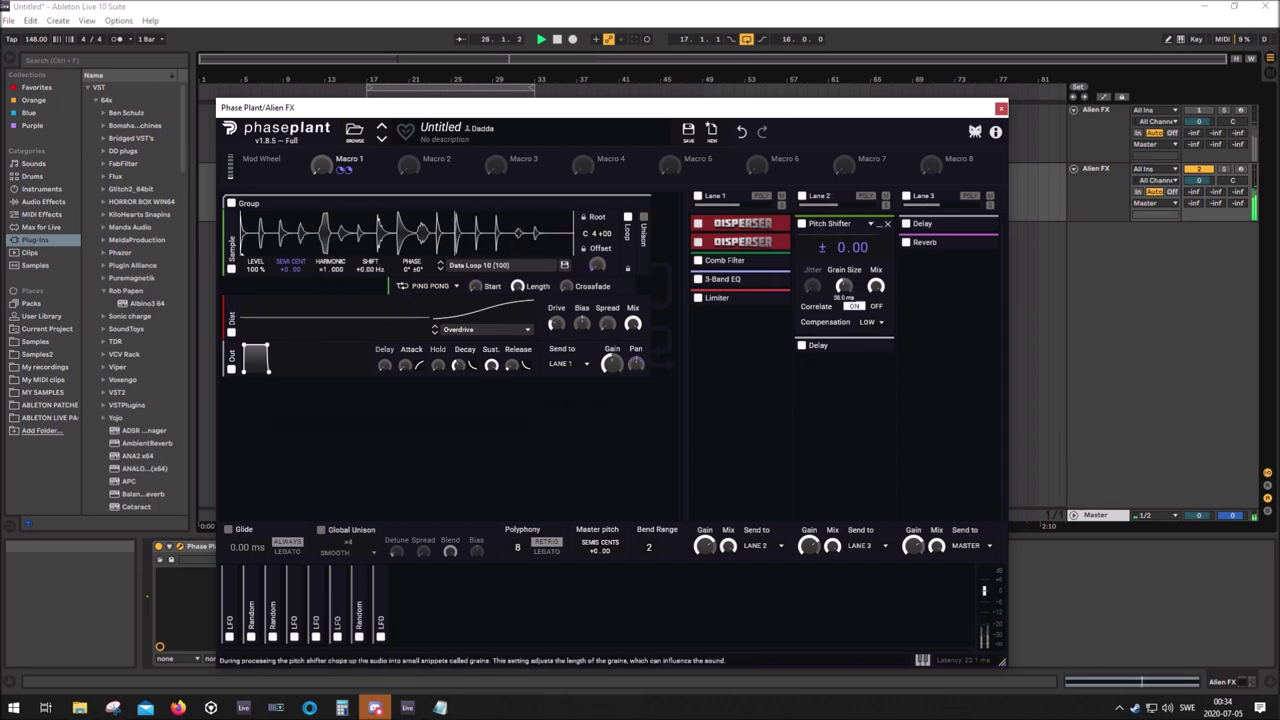
key("space")
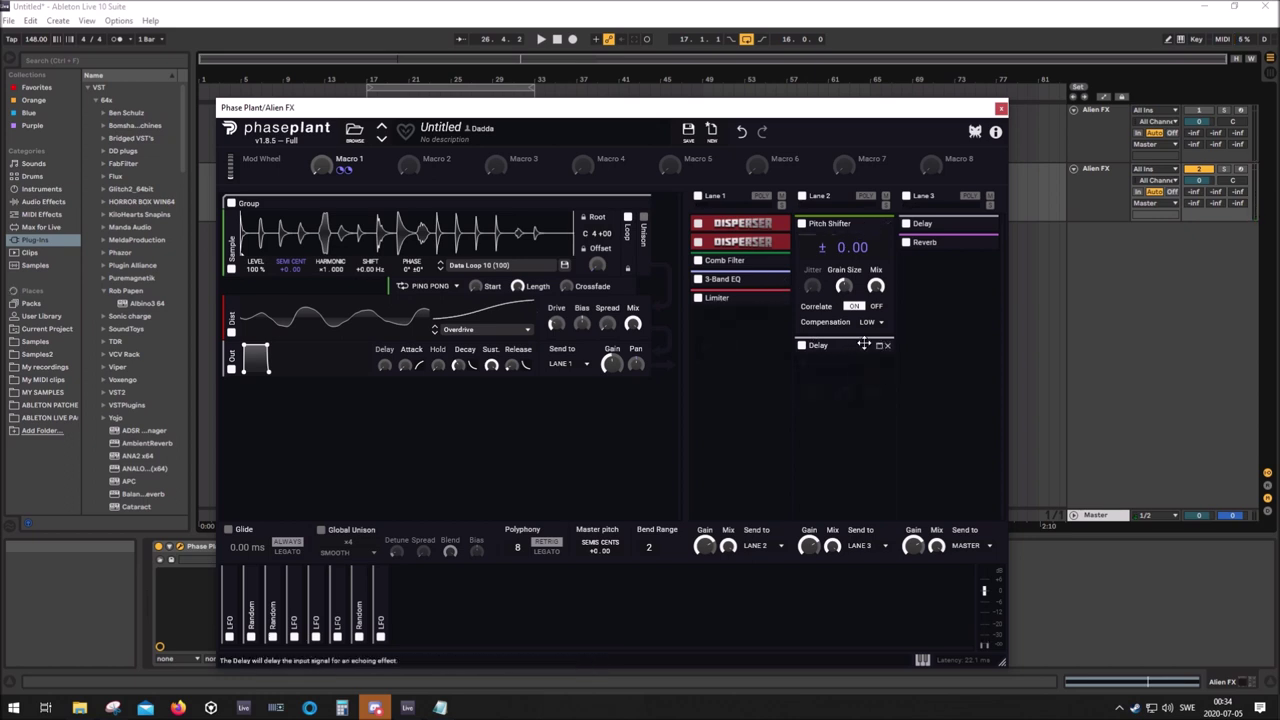
Minimize the Pitch Shifter, rename Macro 1 to Space, and test it at 100 % while playing the sound
left_click(880, 225)
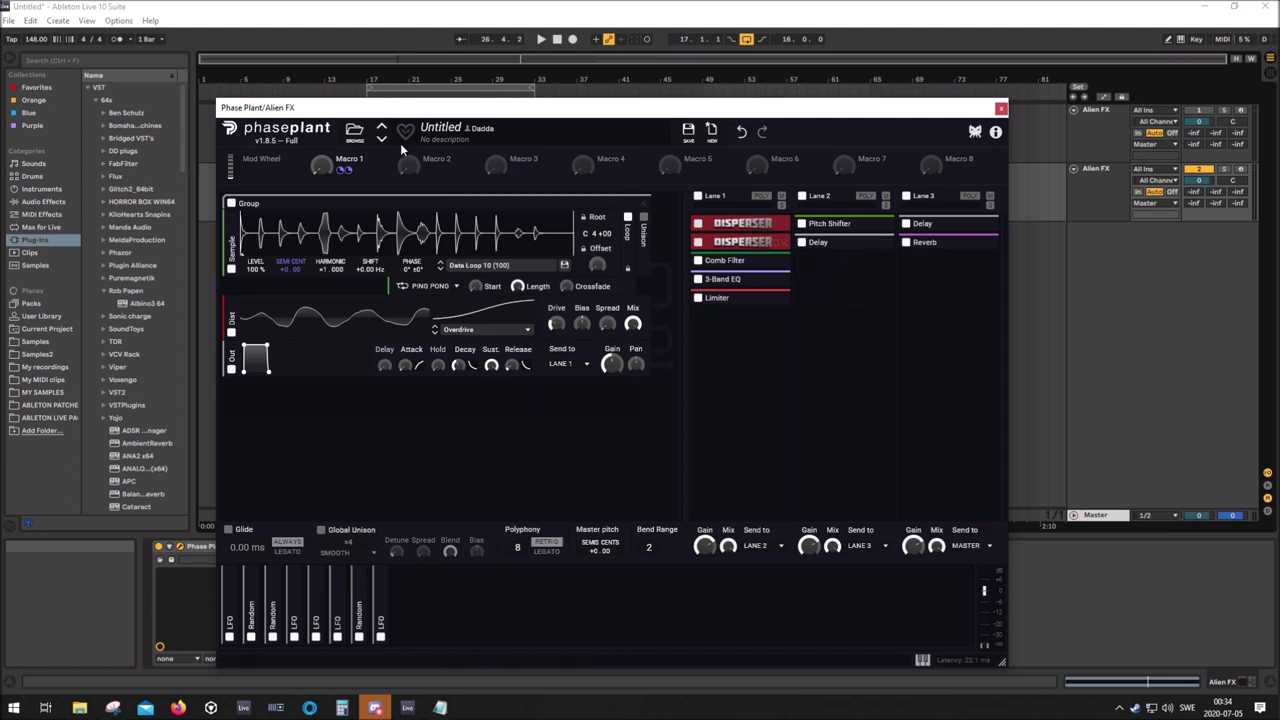
double_click(349, 159)
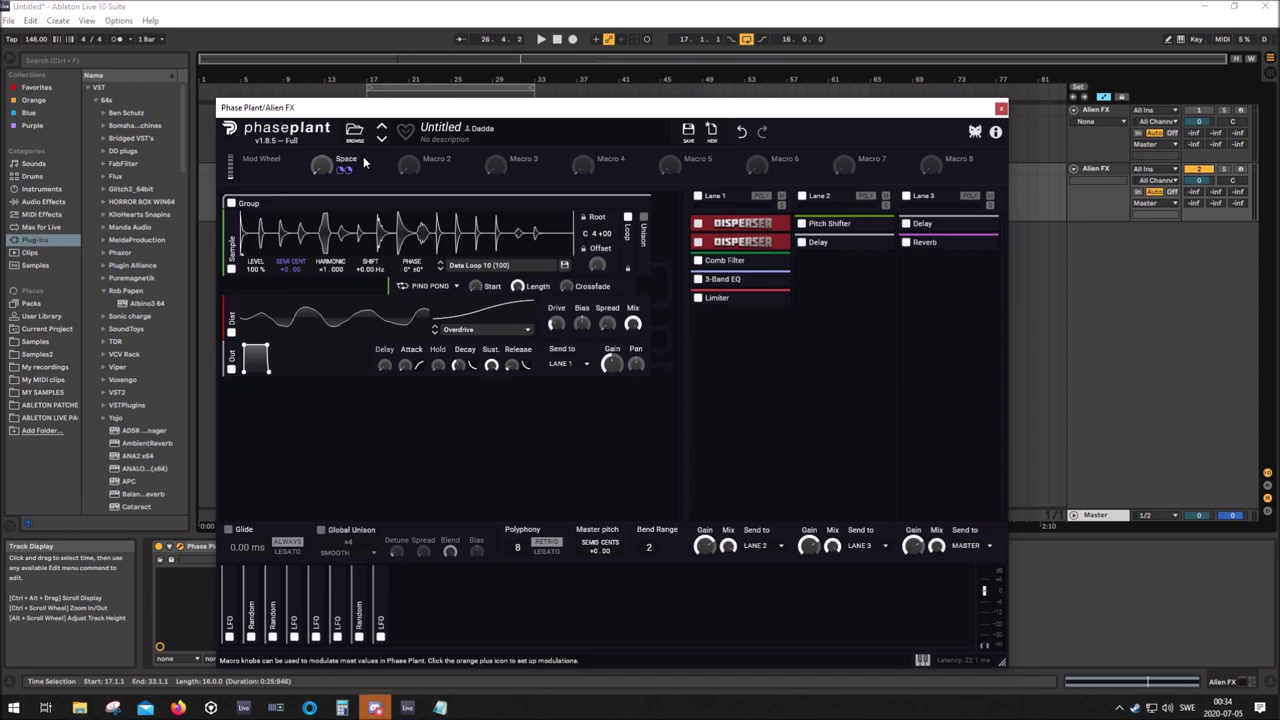
key("space")
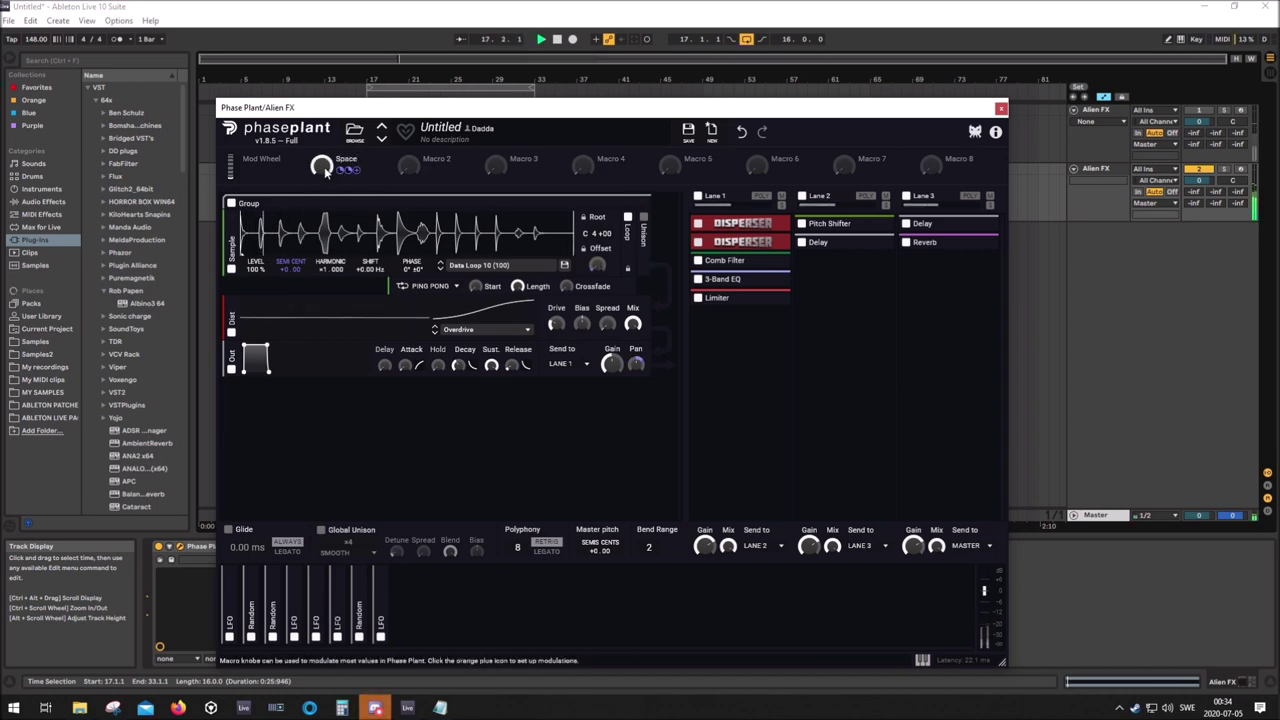
left_click_drag(321, 165, 321, 167)
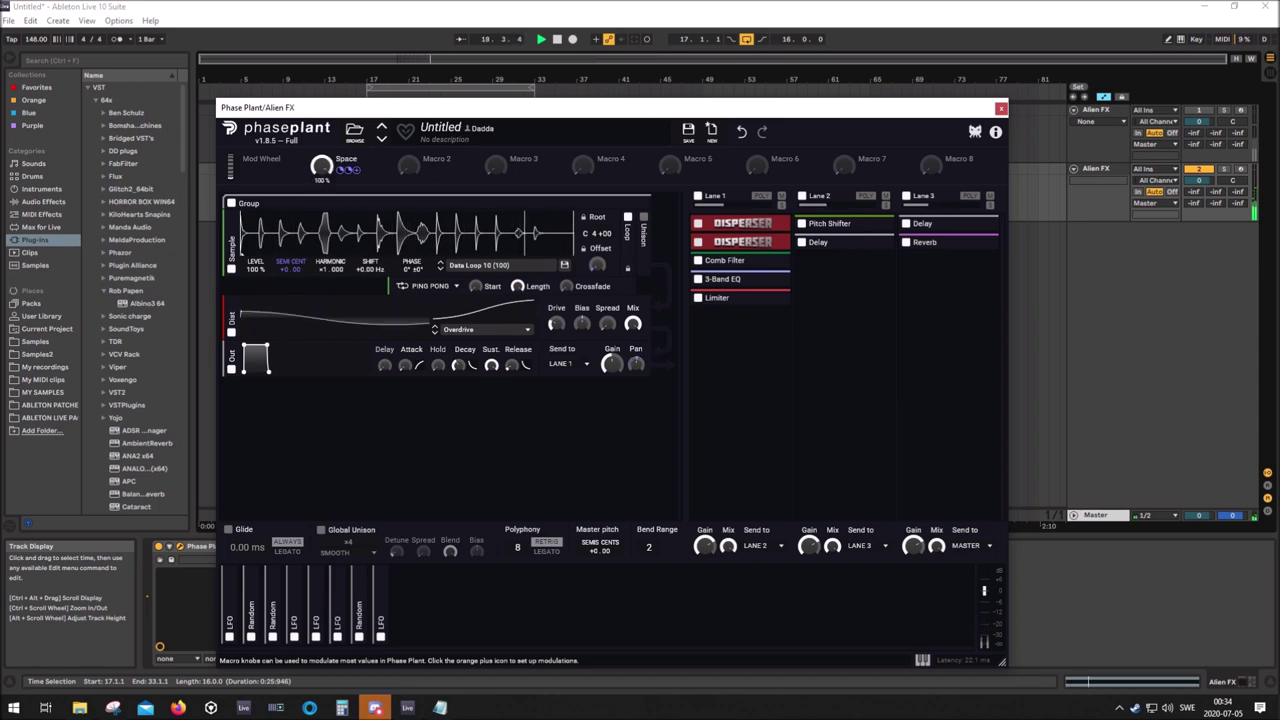
Add three Filters to the generator group and place them between the Distortion and the Output
left_click(368, 406)
left_click(459, 460)
left_click(377, 452)
left_click(450, 504)
left_click(390, 481)
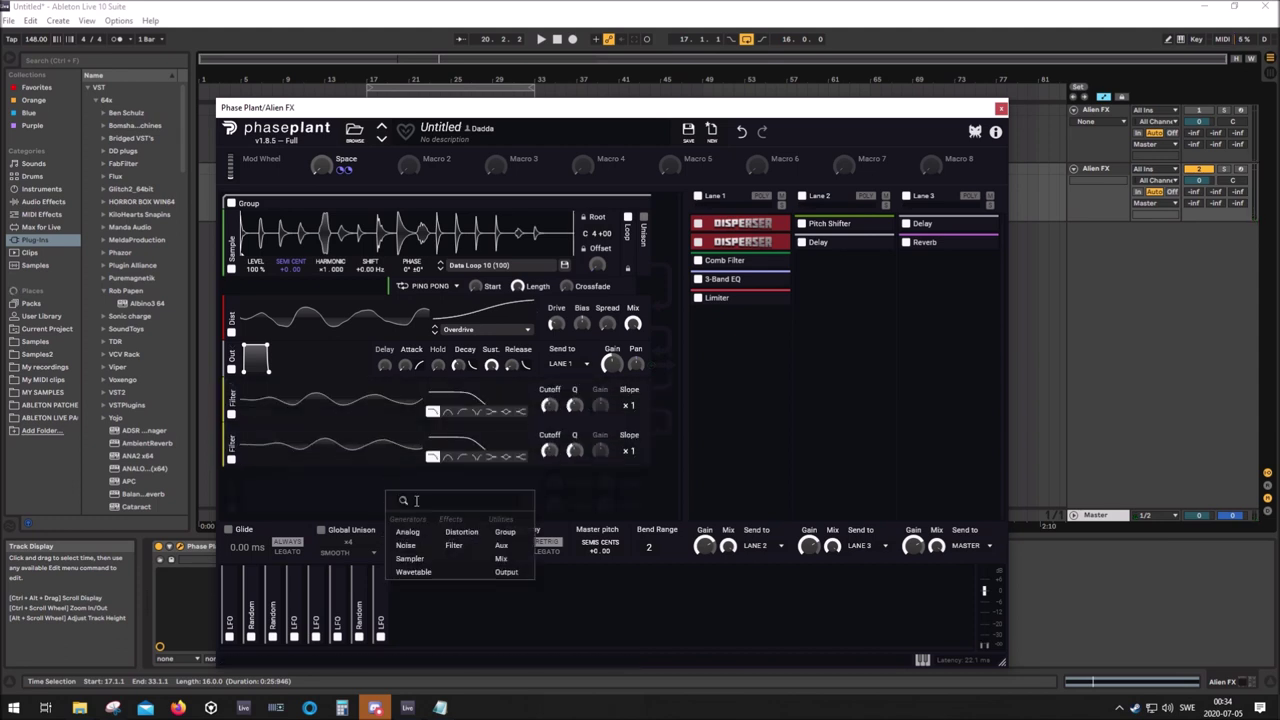
left_click(460, 532)
left_click_drag(228, 400, 232, 378)
mouse_move(231, 443)
left_mouse_down()
mouse_move(231, 420)
mouse_move(233, 450)
left_mouse_up()
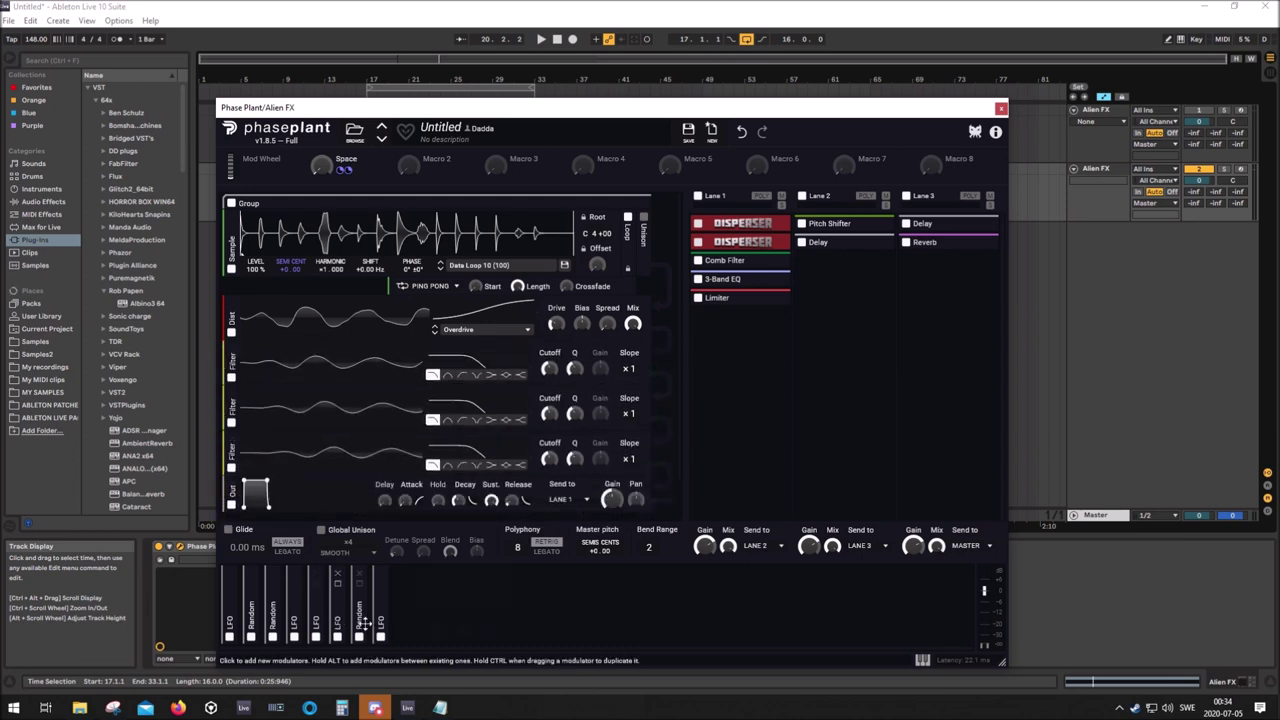
Write a note in Anteckningar about creating a phasing effect using notch filters with LFOs on their cutoffs, and return to Phase Plant
left_click(440, 707)
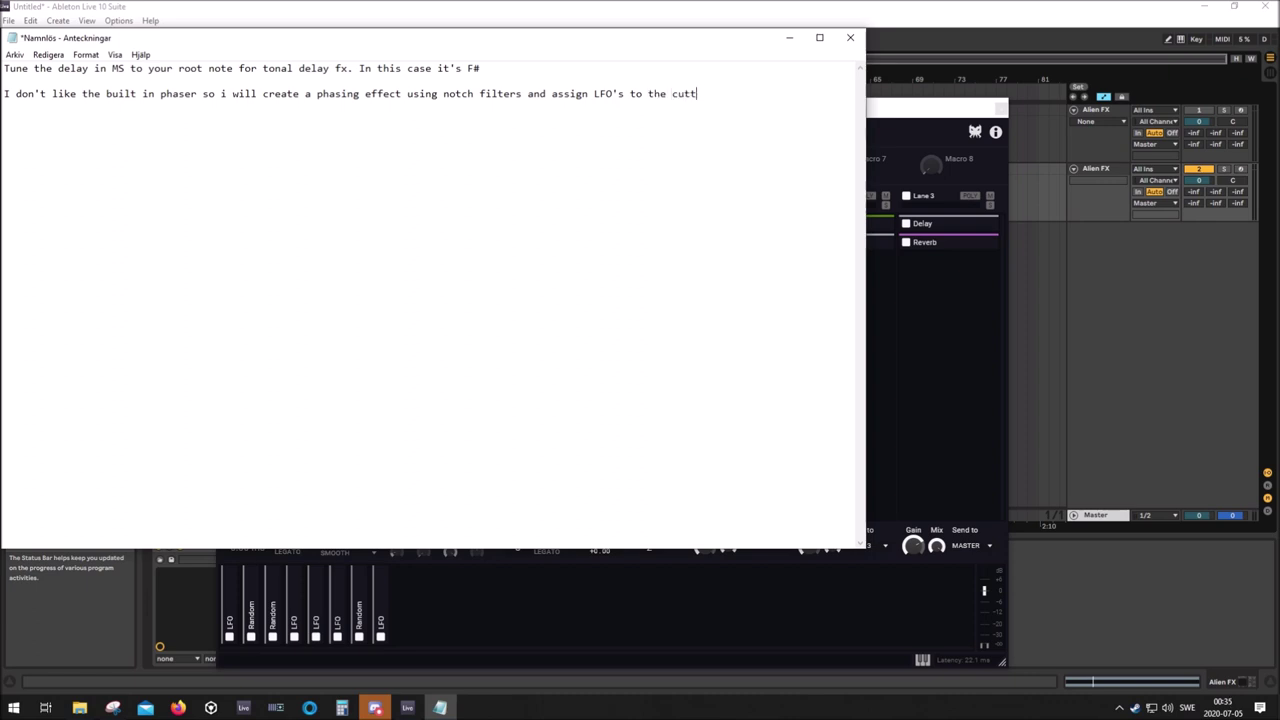
left_click(891, 363)
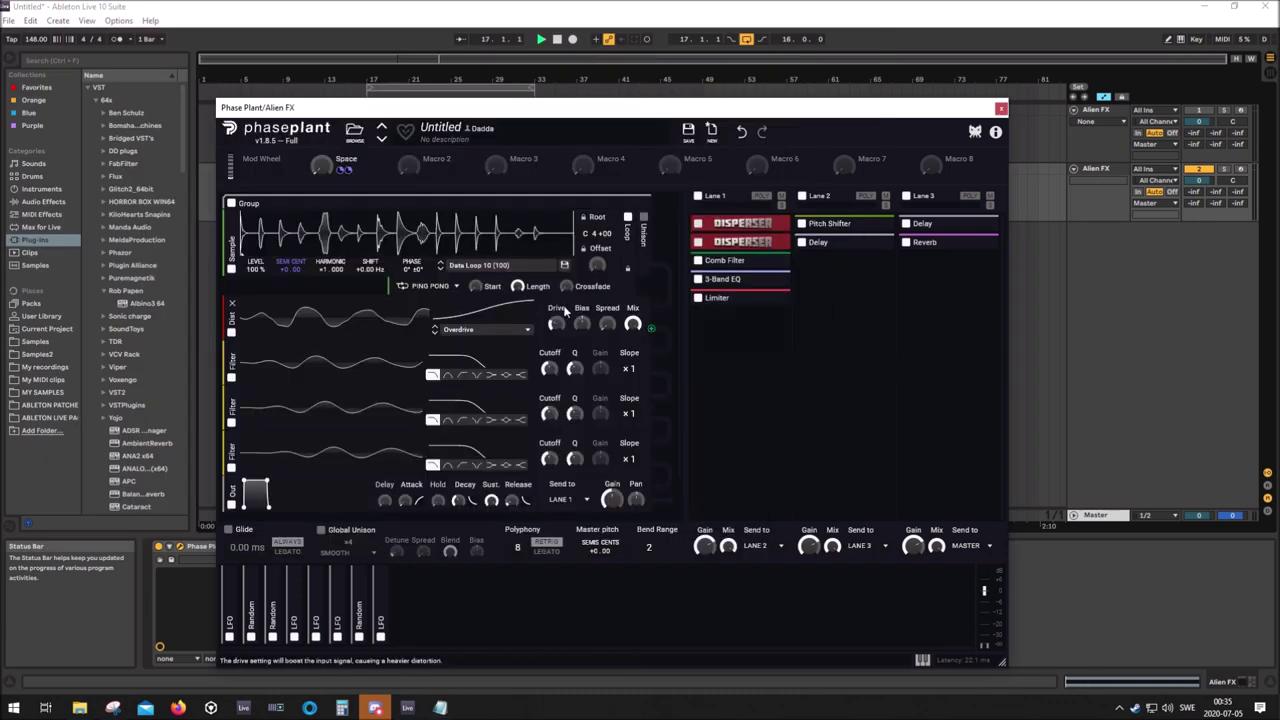
Set all three Filters to notch with a slope of x6 and spread their cutoffs across different frequencies
left_click(476, 376)
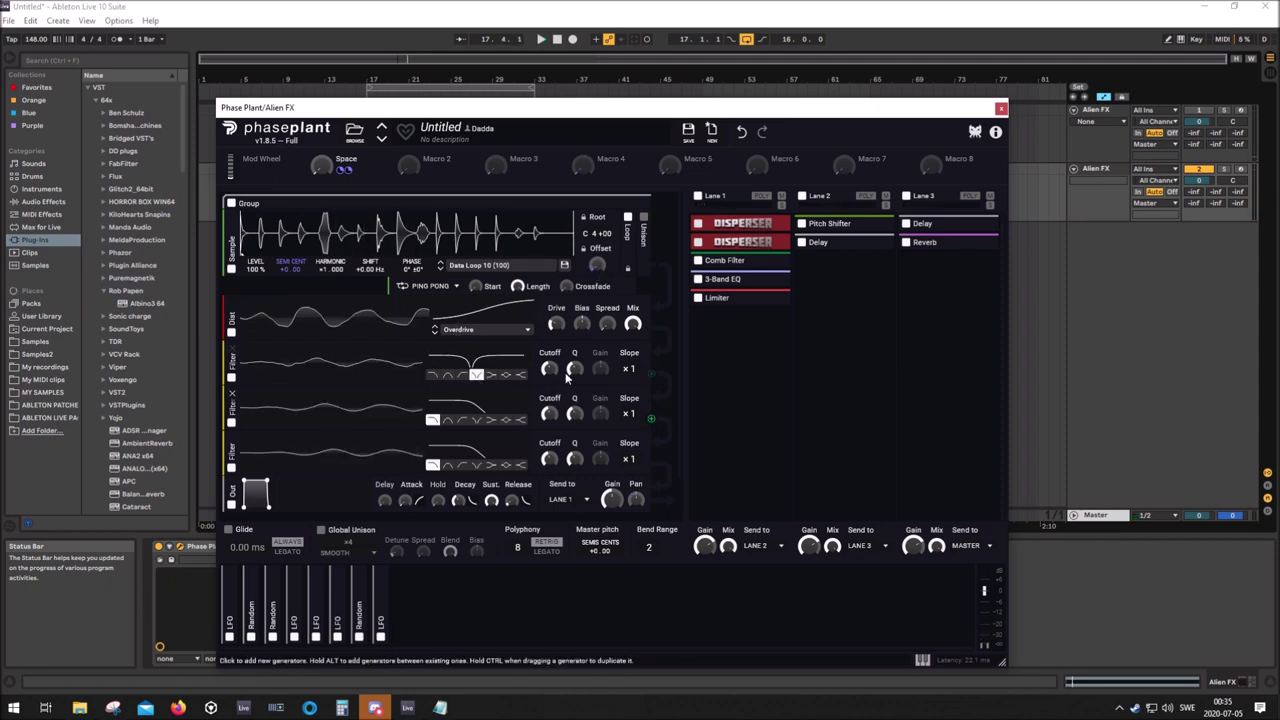
scroll(618, 380, "up", 5)
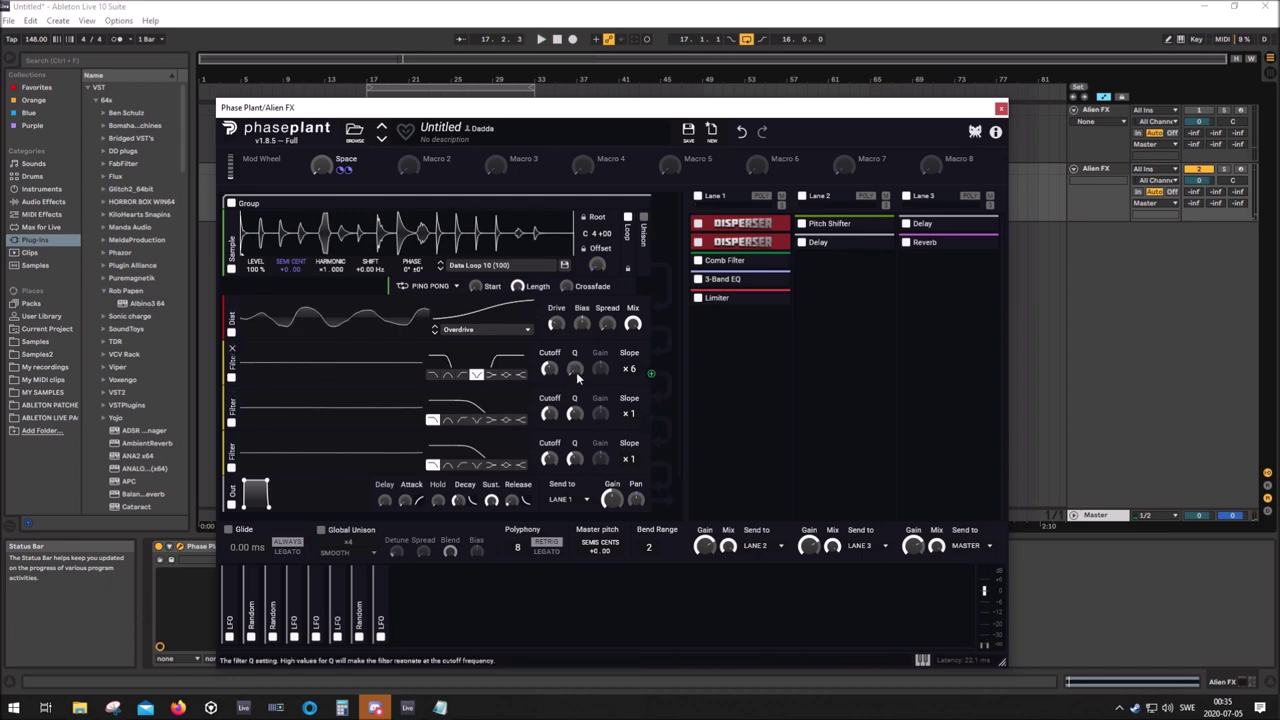
scroll(630, 418, "up", 5)
scroll(629, 458, "up", 5)
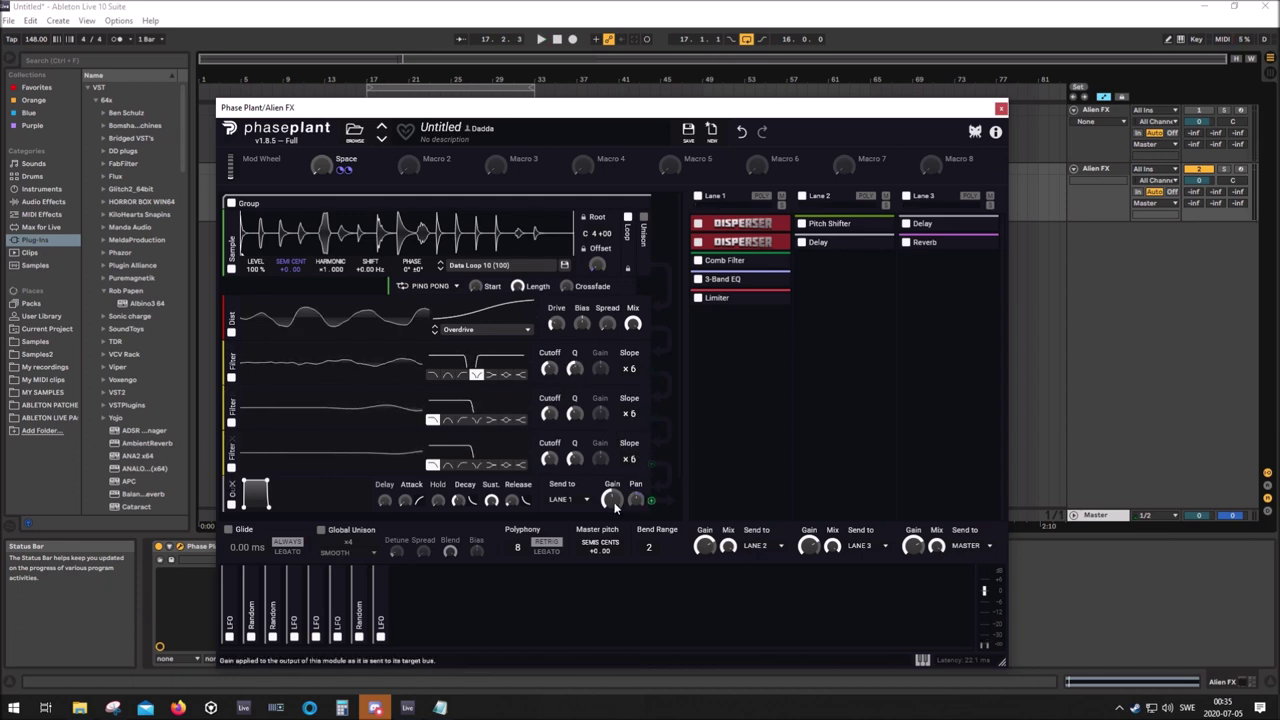
left_click(477, 465)
left_click(476, 419)
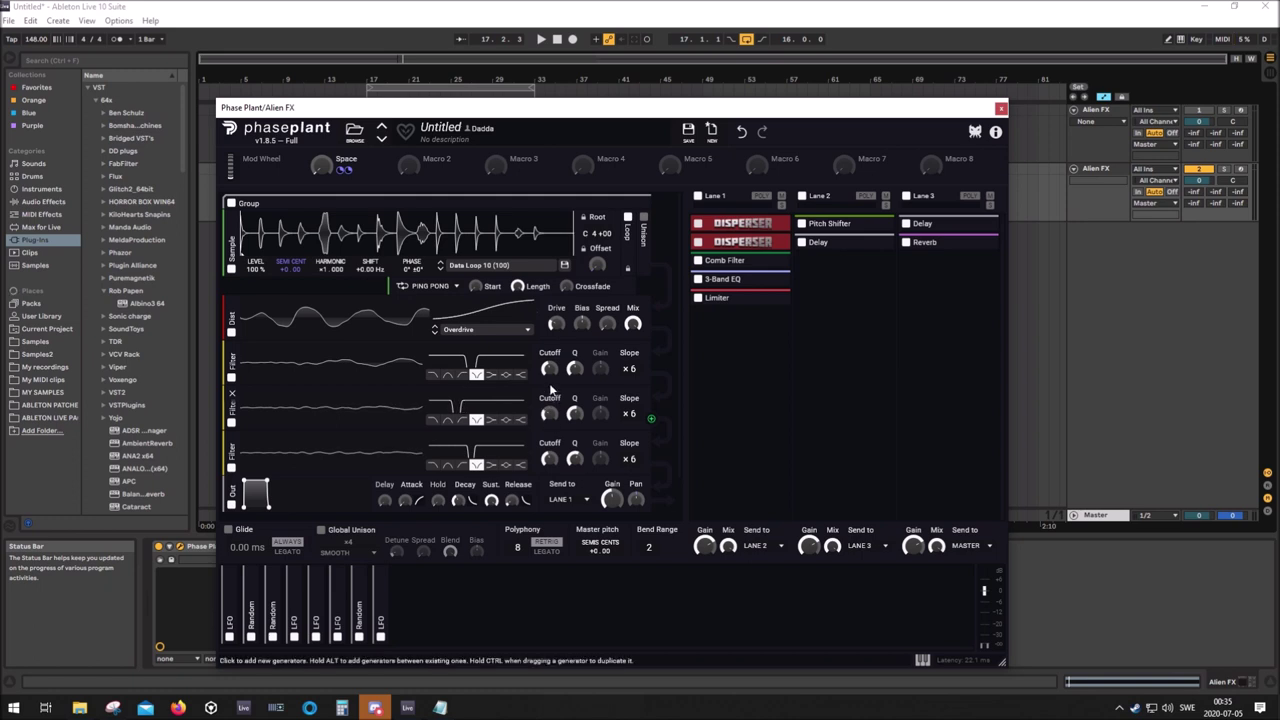
left_click_drag(548, 465, 548, 460)
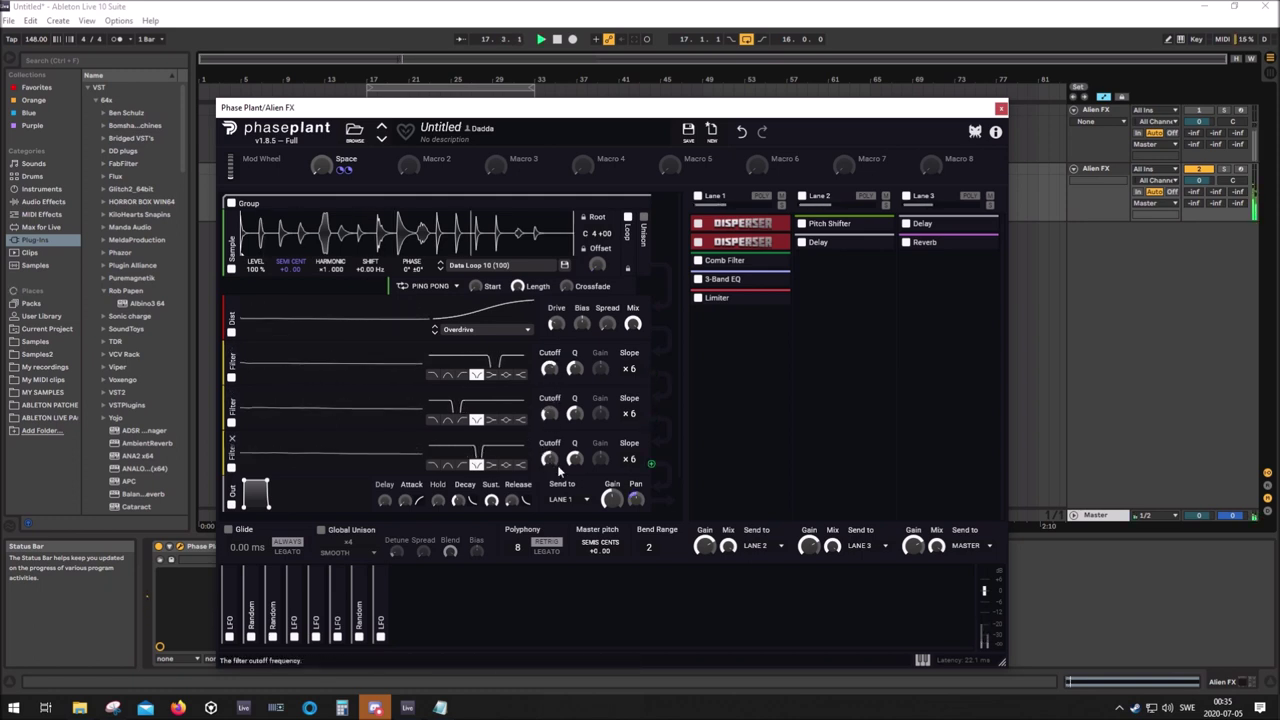
Add a sine LFO for the notch filters and tempo-sync its rate at 16/4
left_click(451, 596)
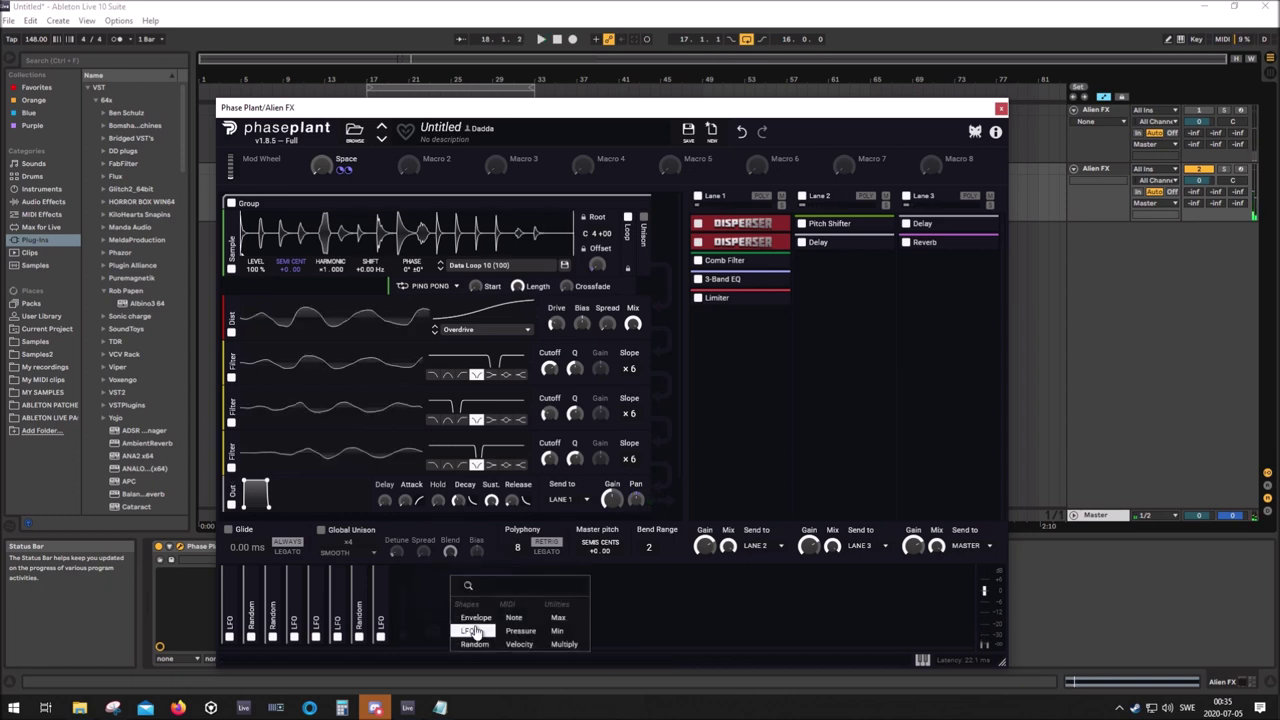
left_click(464, 614)
left_click(451, 635)
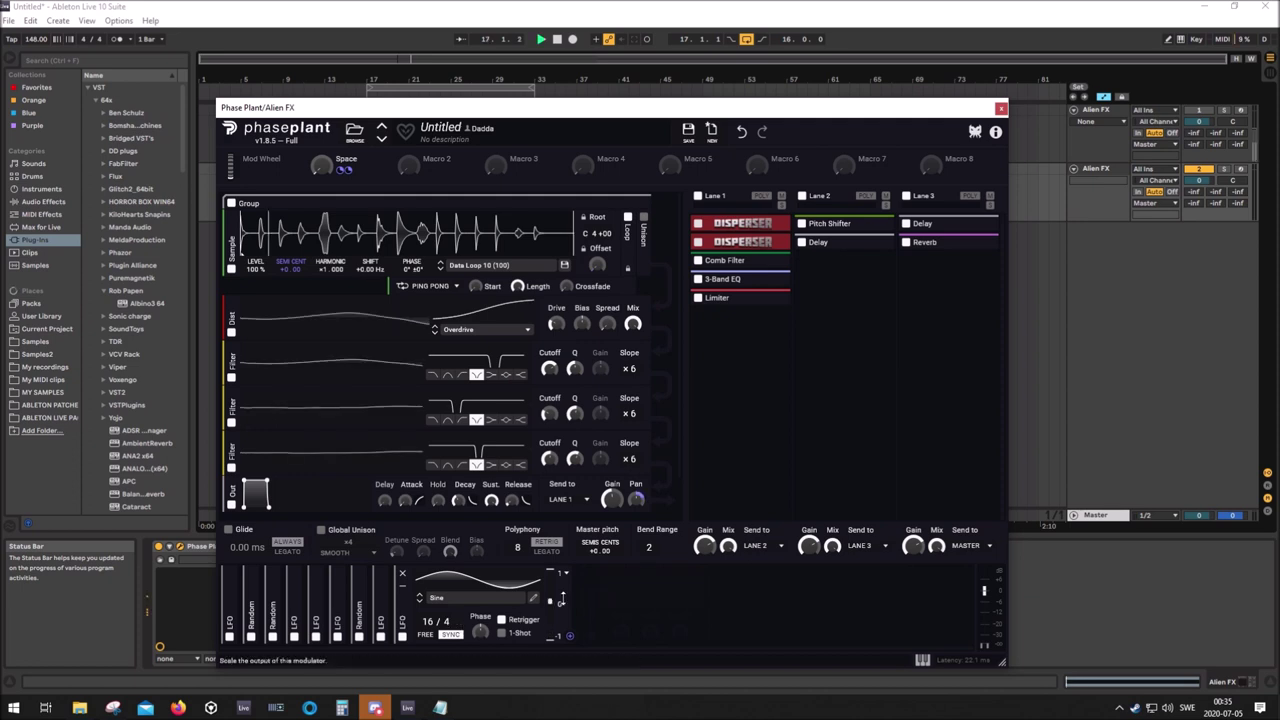
Modulate all three filter cutoffs with the 16/4 LFO, using about -21 % on the second and 30 % on the third, and play the sound
left_click_drag(567, 636, 552, 386)
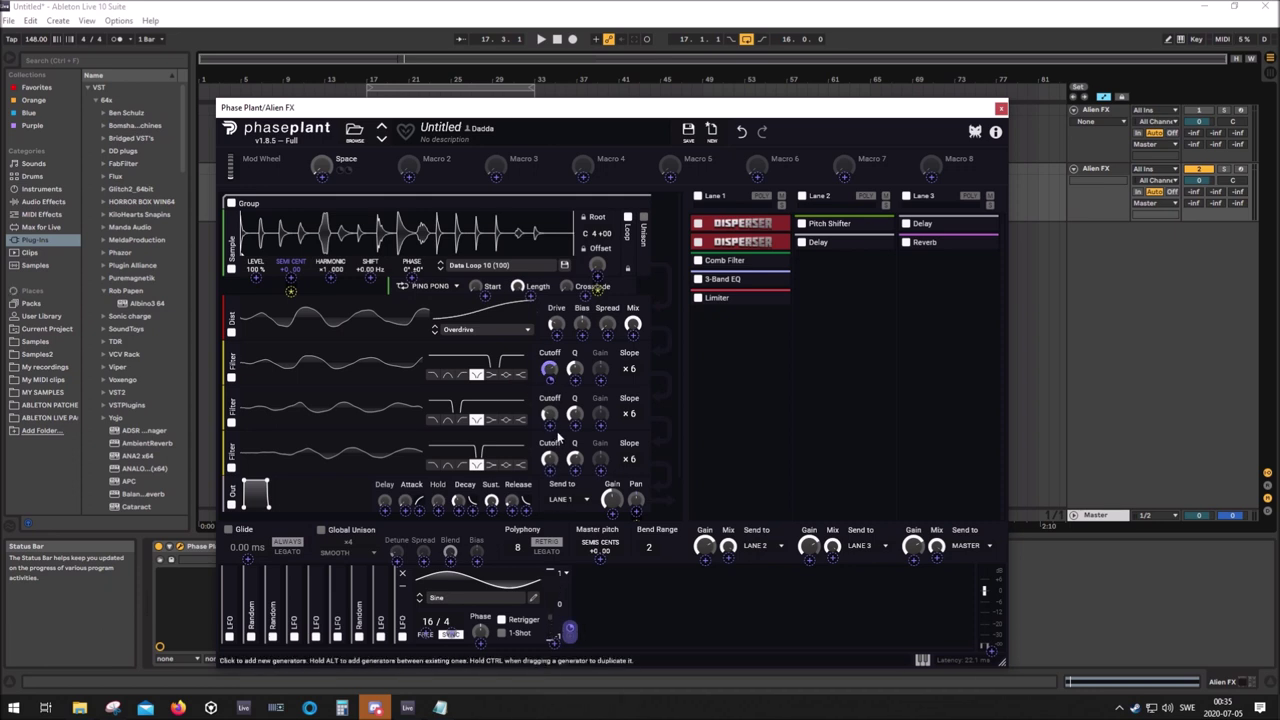
left_click_drag(568, 628, 549, 416)
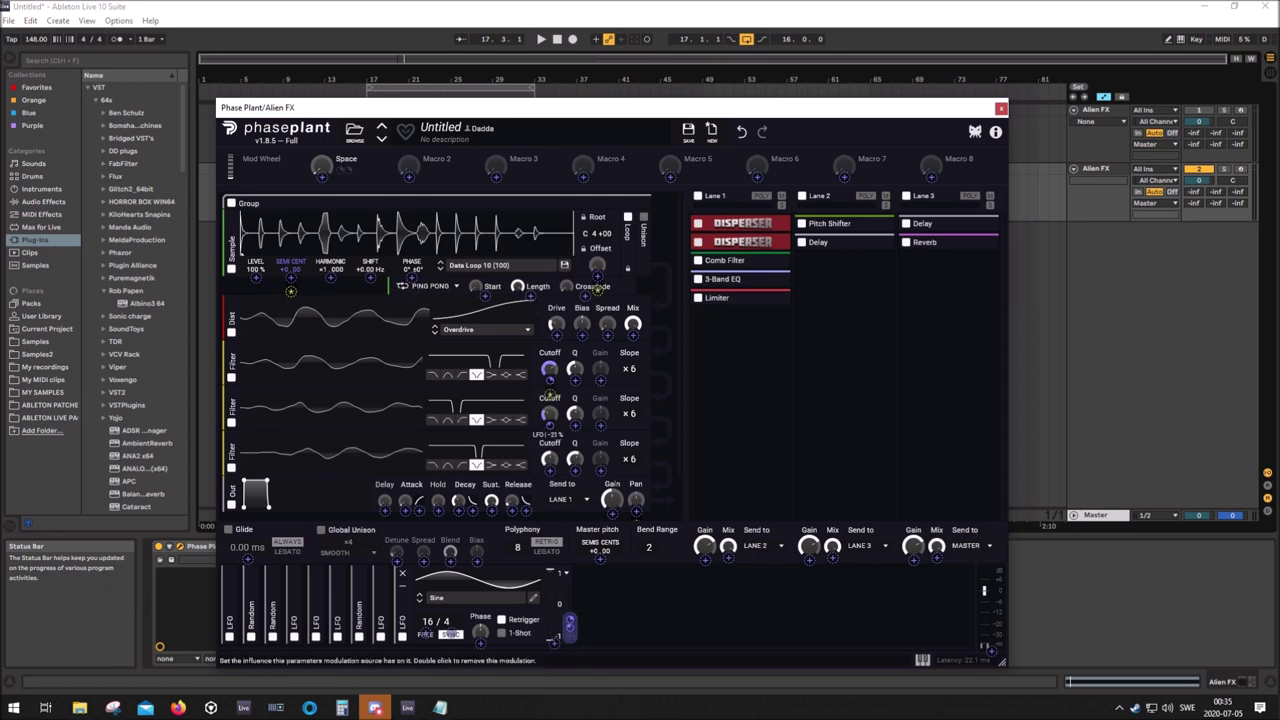
left_click_drag(568, 628, 550, 458)
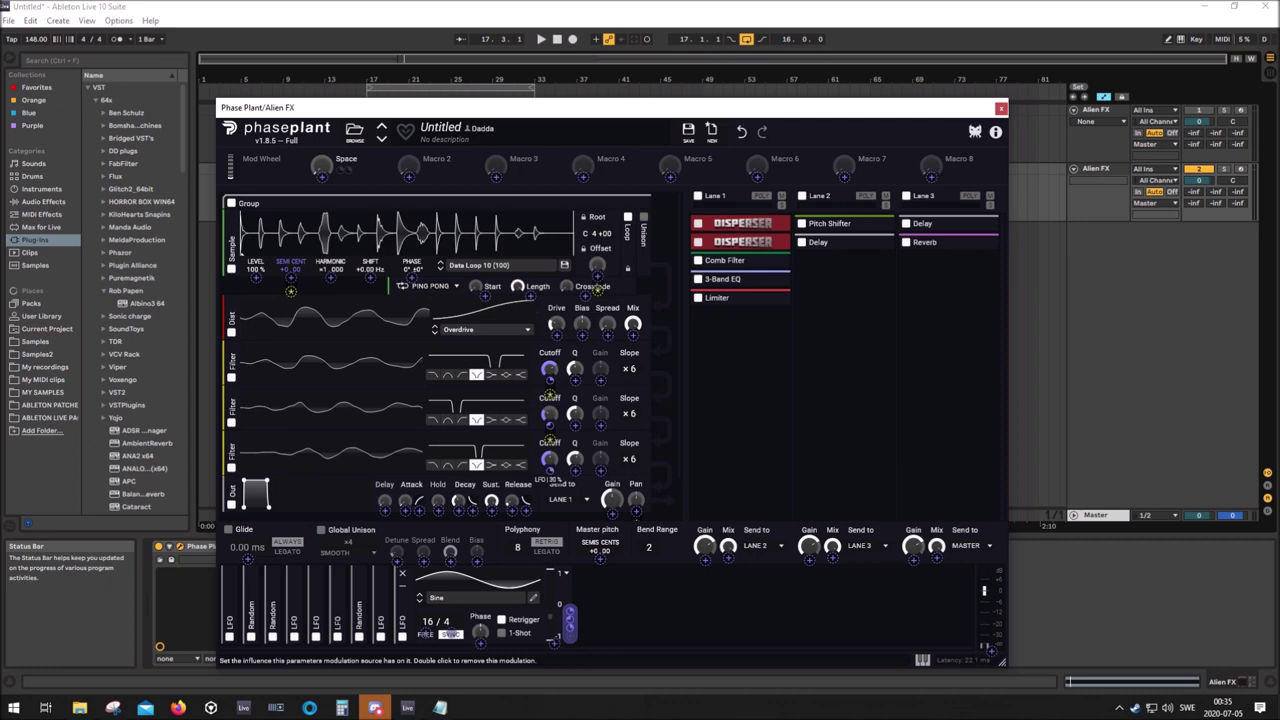
key("space")
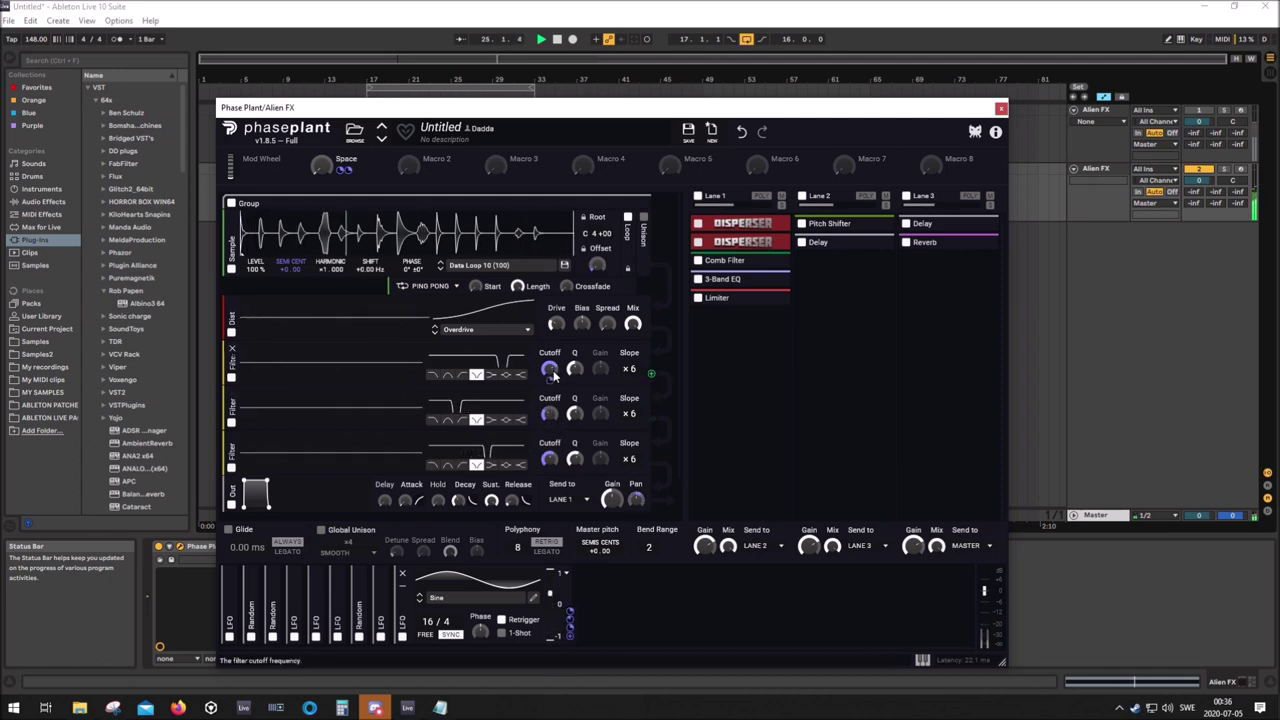
Bypass the three notch filters one by one to compare the sound, and re-enable all of them
left_click(231, 377)
left_click(231, 422)
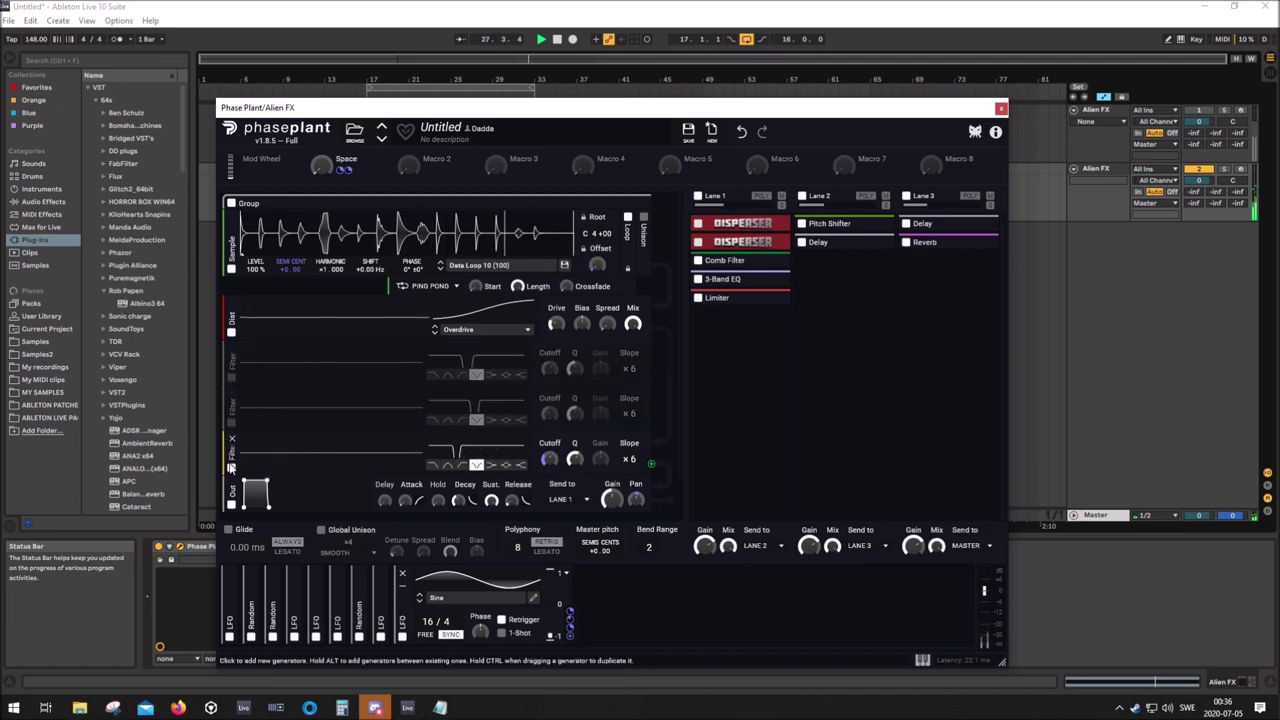
left_click(232, 468)
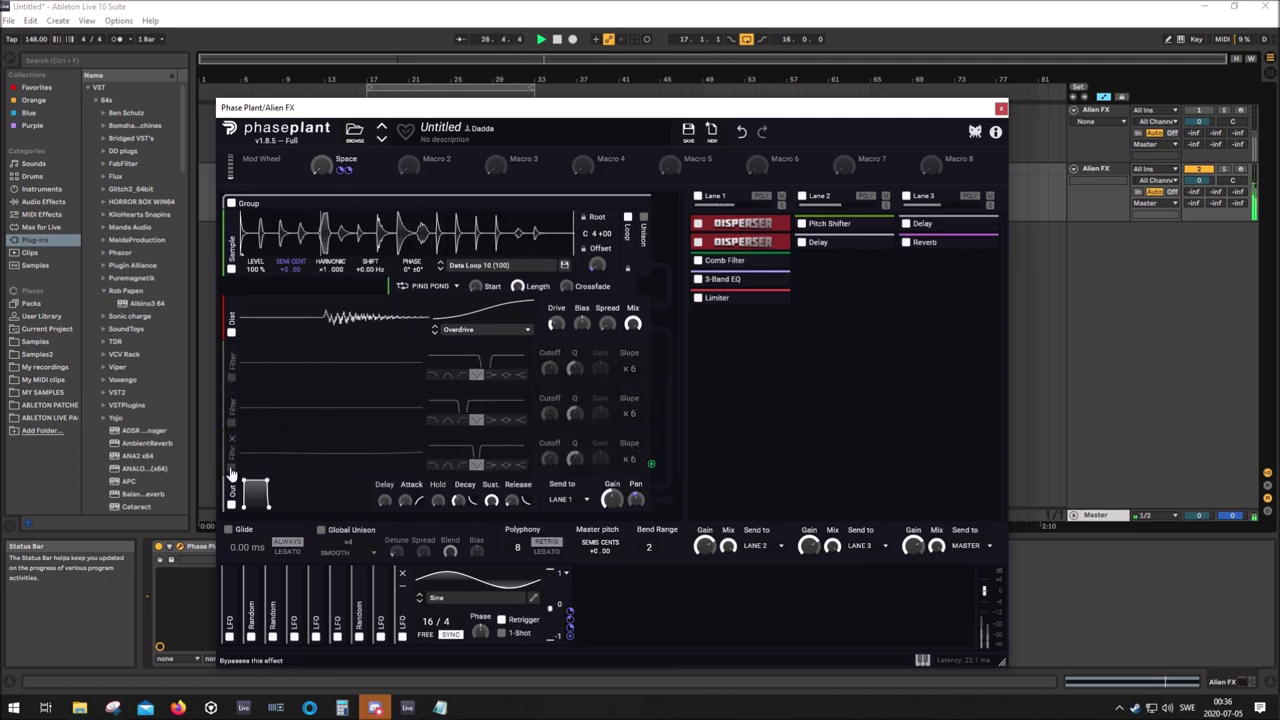
left_click(232, 468)
left_click(231, 422)
left_click(231, 377)
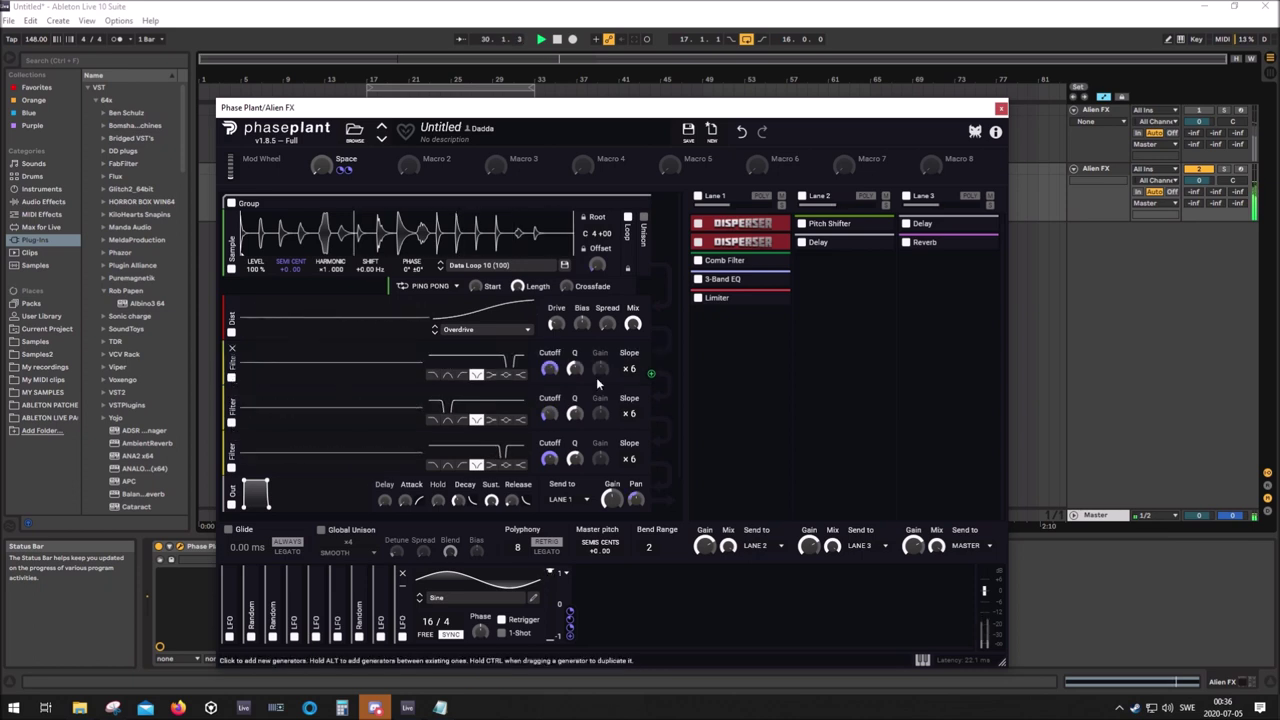
Adjust the LFO's modulation of the notch-filter cutoffs, set its synced rate to 8/4 and turn off its retrigger
left_click_drag(578, 372, 578, 372)
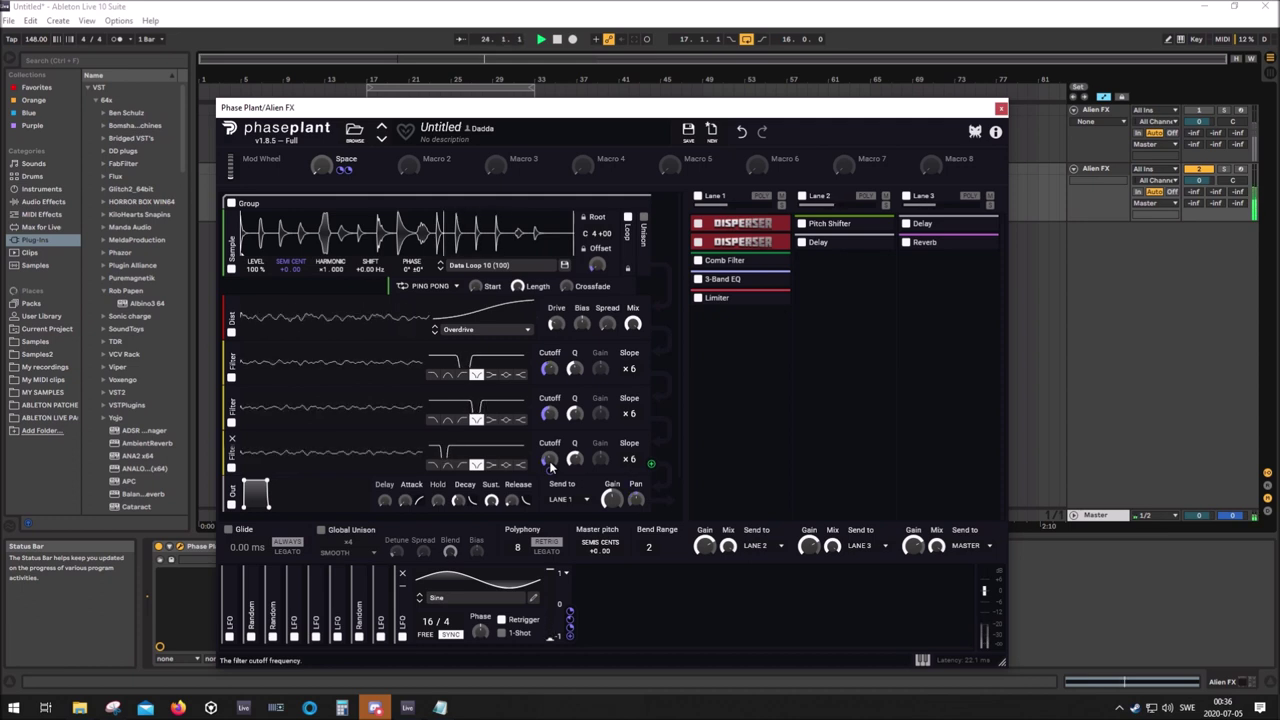
left_click_drag(569, 612, 549, 459)
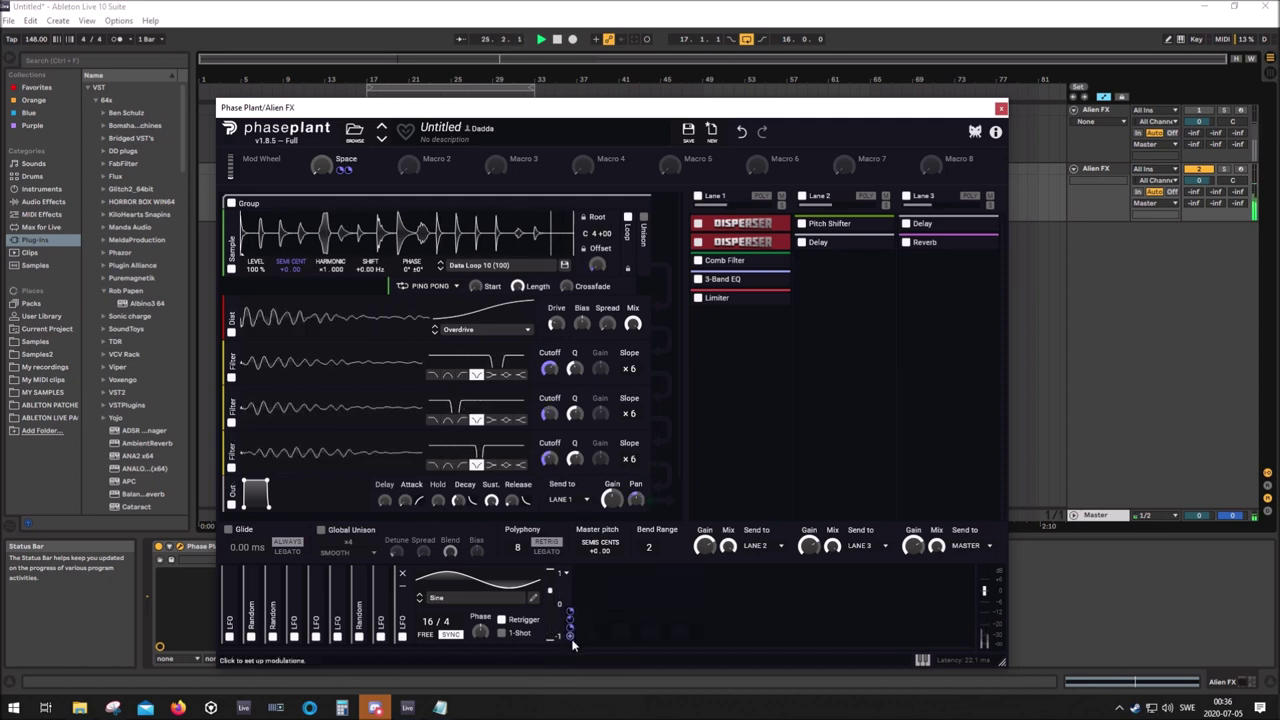
left_click_drag(570, 620, 570, 628)
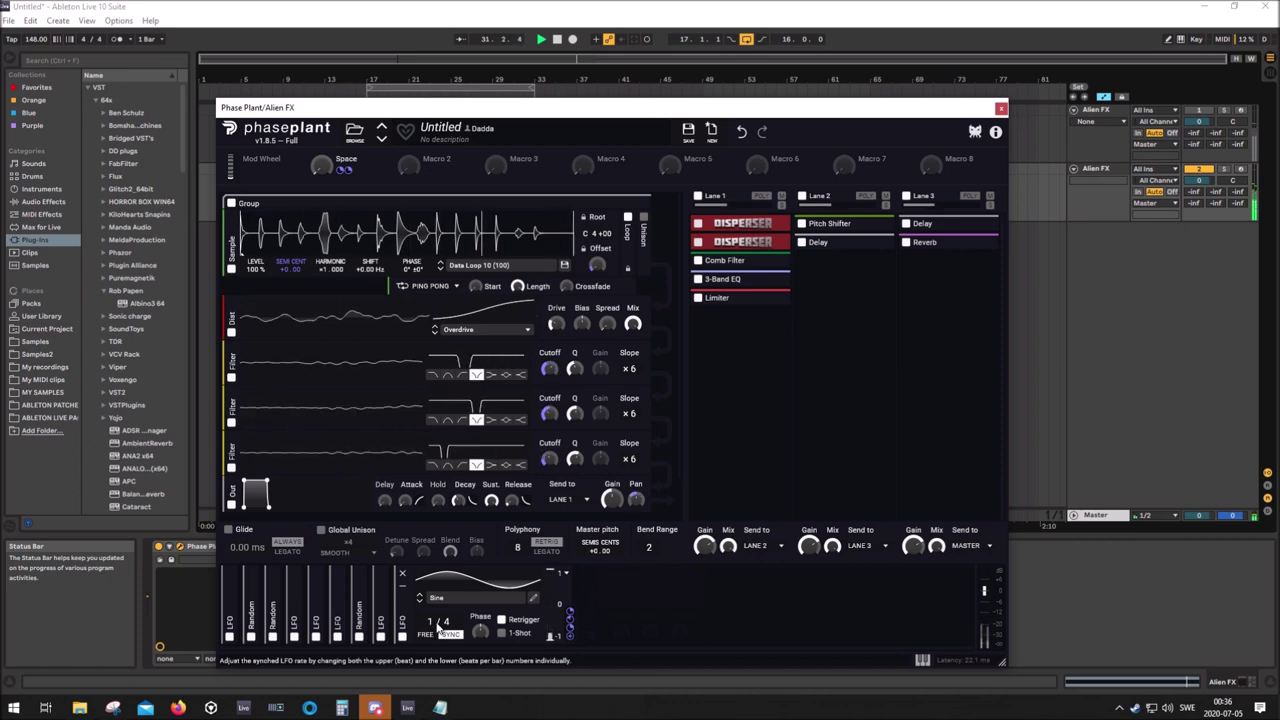
scroll(430, 621, "up", 1)
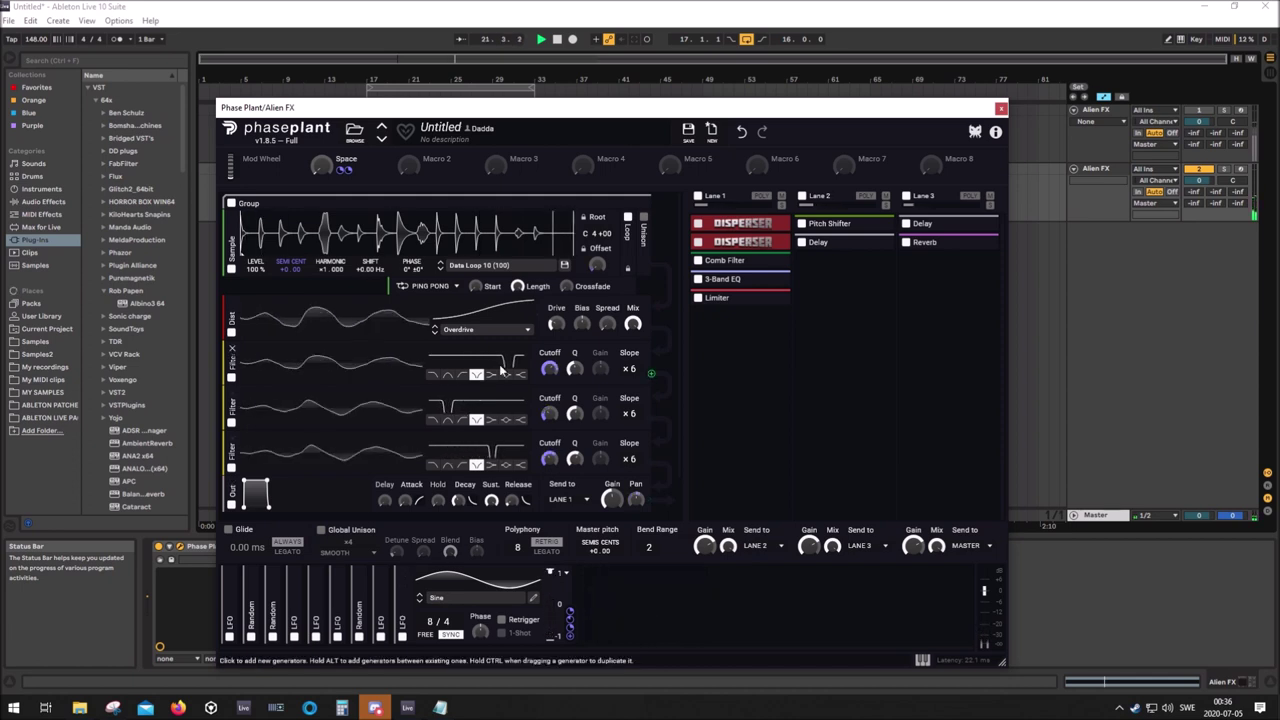
mouse_move(575, 368)
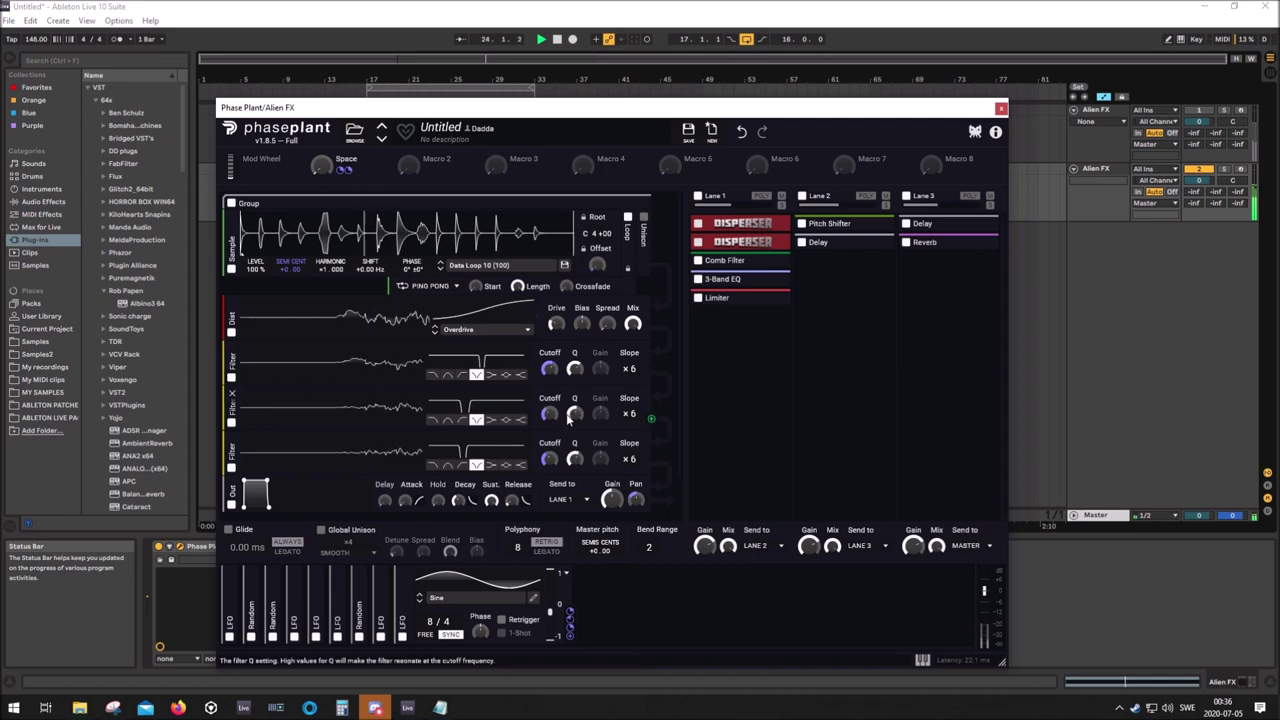
mouse_move(575, 459)
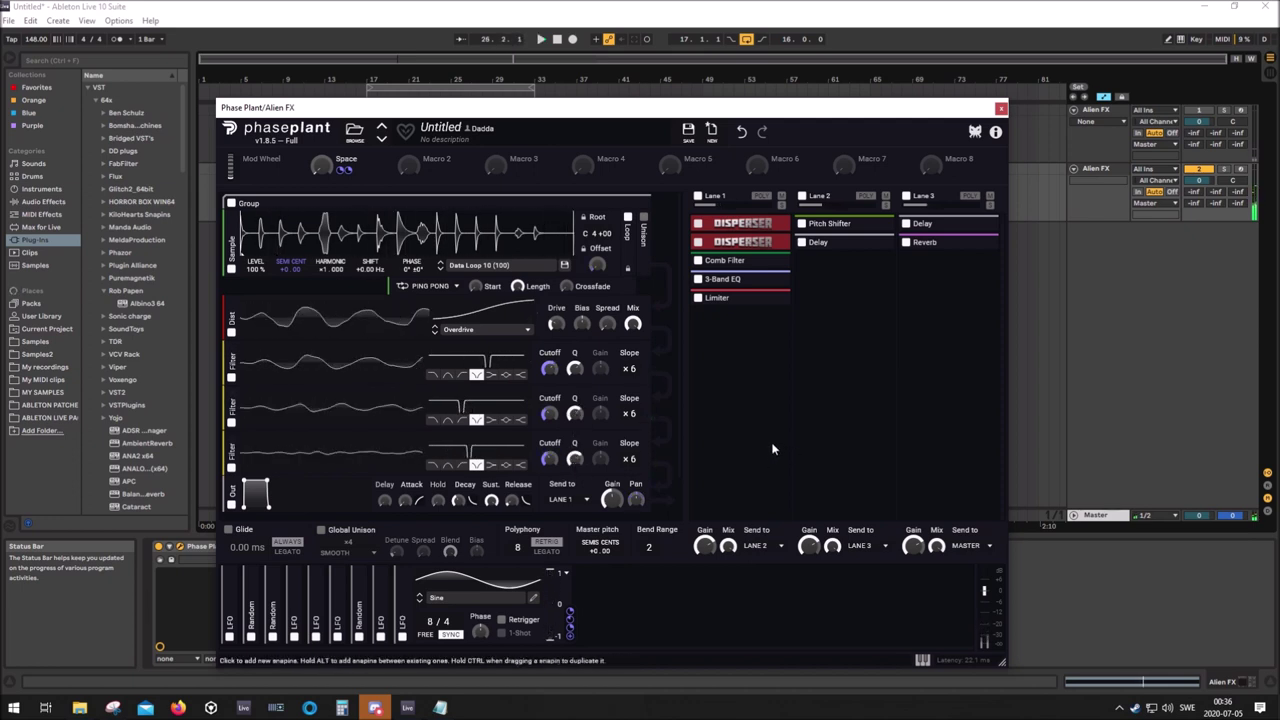
Collapse the generator group, add a Flanger after the Delay in lane 2, and play the sound
left_click(849, 301)
left_click(861, 481)
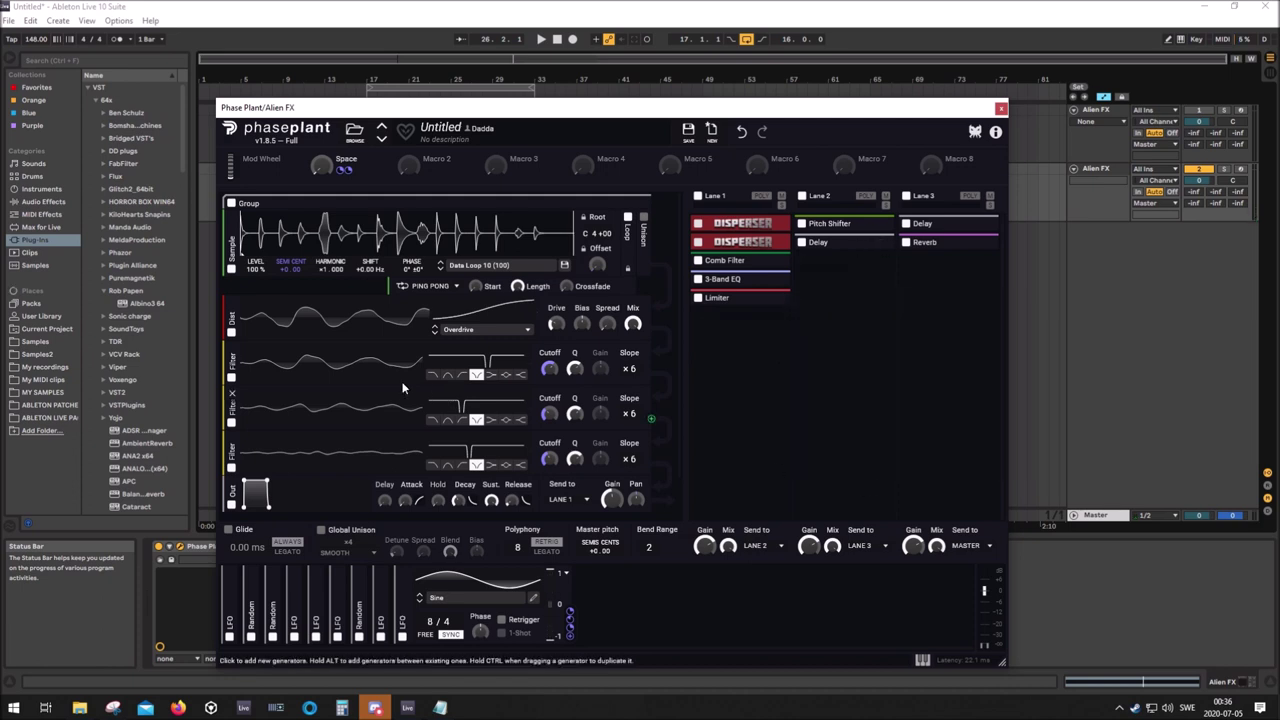
left_click(628, 216)
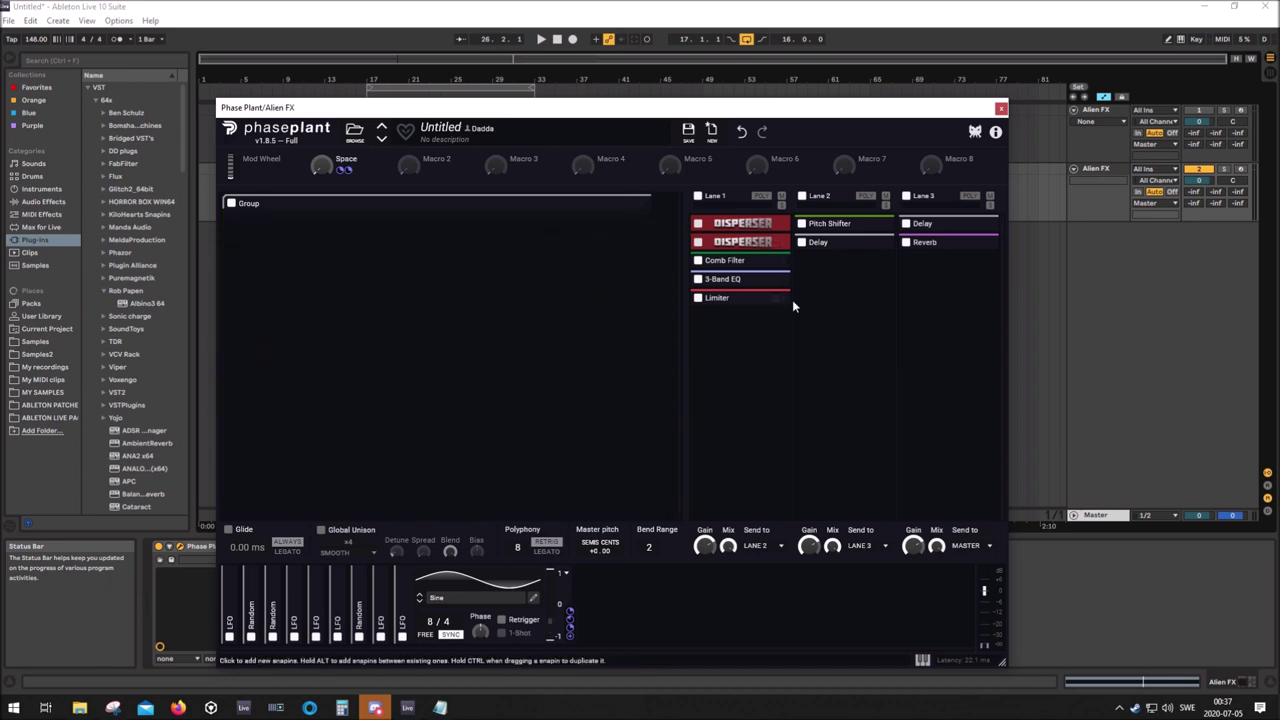
left_click(843, 273)
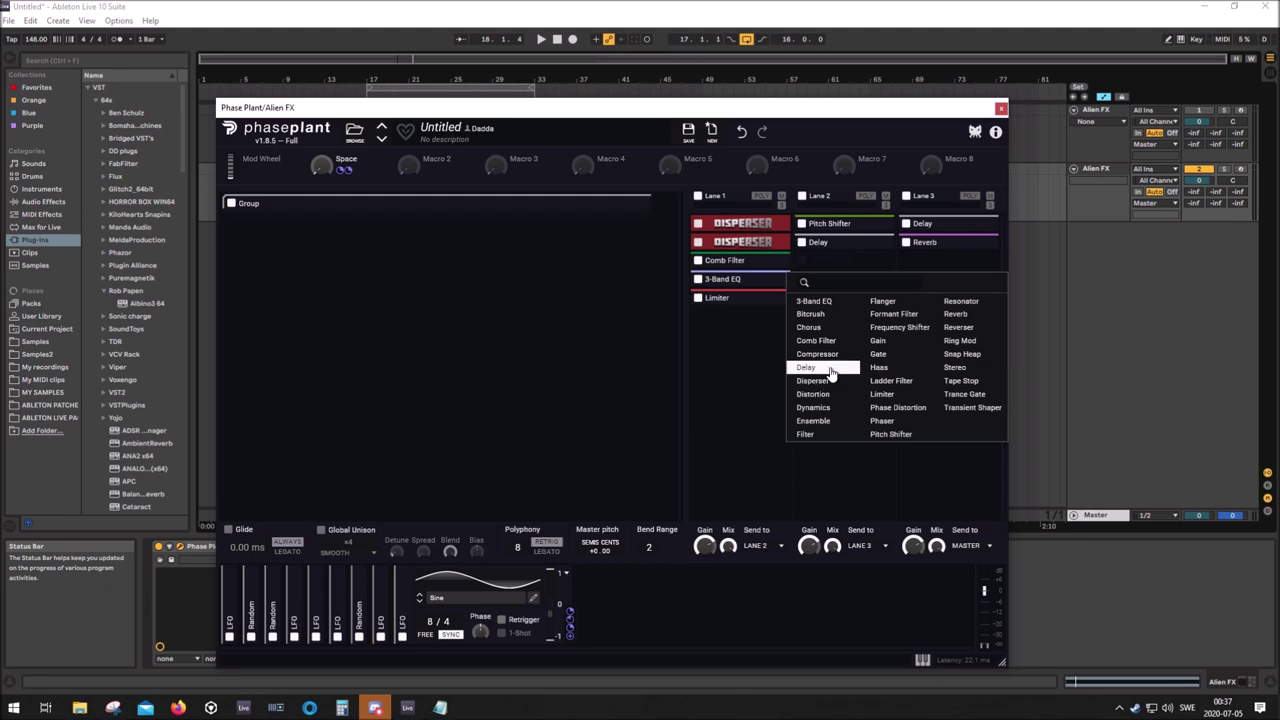
left_click(892, 304)
key("space")
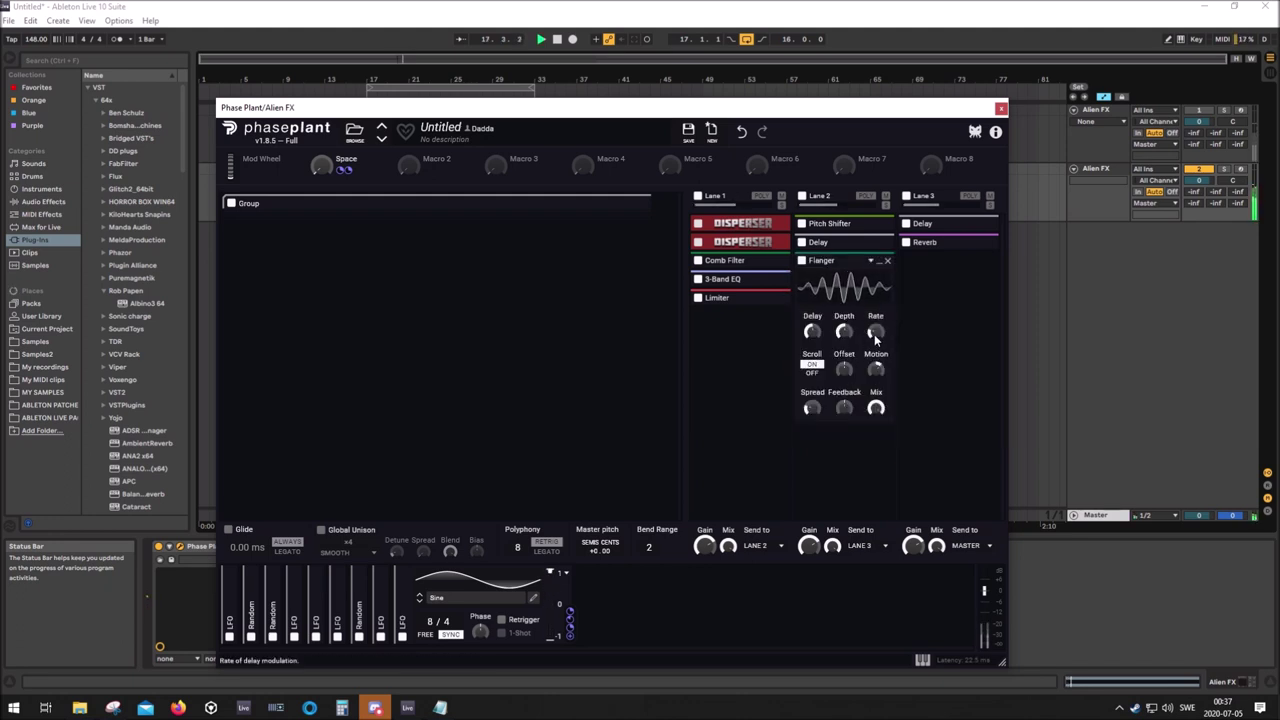
Lower the Flanger's rate and motion, modulate its mix with Macro 5, raise the feedback, and set the spread to about 81 %
mouse_move(876, 369)
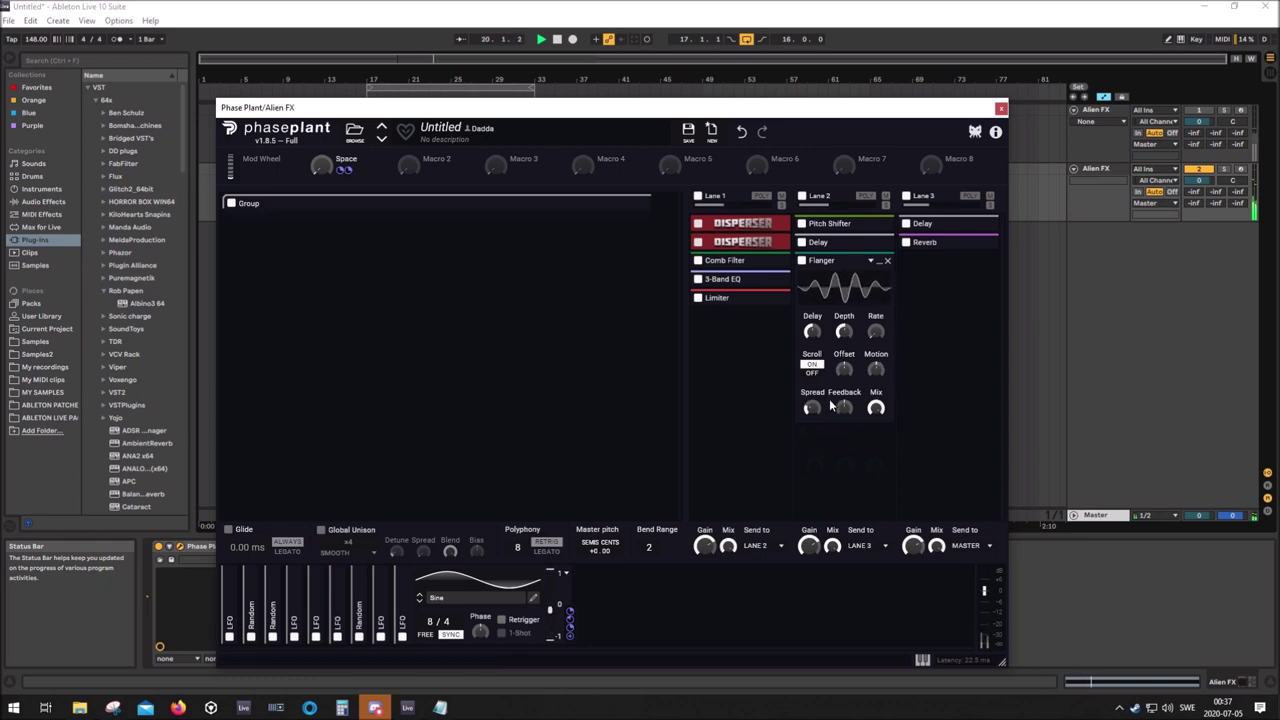
left_click(689, 174)
left_click(876, 420)
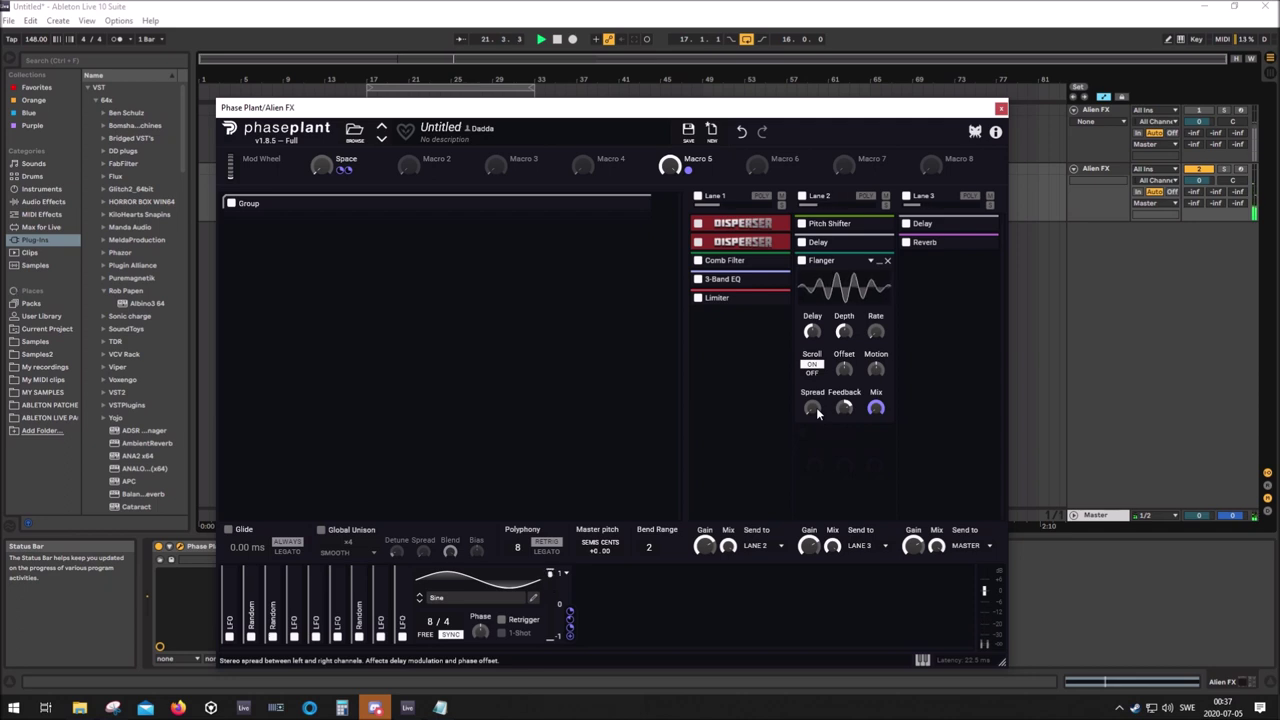
left_click(816, 407)
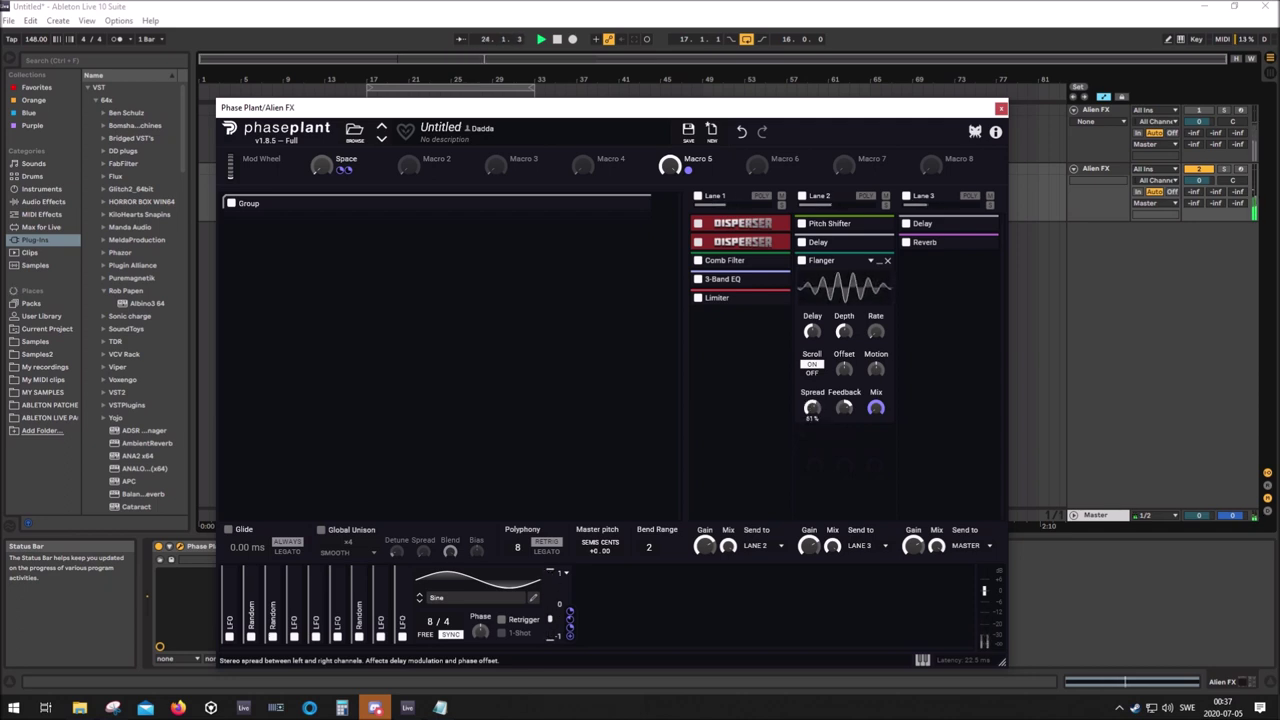
key("space")
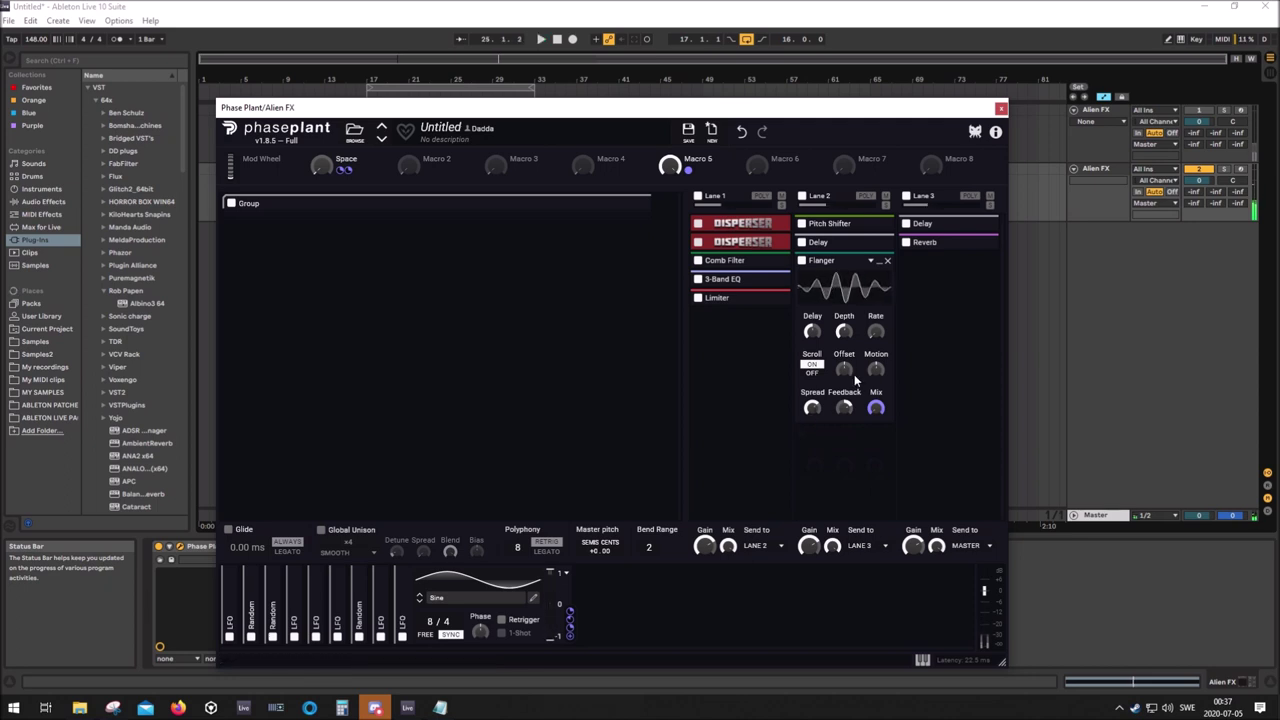
Raise the Flanger's delay and depth while listening to the sound, and turn off its scroll option
key("space")
left_click(812, 331)
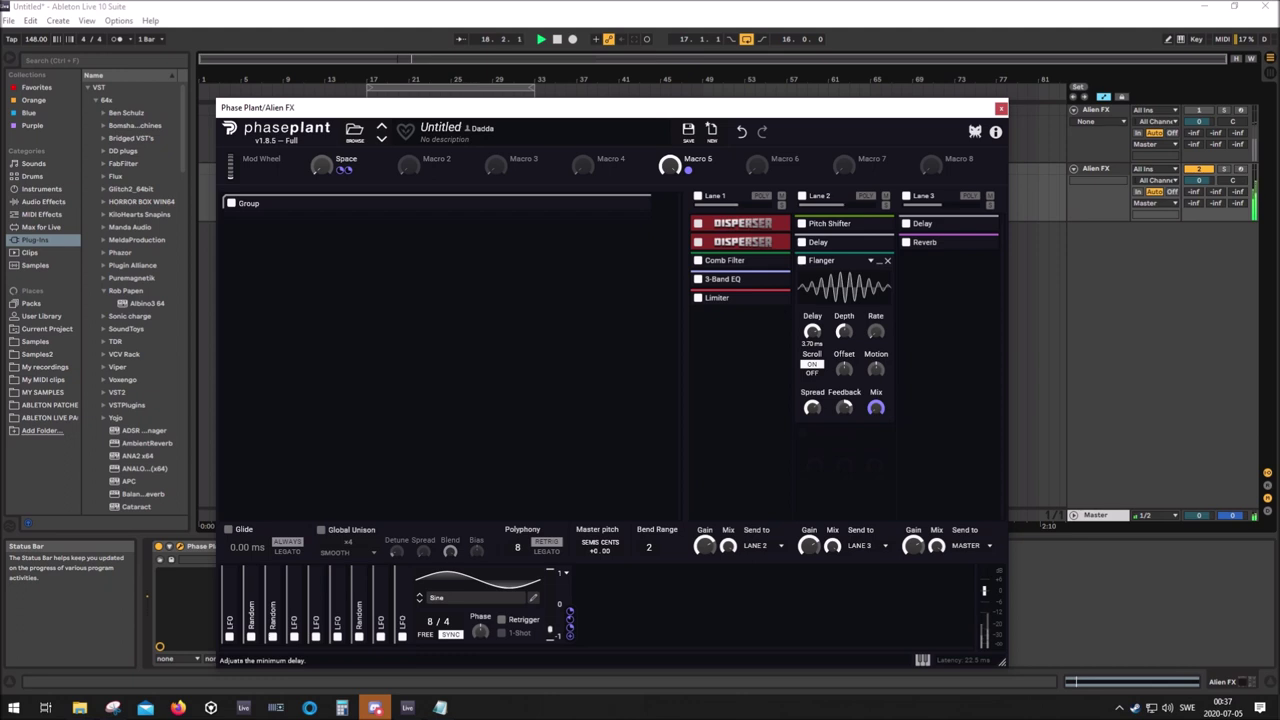
left_click_drag(812, 331, 812, 365)
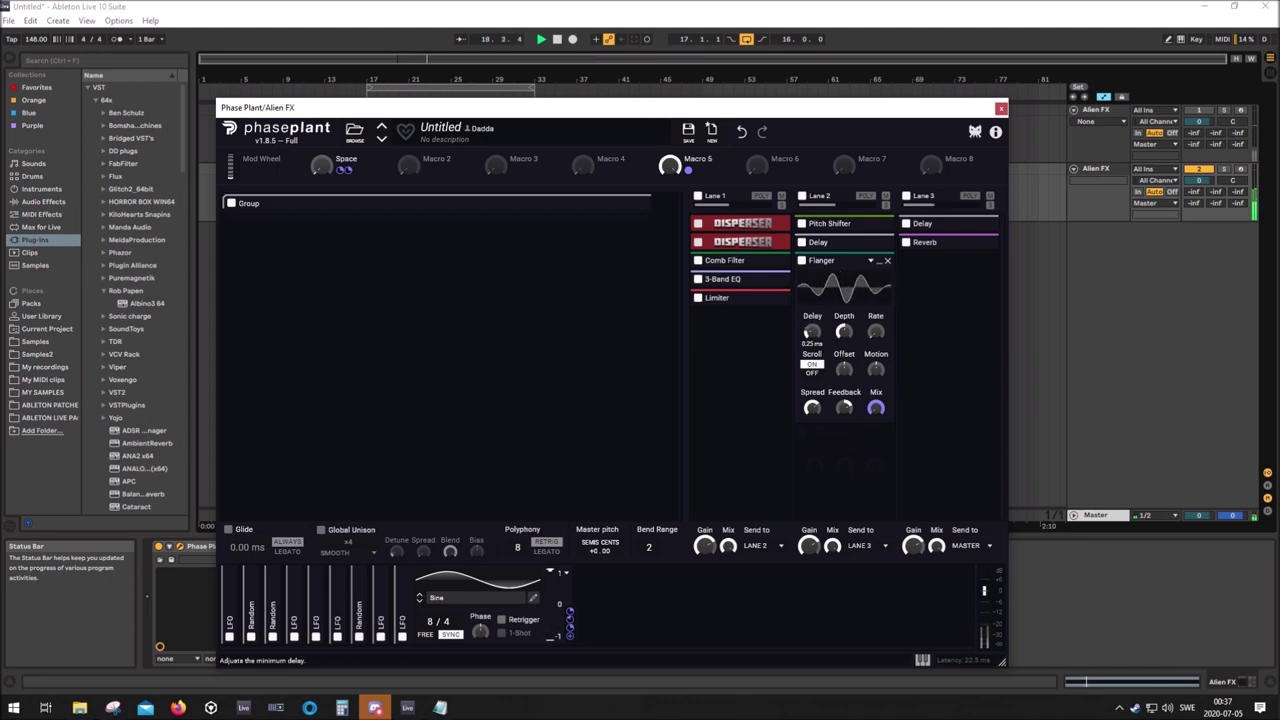
left_click(844, 333)
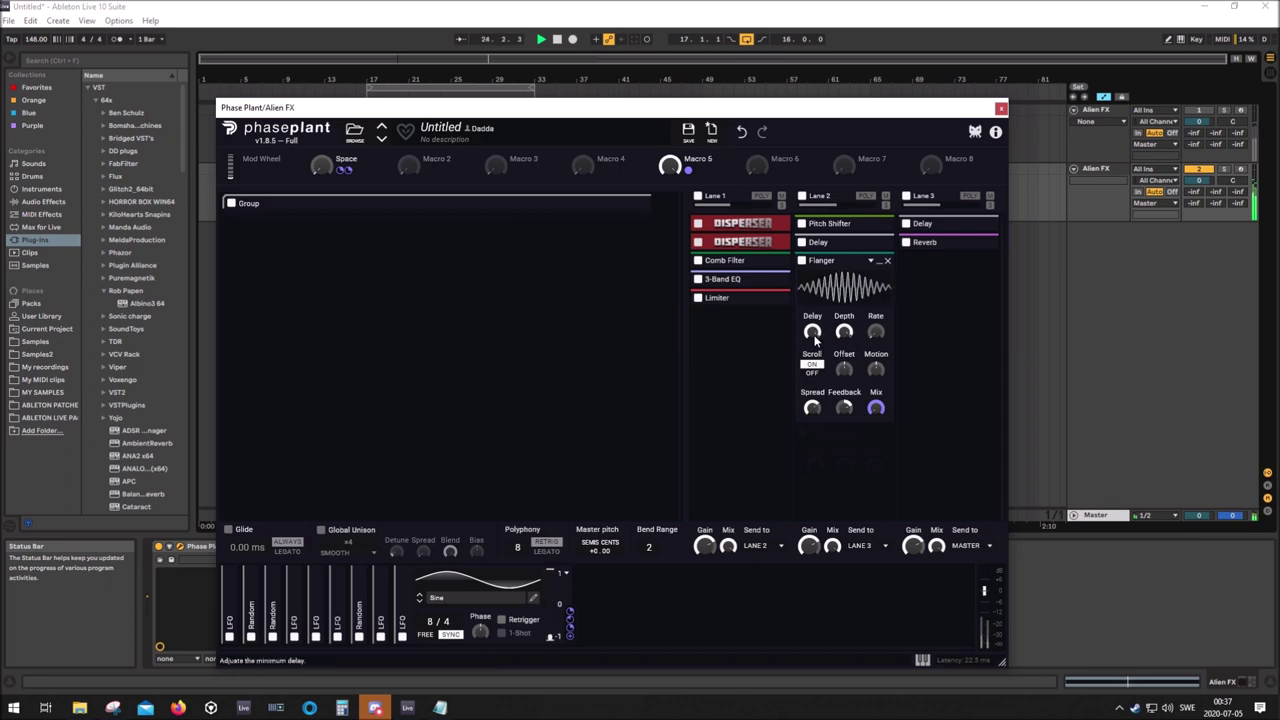
left_click(813, 366)
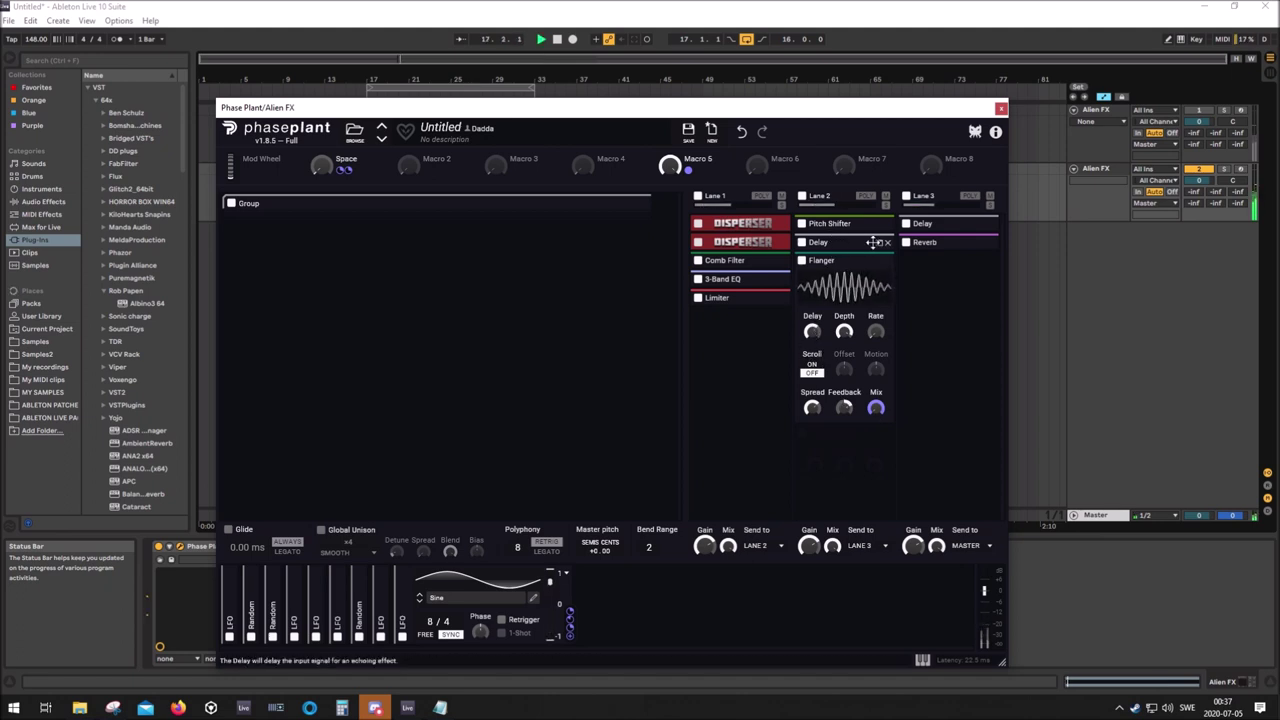
Expand lane 2's Delay and turn its mix all the way down while auditioning the sound
left_click(830, 240)
key("space")
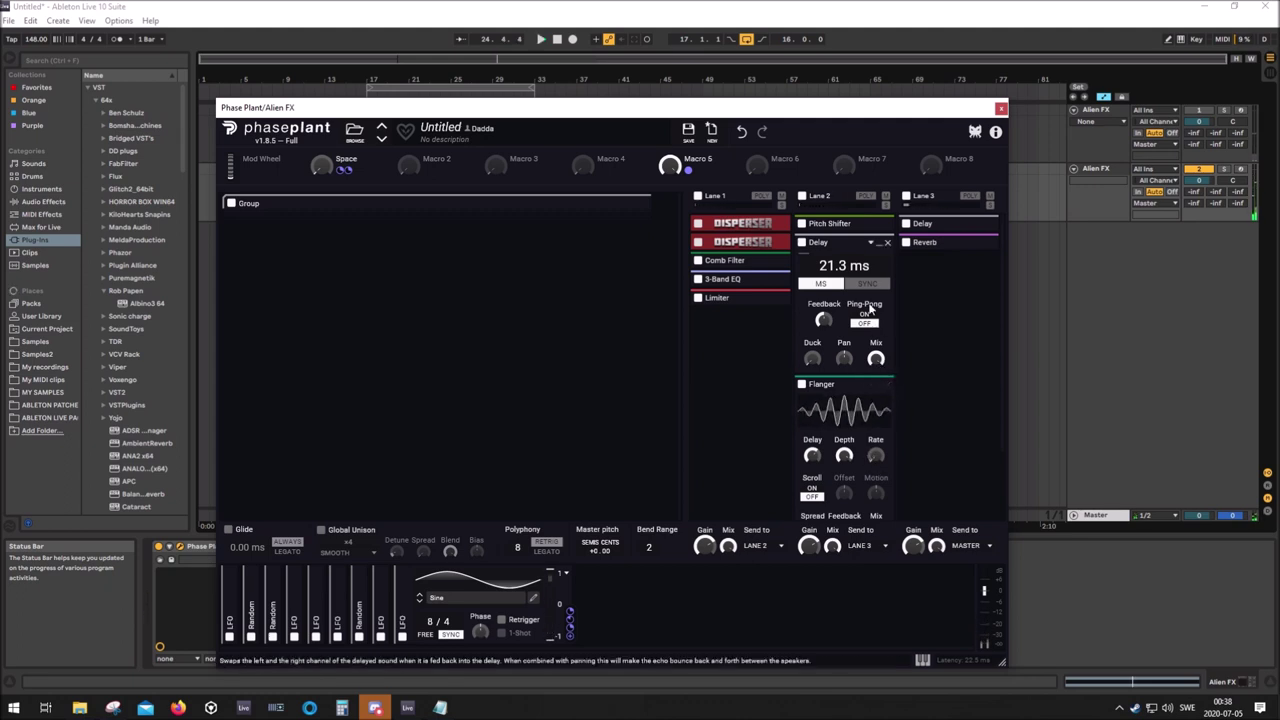
mouse_move(876, 358)
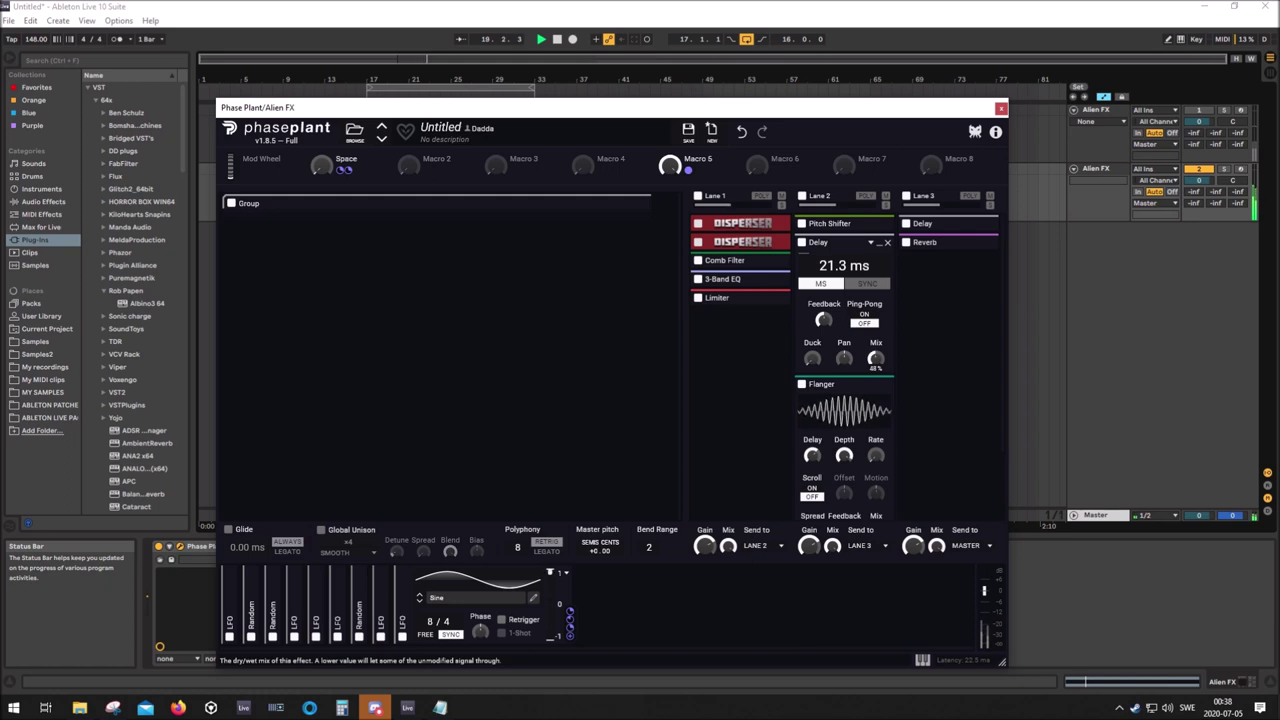
key("space")
mouse_move(778, 233)
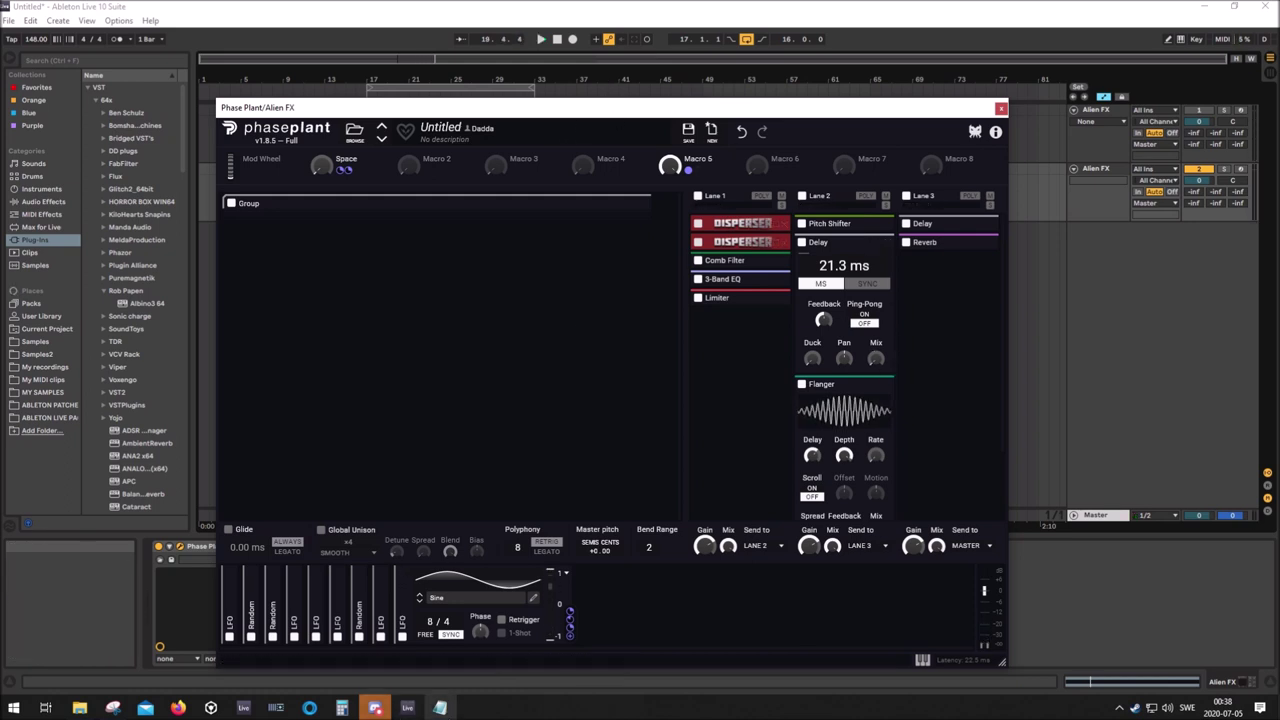
Add the note "now for some Macro-mapping" in Anteckningar and return to Phase Plant
left_click(440, 708)
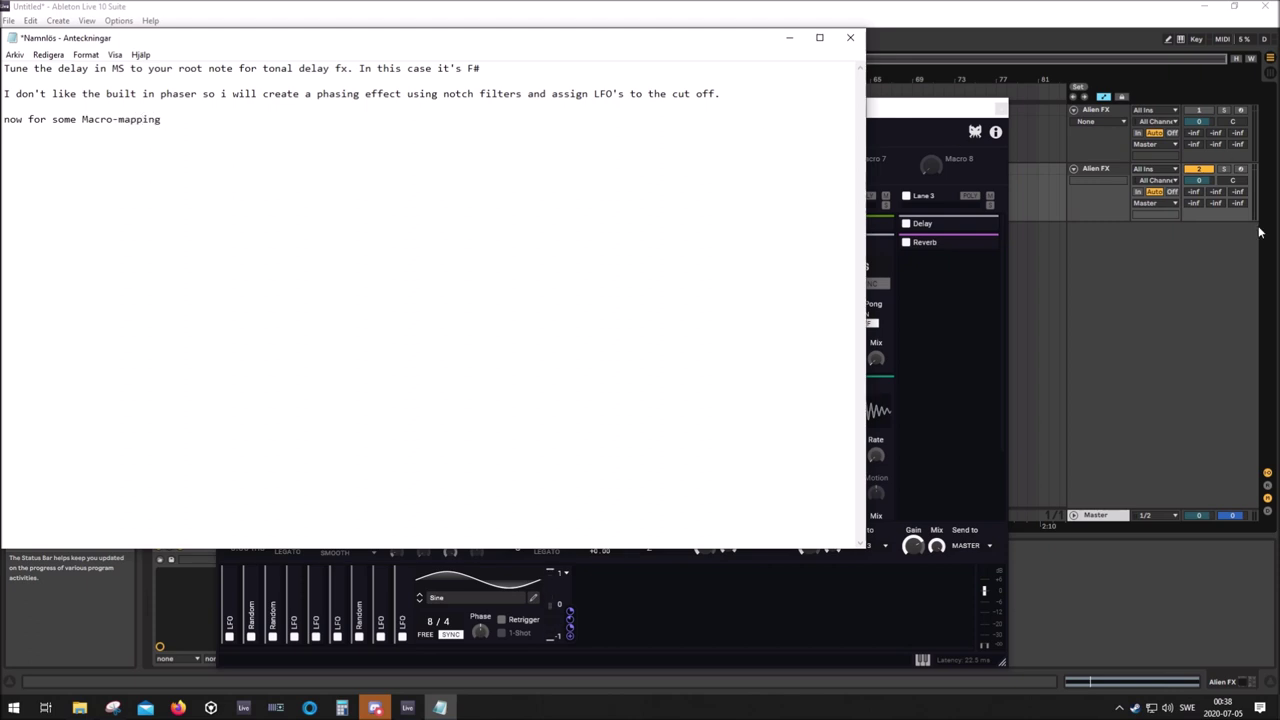
left_click(919, 329)
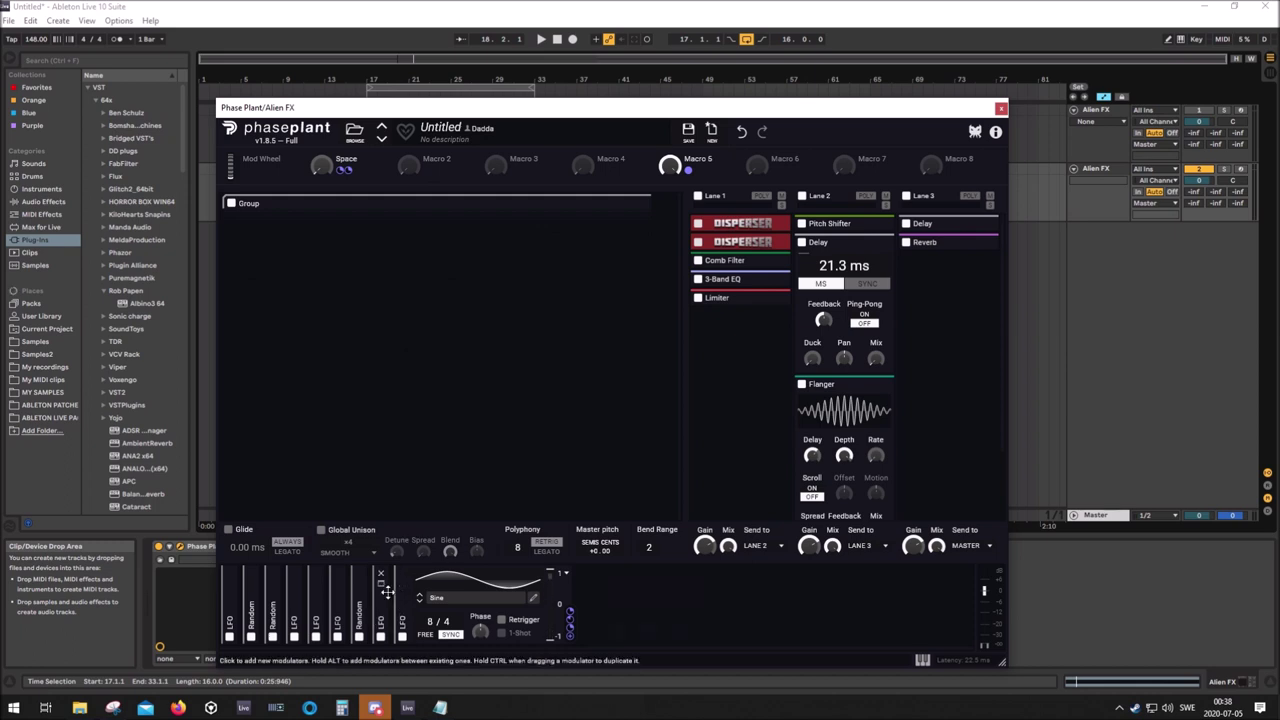
Expand the 0.62 Hz LFO driving the Pitch Shifter, map Macro 2 to its output depth, and play the sound
left_click(384, 590)
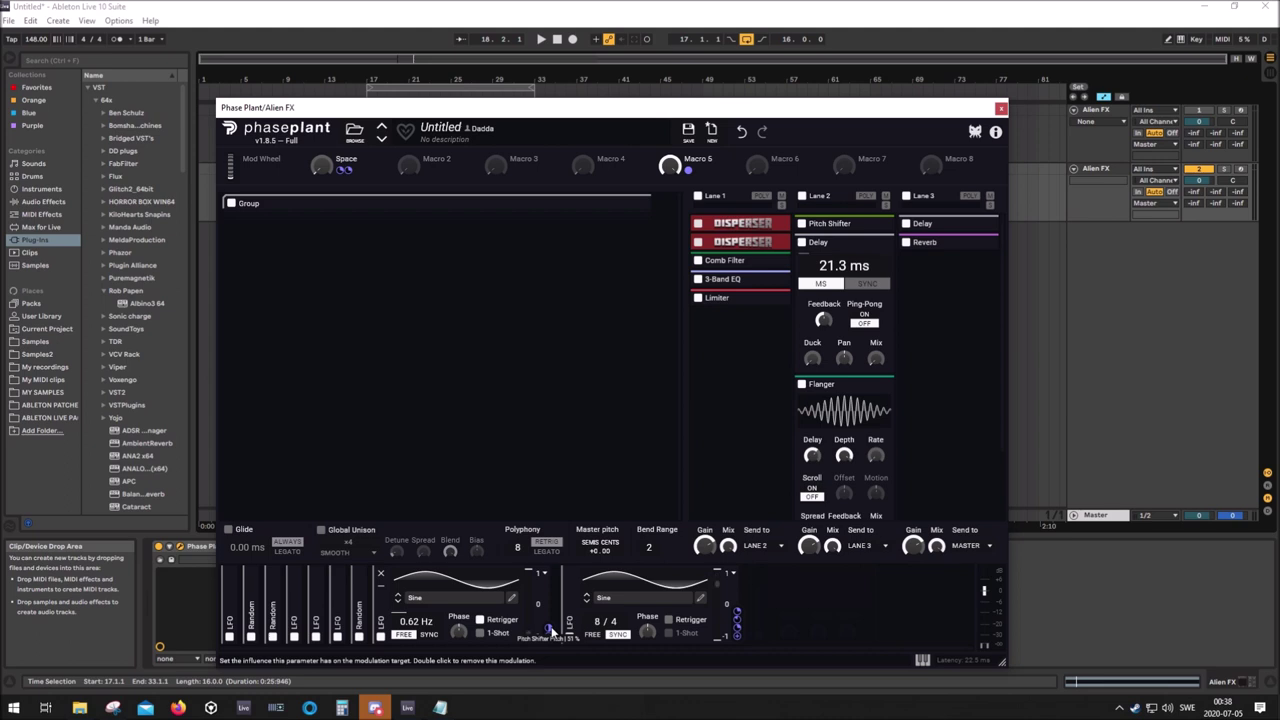
key("space")
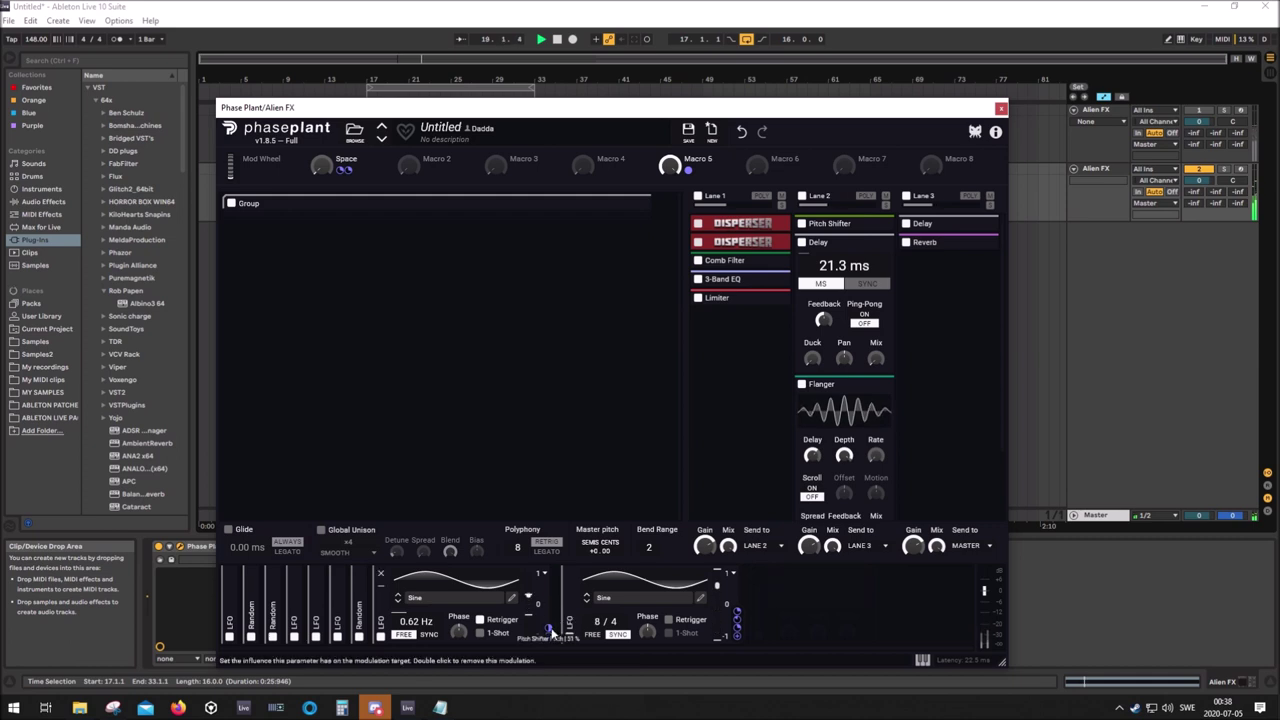
key("space")
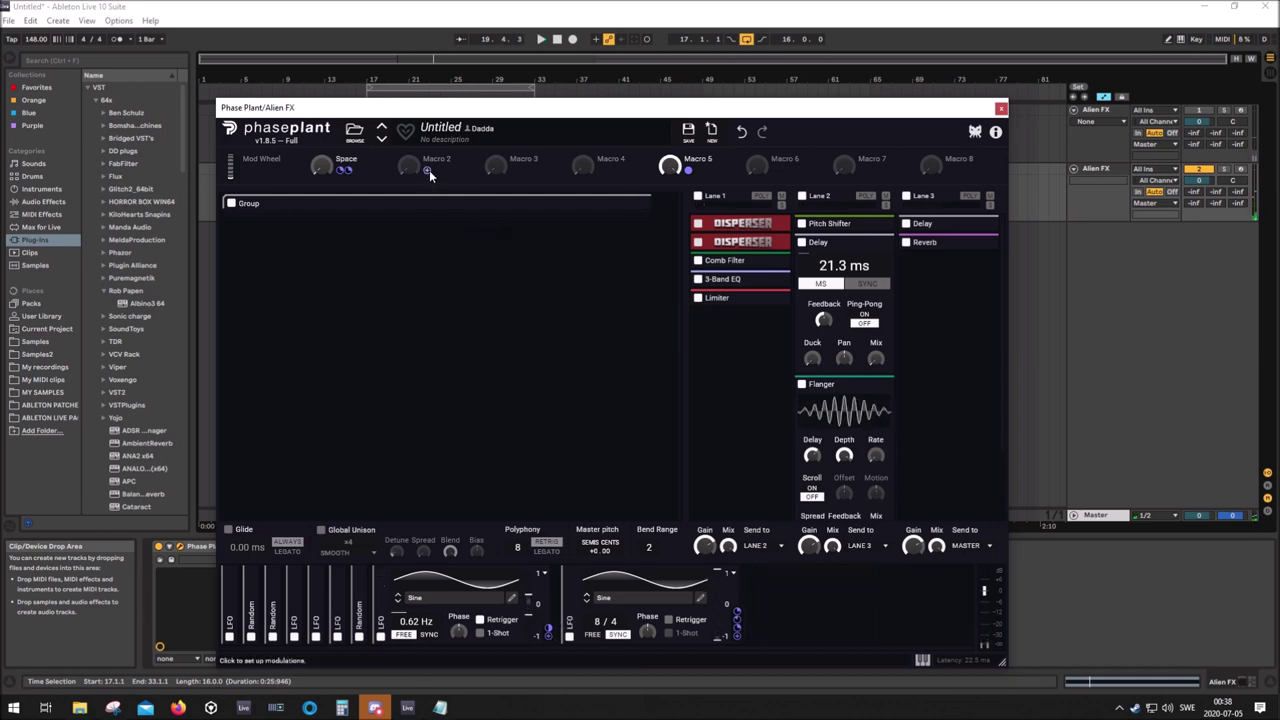
left_click(429, 170)
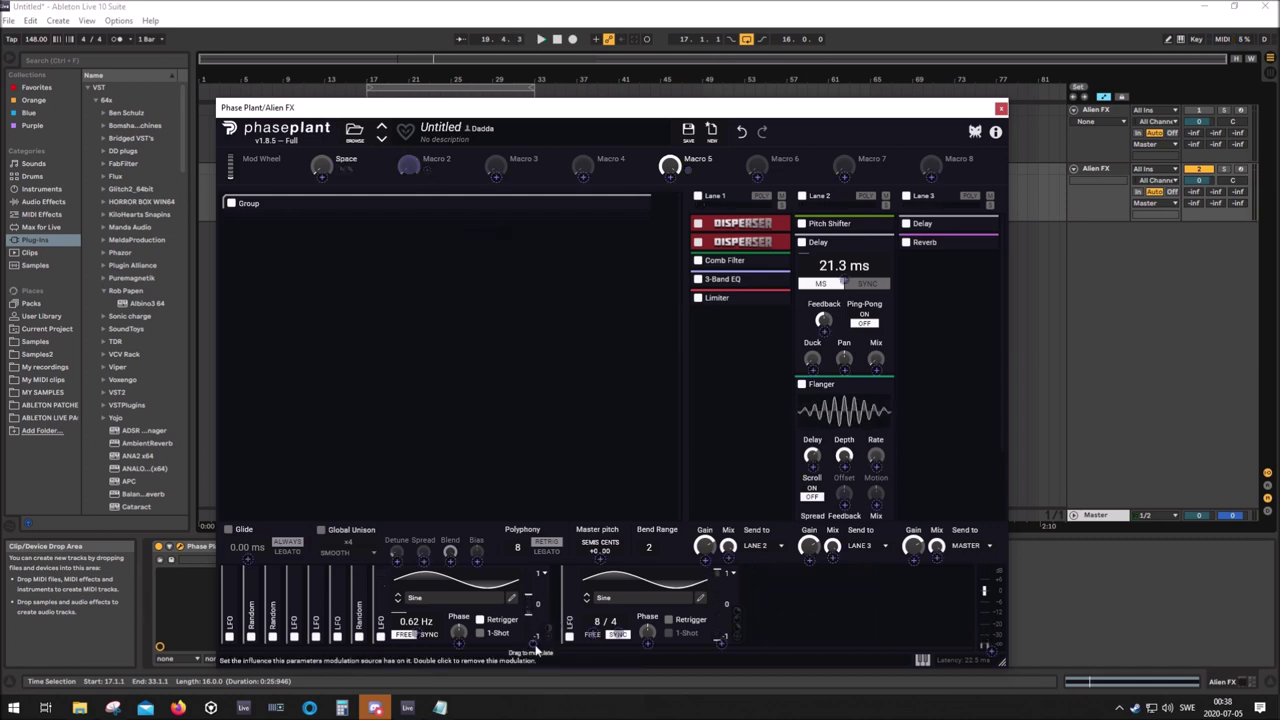
left_click(447, 228)
key("space")
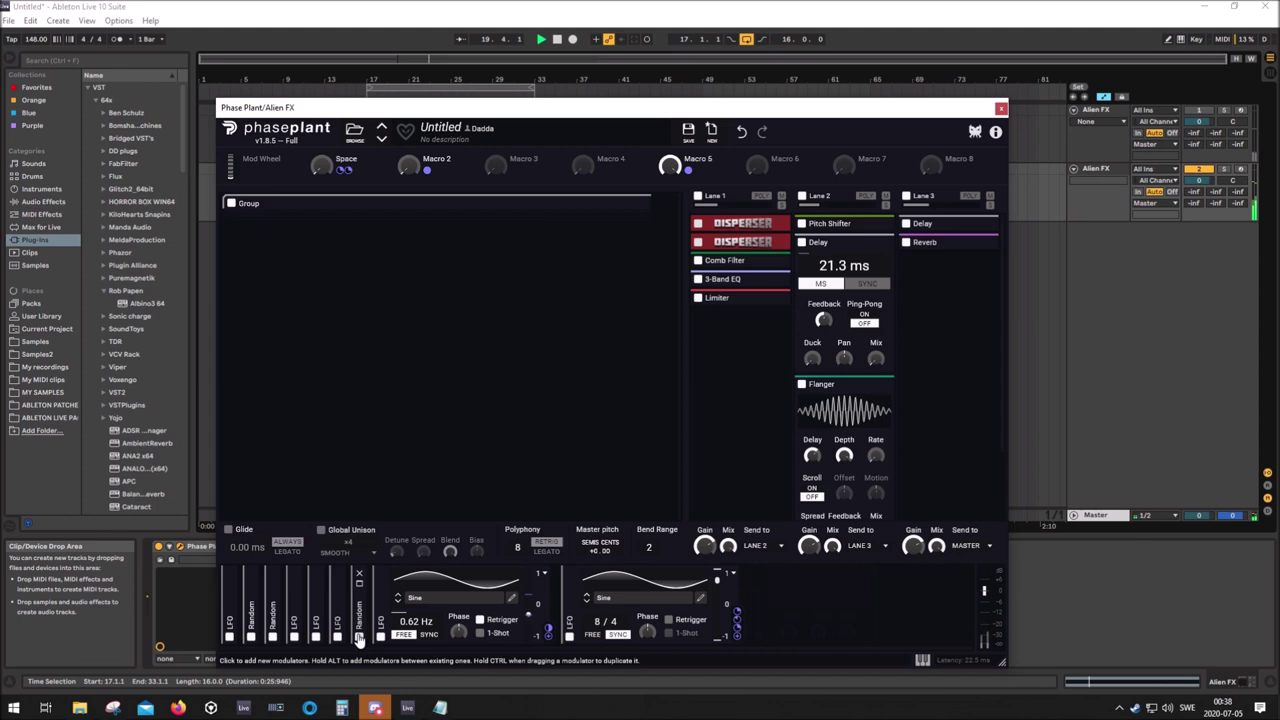
Expand the 1/8 Random modulator, map Macro 2 to the 32/4 LFO's output depth, and expand the 16/4 LFO beside it
left_click(362, 590)
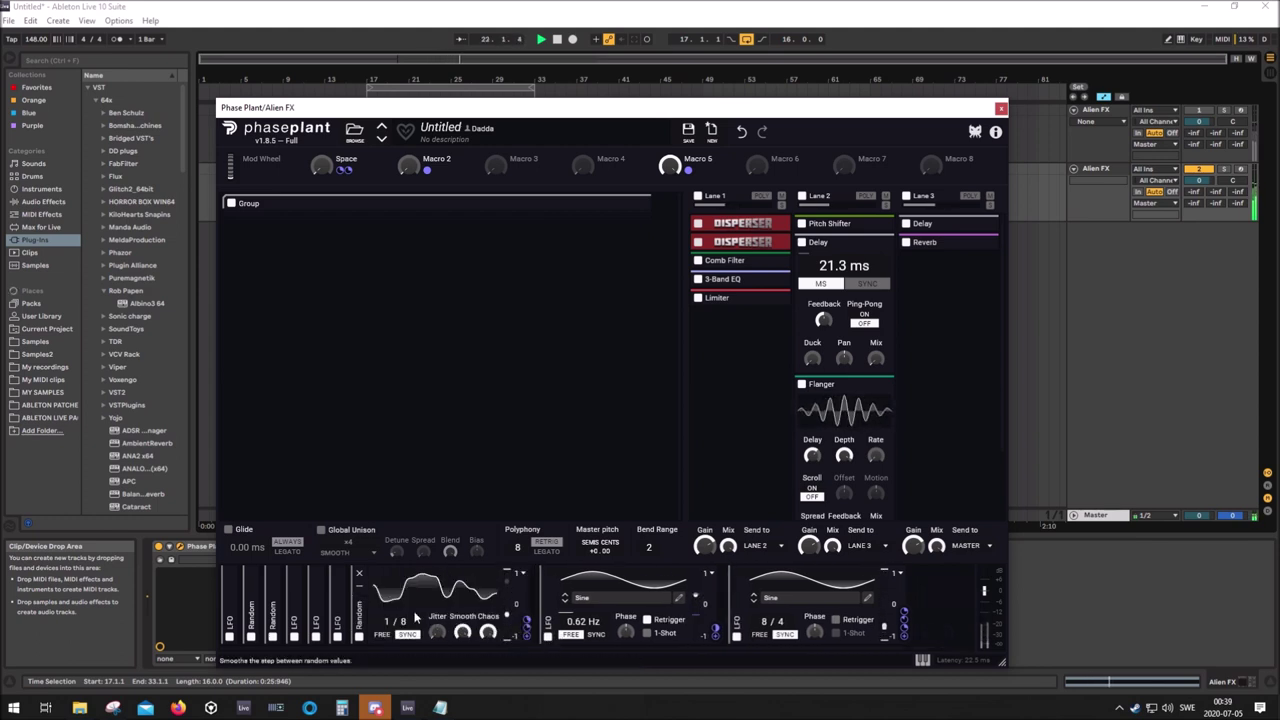
left_click(337, 604)
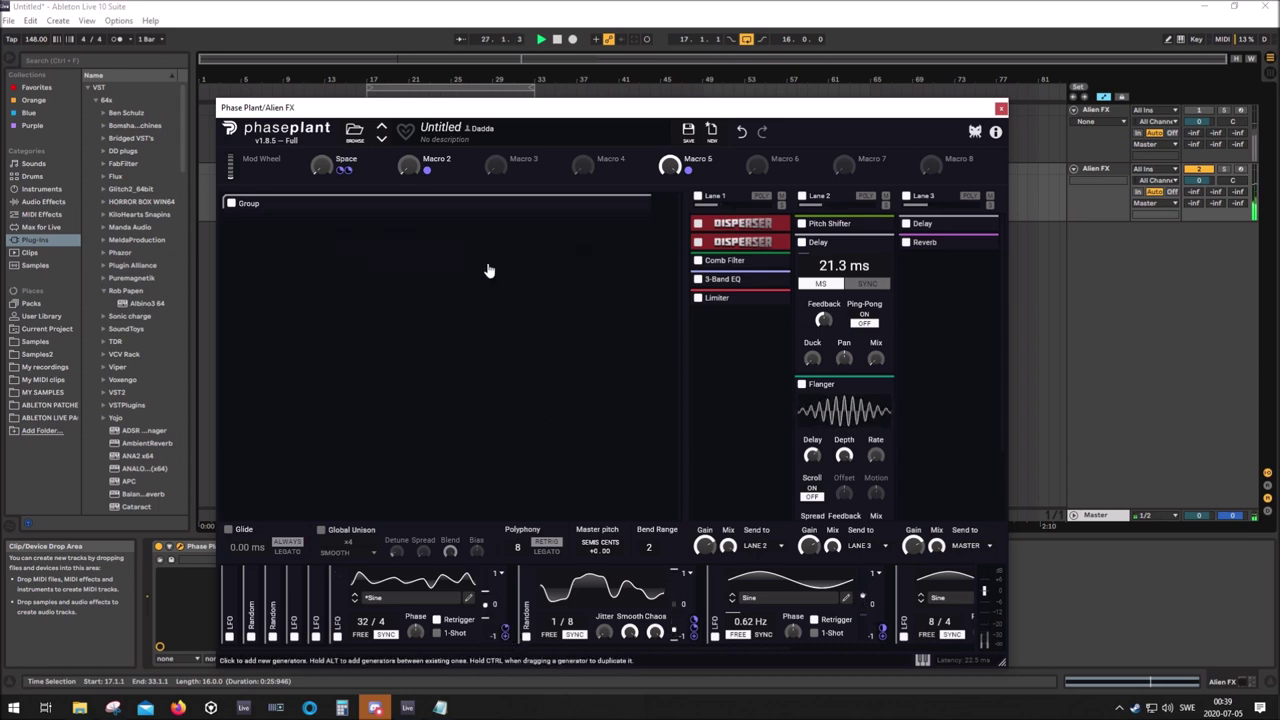
left_click_drag(427, 170, 490, 643)
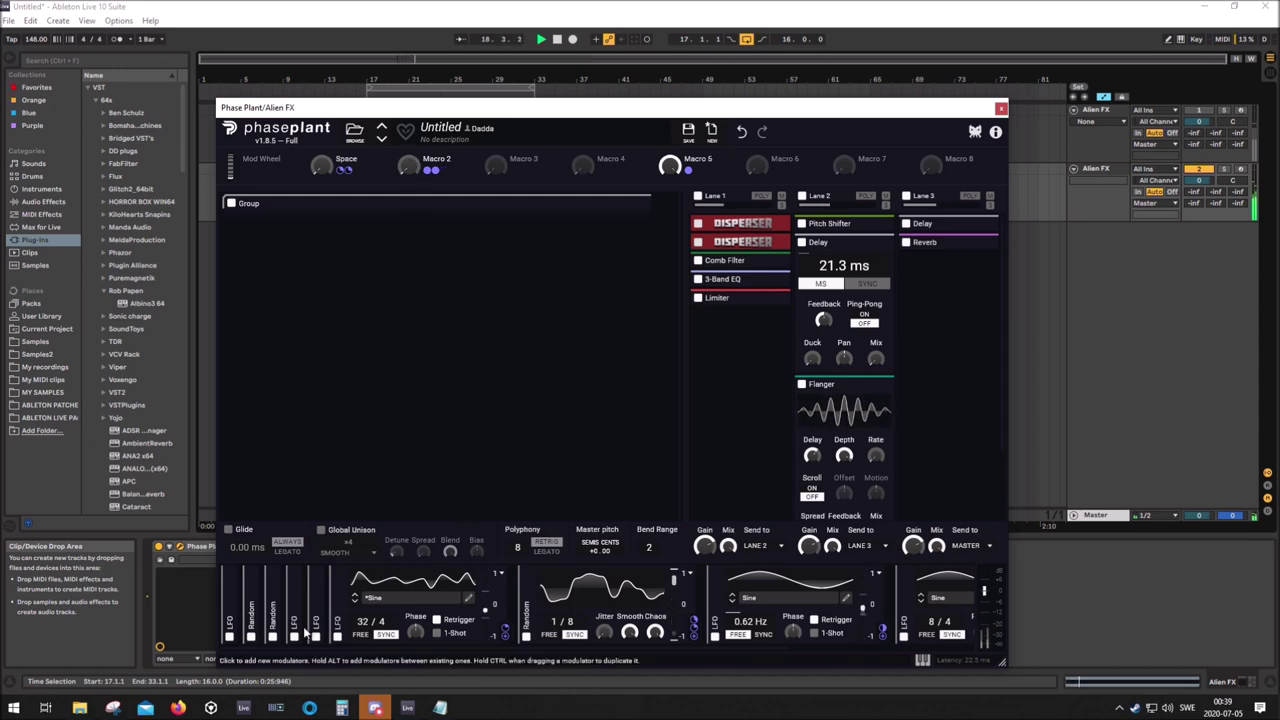
left_click(320, 588)
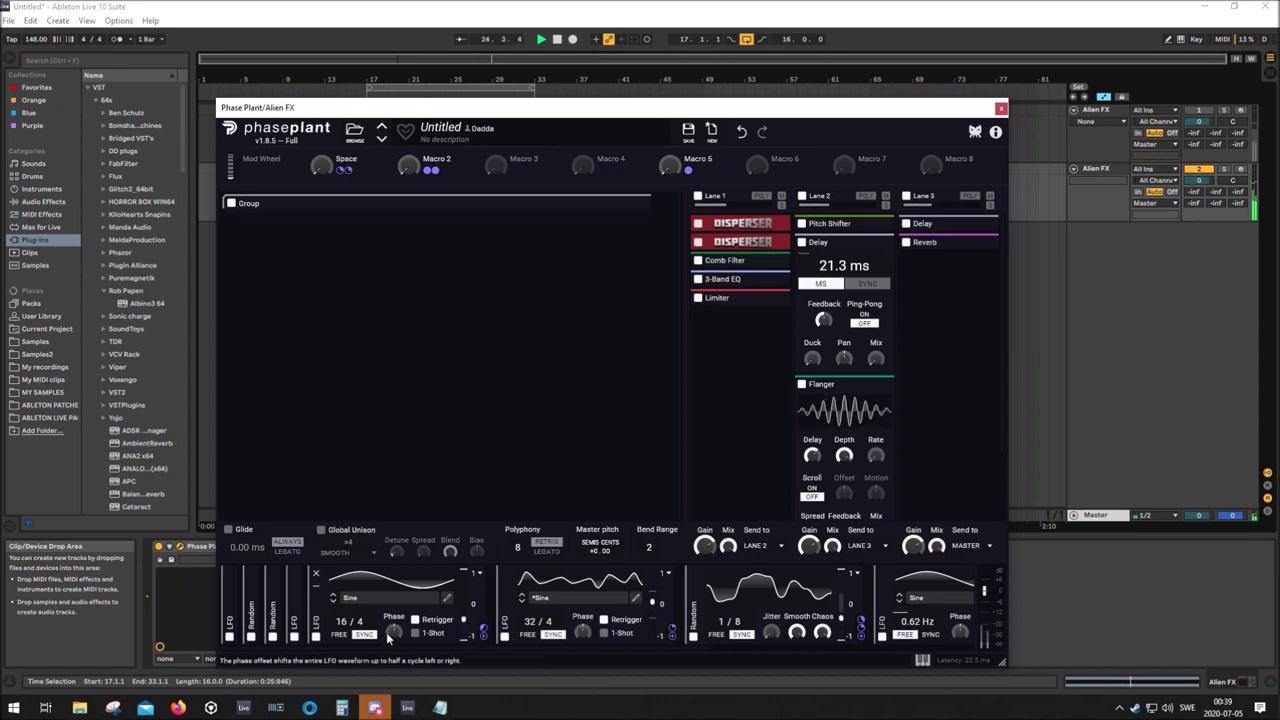
Rename Macro 2 to "Pitch Depth"
left_click_drag(343, 621, 343, 648)
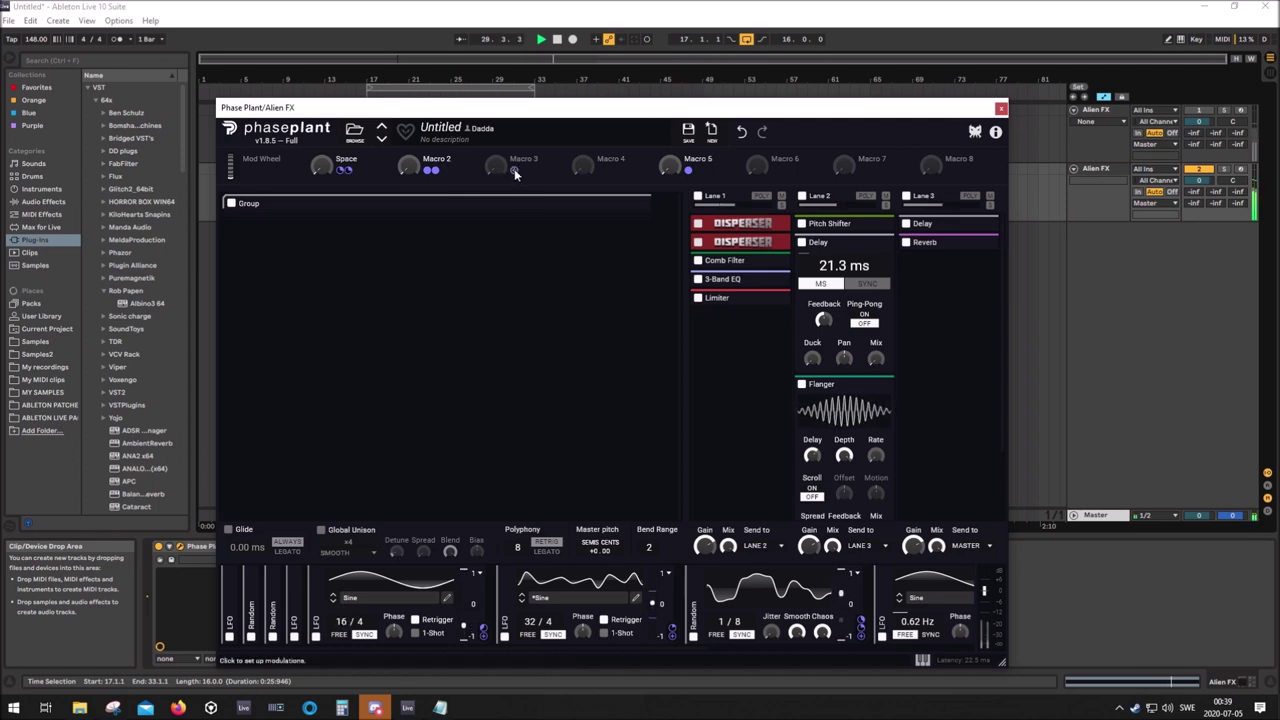
type("LFO")
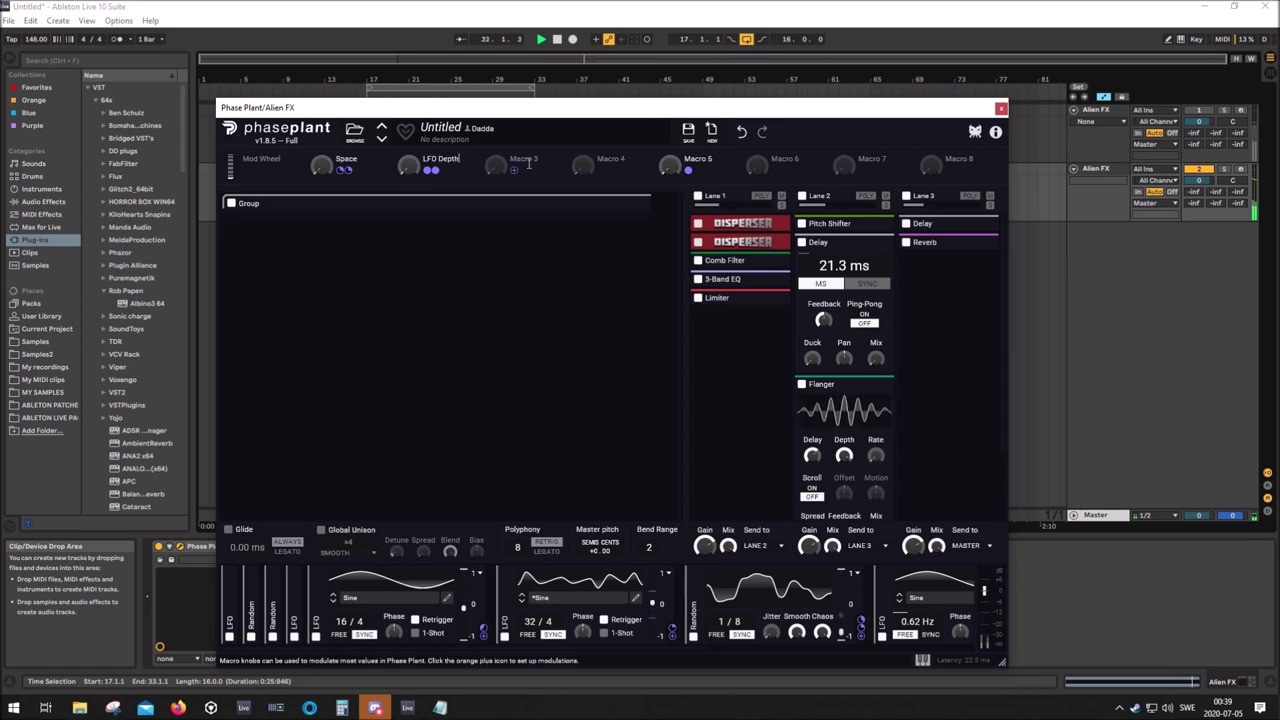
type(" Depth")
key("BackSpace")
key("BackSpace")
key("BackSpace")
key("BackSpace")
key("BackSpace")
key("BackSpace")
type("Pitch Depth")
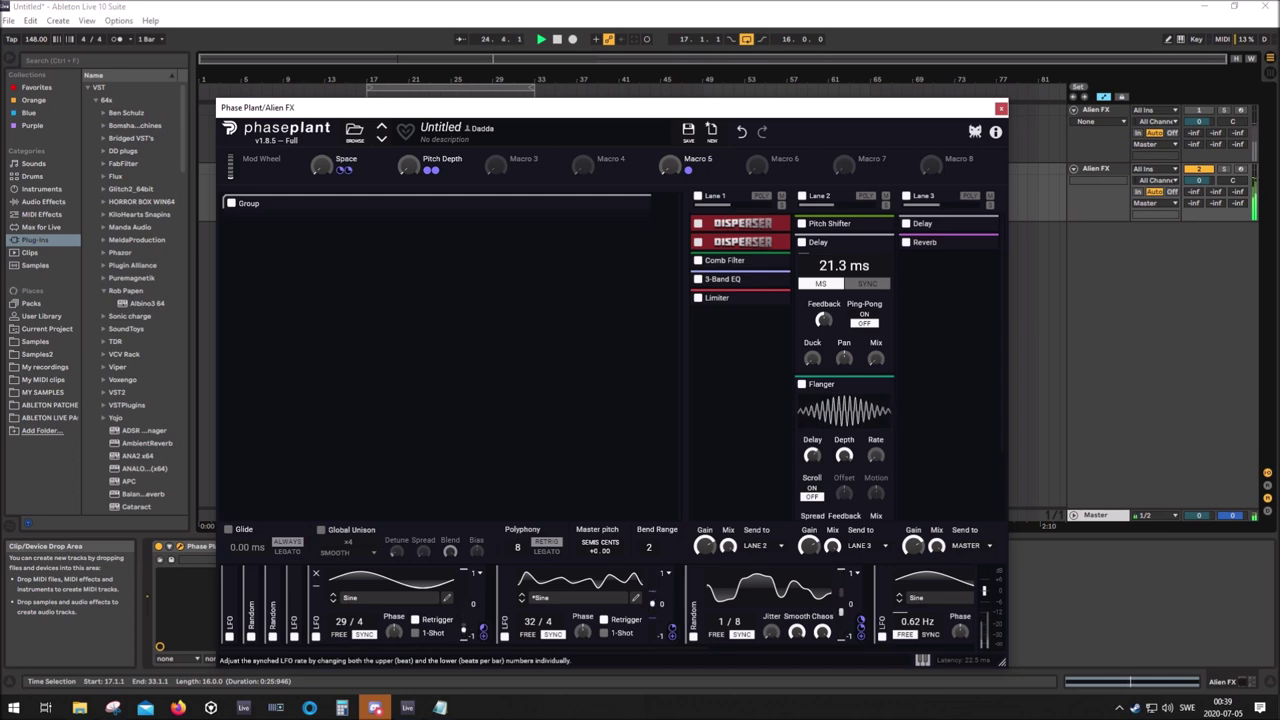
Try a different rate on the 16/4 LFO and lower its output scale to 0% while auditioning the sound
left_click_drag(343, 621, 343, 640)
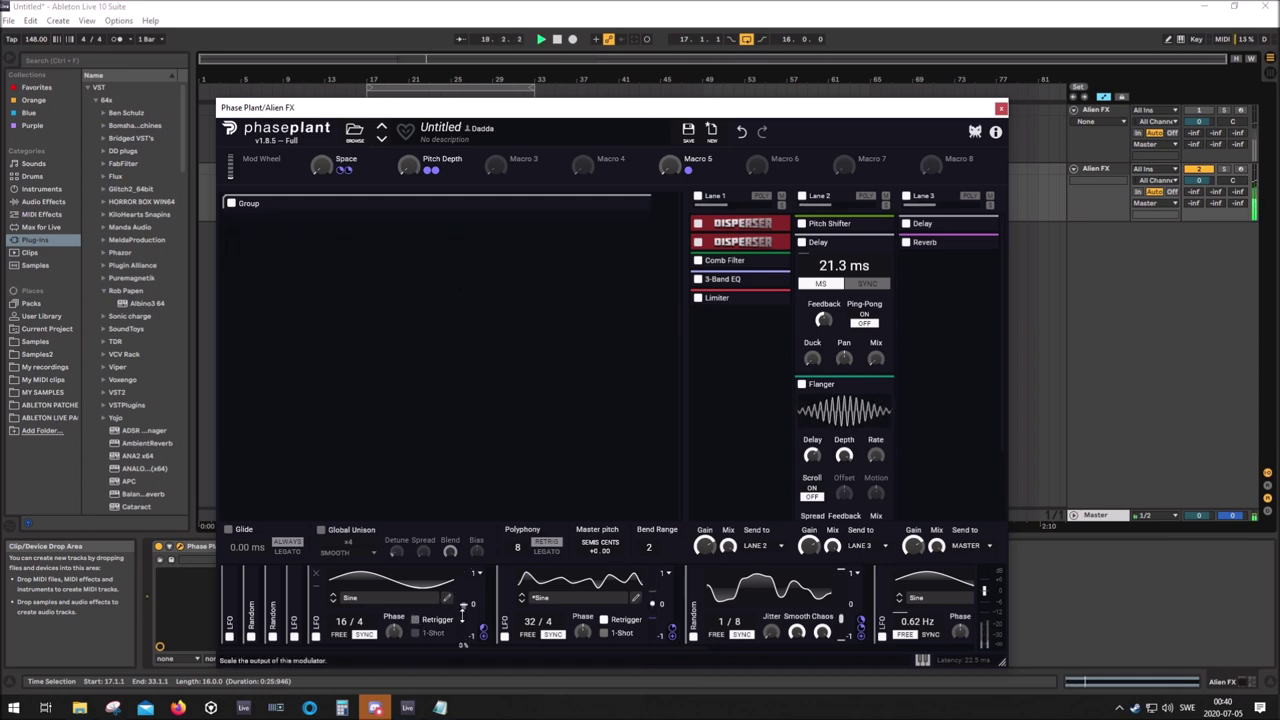
left_click_drag(462, 597, 464, 608)
key("space")
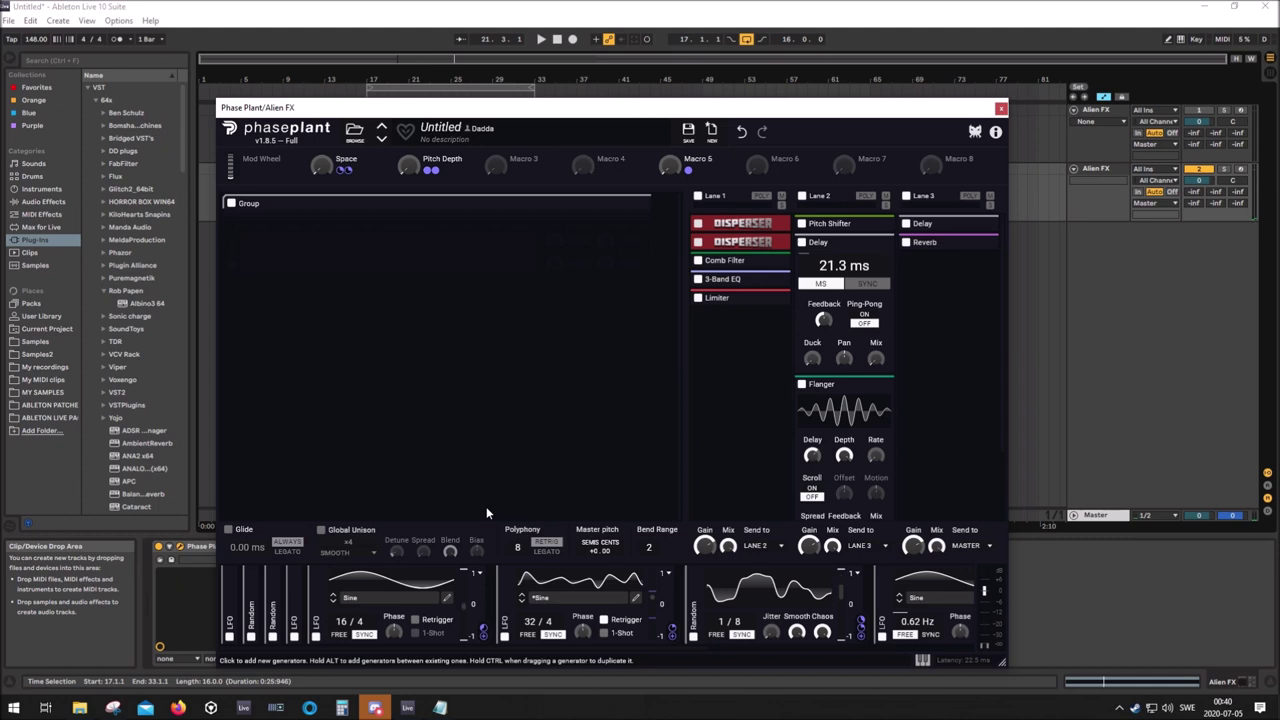
key("space")
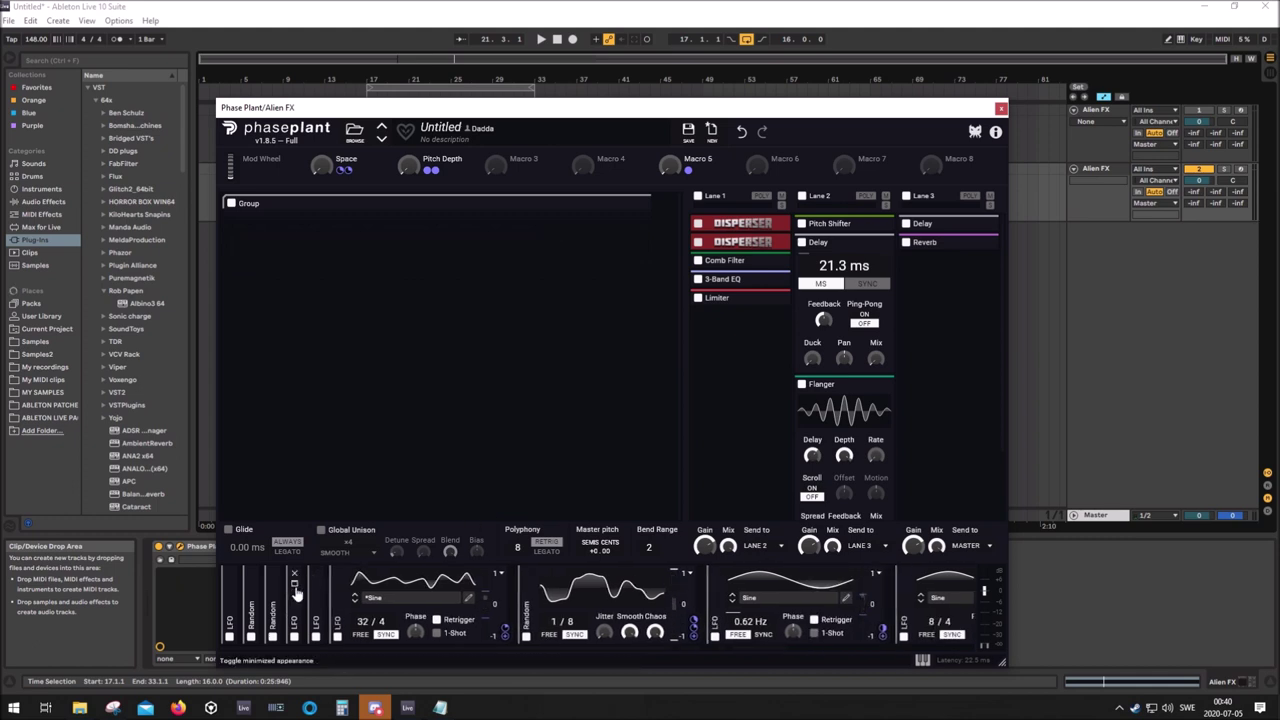
Expand the 1/16 Random modulator beside the minimized LFOs and test its output scale up to 100% during playback
left_click(316, 573)
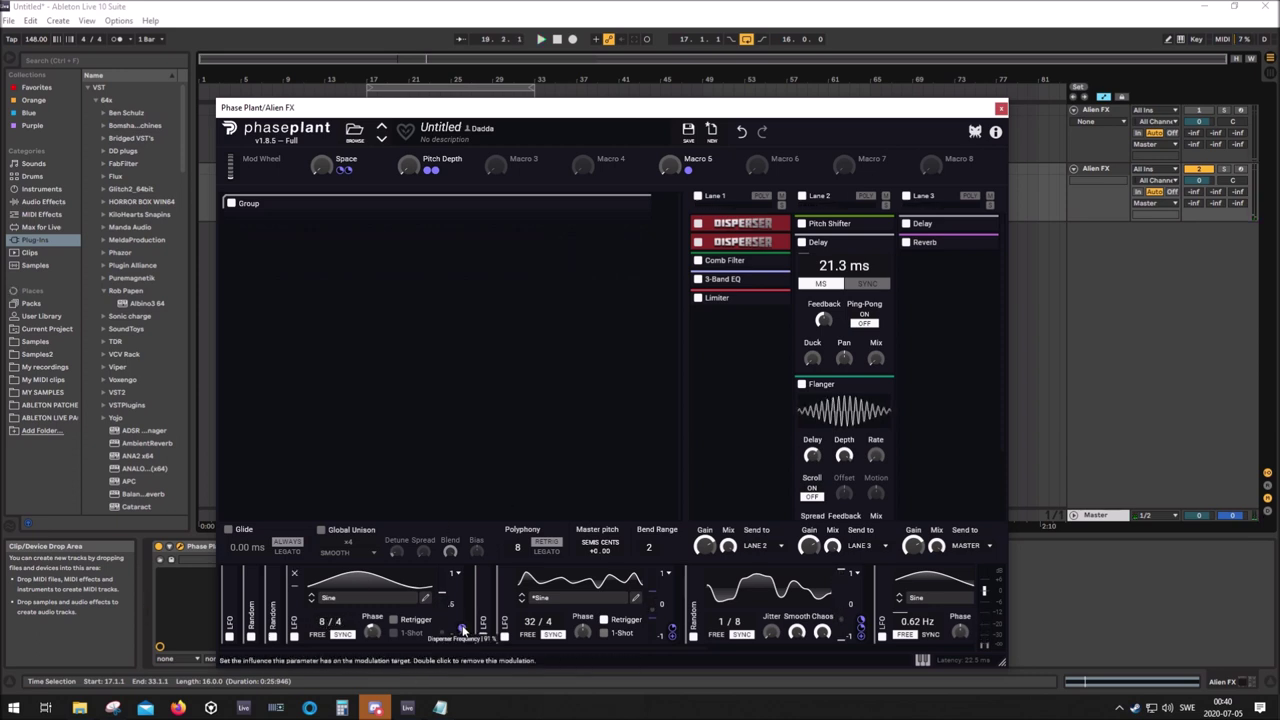
scroll(400, 610, "up", 2)
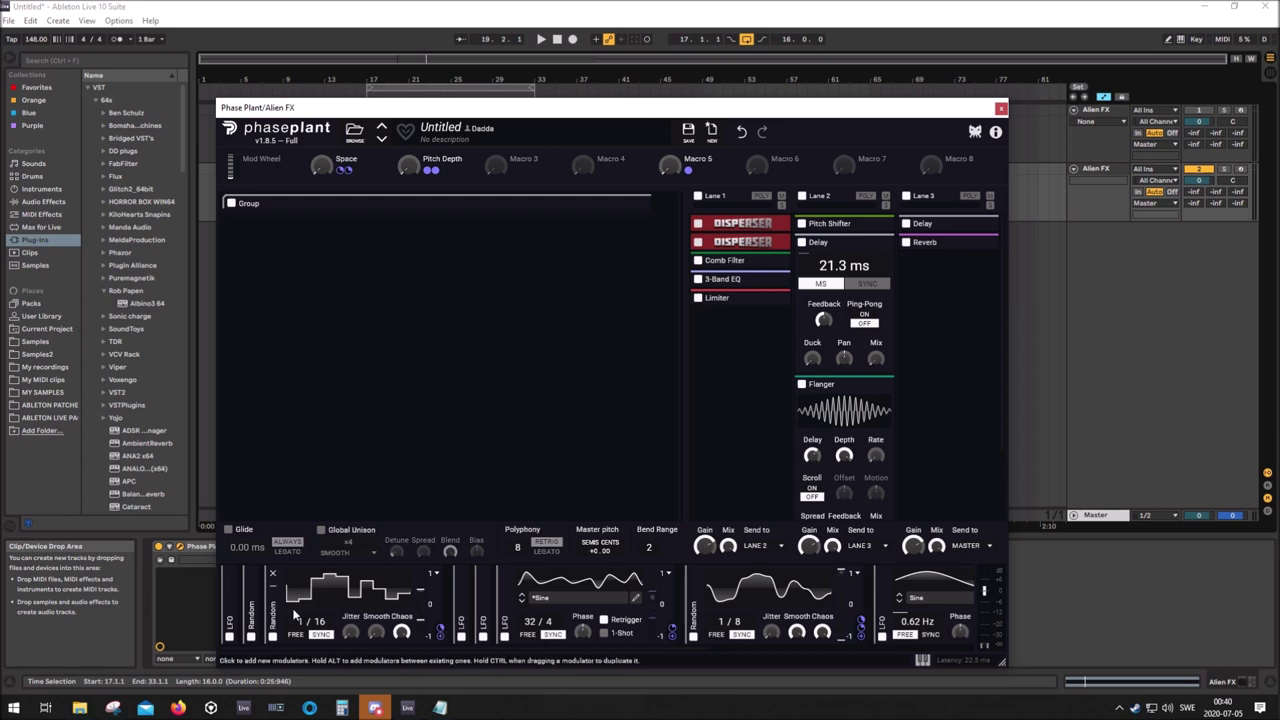
key("space")
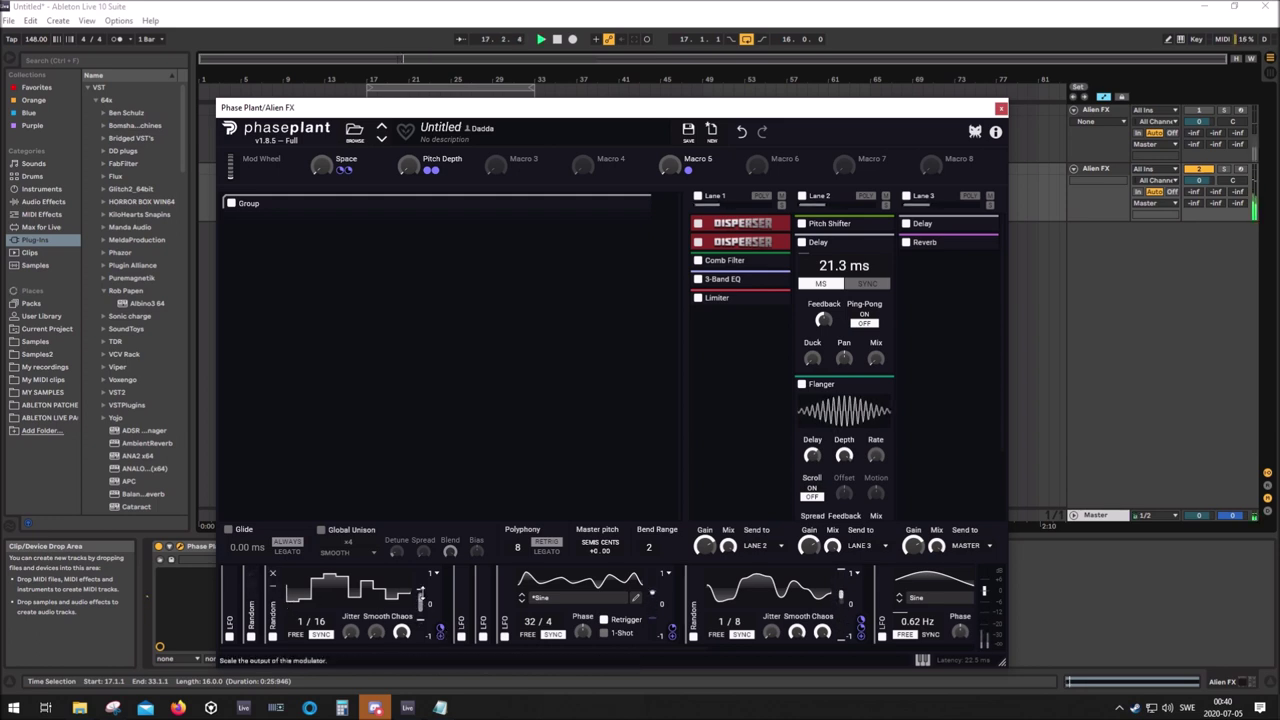
left_click_drag(420, 594, 426, 560)
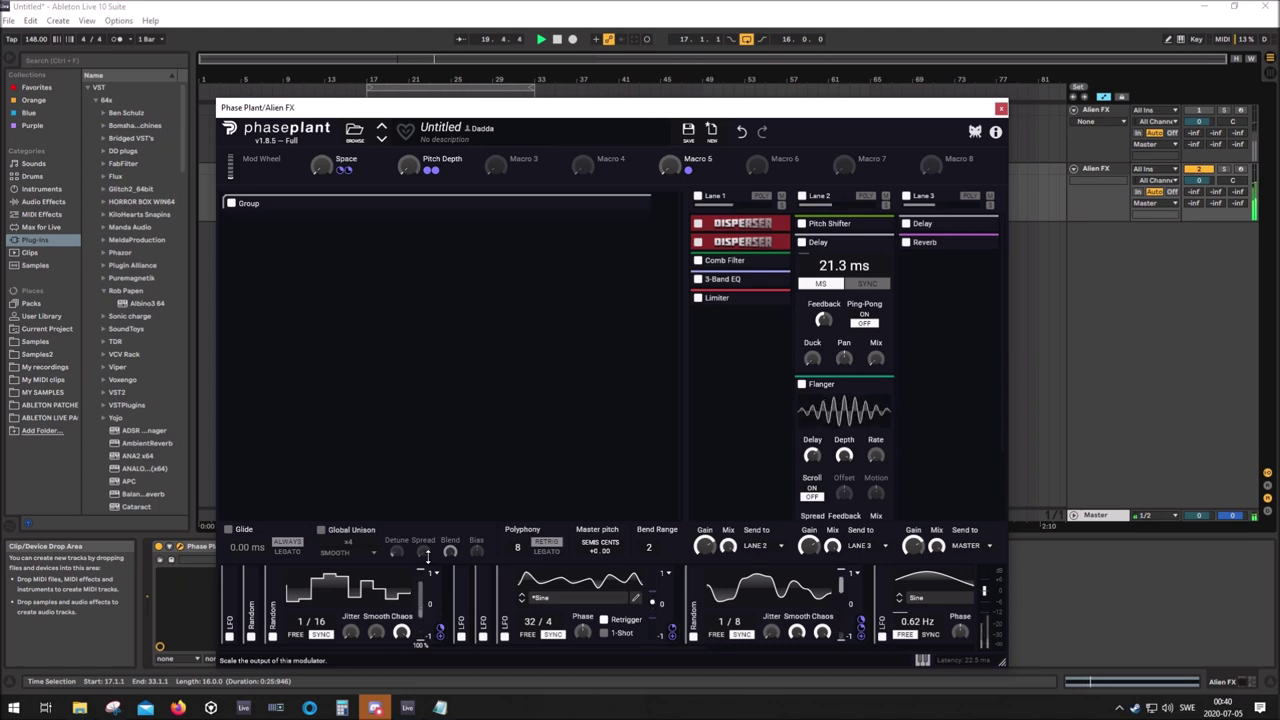
left_click_drag(427, 556, 420, 578)
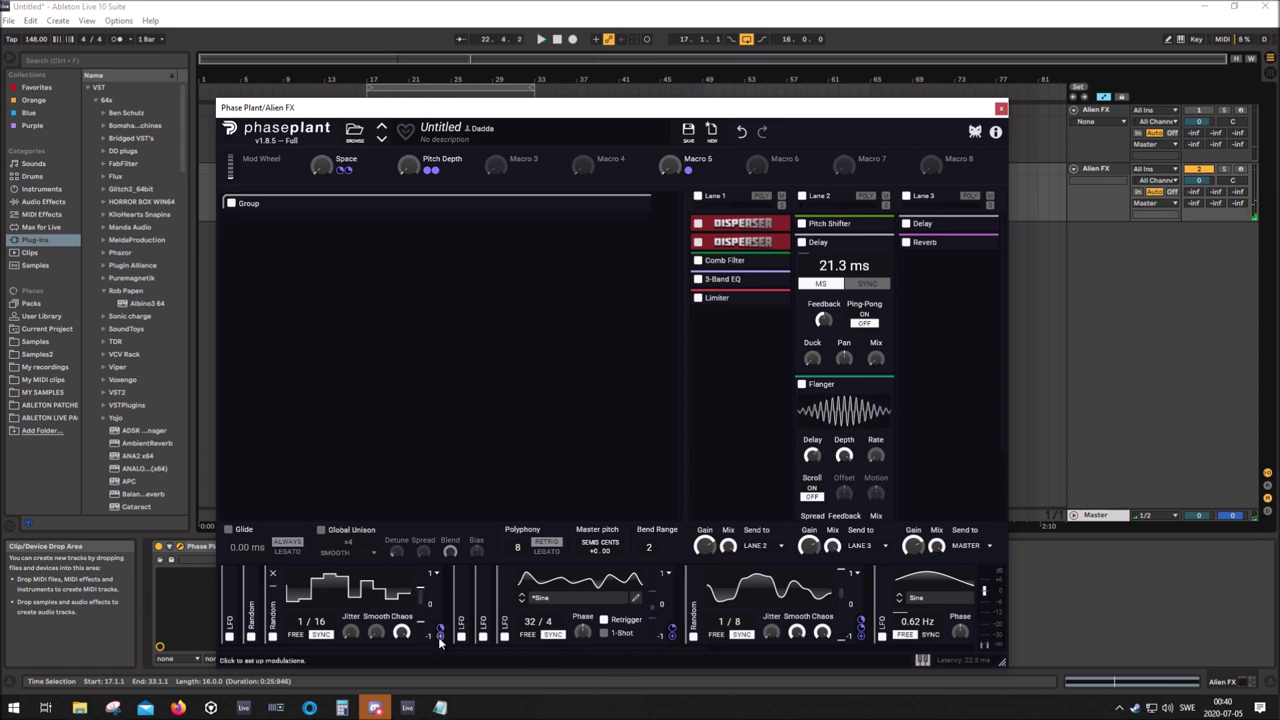
left_click(440, 643)
left_click(495, 177)
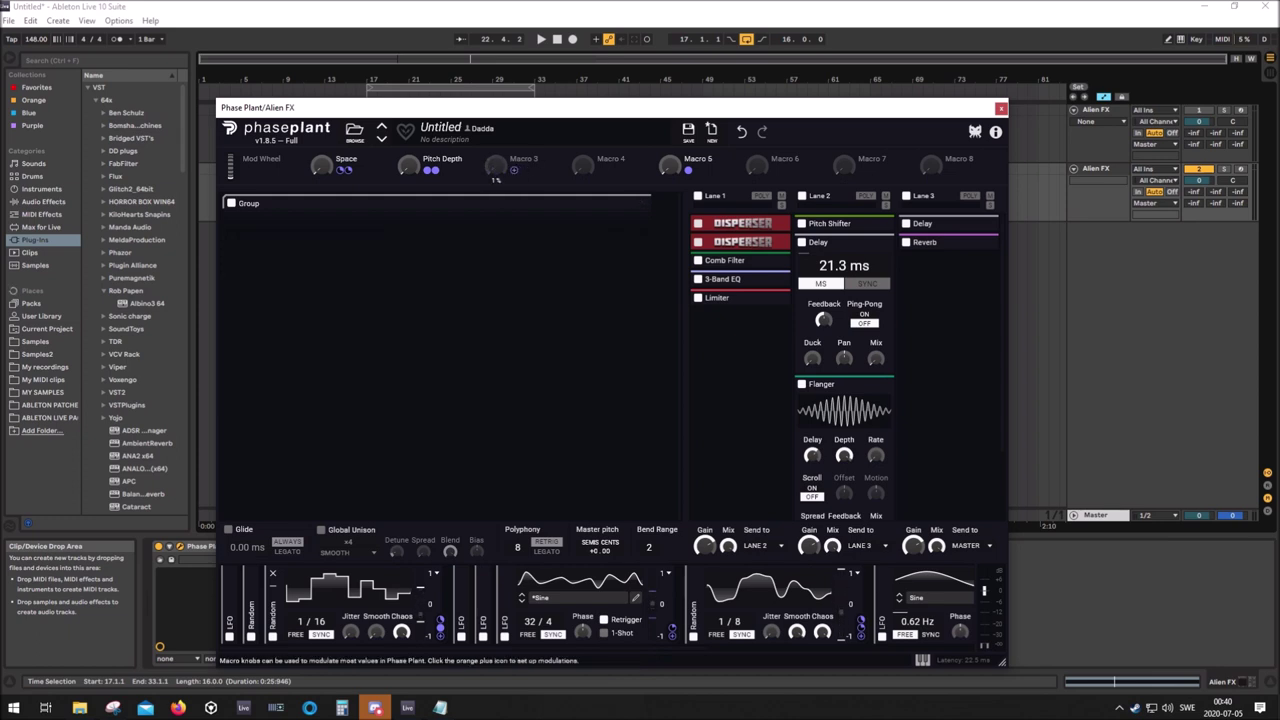
left_click(525, 158)
right_click(505, 258)
left_click(537, 443)
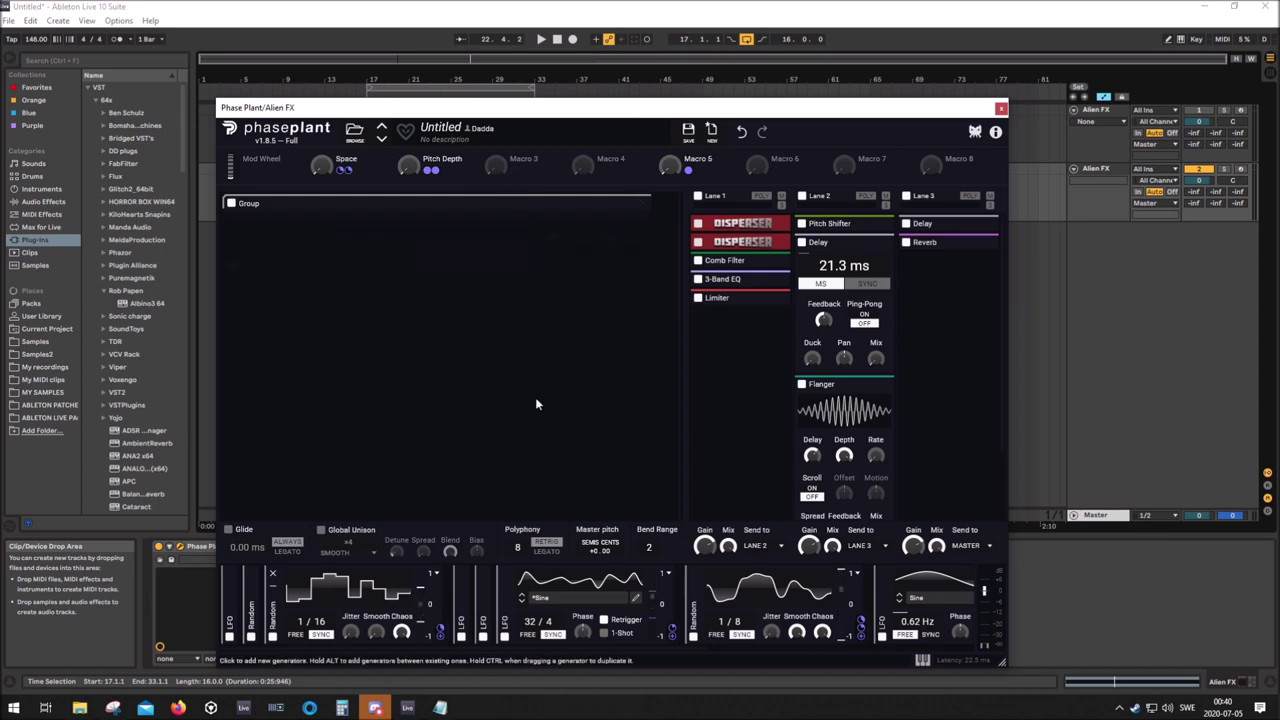
Map Macro 3 to the 1/16 Random modulator's output scale and rename the macro "Start Pos"
left_click_drag(493, 165, 429, 638)
key("space")
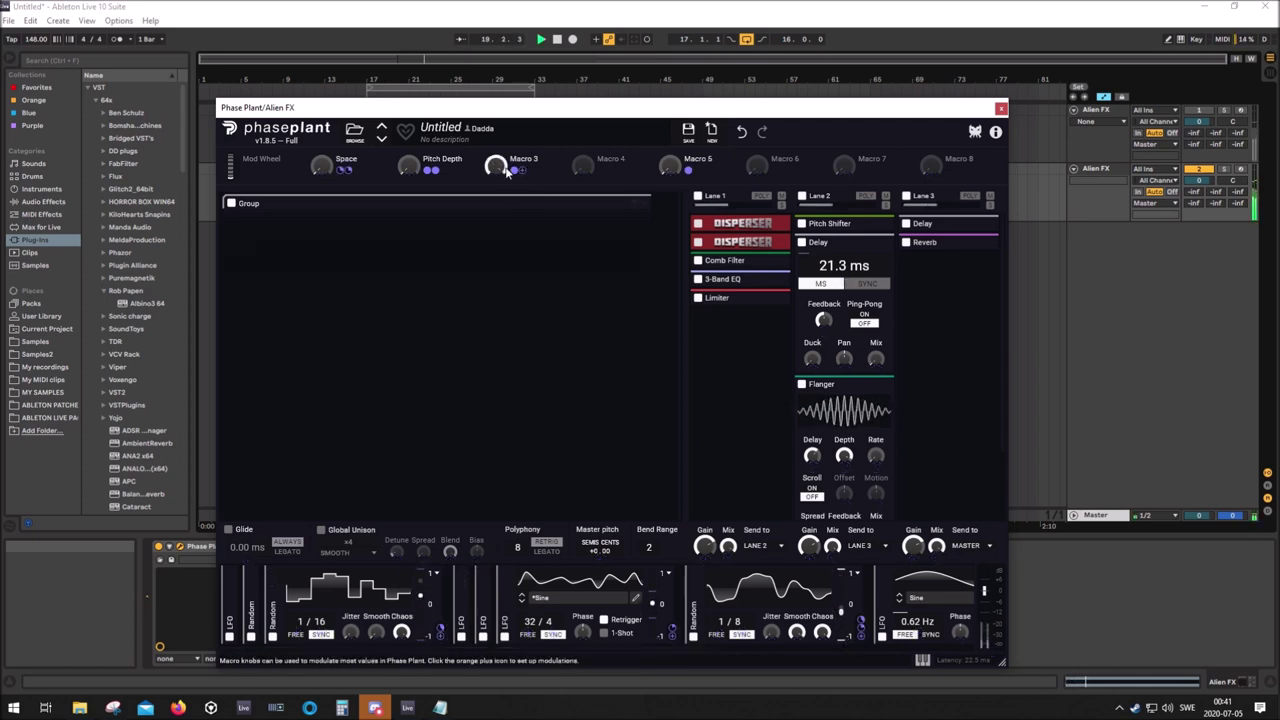
double_click(524, 158)
type("Stac")
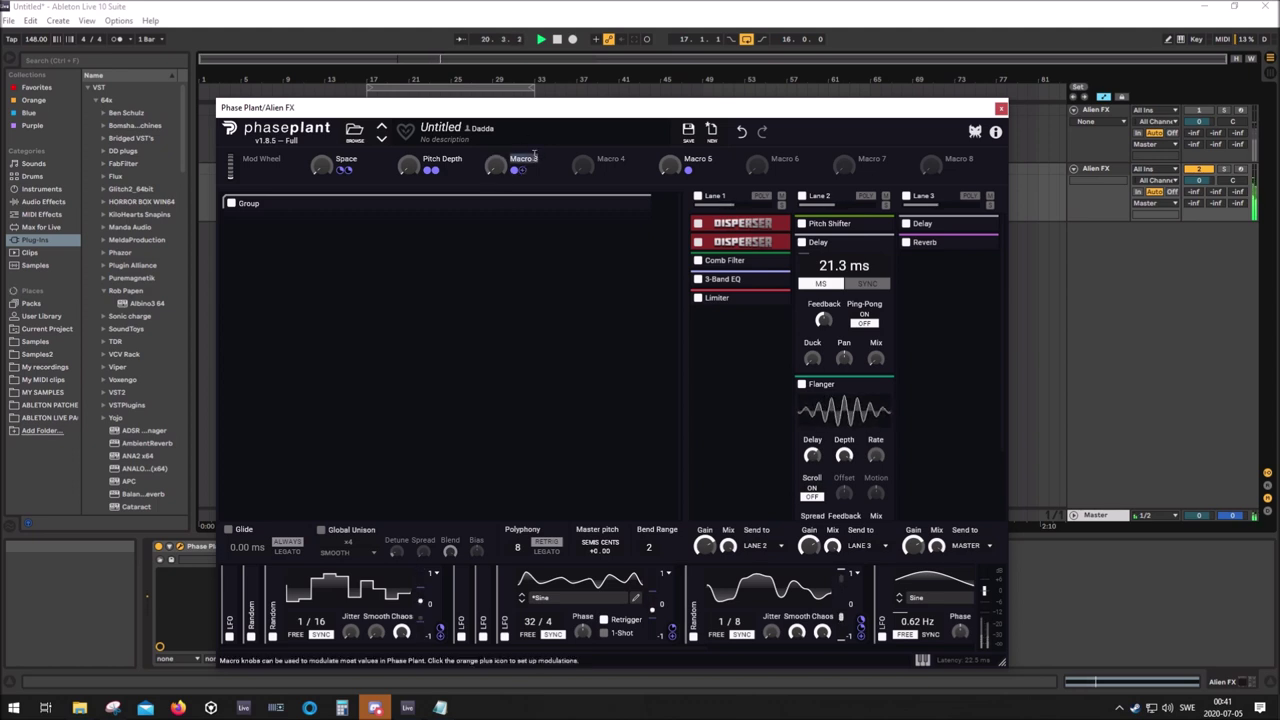
type("t Pos")
key("Return")
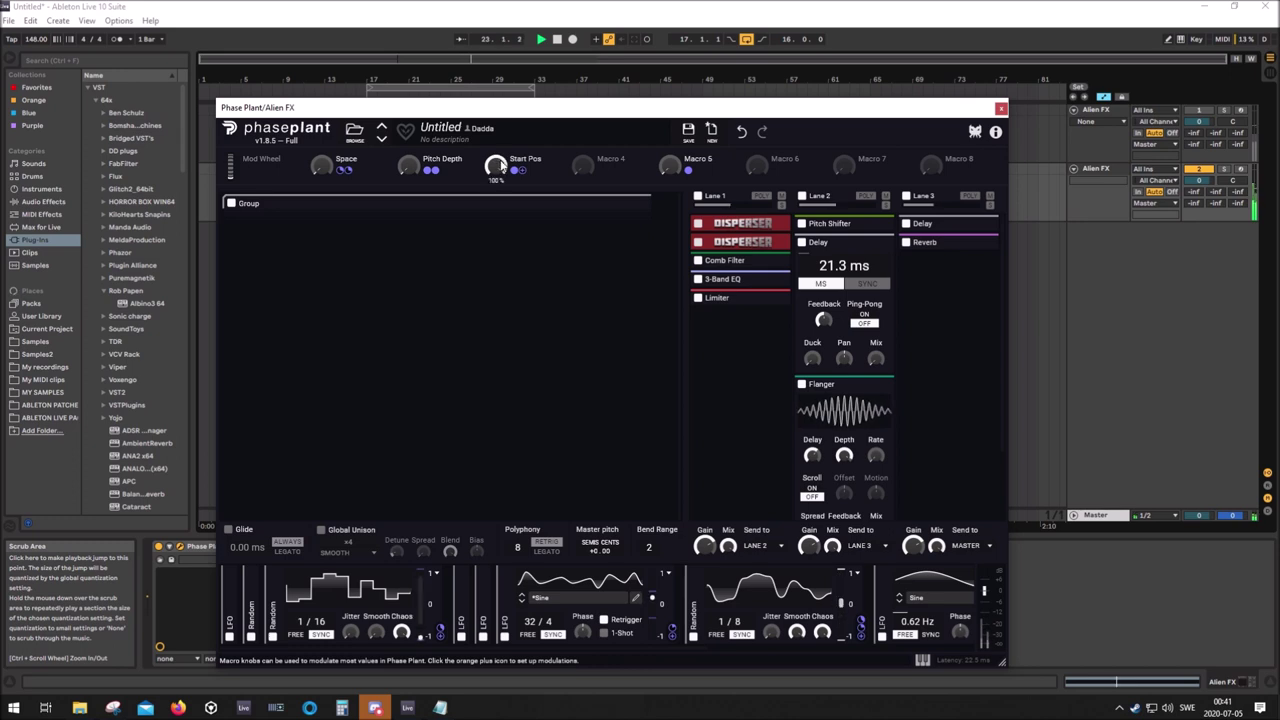
left_click_drag(502, 165, 496, 172)
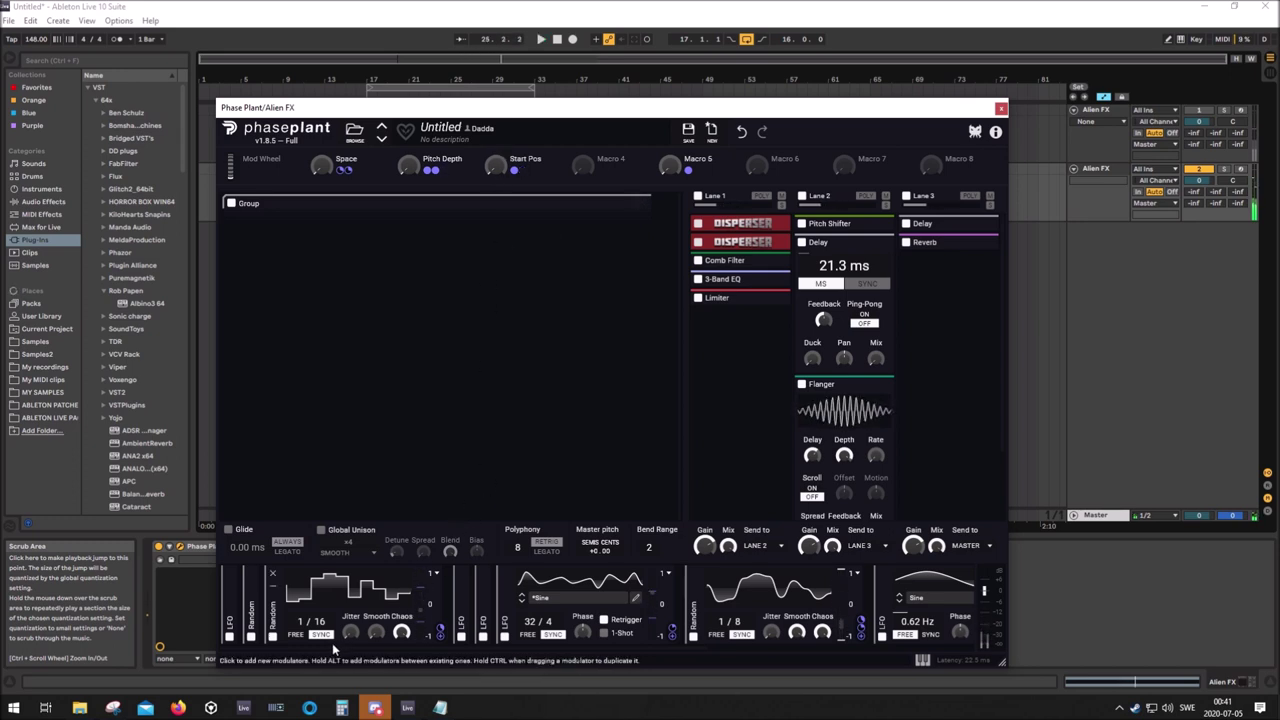
Collapse this Random modulator, expand the neighbouring 1/16 Random that drives pitch, and play the sound
left_click(273, 598)
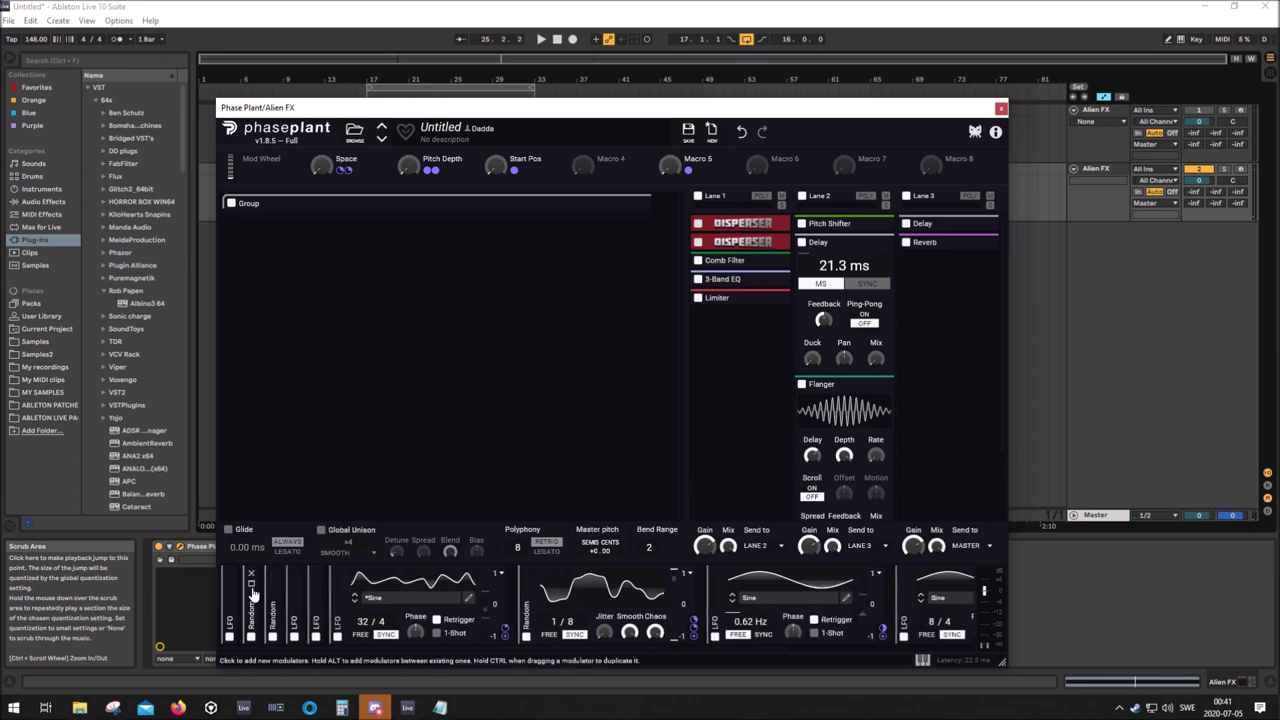
left_click(253, 590)
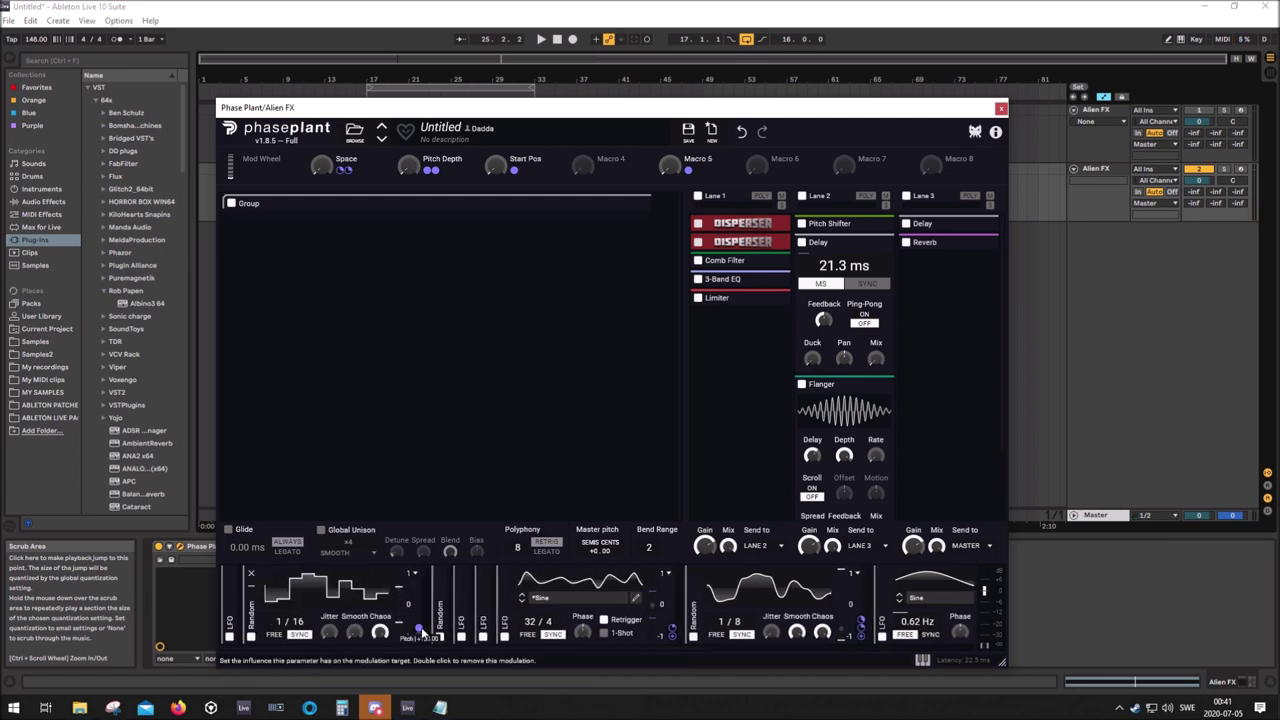
key("space")
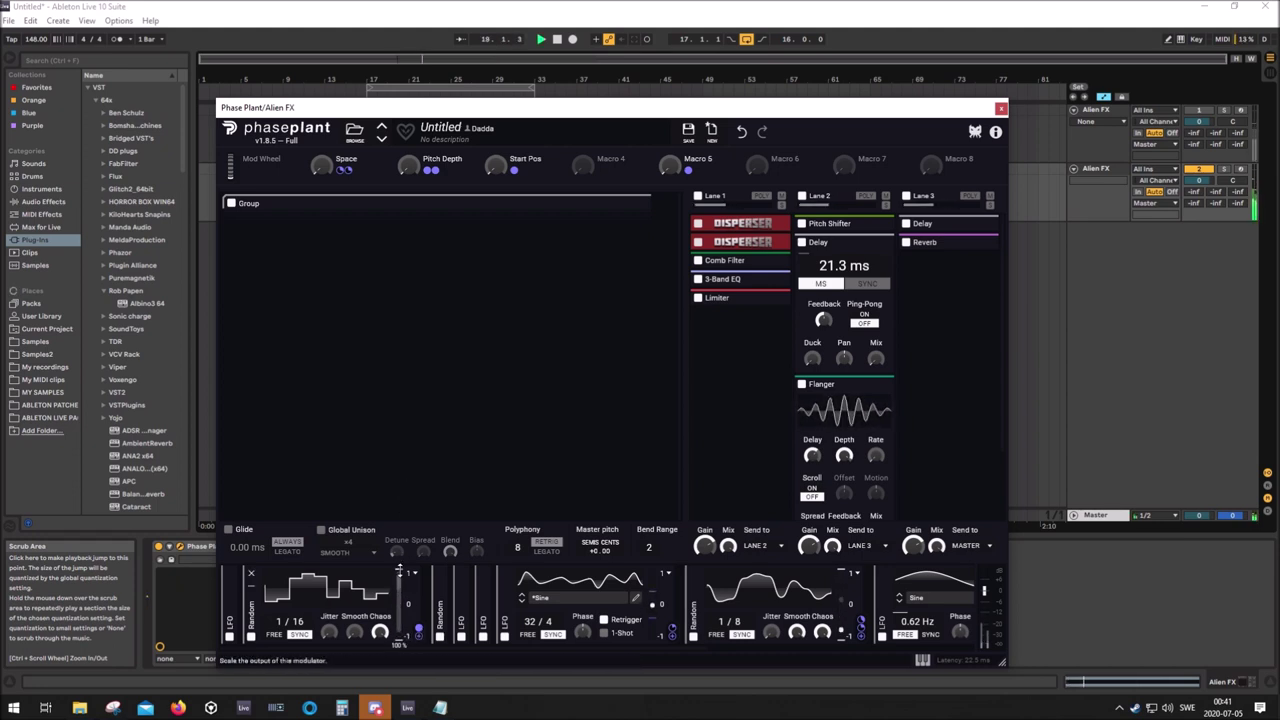
Try Pitch Depth on the 1/16 Random modulator's output scale, then remove that mapping and the modulator's pitch assignment
left_click_drag(419, 633, 410, 178)
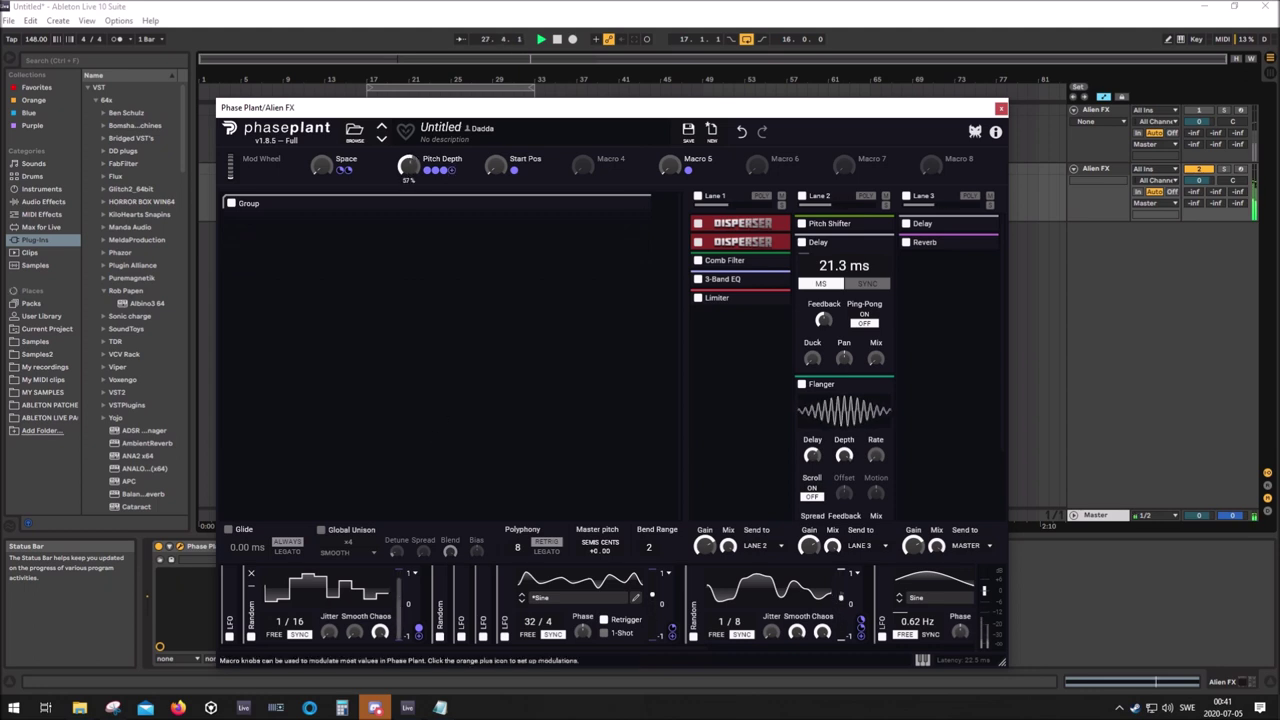
mouse_move(419, 630)
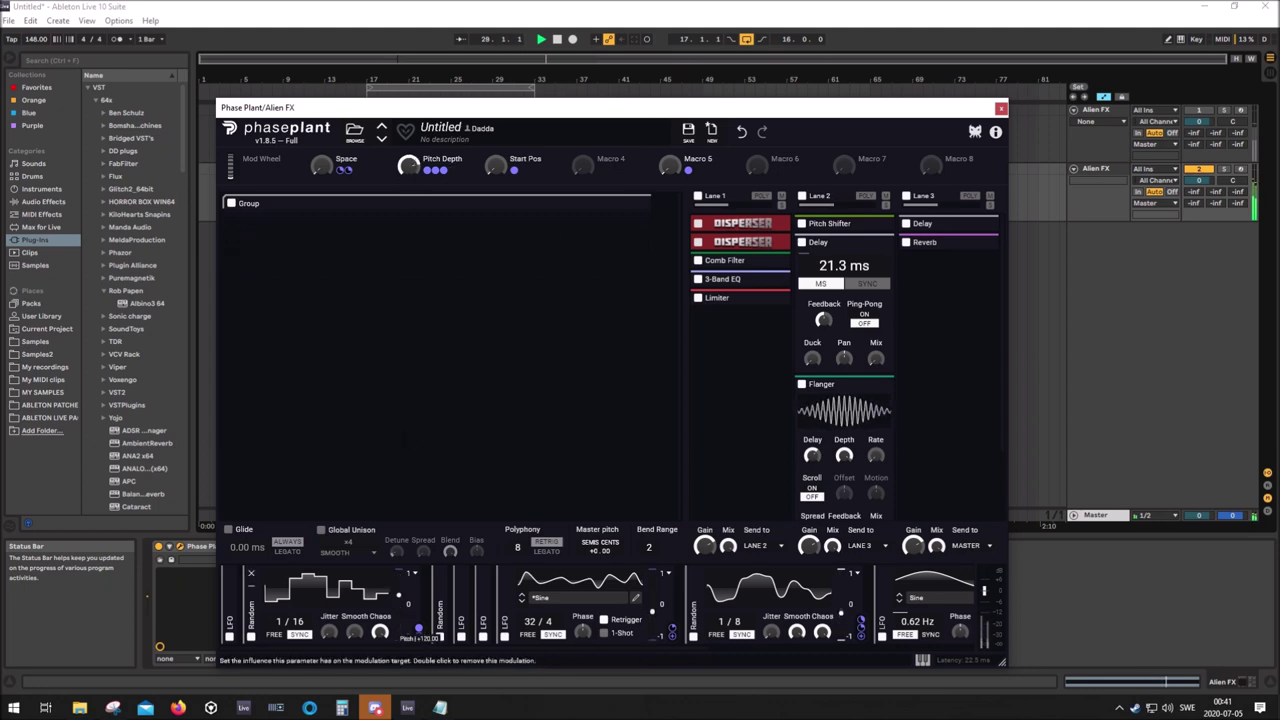
left_click_drag(419, 632, 419, 634)
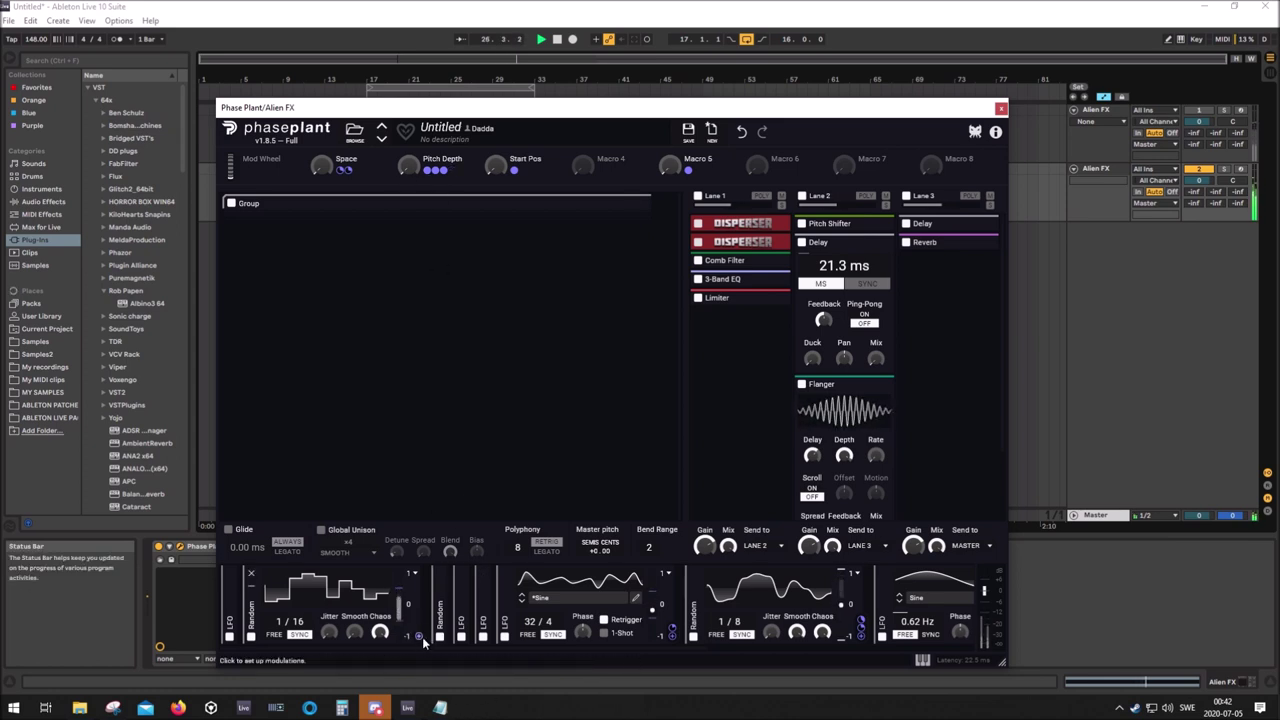
left_click_drag(420, 636, 410, 176)
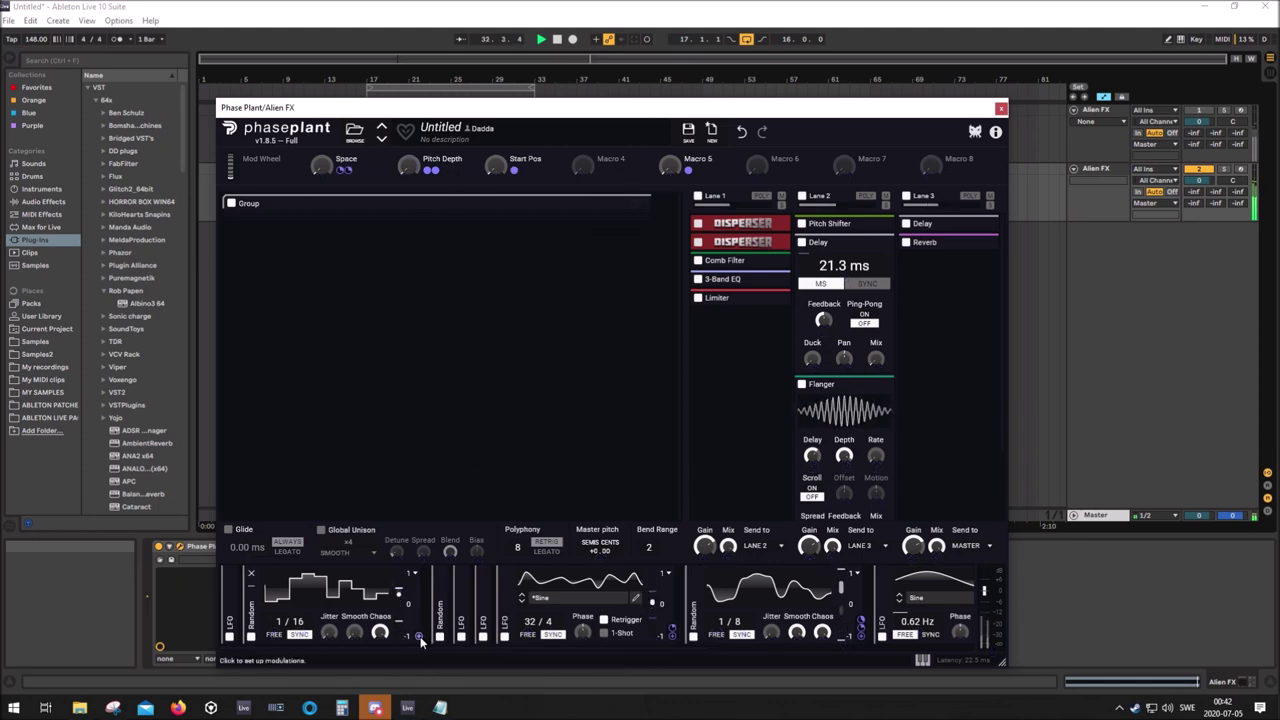
left_click_drag(424, 636, 415, 183)
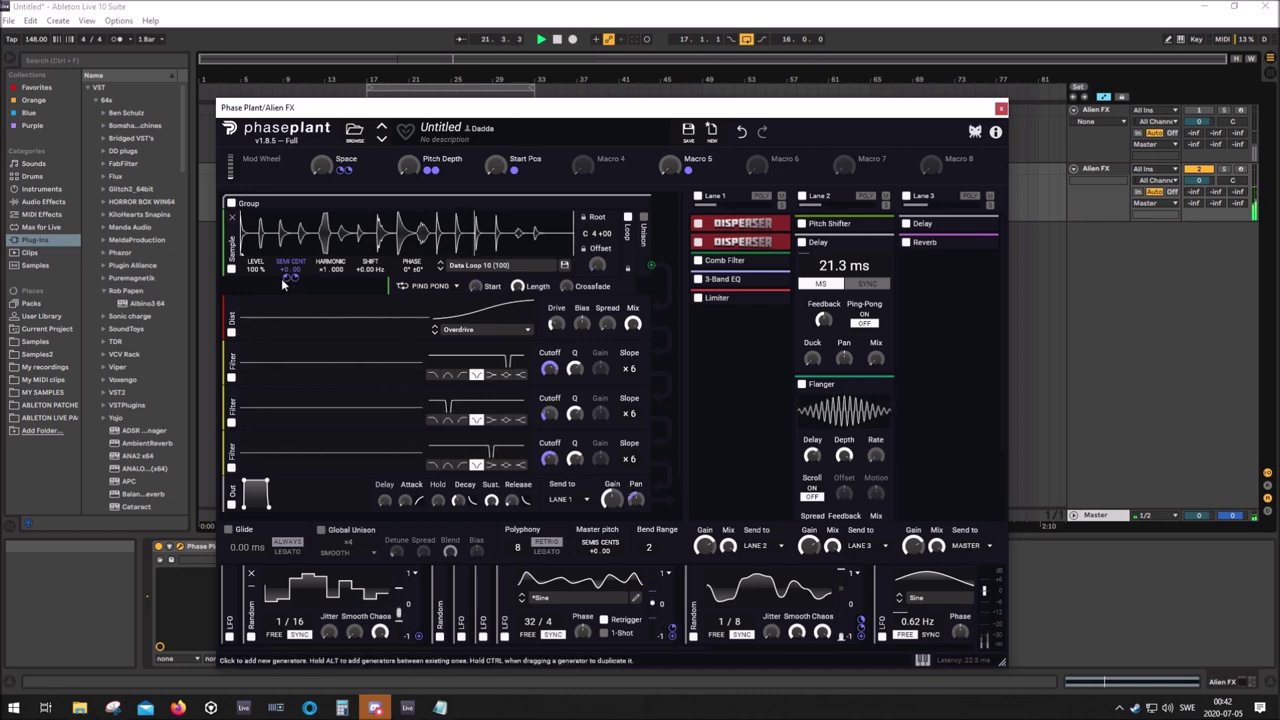
Assign the 1/16 Random modulator to the sample's Semi/Cent pitch and map Pitch Depth to the modulator's output scale
left_click_drag(418, 636, 291, 279)
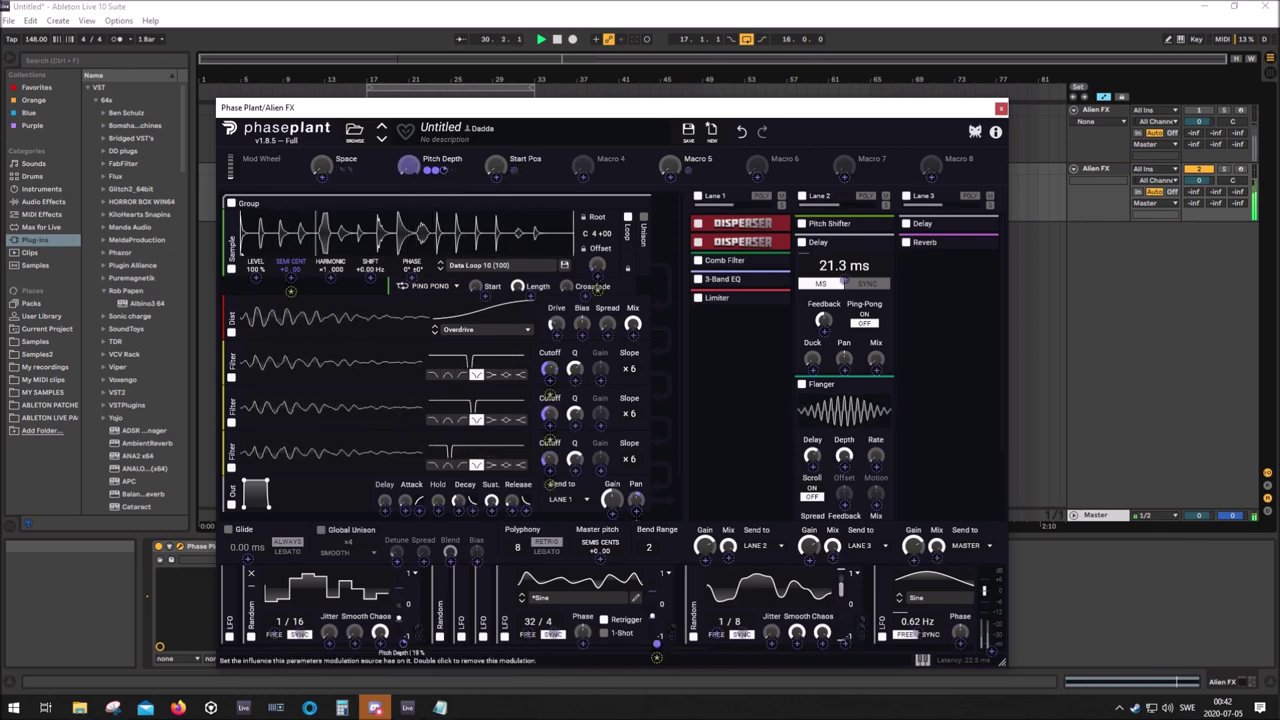
left_click_drag(656, 645, 656, 640)
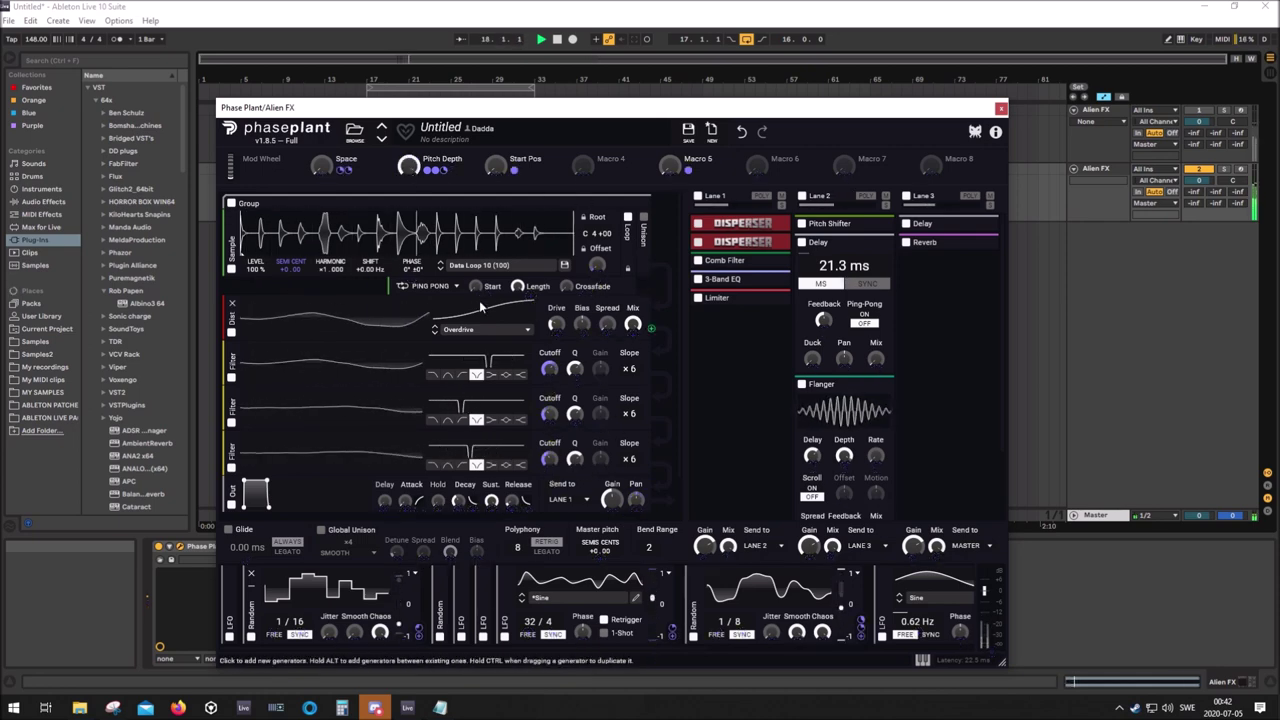
mouse_move(418, 628)
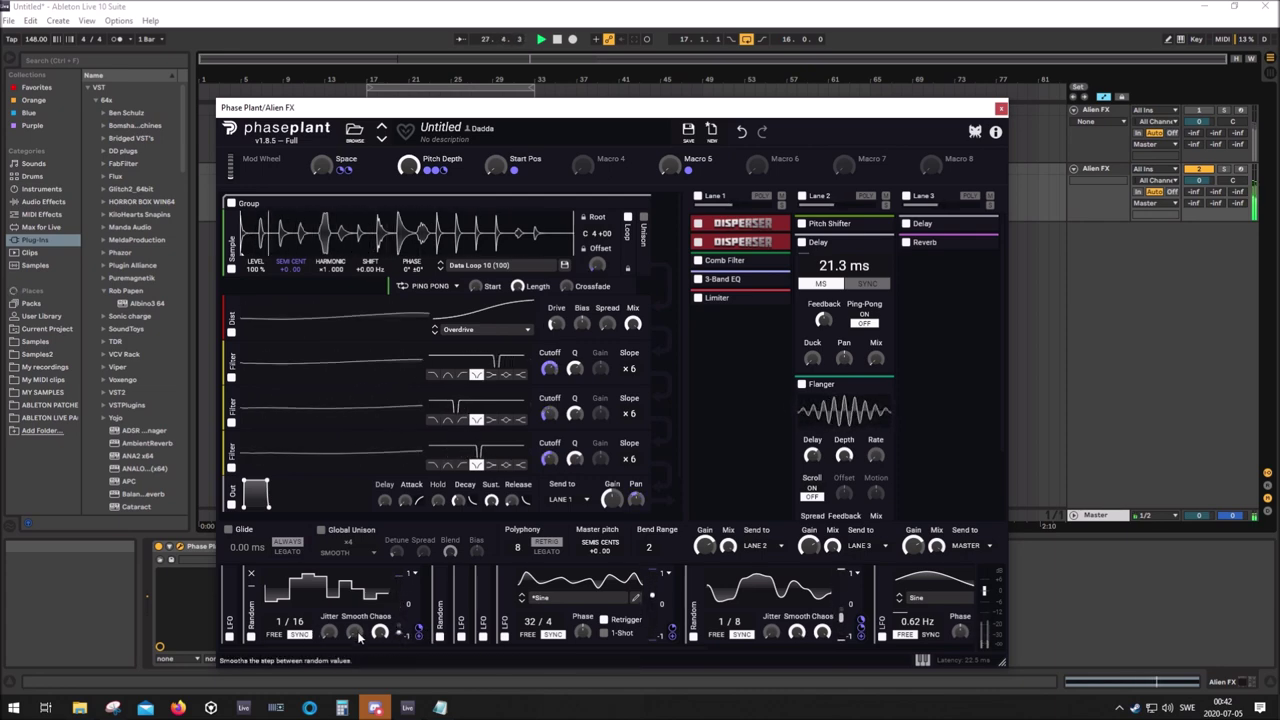
Test the 1/16 Random modulator's Smooth setting at about 18%, then stop playback
left_click_drag(358, 635, 358, 600)
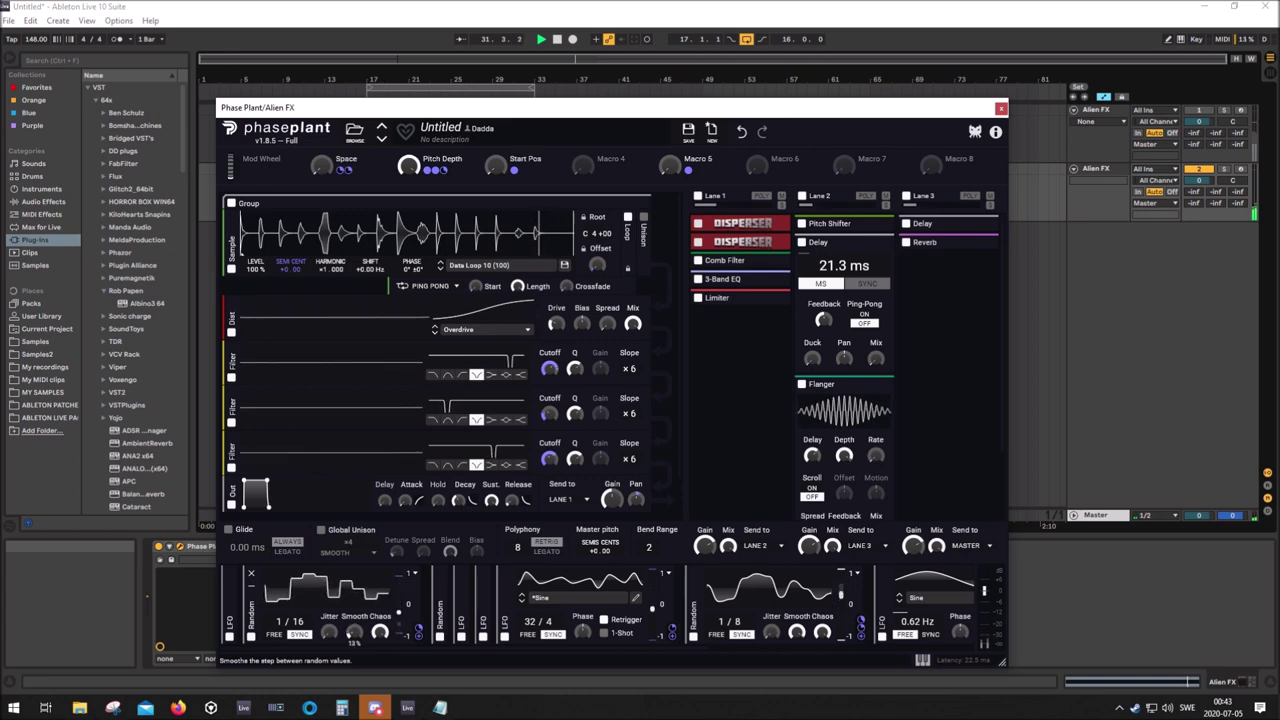
key("space")
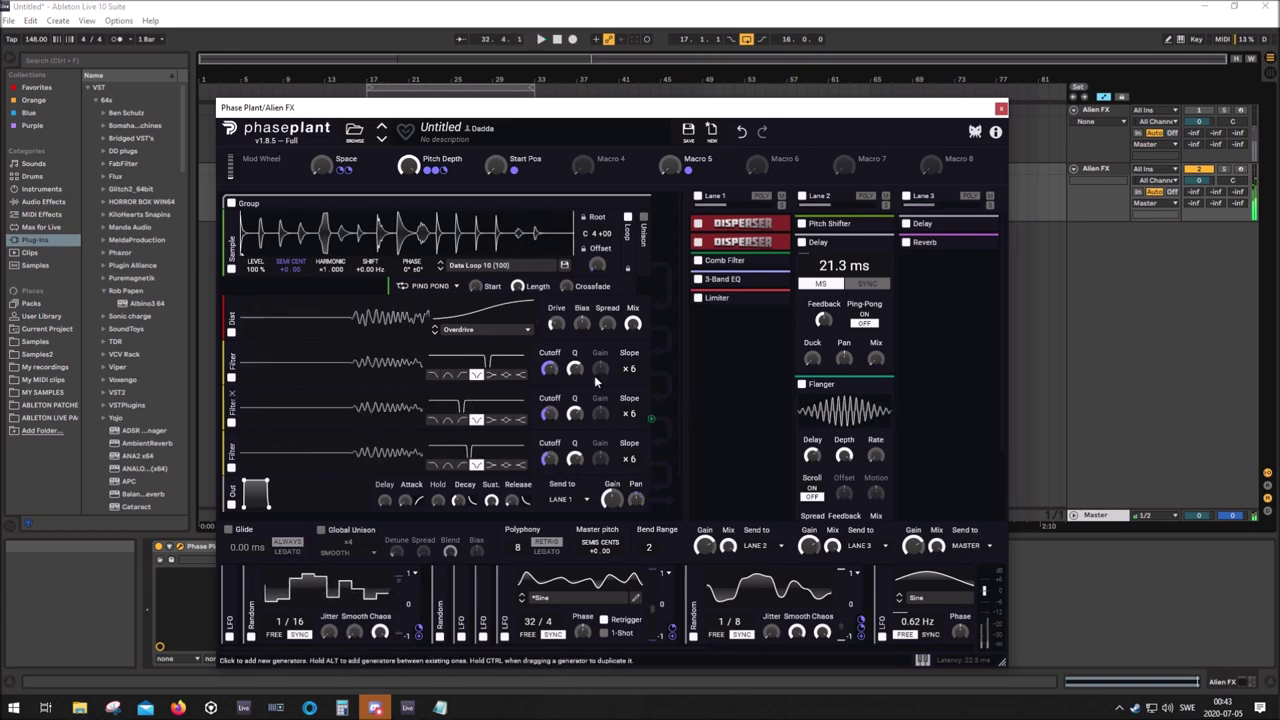
Expand the 8/4 LFO driving the sample's pitch, map Pitch Depth to its output scale, and adjust its pitch amount while playing
left_click(232, 594)
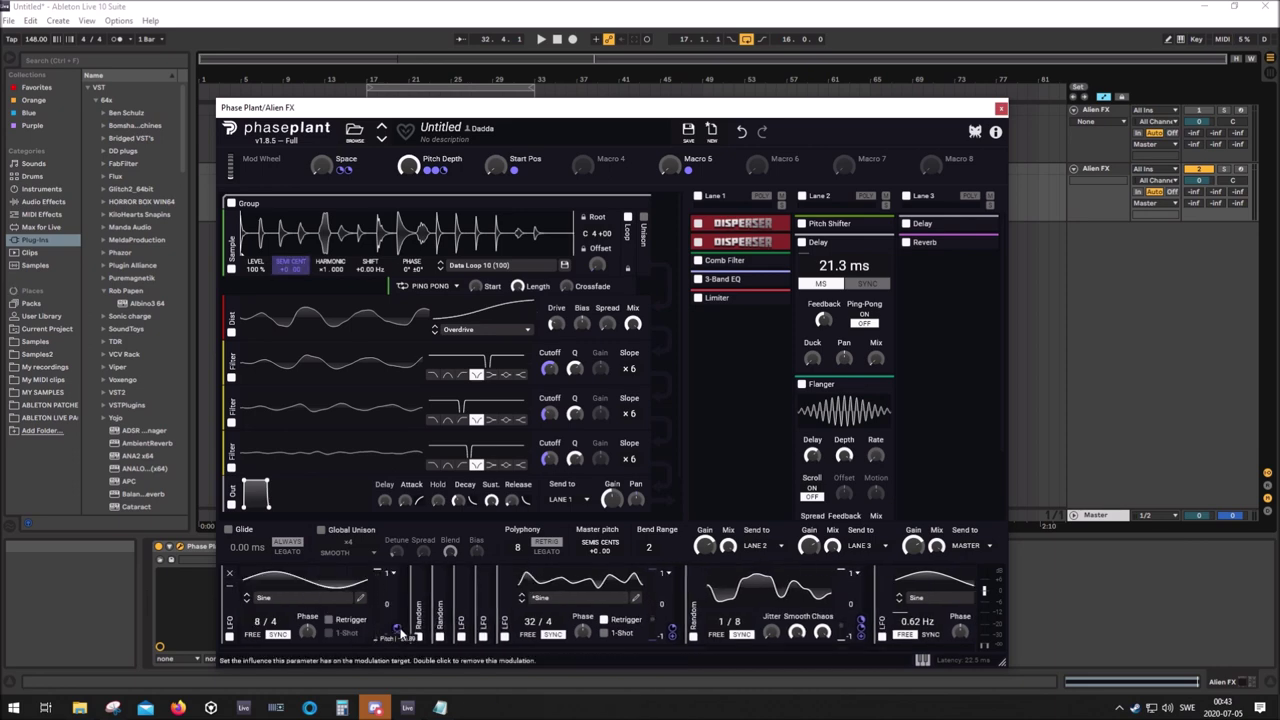
key("space")
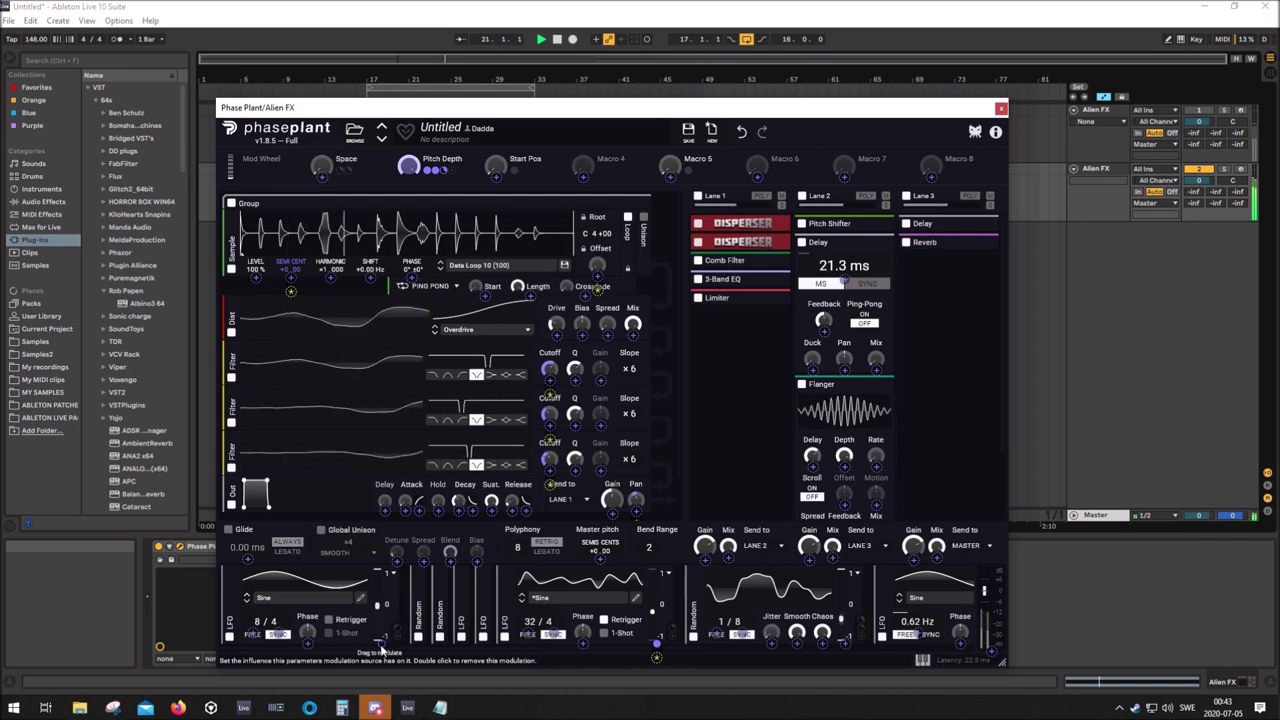
left_click_drag(381, 650, 381, 668)
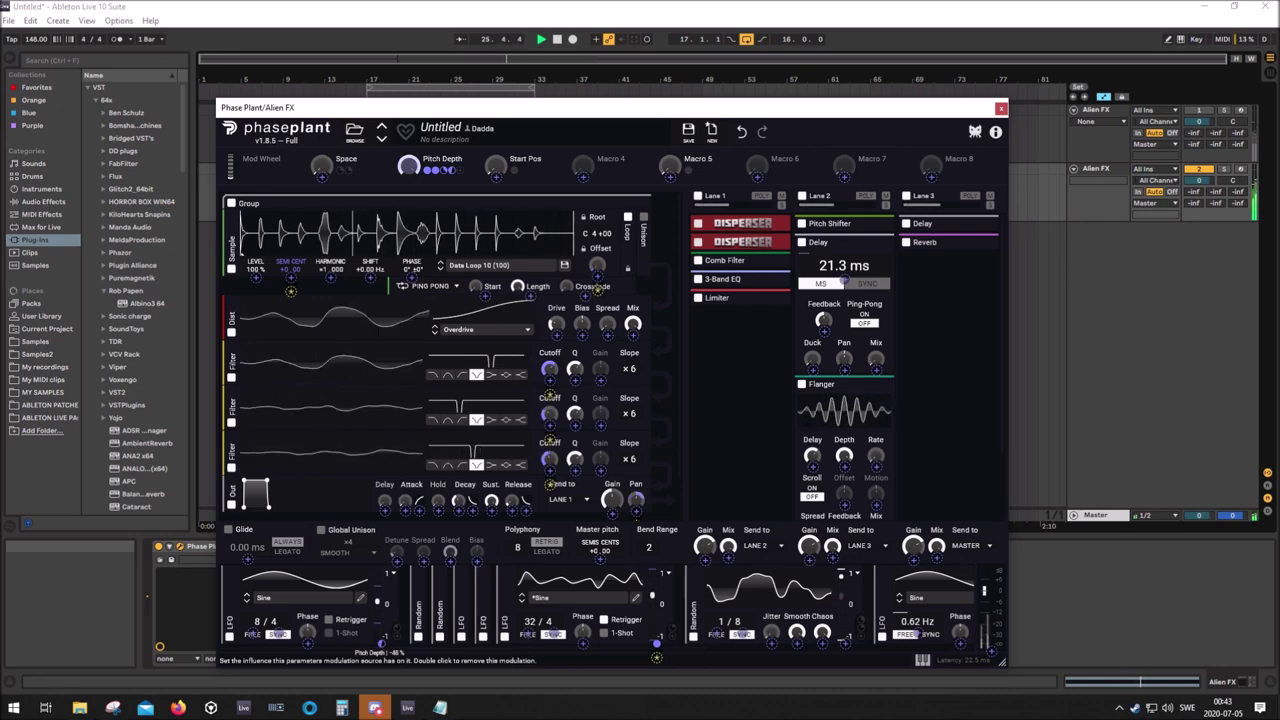
left_click_drag(381, 637, 381, 648)
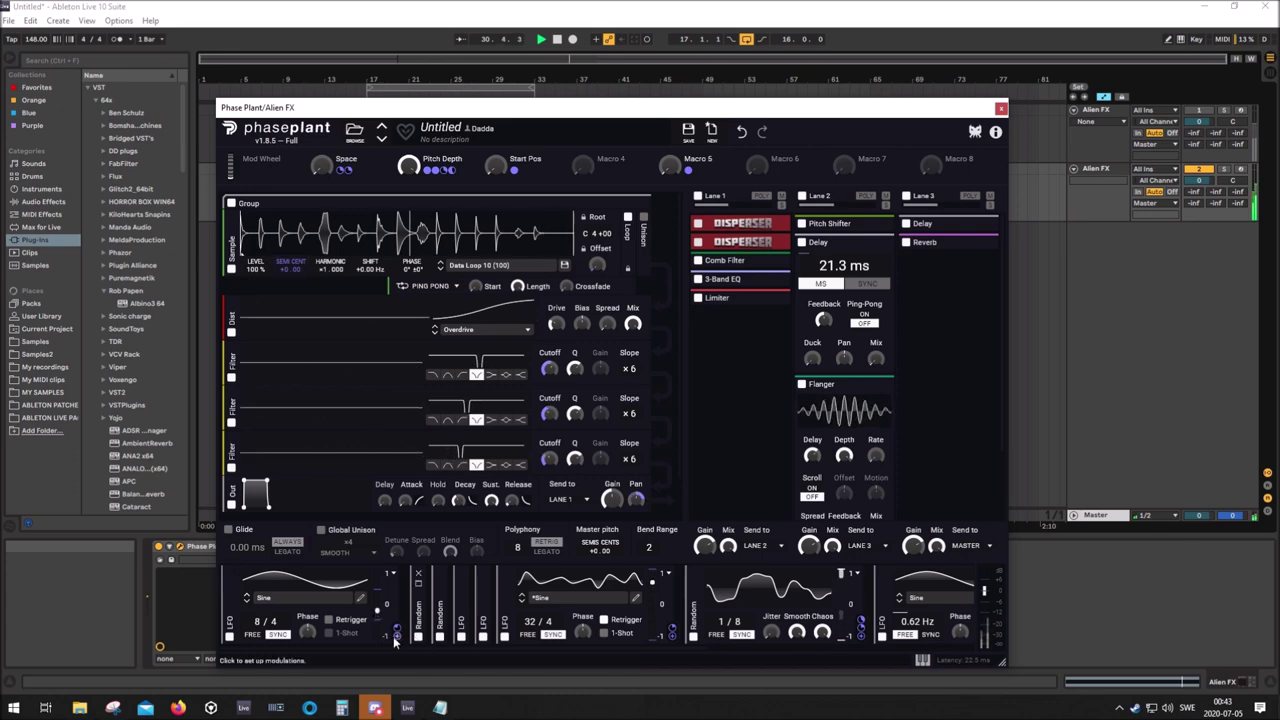
left_click_drag(396, 629, 397, 627)
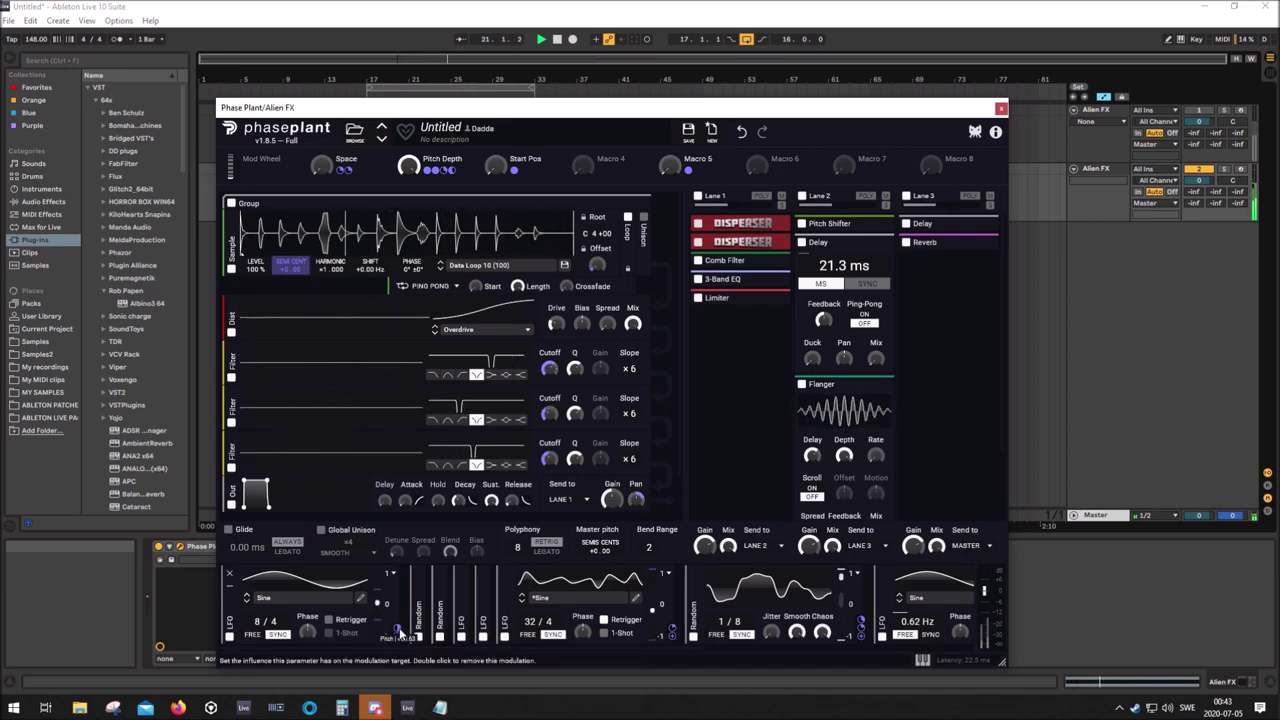
Adjust the 8/4 LFO's pitch modulation amount and the influence of Pitch Depth on its output scale
left_click_drag(398, 631, 397, 628)
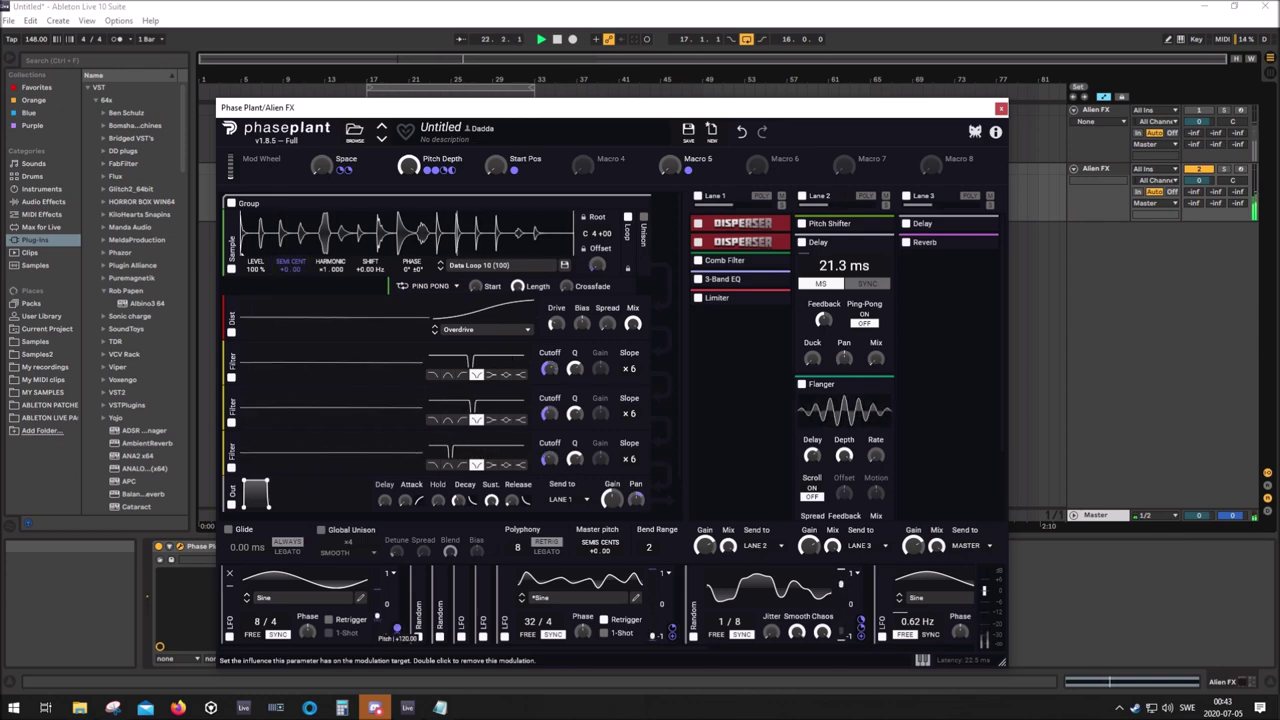
left_click_drag(397, 630, 381, 649)
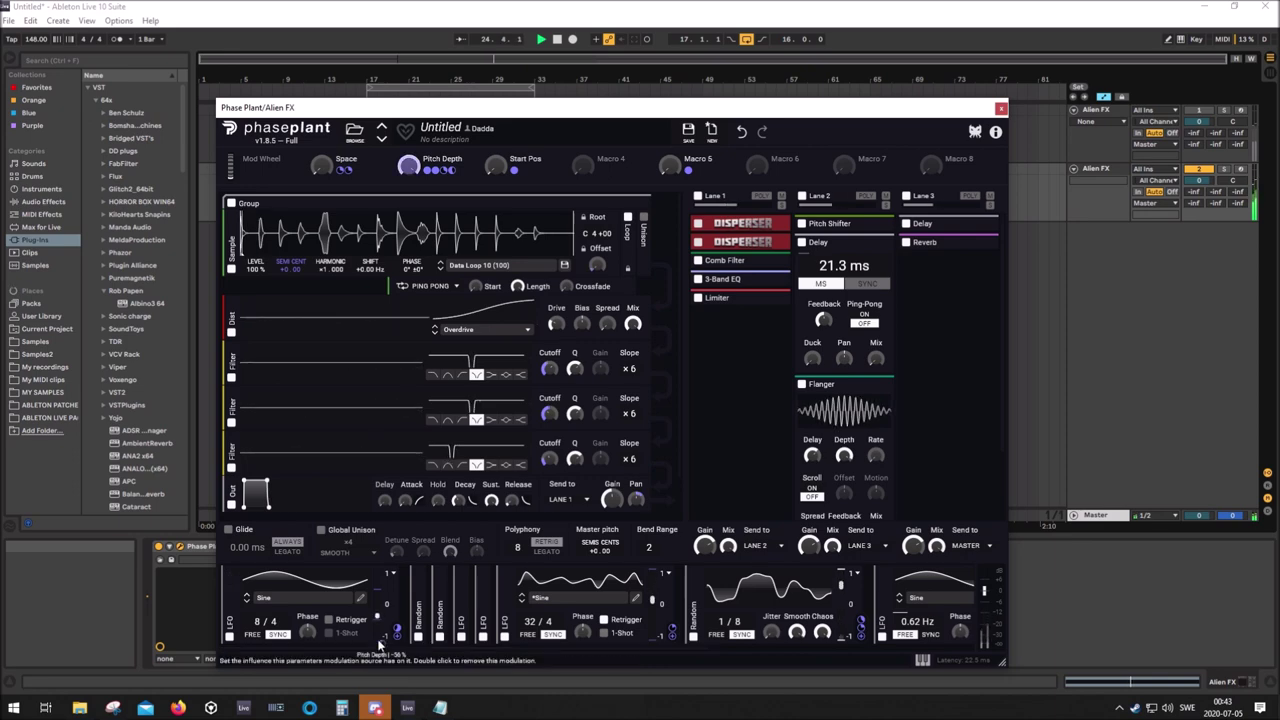
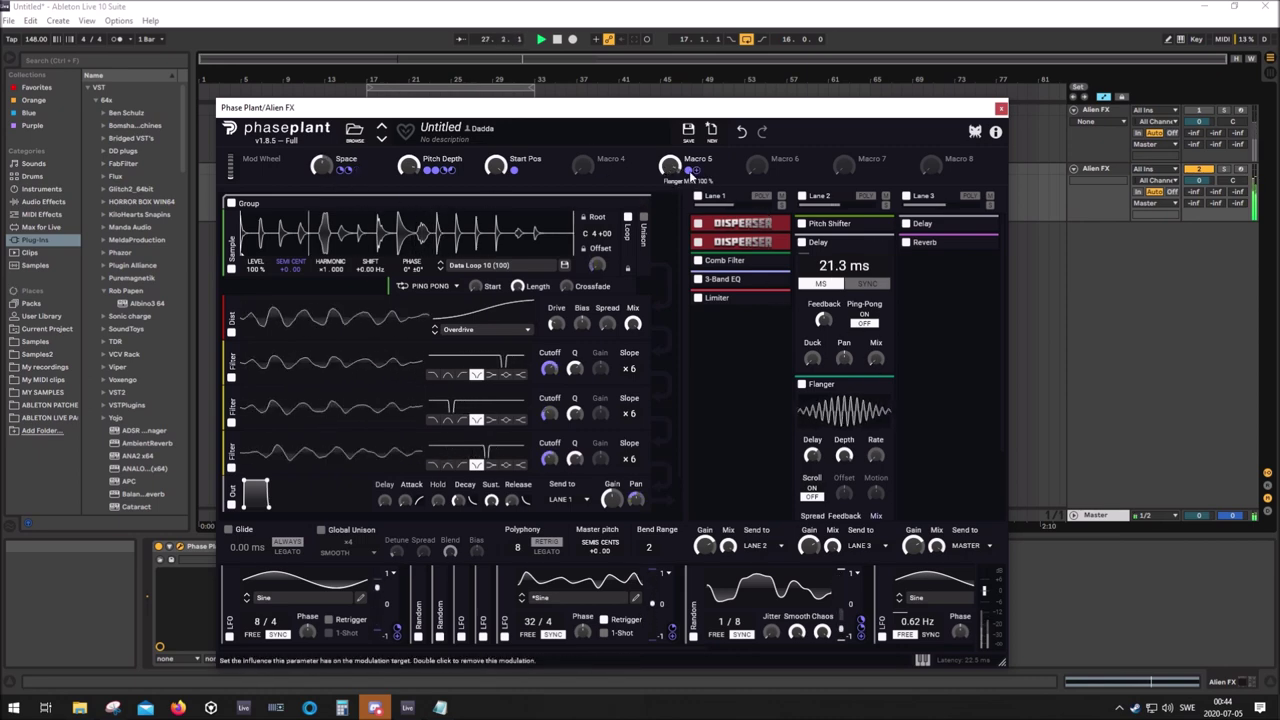
Map Macro 4 to the Mix of the 21.3 ms Delay in Lane 2 and rename the macro Metallize
left_click_drag(601, 169, 876, 360)
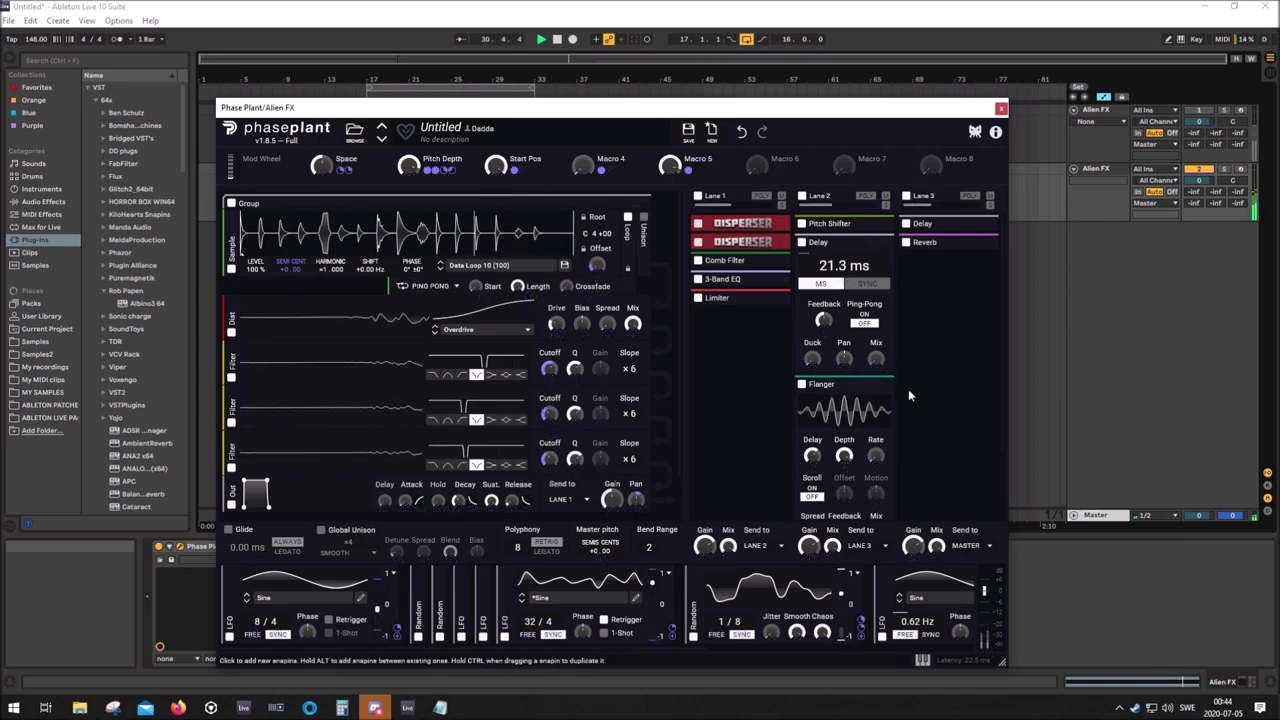
left_click_drag(876, 362, 876, 356)
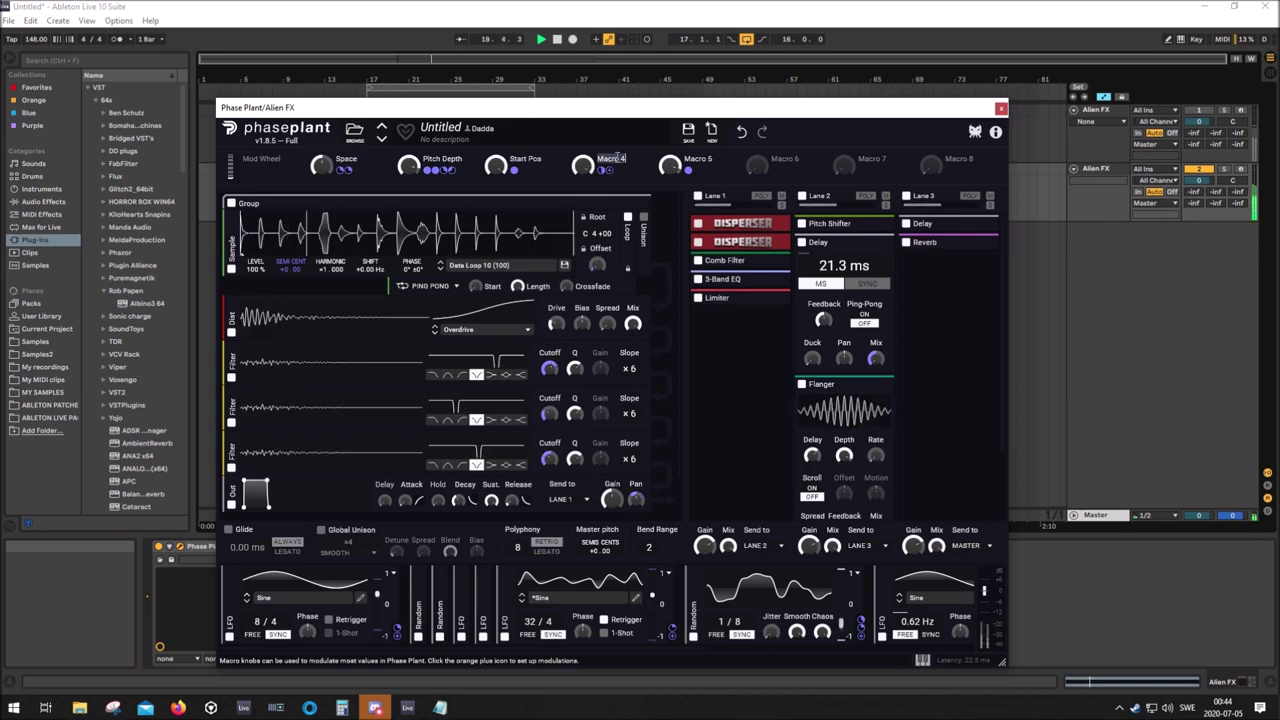
type("Metal")
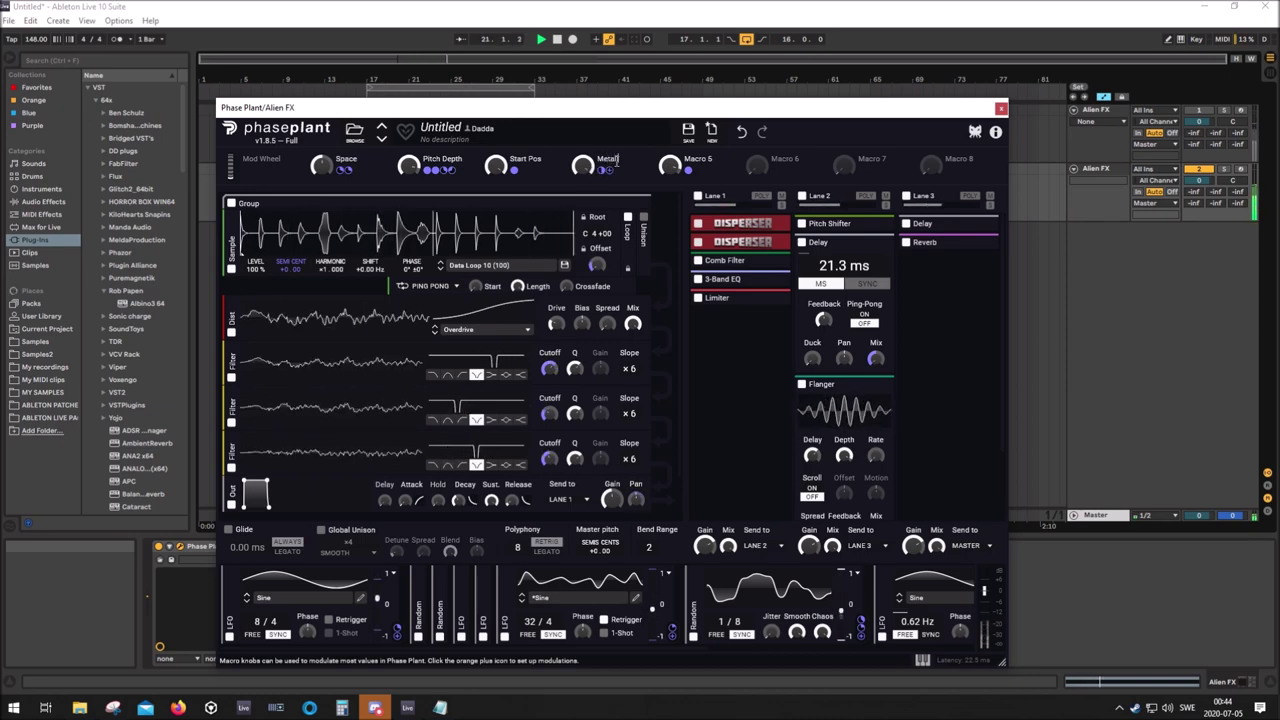
type("lize")
key("Return")
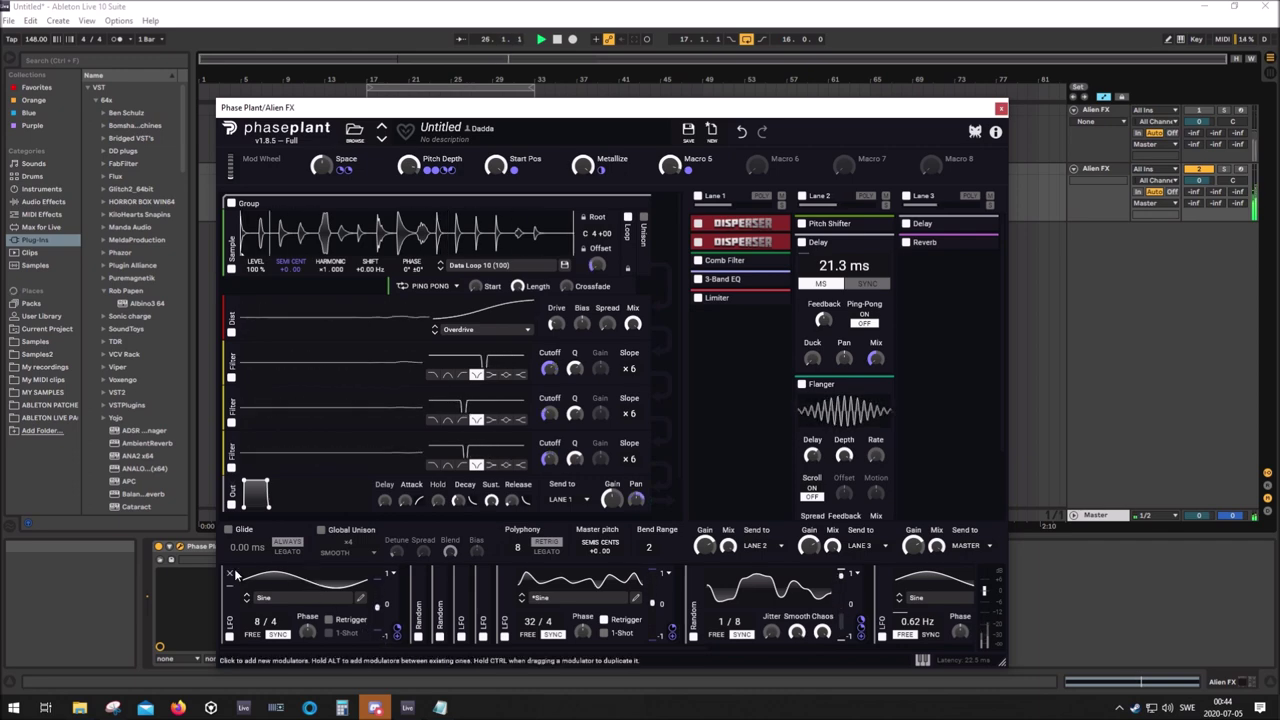
Minimize the expanded 8/4 LFO, 1/8 Random, 32/4 LFO and 0.62 Hz LFO modulators
left_click(230, 574)
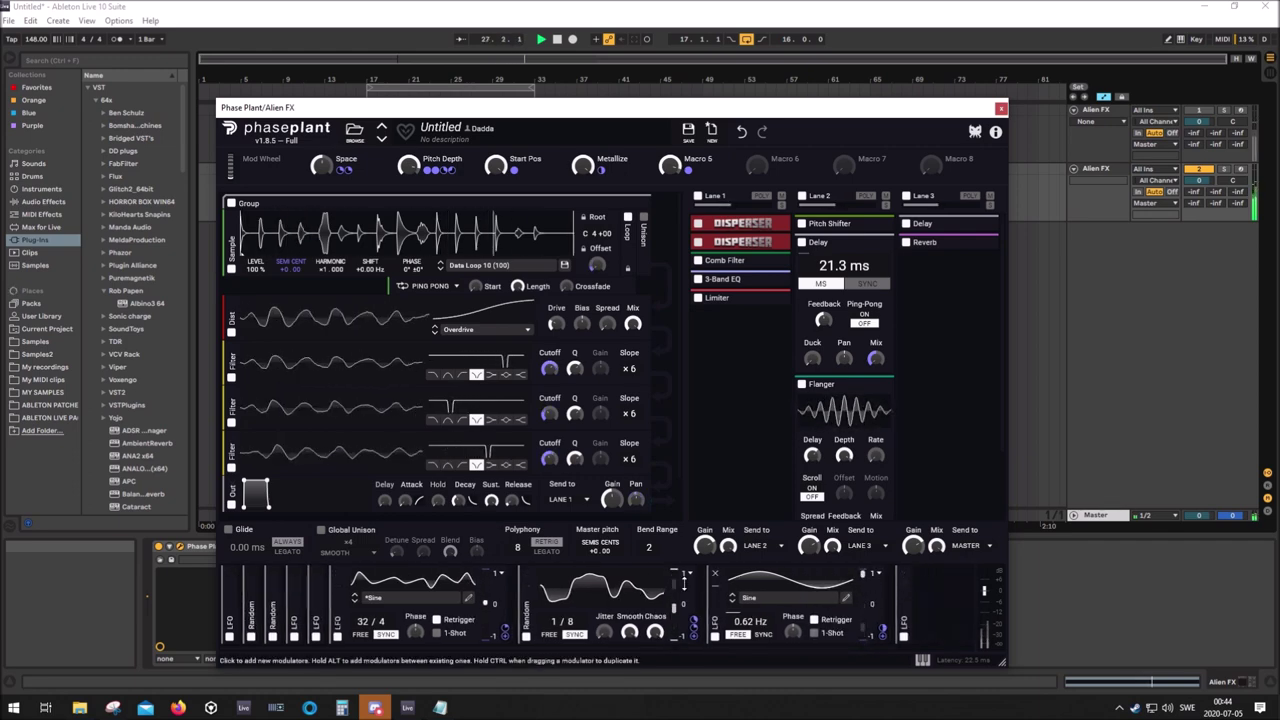
left_click(528, 600)
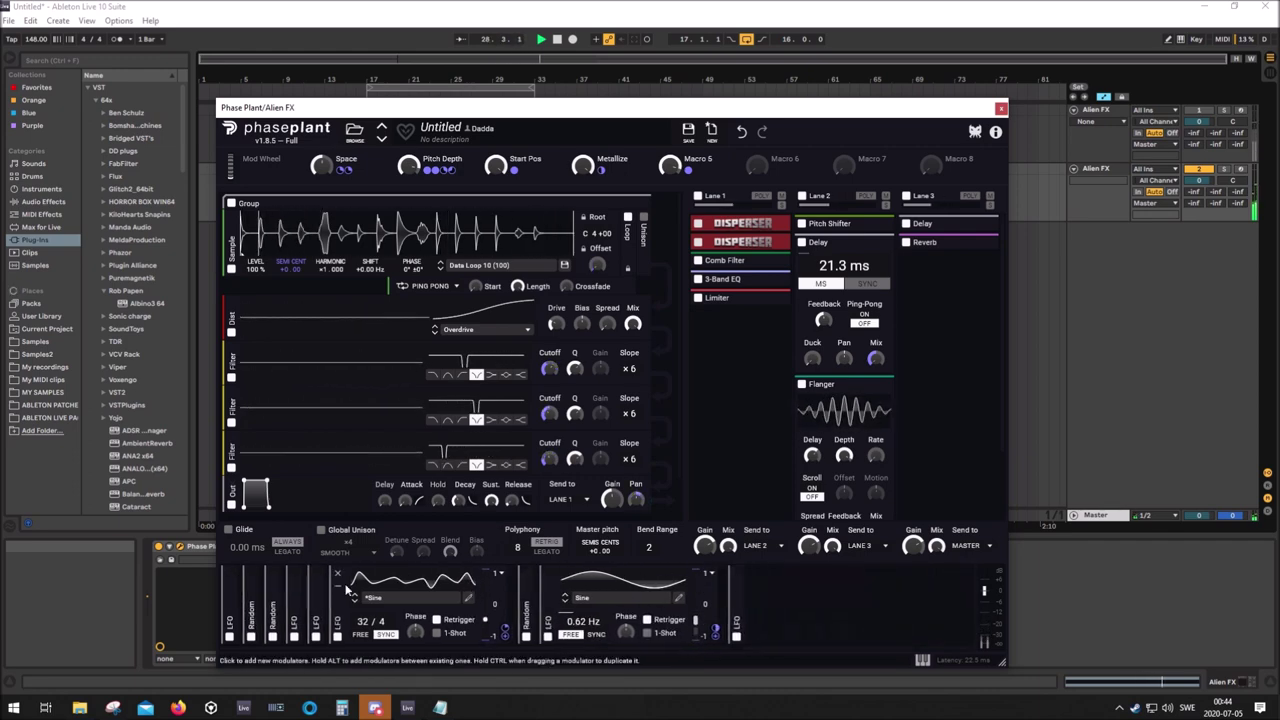
left_click(338, 600)
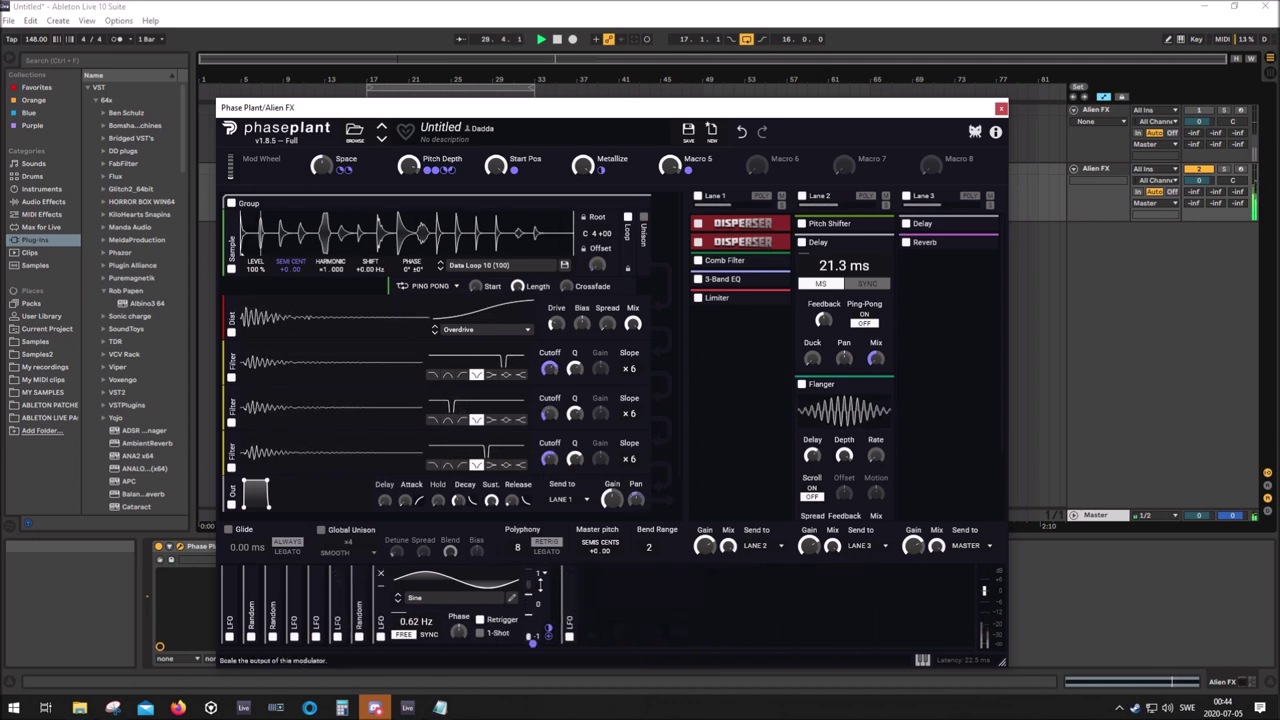
left_click(380, 600)
Add a Random modulator assigned to the Lane 2 Delay's Feedback, synced at 1/16 with unipolar output
left_click(530, 600)
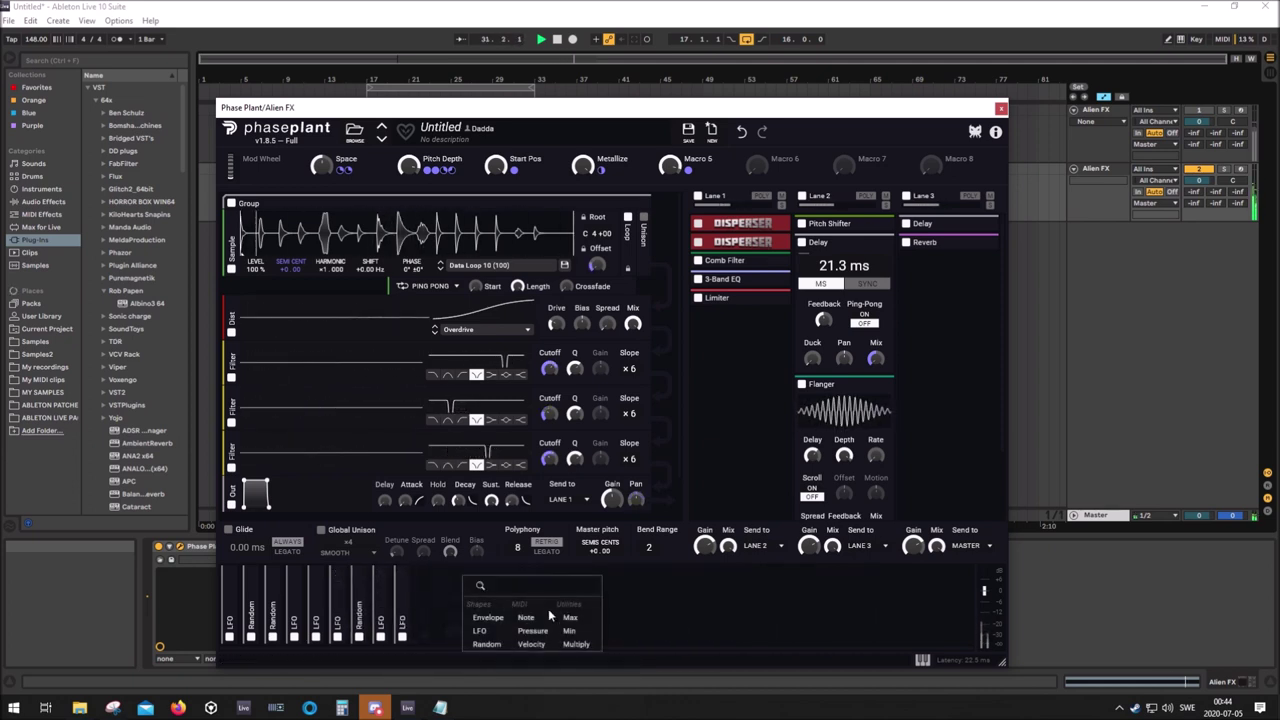
left_click(487, 644)
left_click_drag(591, 636, 823, 320)
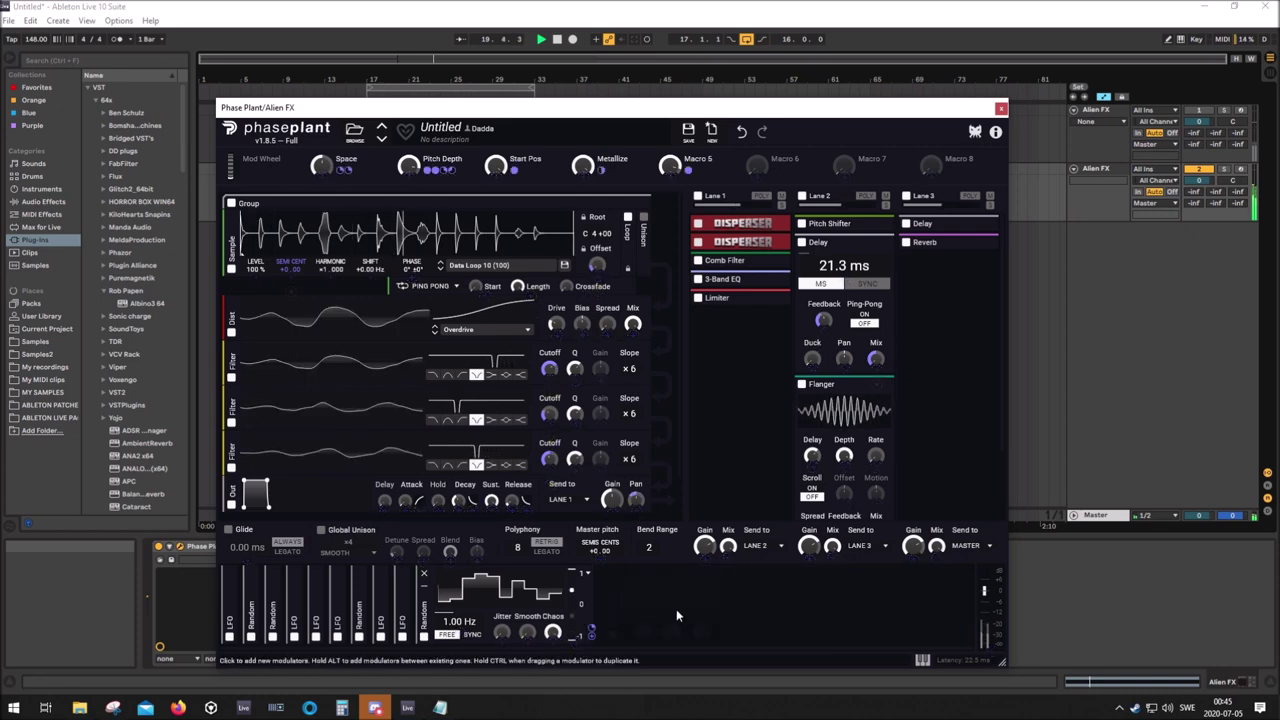
left_click(471, 634)
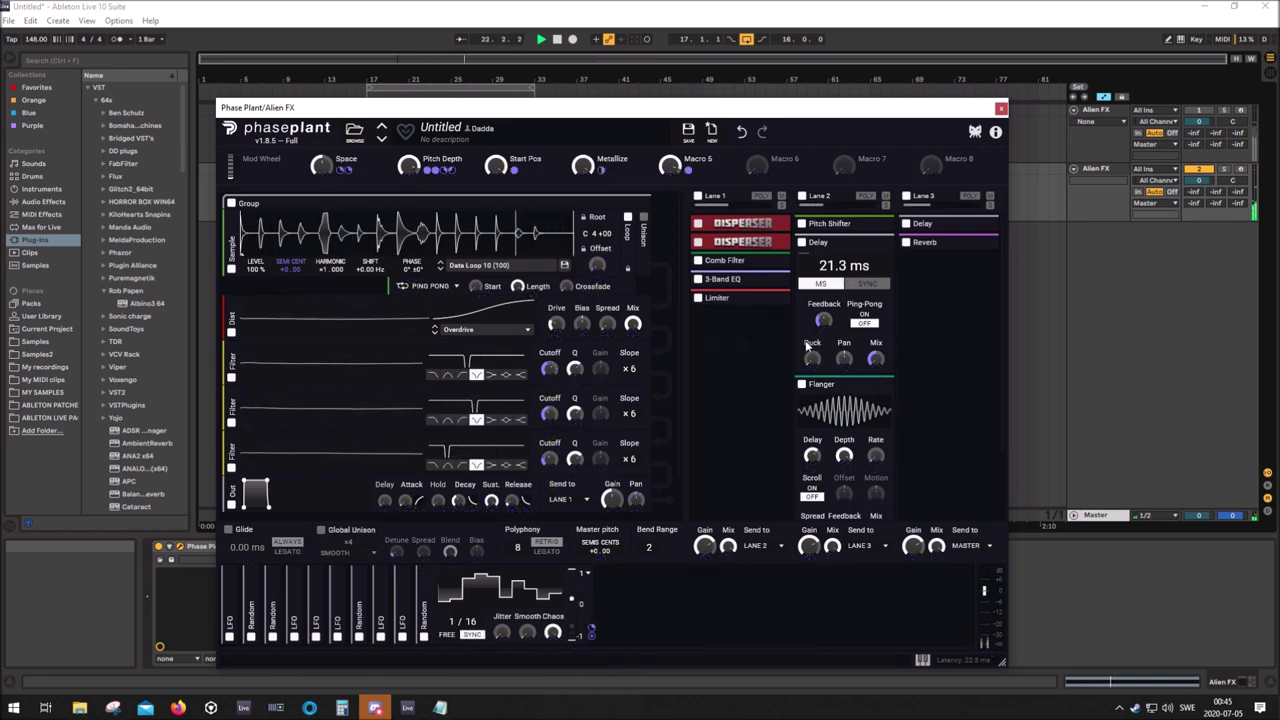
left_click(585, 574)
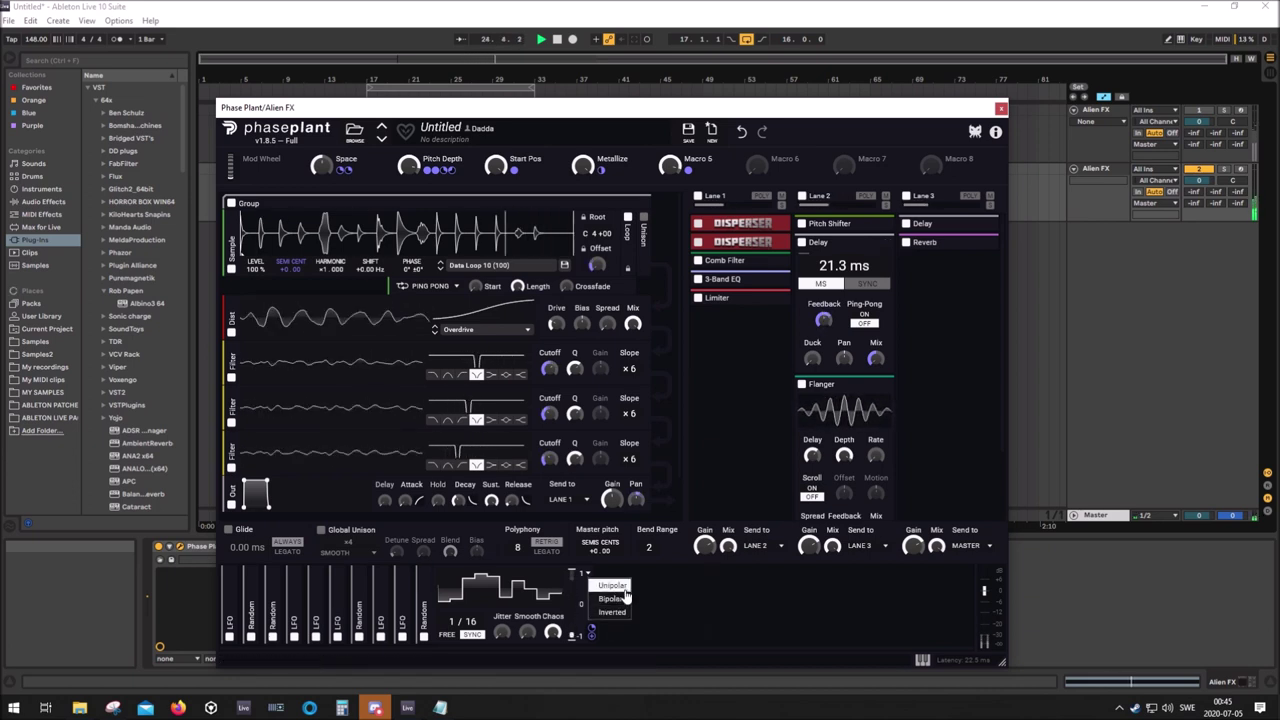
left_click(621, 587)
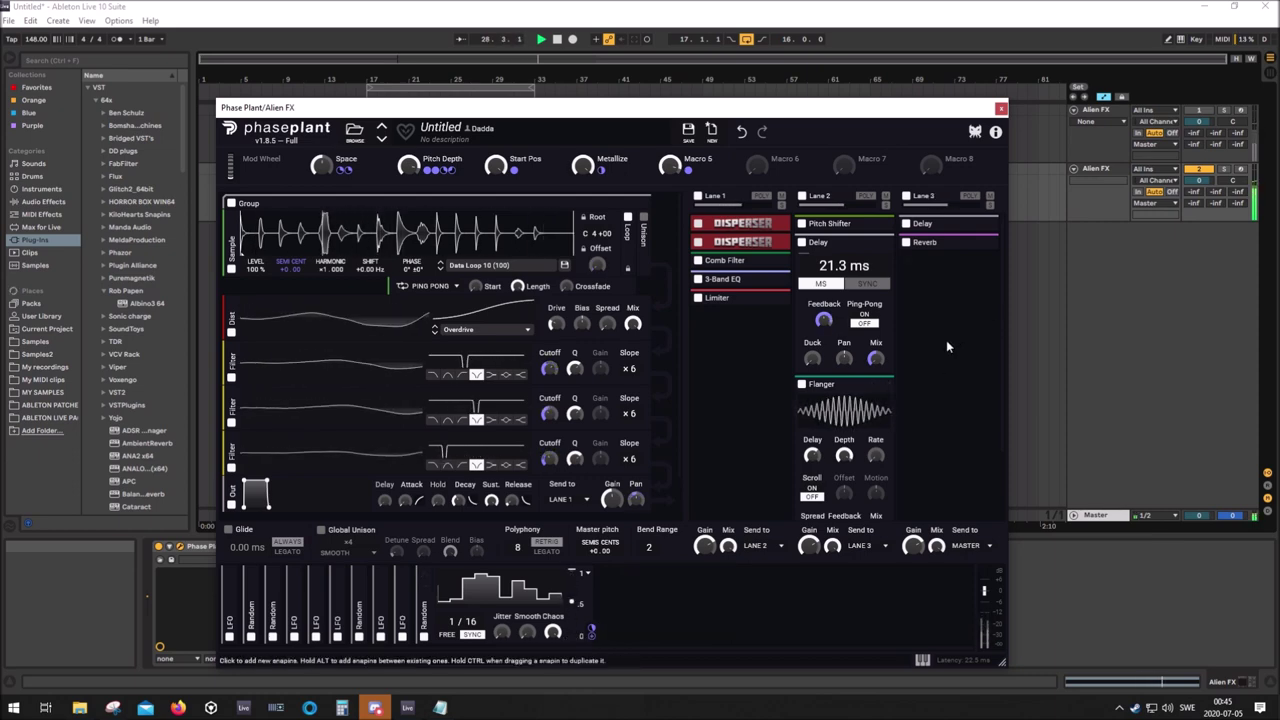
Minimize the Lane 2 Delay, then check the Lane 3 Delay's settings and collapse it again
left_click(868, 242)
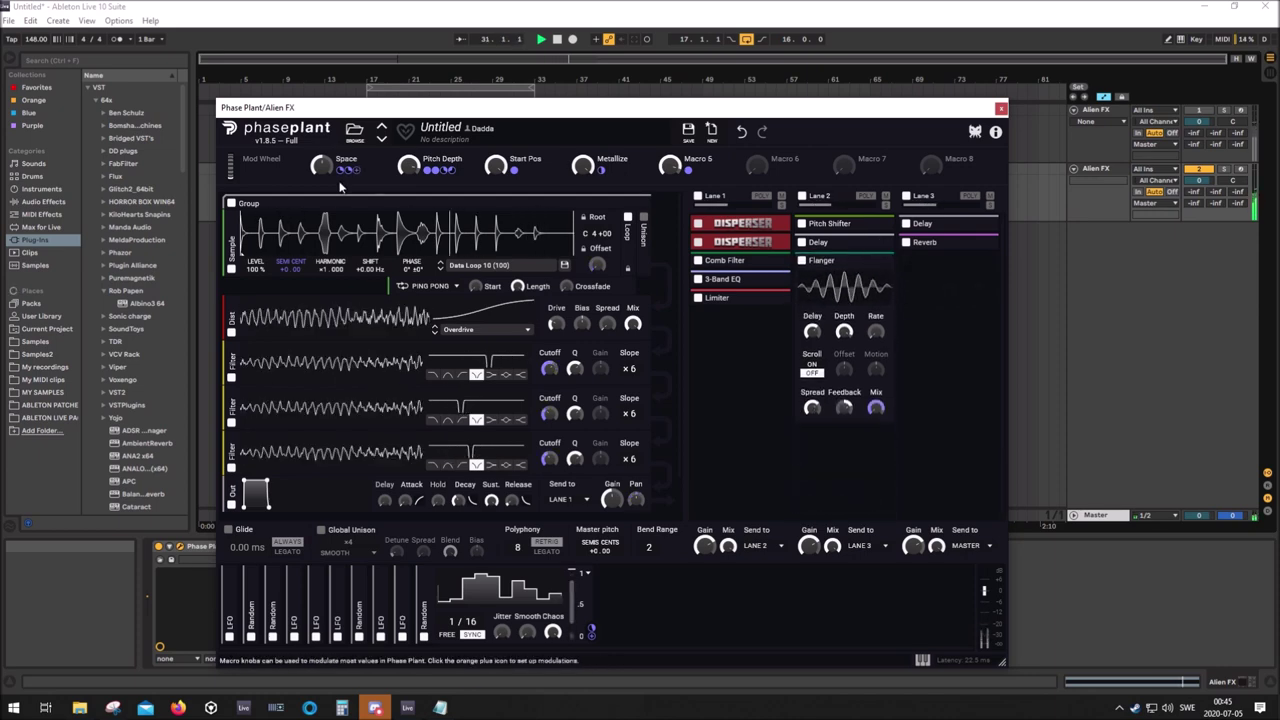
left_click(984, 226)
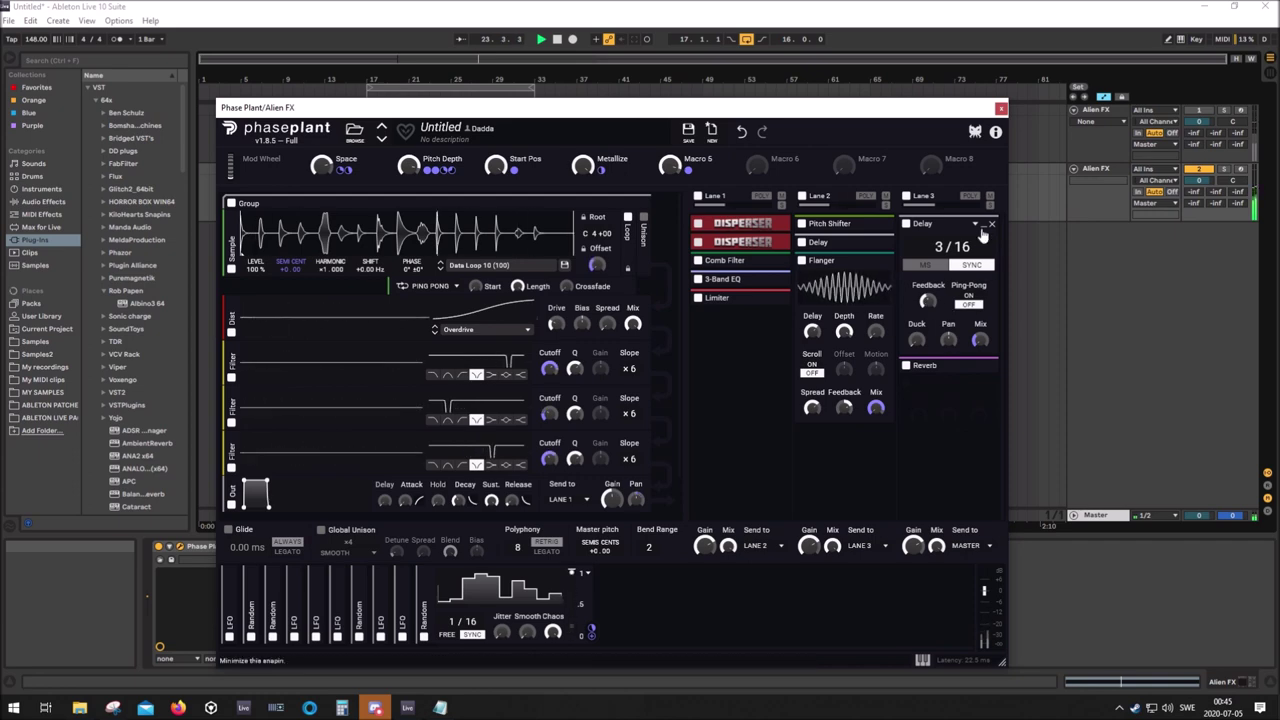
left_click(930, 223)
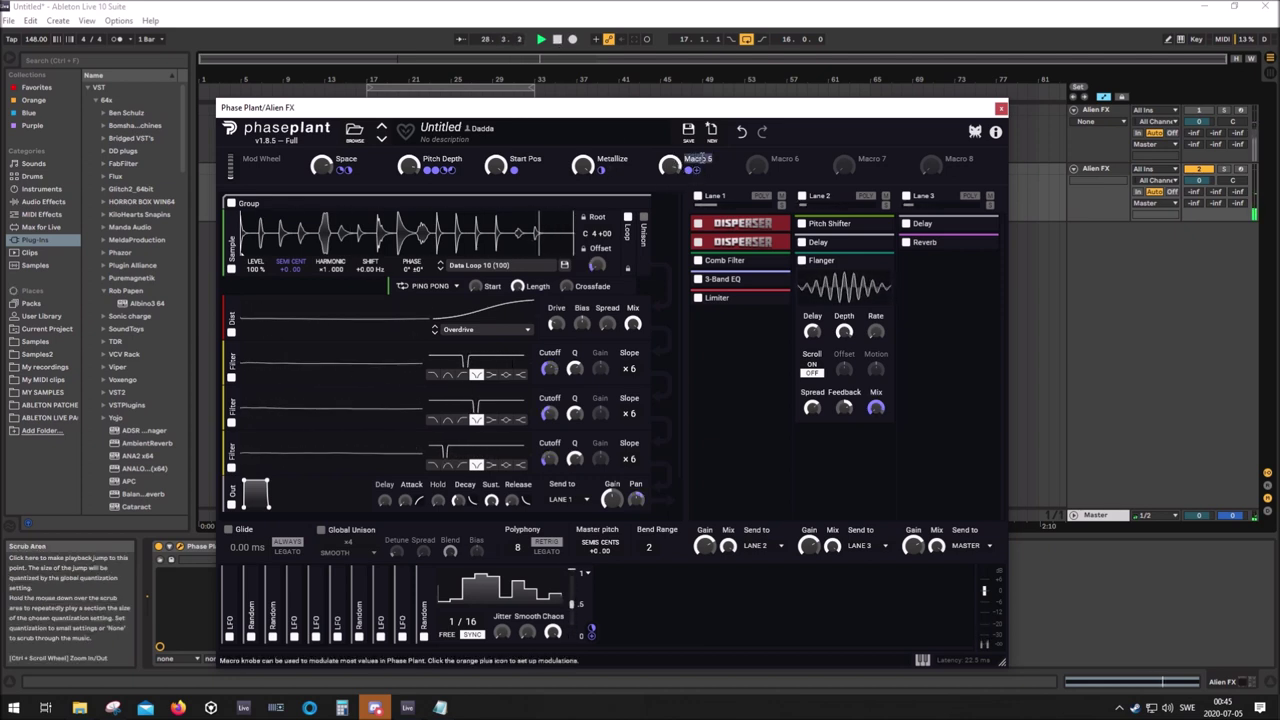
Rename Macro 5 as Flange and test its knob on the Flanger's mix
double_click(700, 158)
type("Flange")
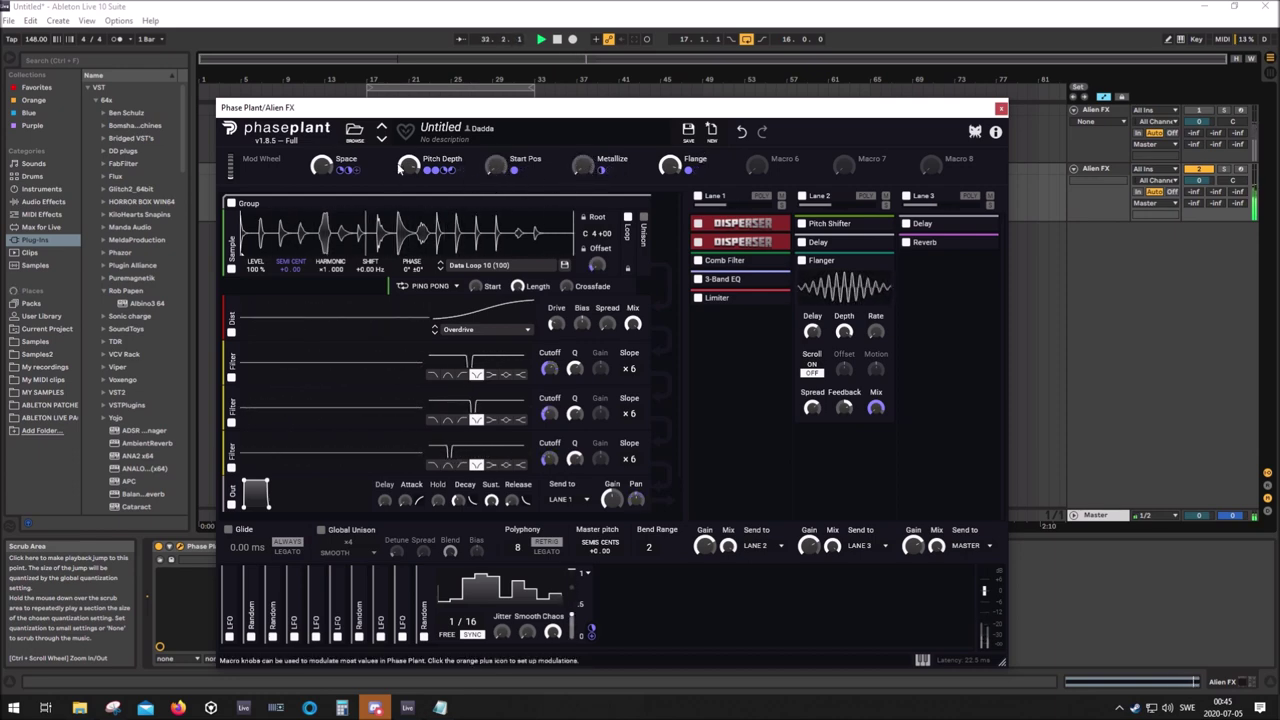
left_click_drag(670, 166, 670, 162)
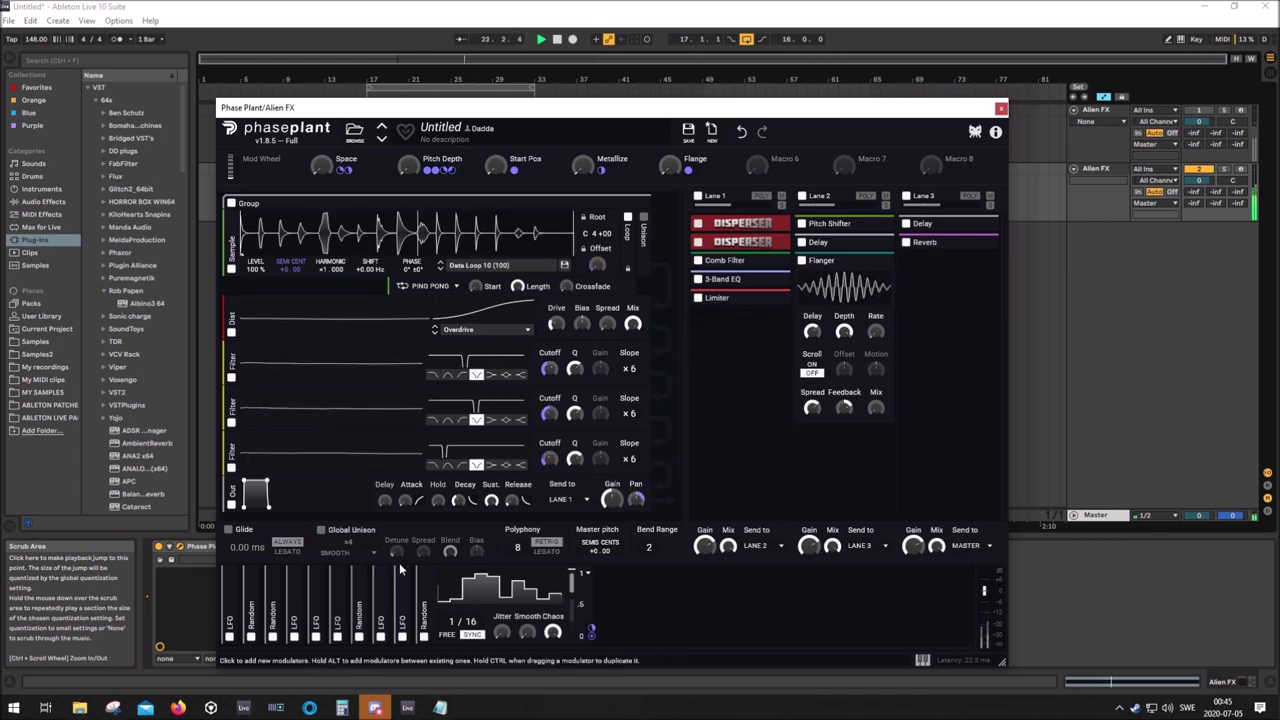
Minimize the new 1/16 Random modulator and the Flanger, then browse the effects available for Lane 2 without adding one
left_click(571, 573)
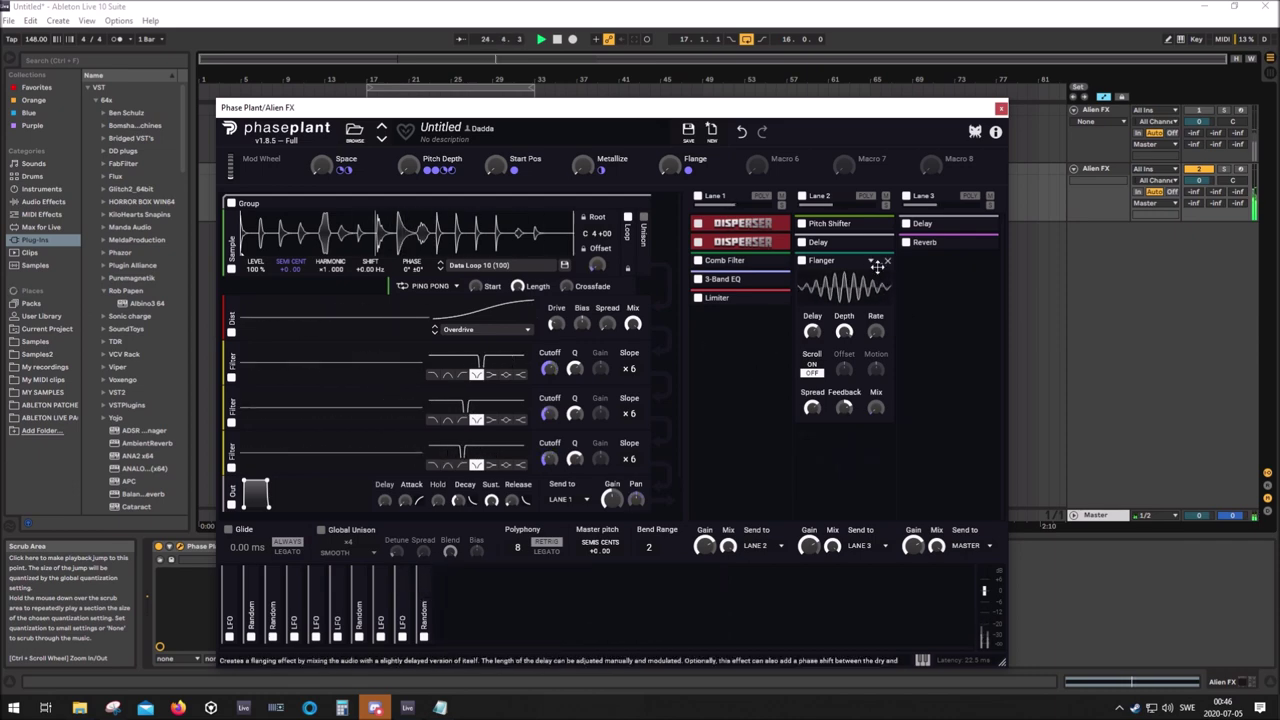
left_click(821, 260)
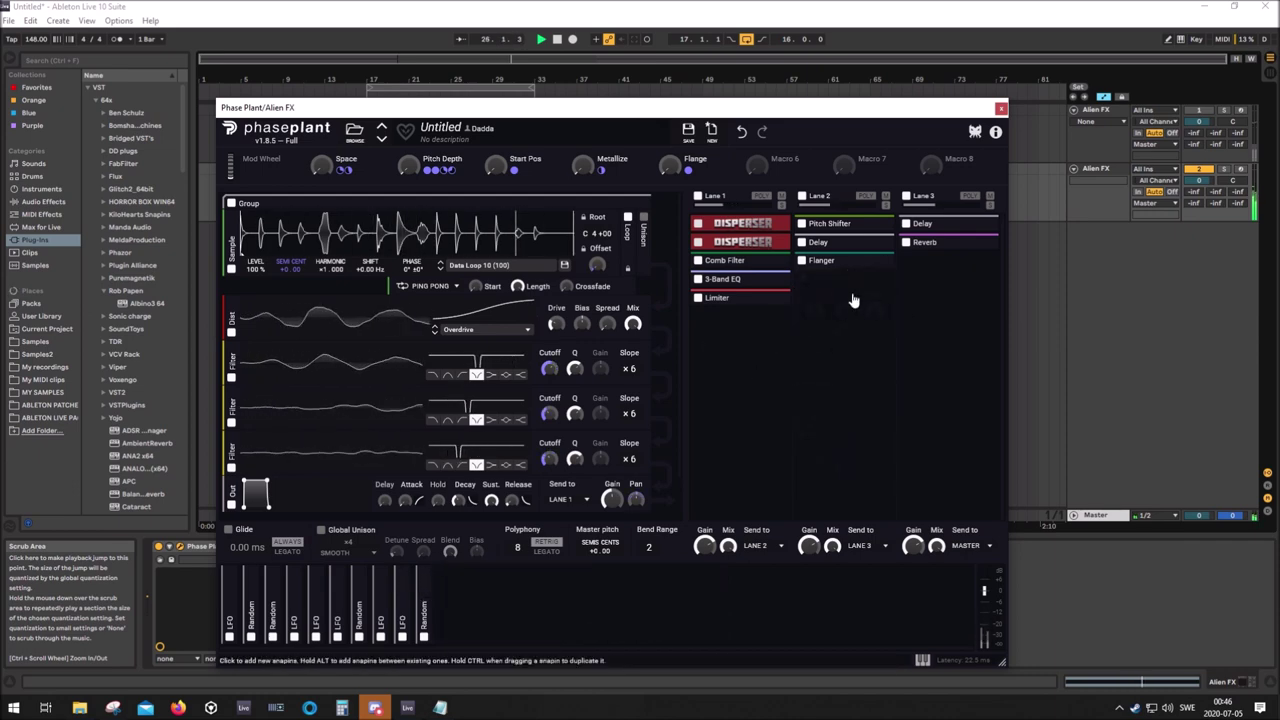
left_click(852, 293)
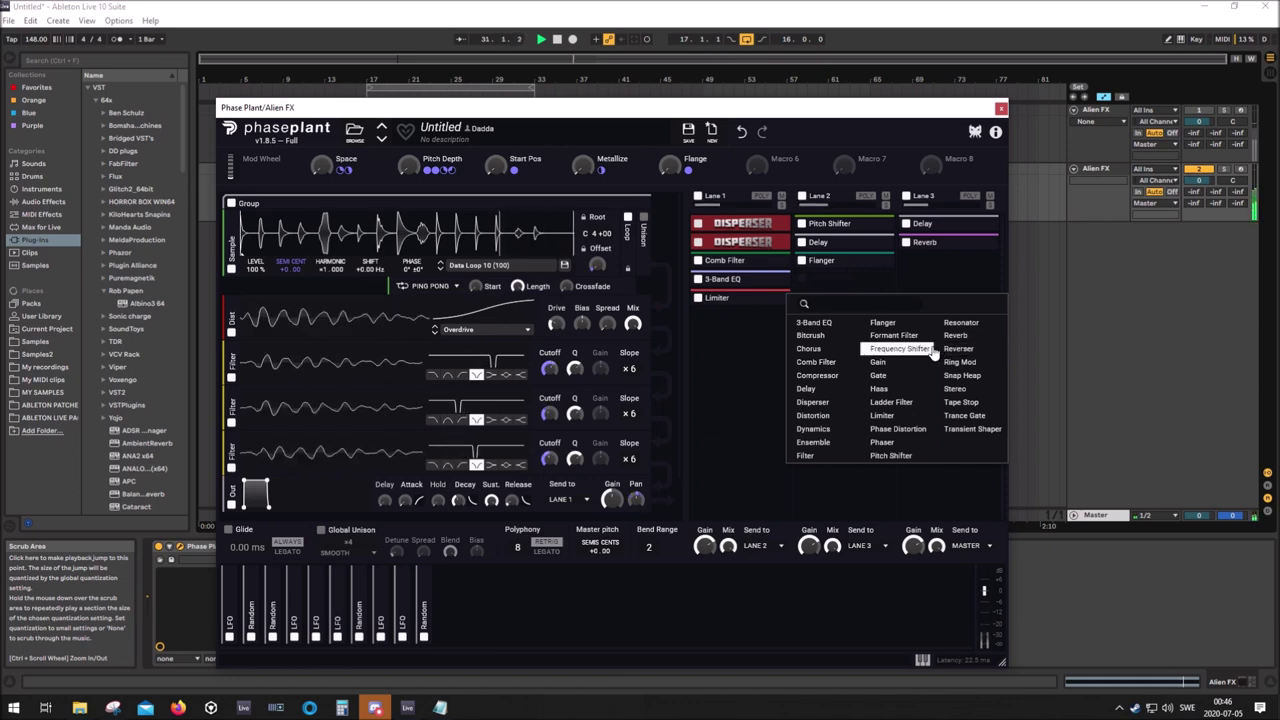
left_click(706, 351)
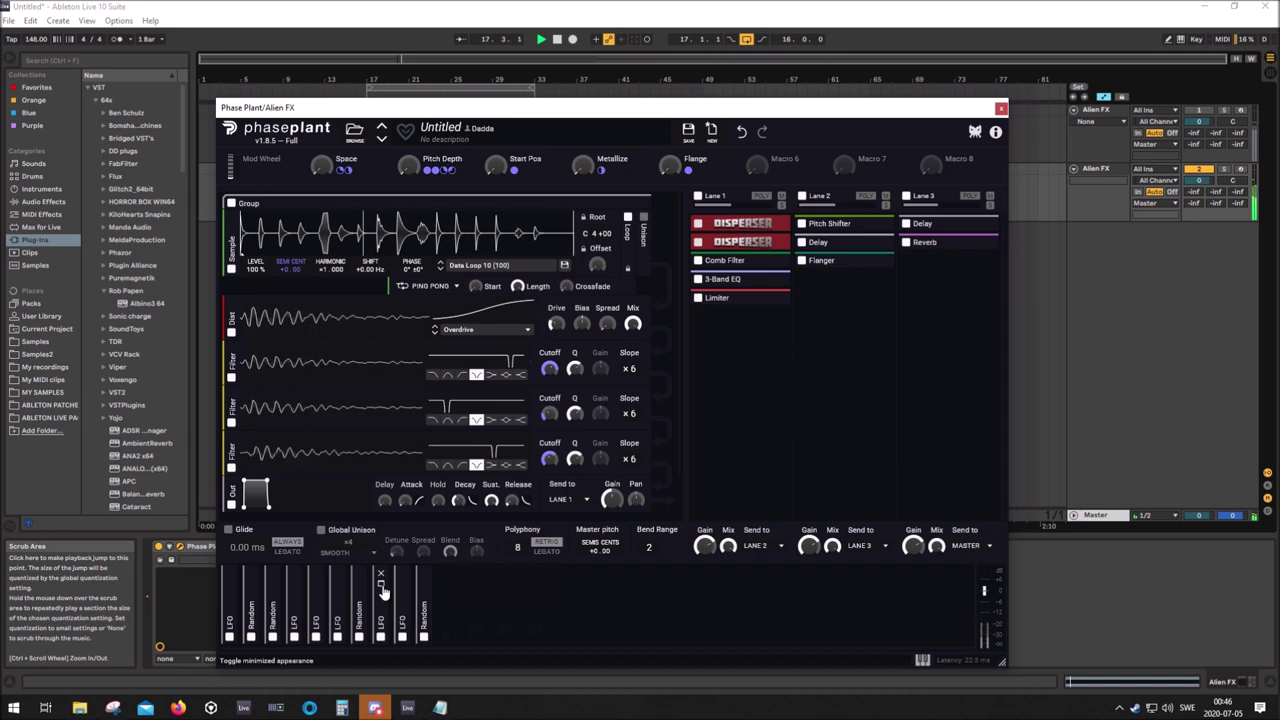
Expand the 0.62 Hz LFO and check the Lane 2 Pitch Shifter's settings, collapsing the Pitch Shifter again
left_click(382, 589)
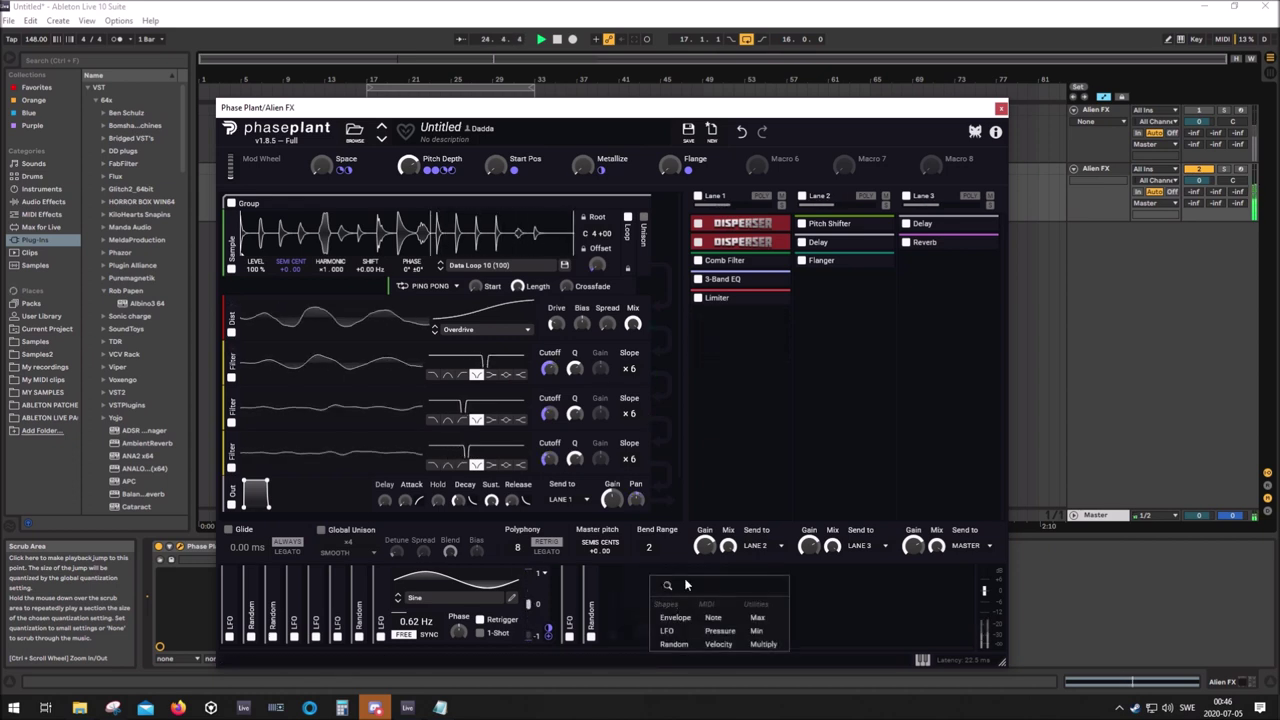
left_click(880, 226)
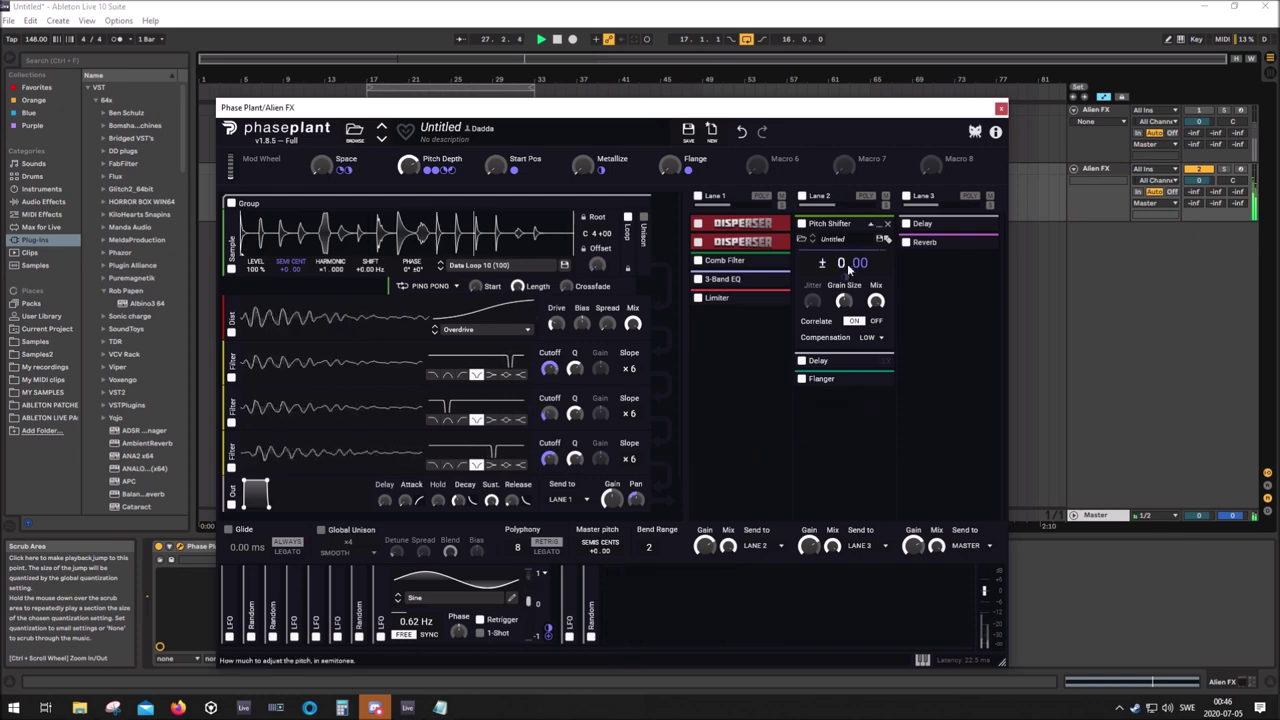
left_click(878, 224)
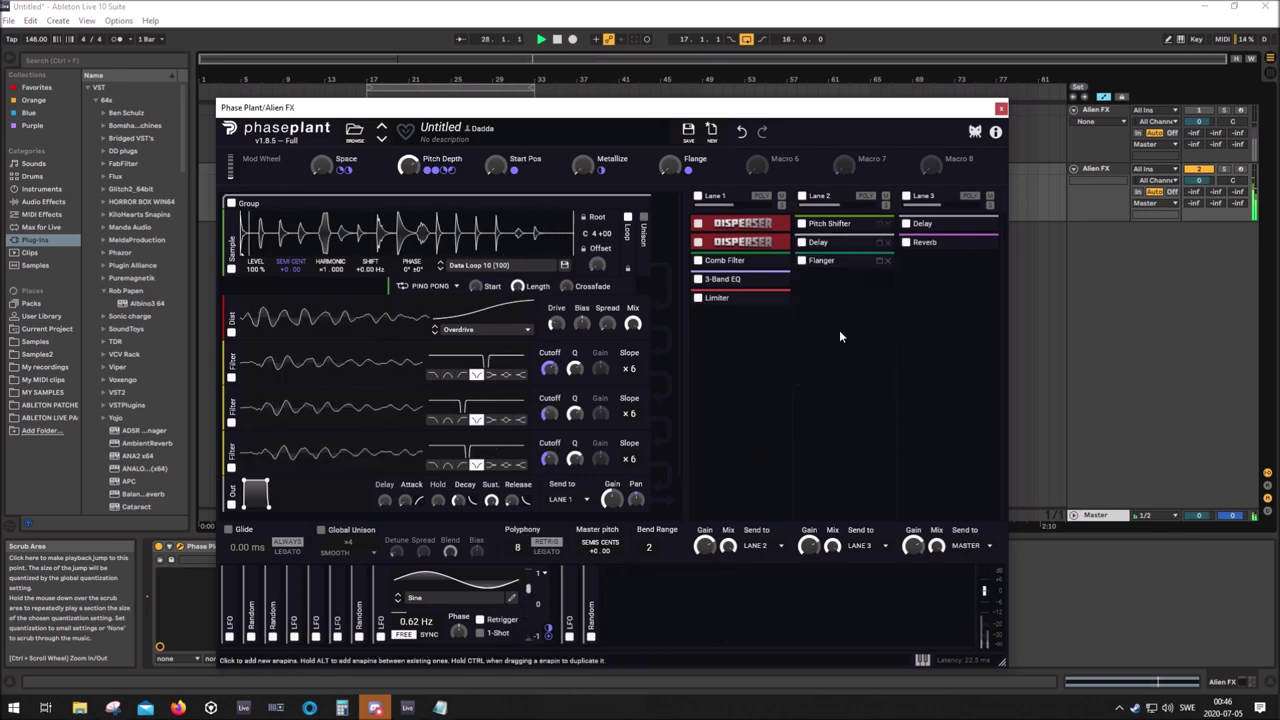
Add a new LFO after the existing modulators and resume playback
left_click(710, 577)
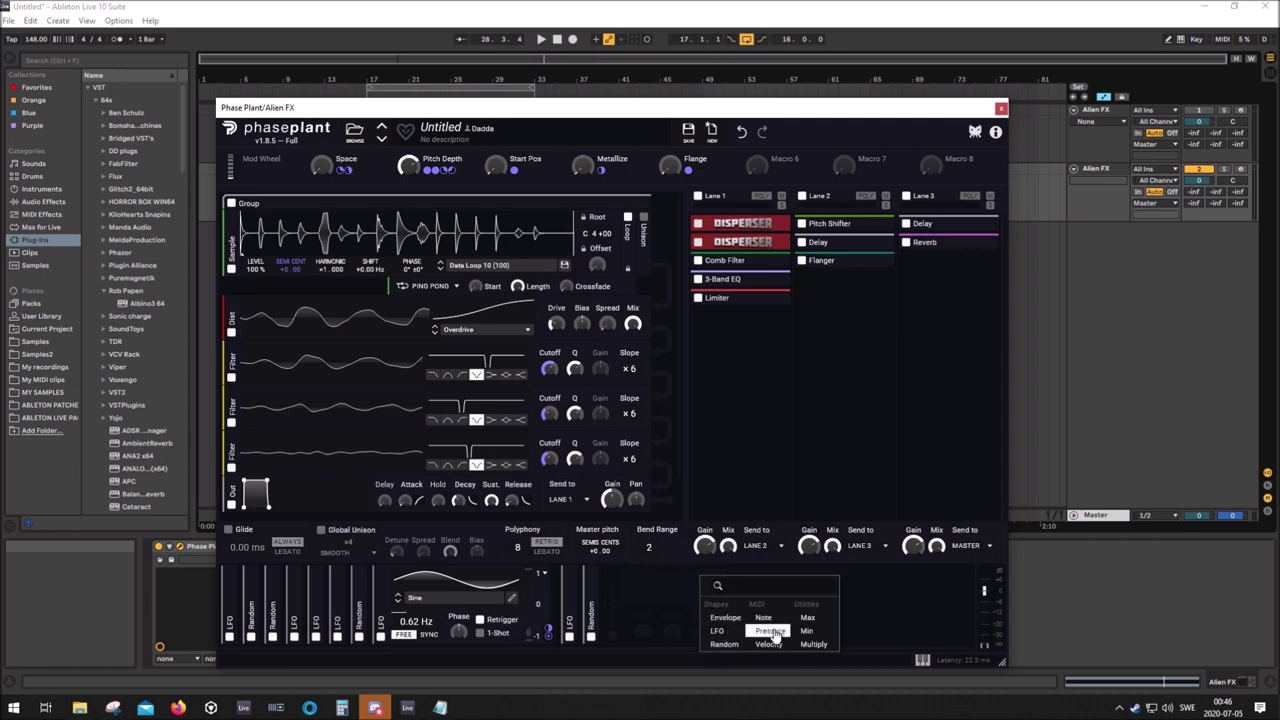
left_click(719, 633)
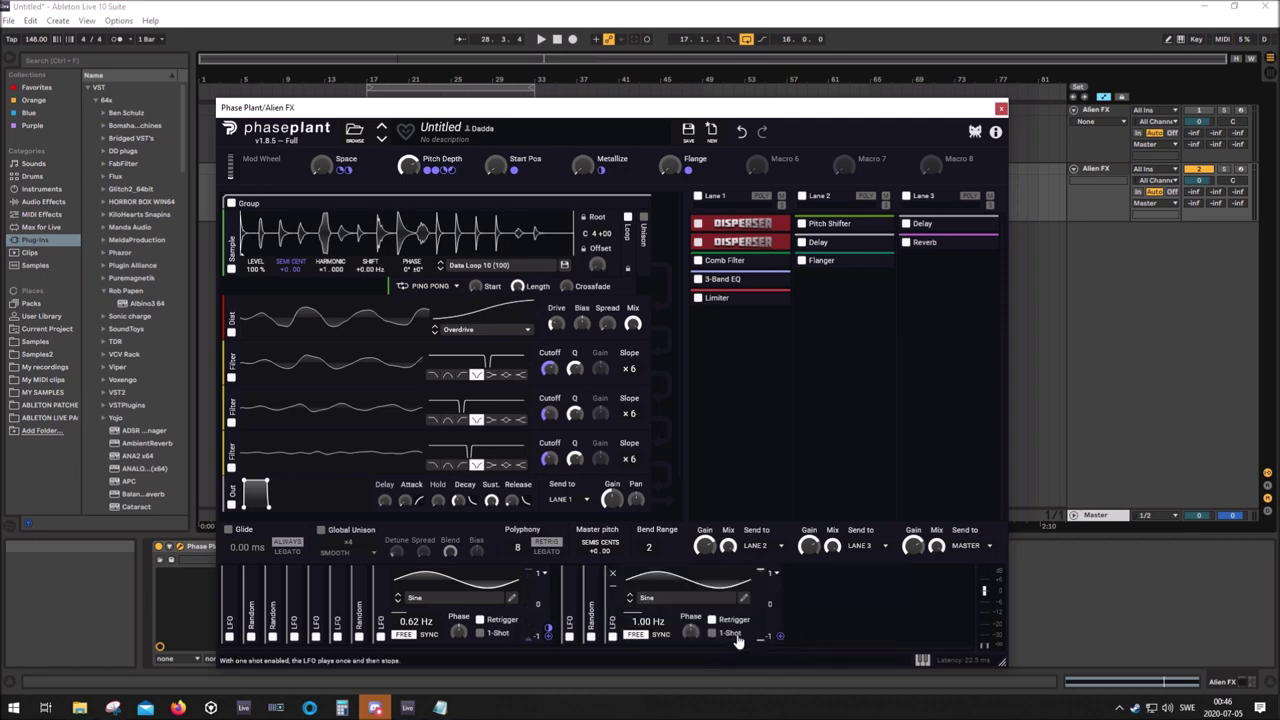
left_click(660, 600)
left_click(641, 532)
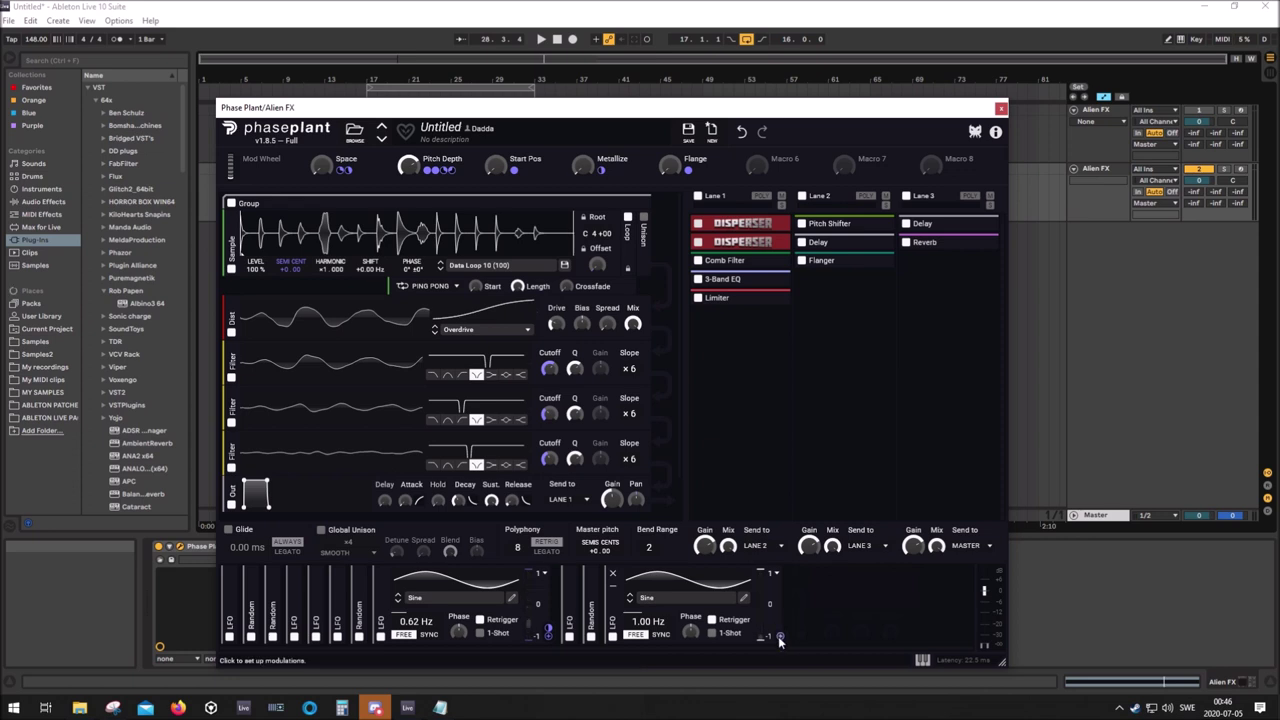
key("space")
Try the new 1.00 Hz LFO on the sample's Shift, then remove that assignment
left_click_drag(781, 641, 370, 279)
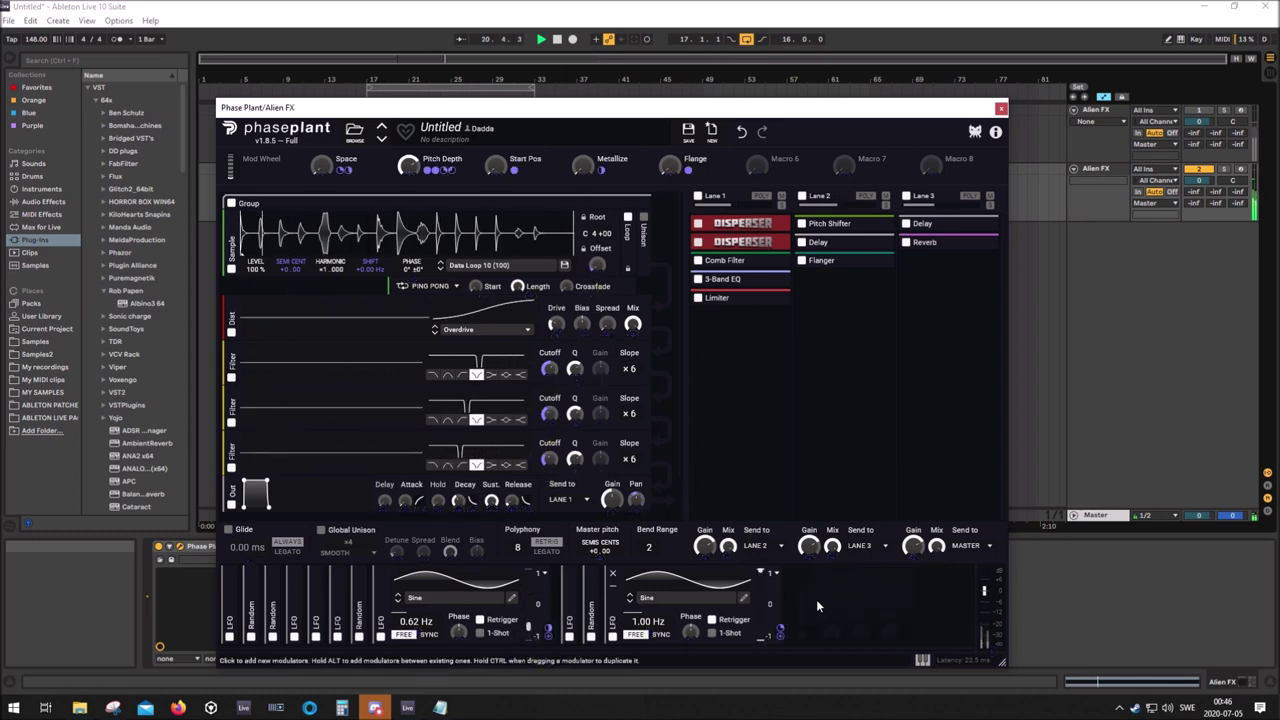
left_click_drag(780, 630, 782, 634)
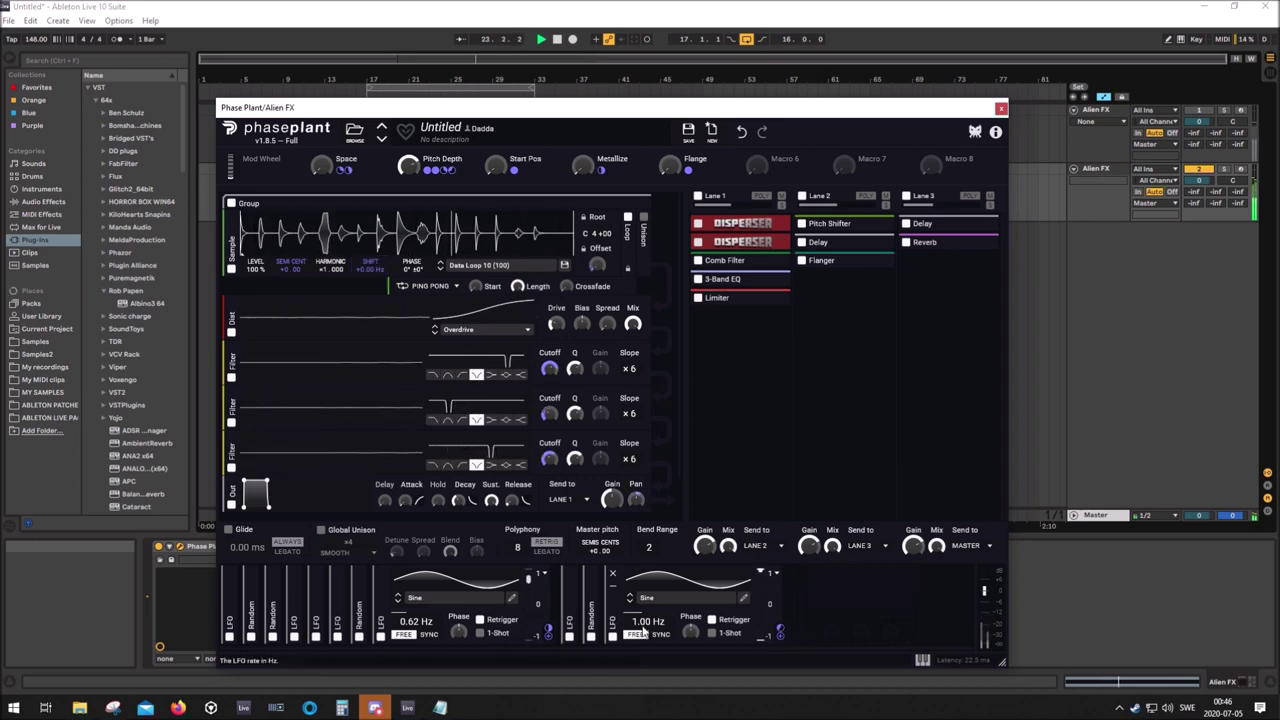
left_click(783, 635)
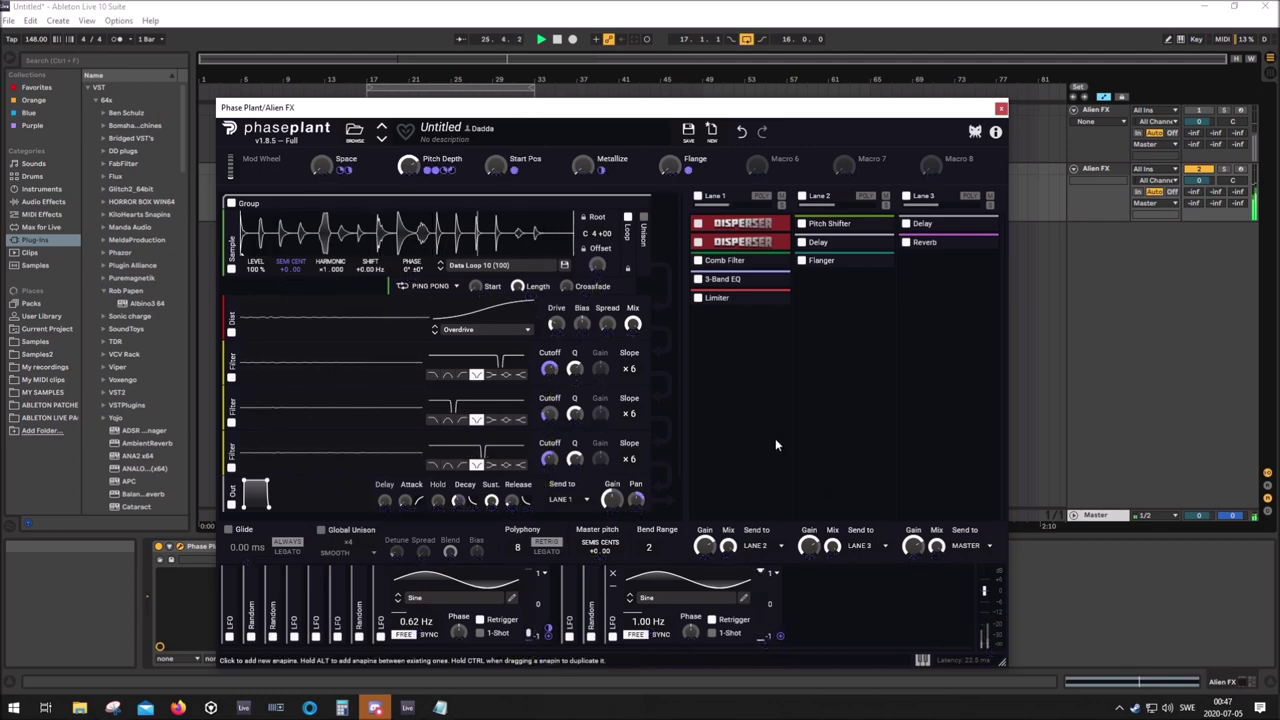
Assign the new 1.00 Hz LFO to the sample's Harmonic with an amount of about 38%
left_click(780, 637)
left_click(780, 637)
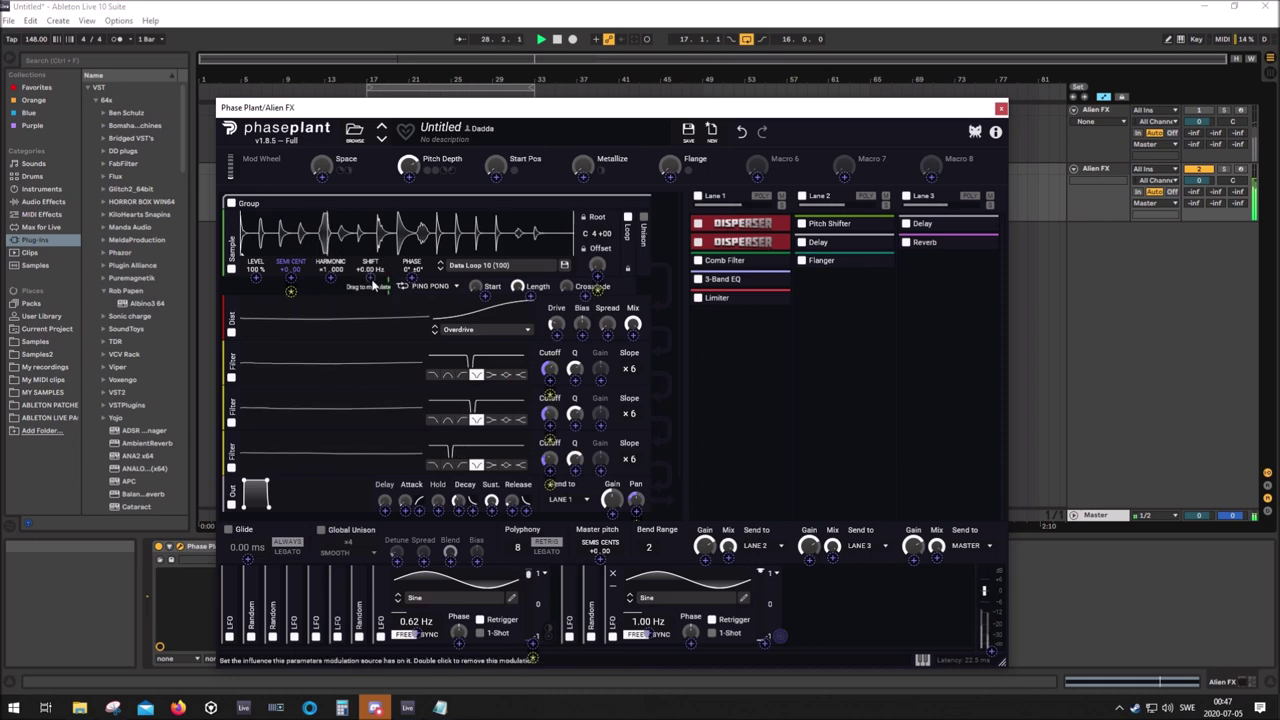
left_click_drag(343, 277, 331, 256)
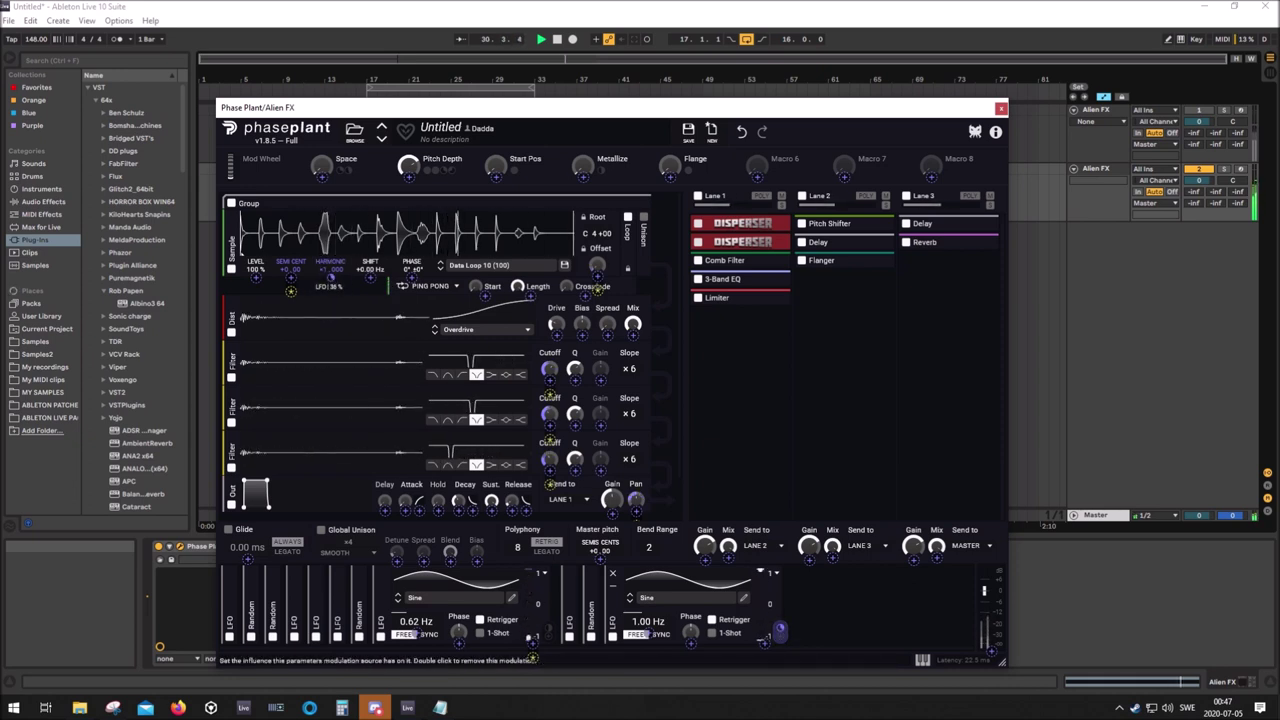
Try faster rates, including 23.6 Hz and 6.27 Hz, on the LFO assigned to Harmonic, then remove that LFO
left_click(647, 627)
left_click_drag(647, 627, 647, 567)
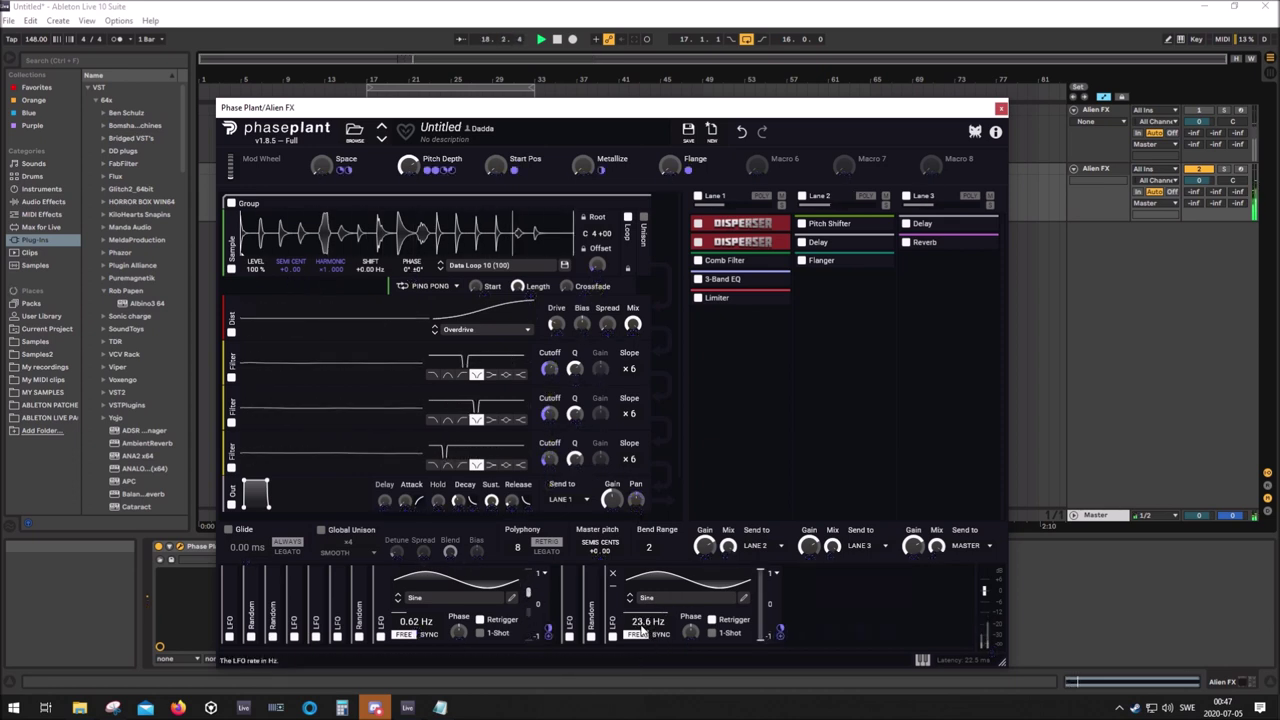
left_click_drag(643, 625, 643, 628)
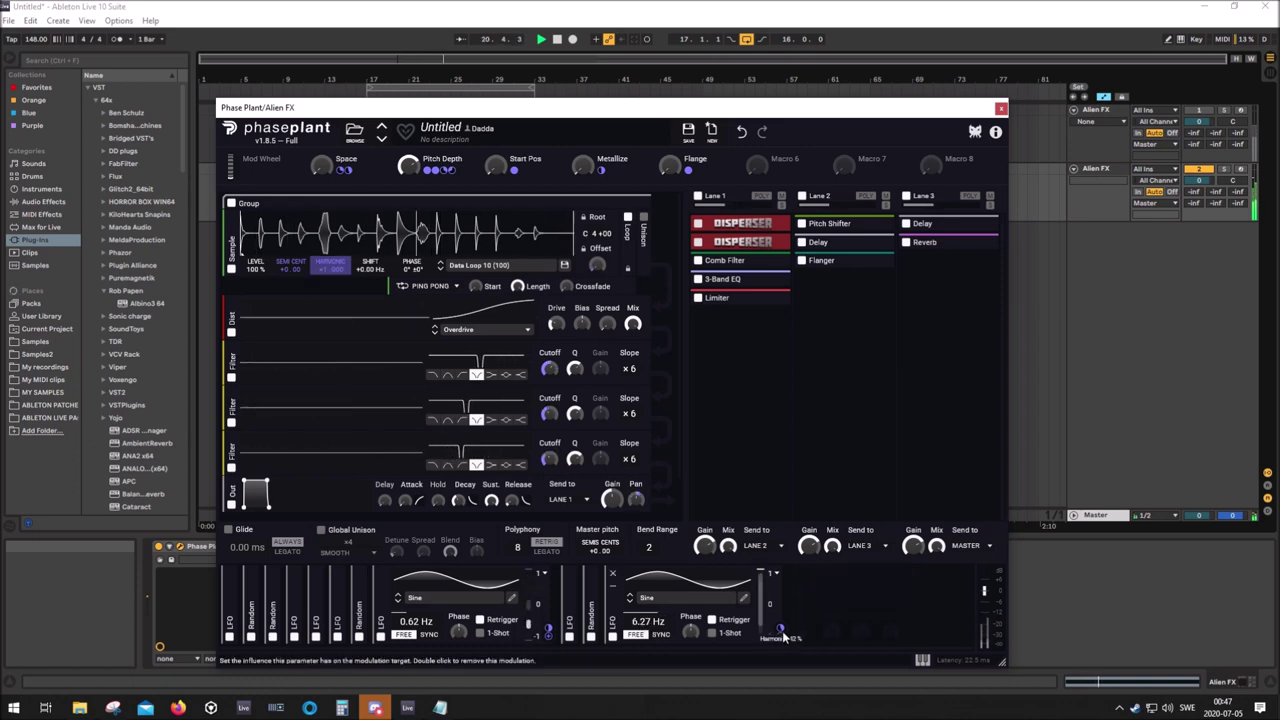
left_click(615, 574)
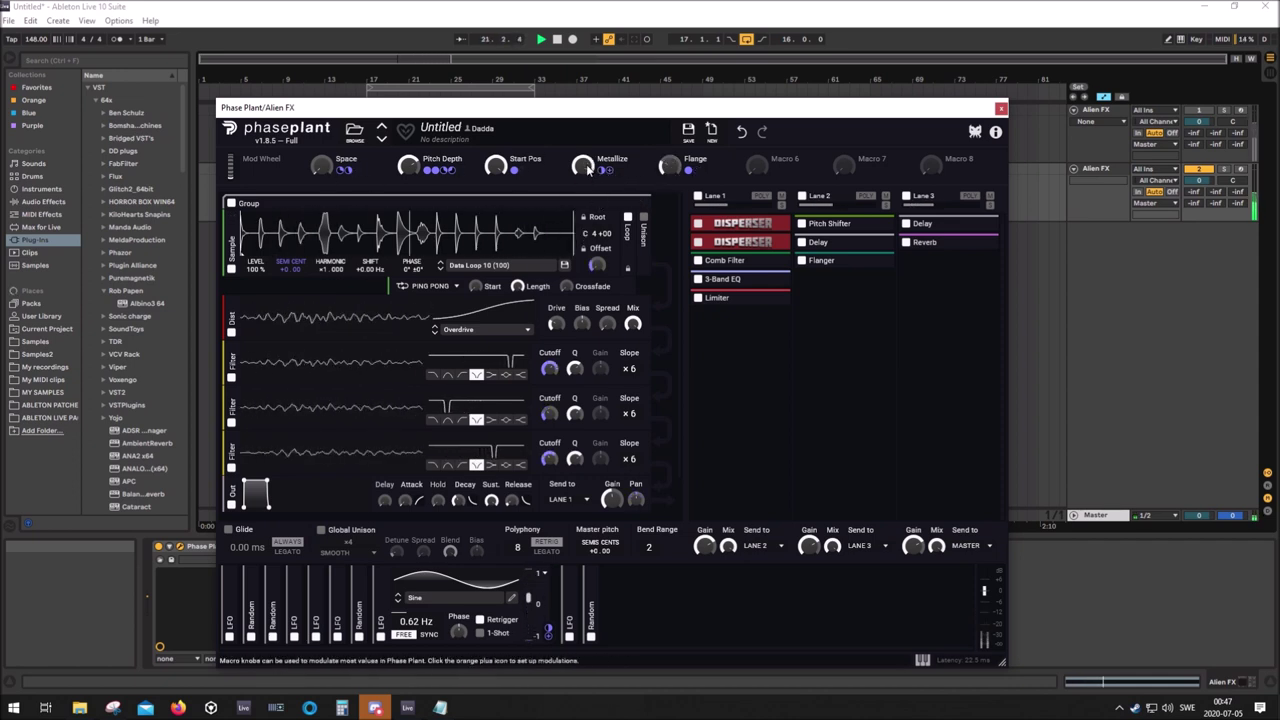
Expand the Lane 2 Delay to check its Feedback, Pan and Mix settings, collapse it again and resume playback
left_click(880, 246)
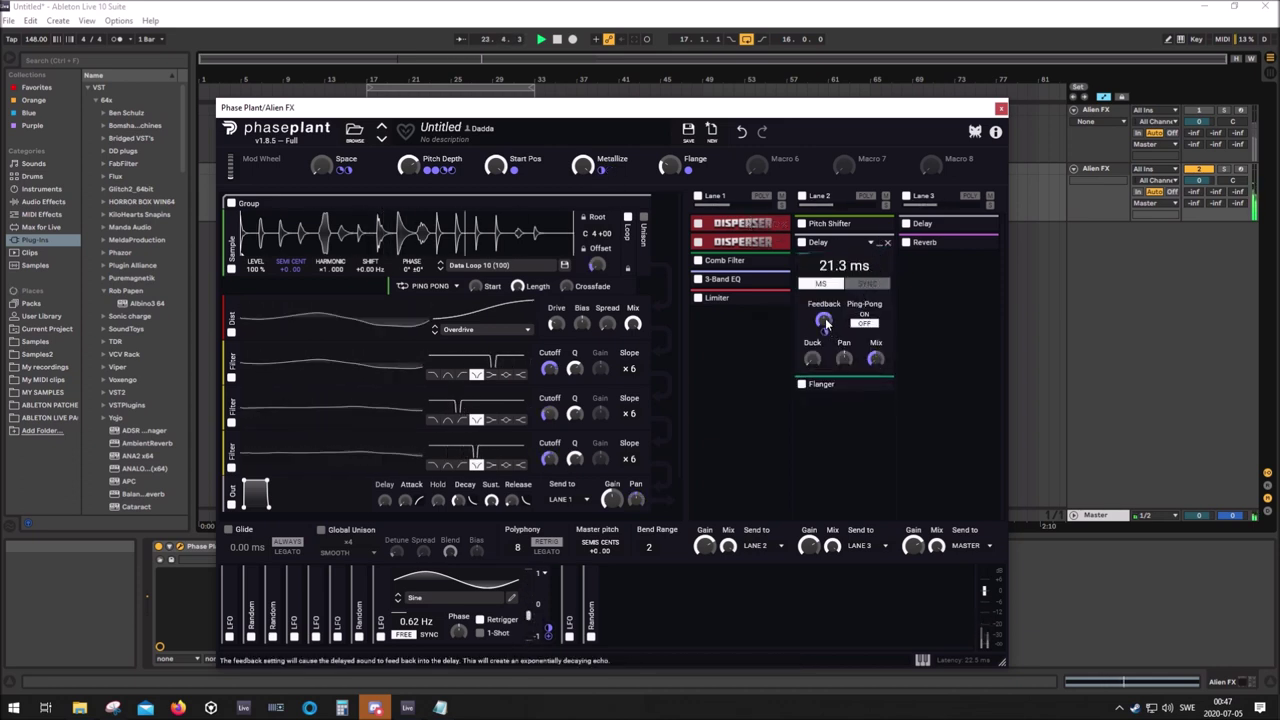
mouse_move(824, 324)
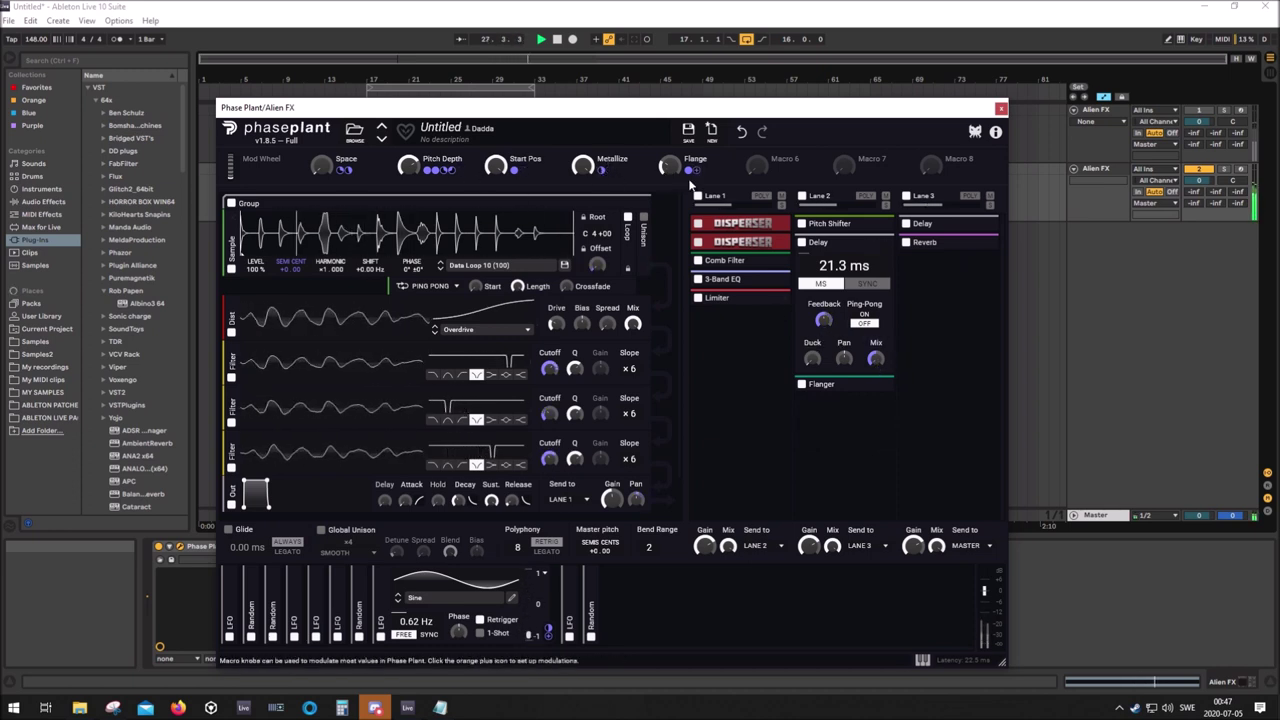
mouse_move(688, 175)
mouse_move(877, 372)
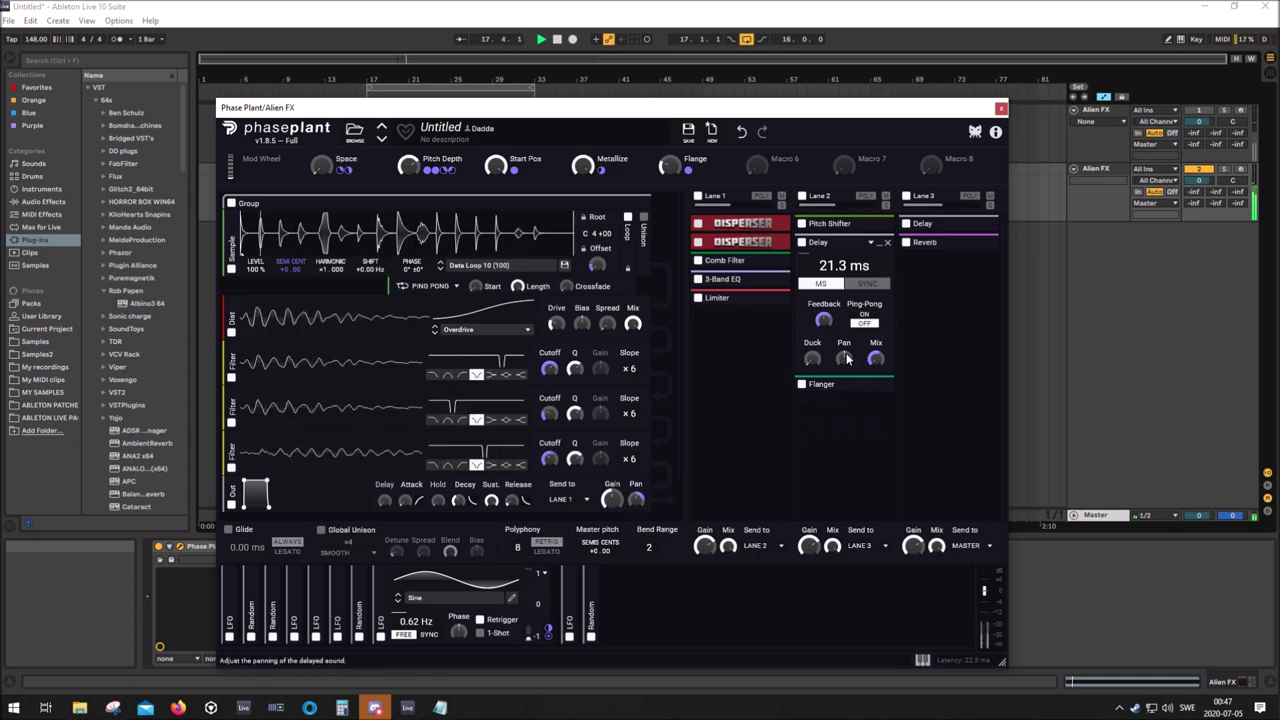
left_click(873, 244)
left_click(879, 245)
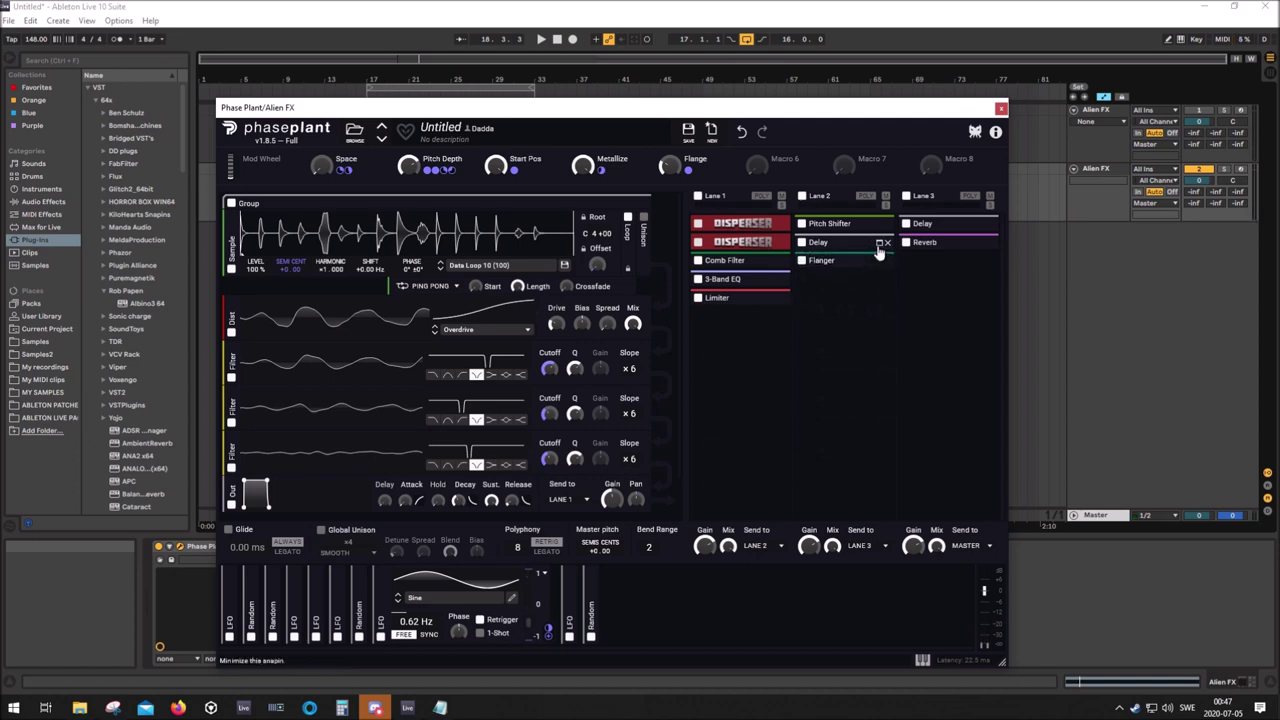
key("space")
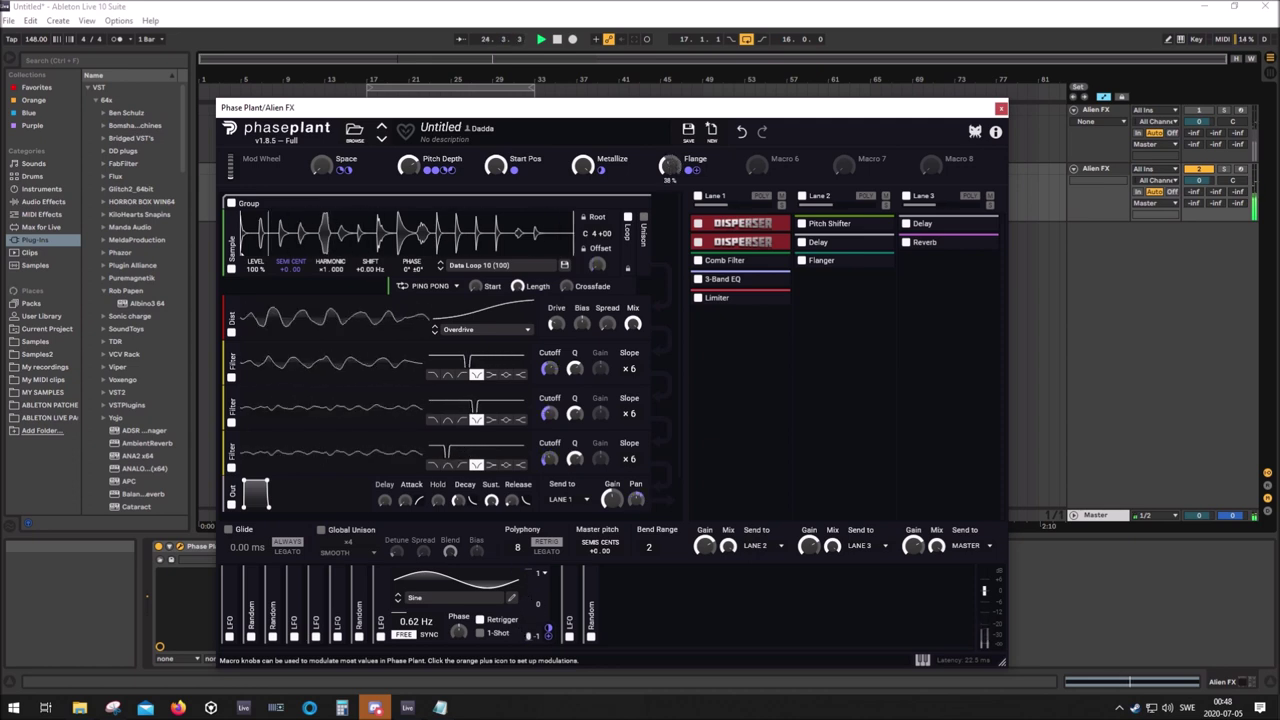
Expand the last collapsed Random modulator, add another Random modulator after it and assign the new one to the sample's loop Length
left_click(591, 598)
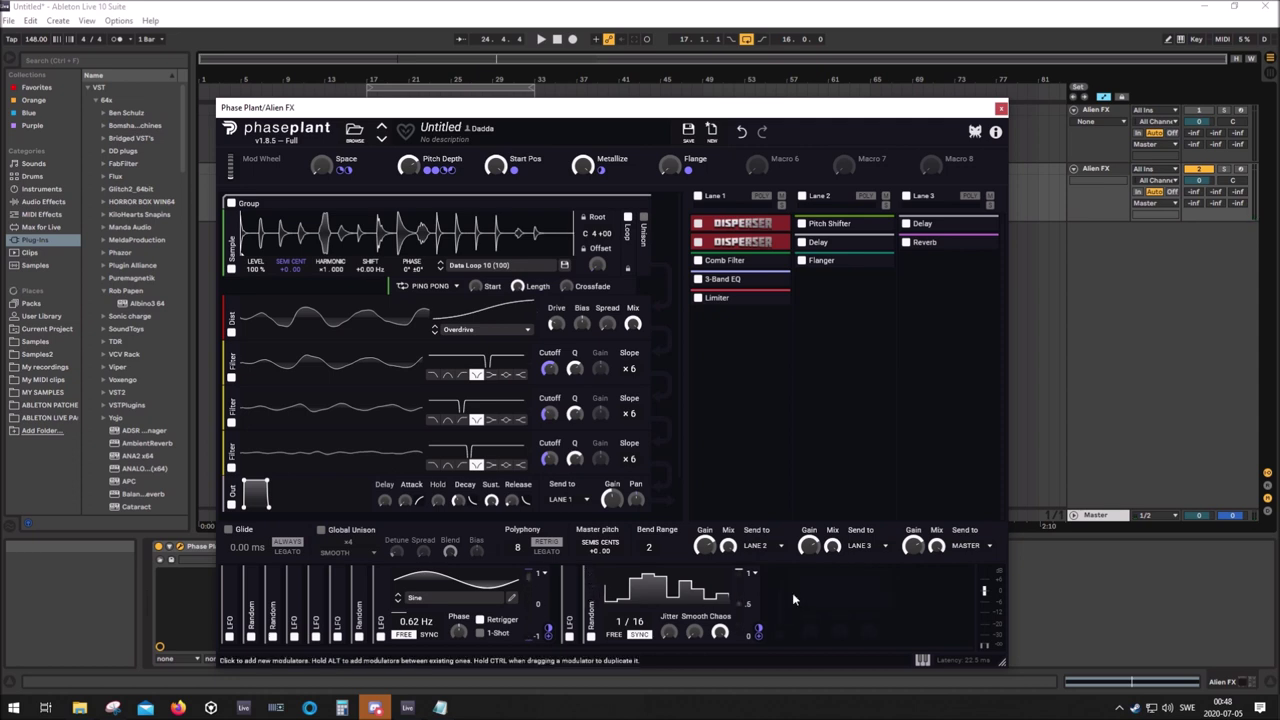
left_click(793, 599)
left_click(825, 648)
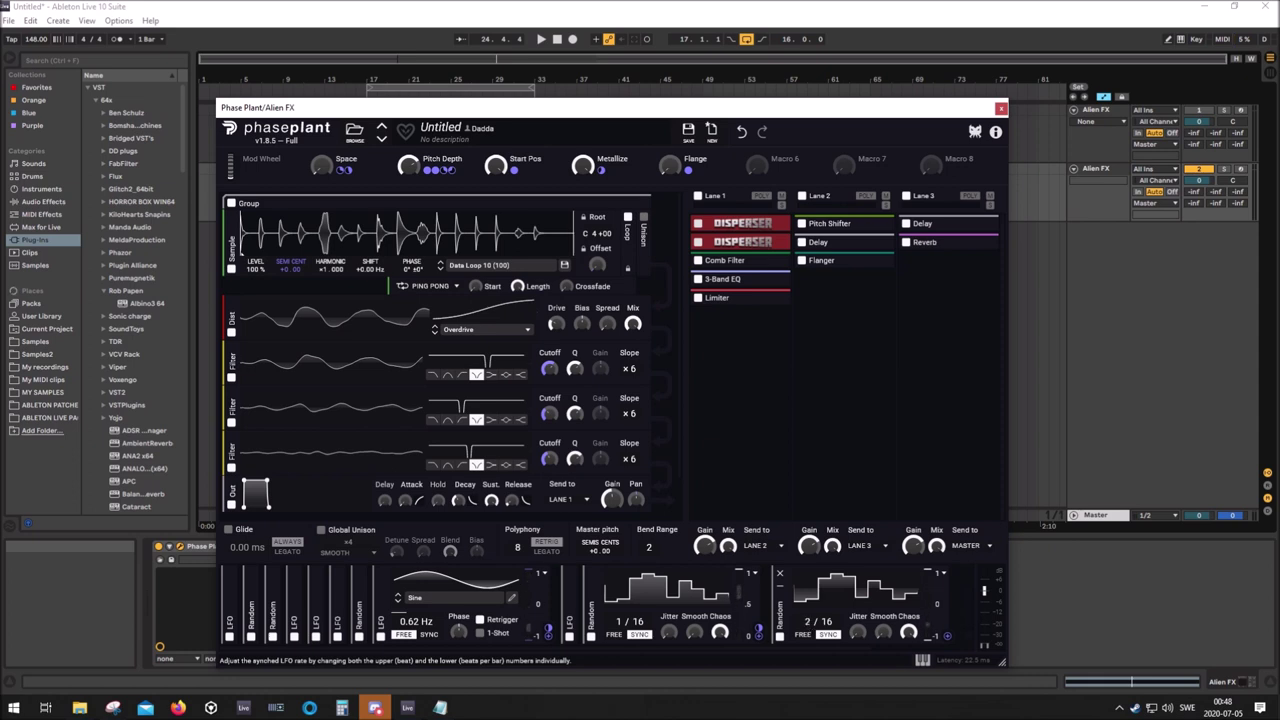
left_click_drag(948, 637, 531, 292)
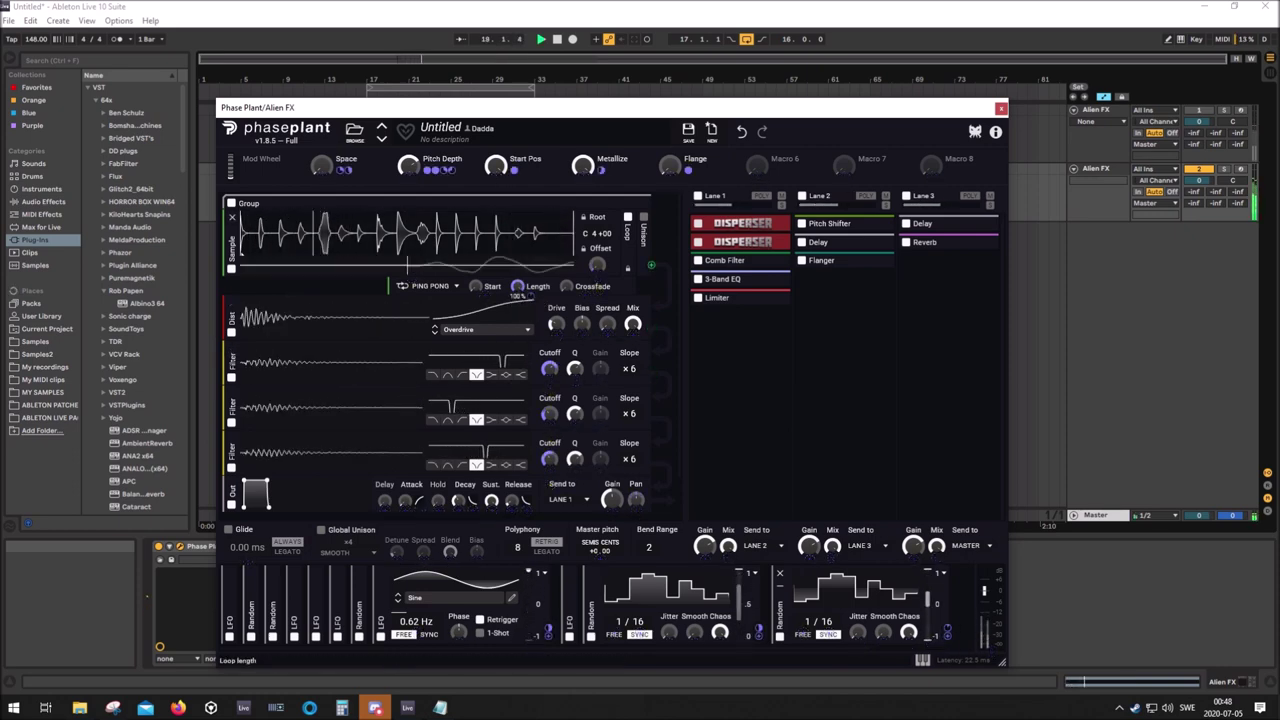
mouse_move(531, 297)
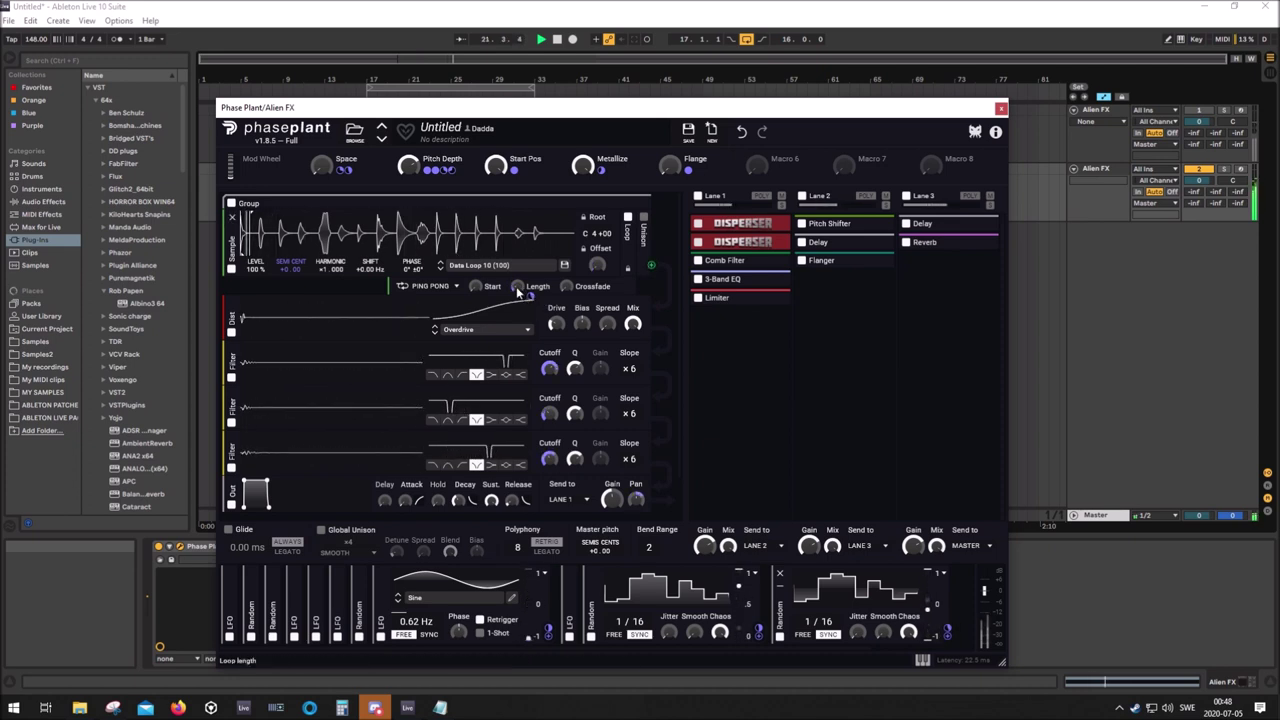
Shorten the sample's loop Length, then raise the new Random modulator's Smooth and set its rate to 4/16
left_click(777, 346)
left_click(609, 287)
left_click_drag(519, 292, 519, 297)
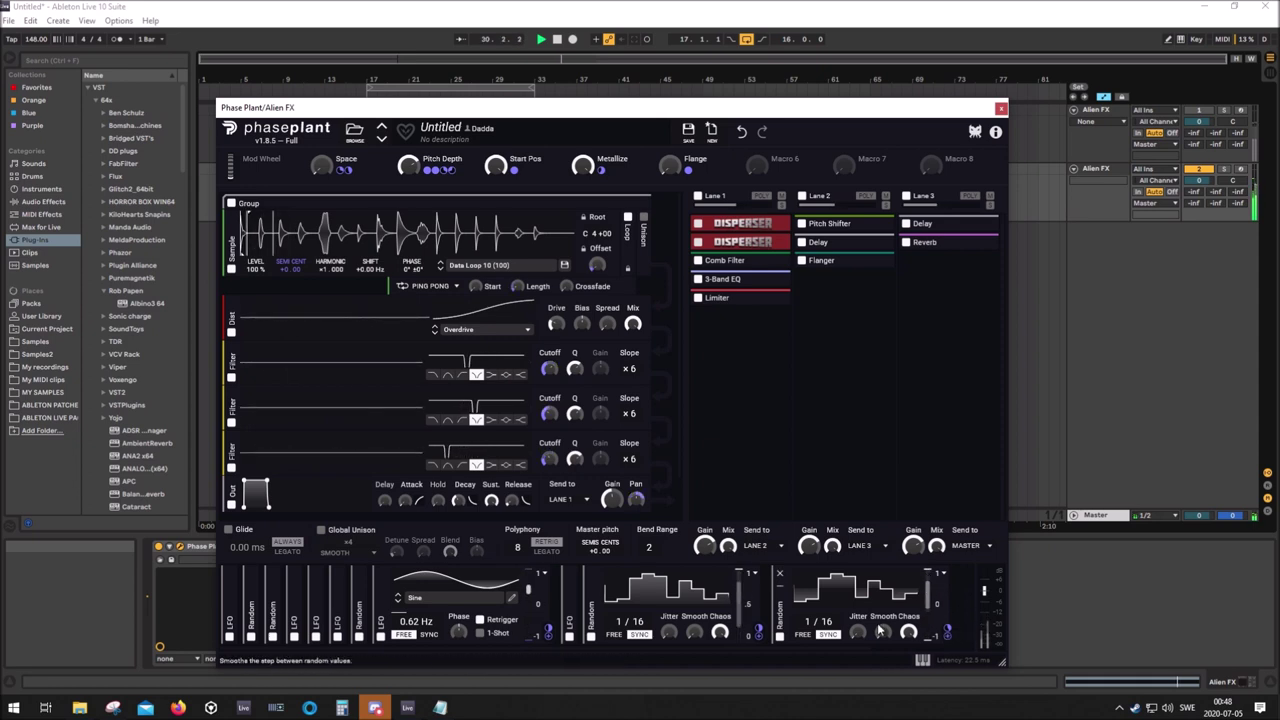
left_click_drag(880, 630, 880, 605)
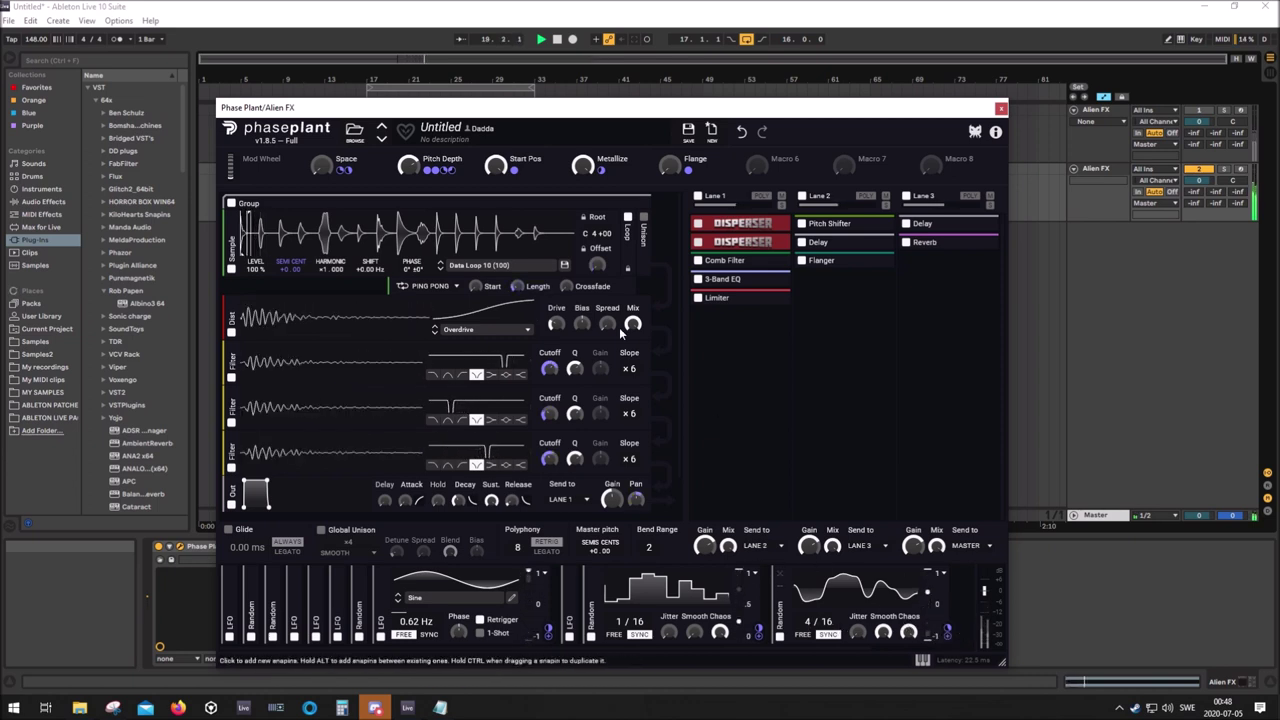
Audition different amounts of the Metallize, Start Pos and Pitch Depth macros during playback
left_click_drag(592, 172, 592, 166)
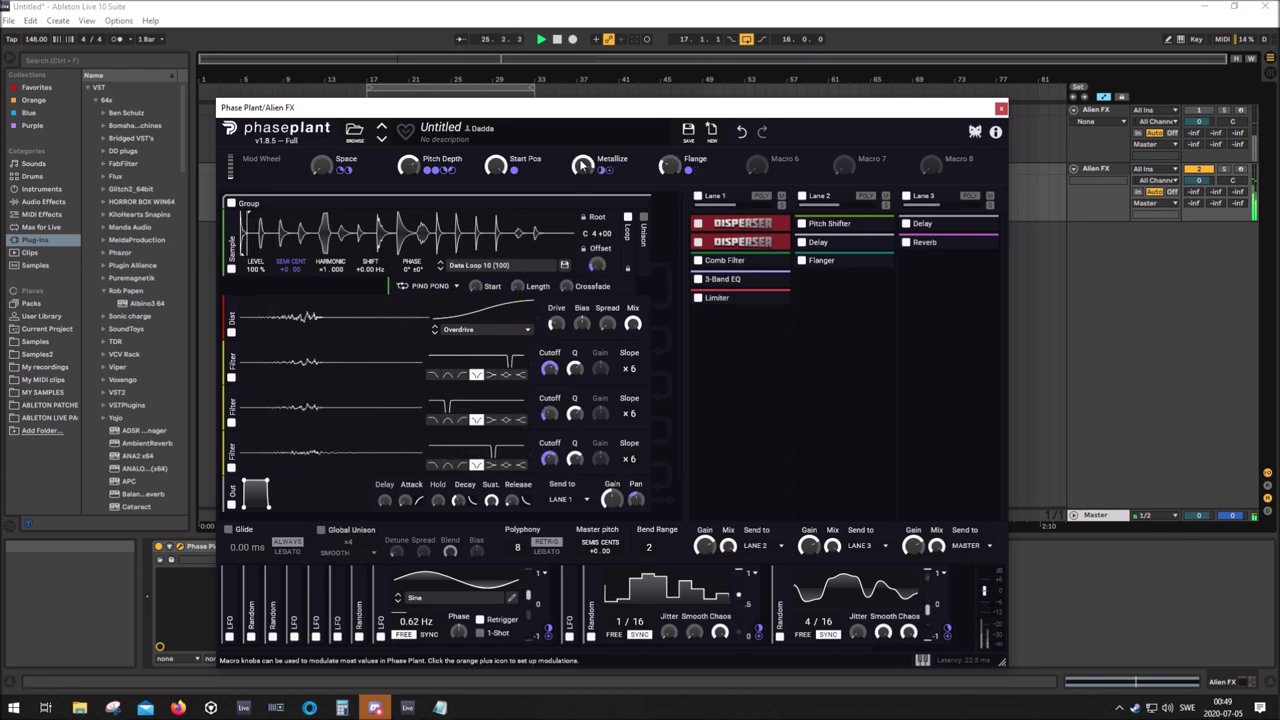
left_click_drag(495, 165, 495, 162)
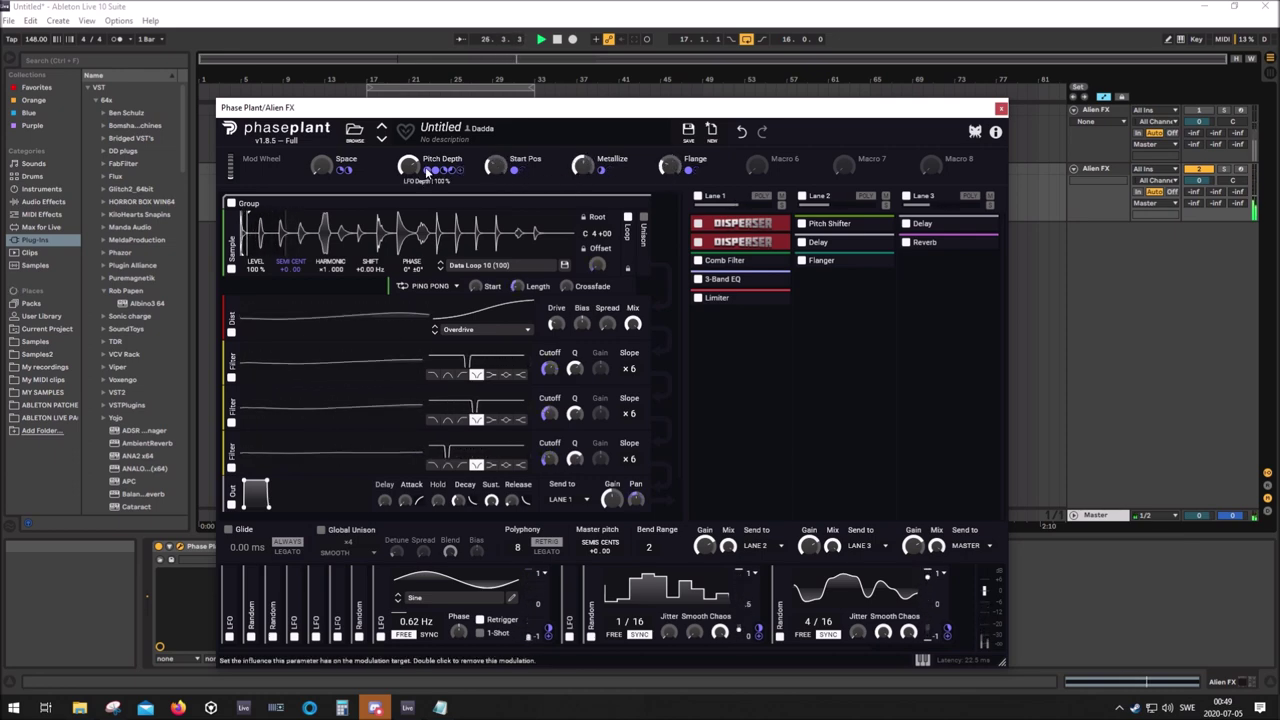
left_click_drag(410, 166, 416, 166)
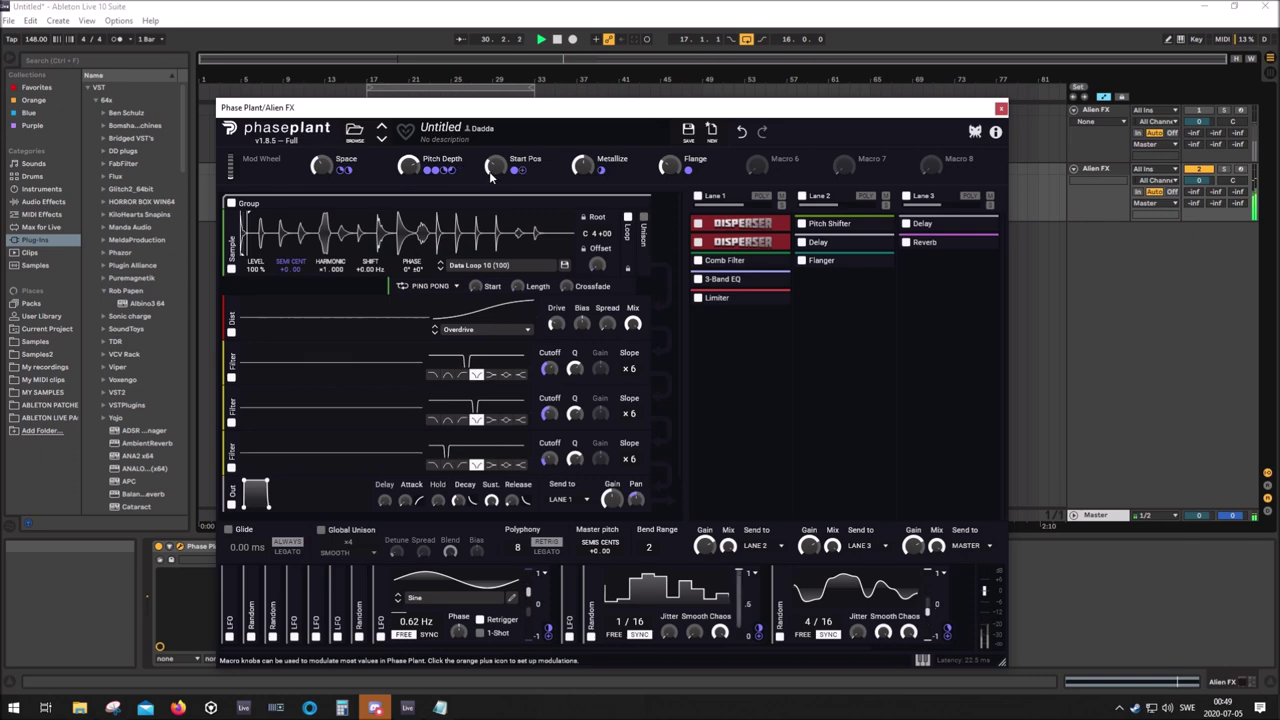
left_click_drag(489, 174, 489, 172)
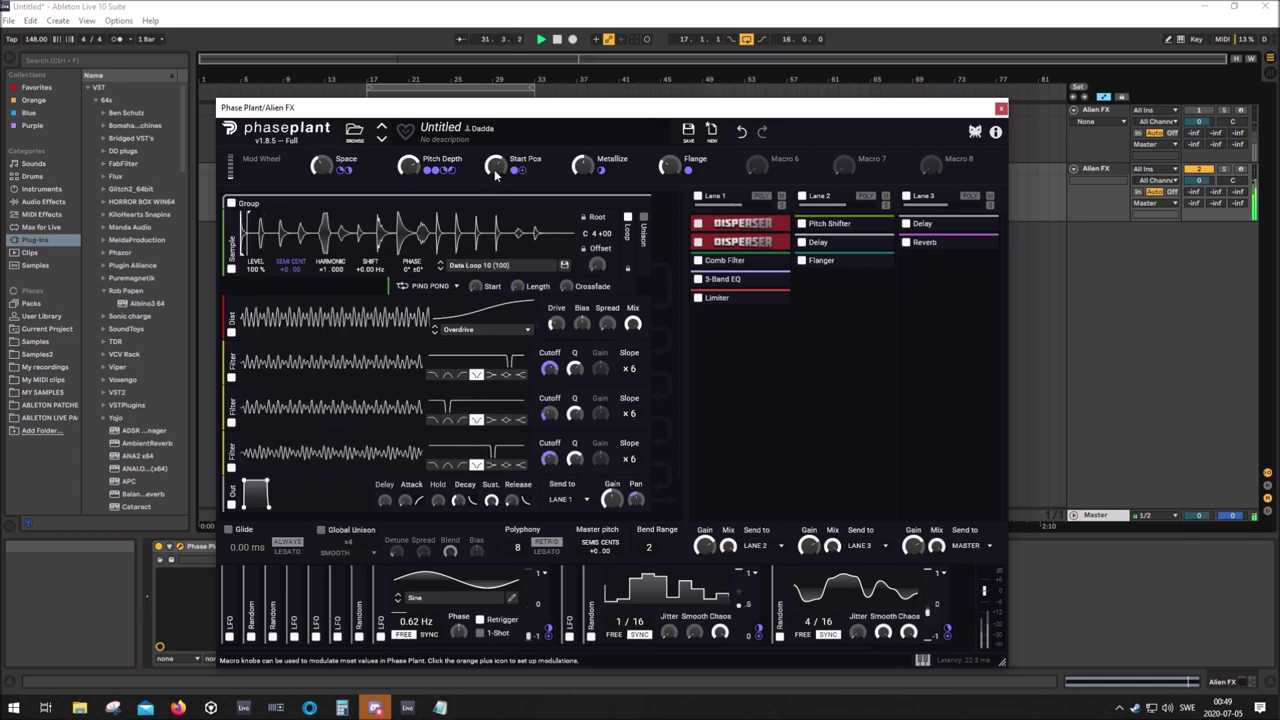
Enable Unison on the sample with the Hard mode and five voices
left_click(643, 219)
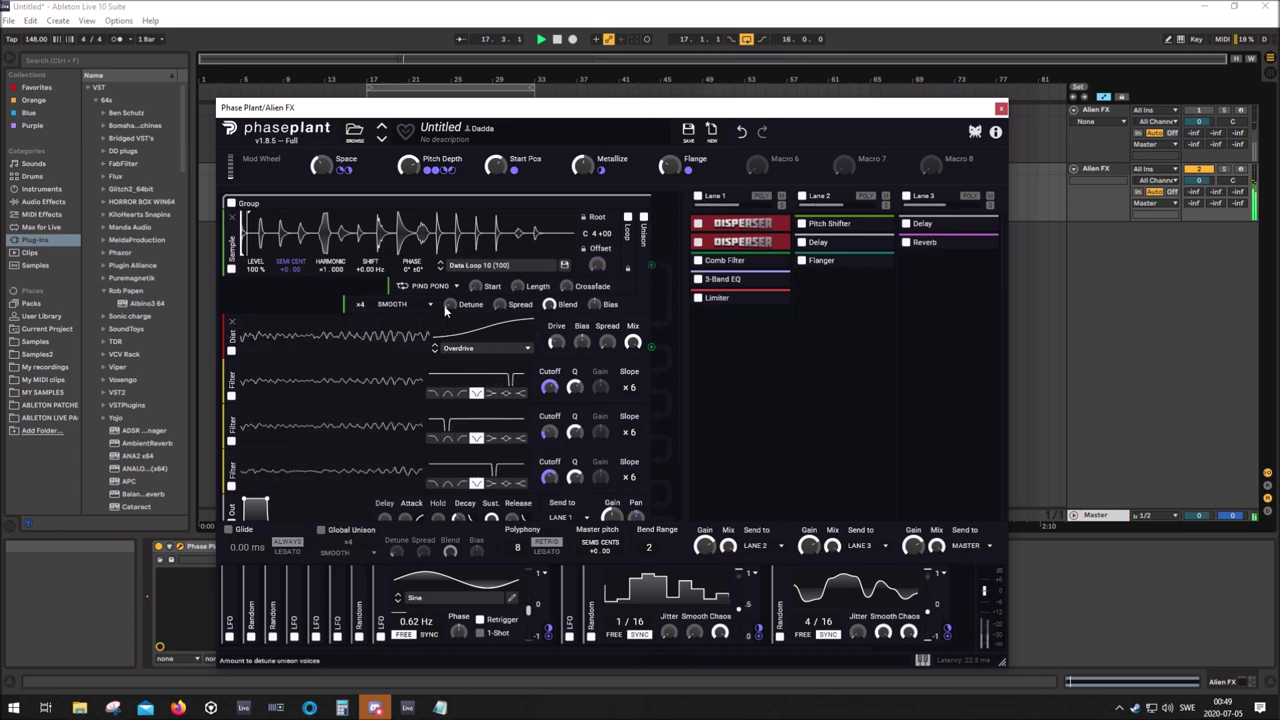
left_click(419, 307)
left_click(410, 319)
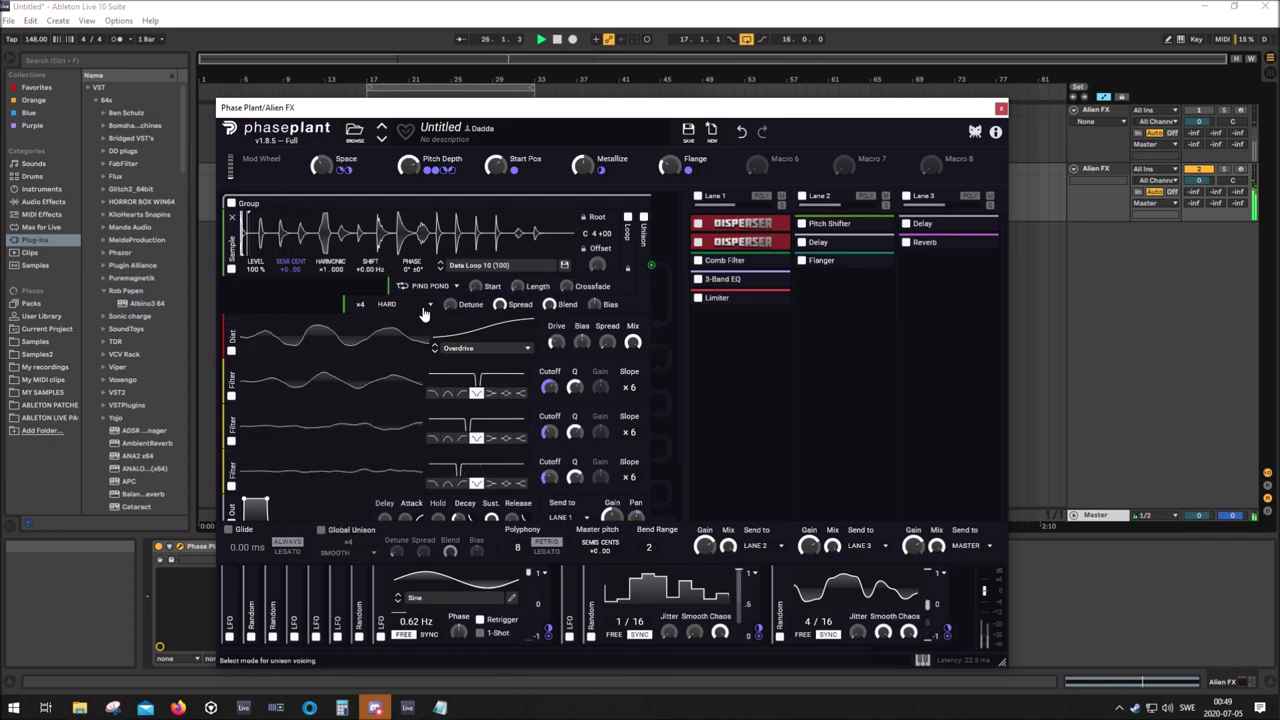
left_click(386, 305)
left_click(360, 316)
scroll(360, 316, "up", 1)
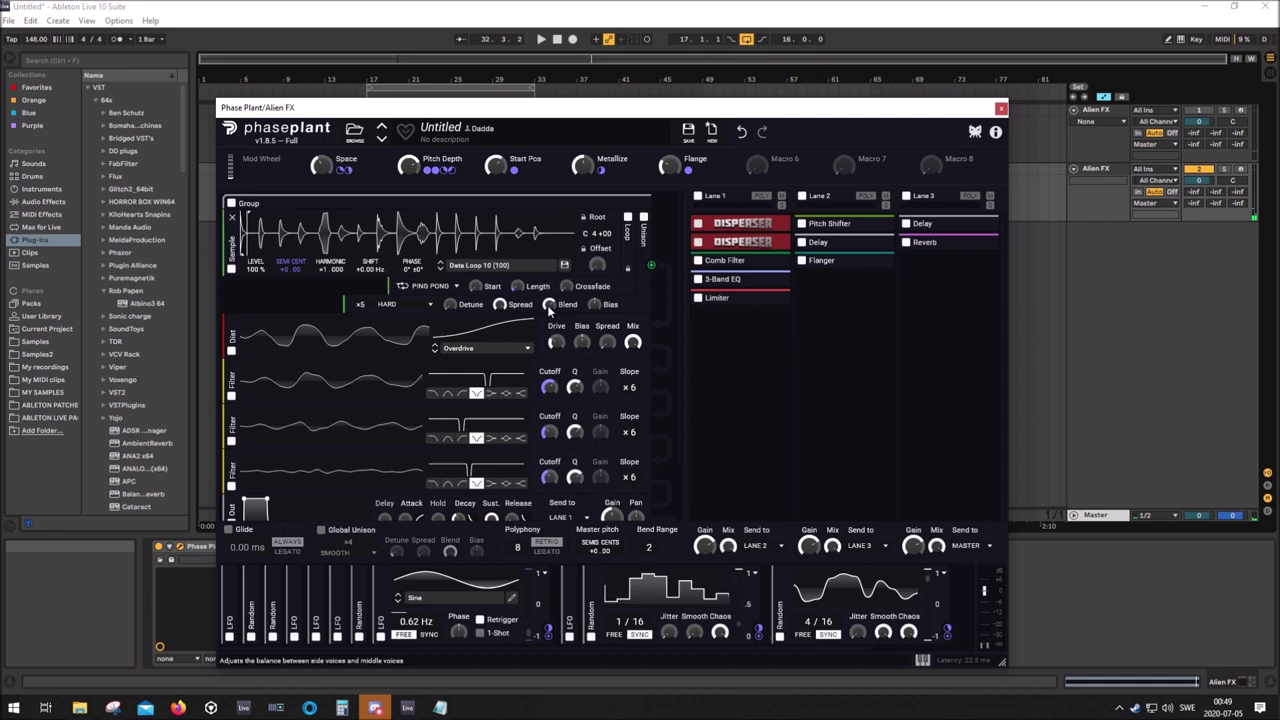
Assign Macro 6 to the sample's unison Spread and play back the result
mouse_move(774, 172)
left_click_drag(774, 172, 513, 317)
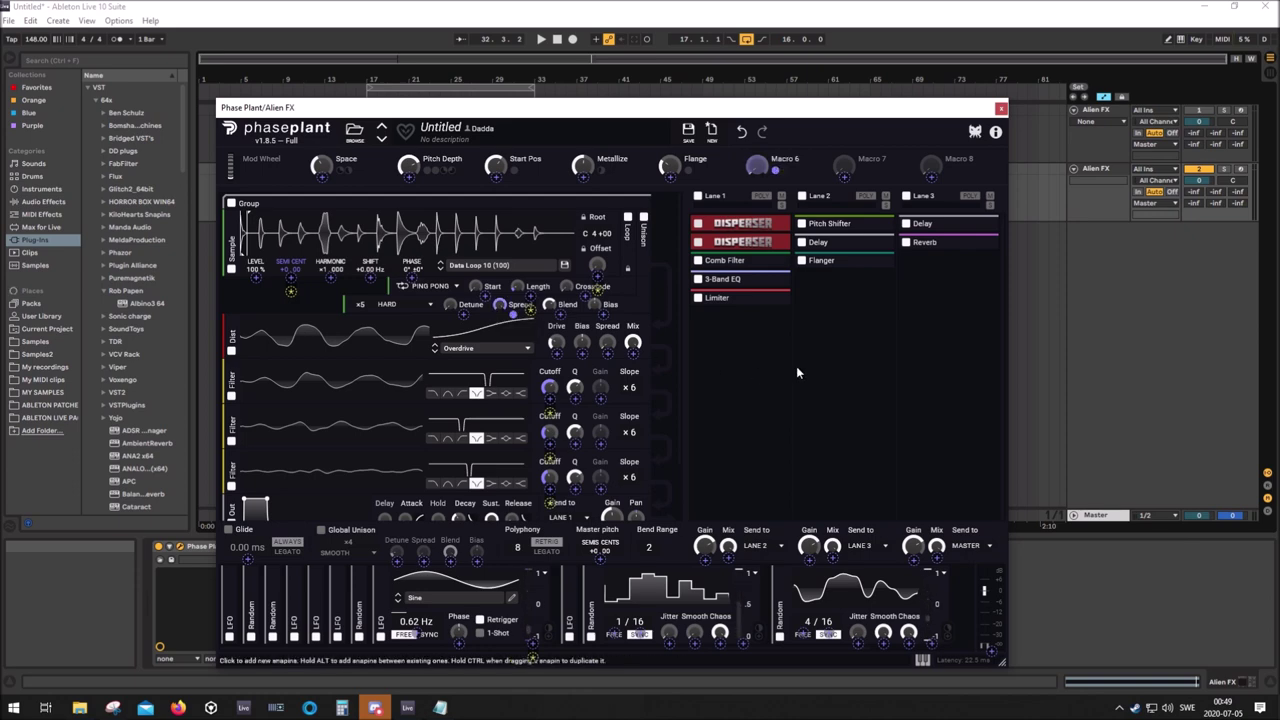
key("space")
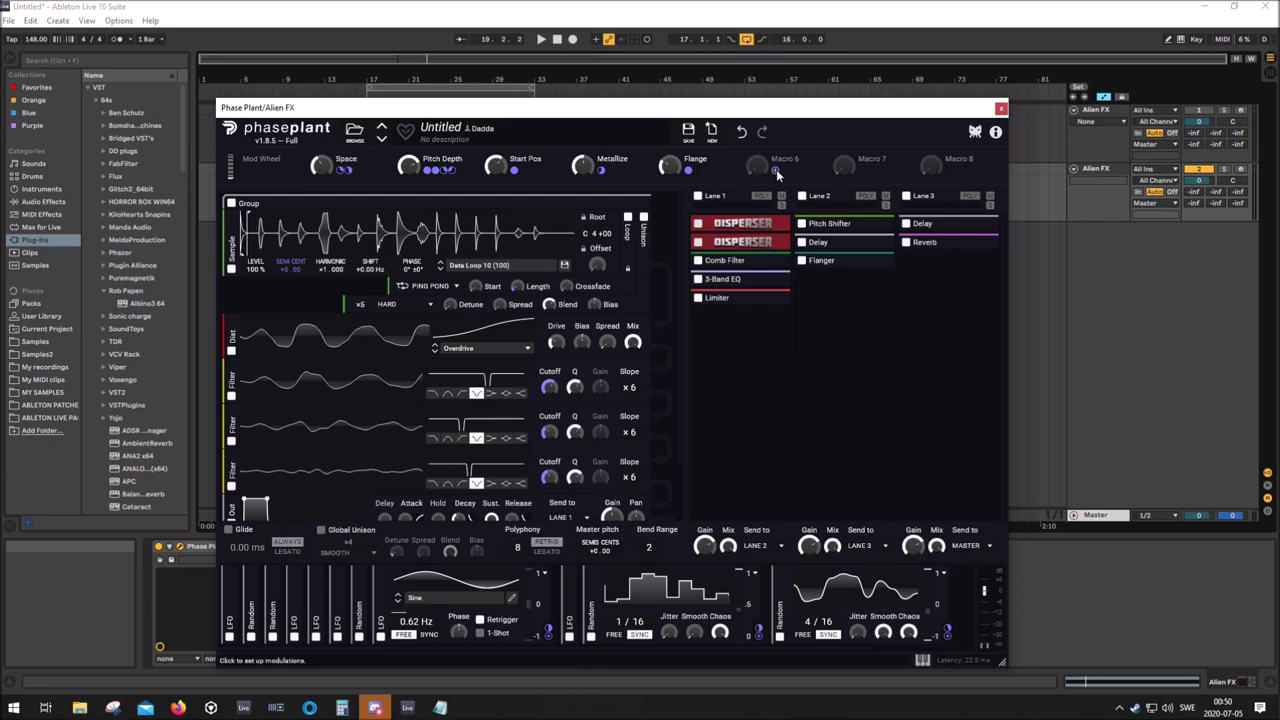
left_click_drag(772, 164, 522, 316)
key("space")
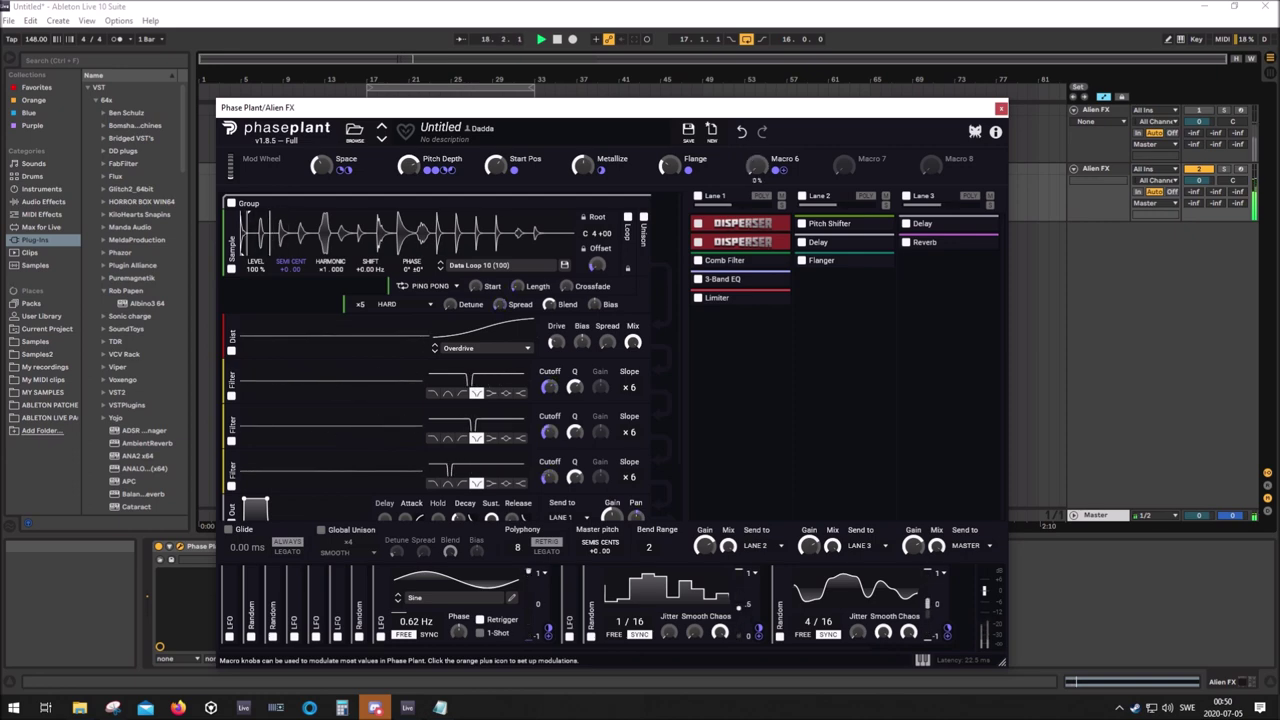
Compare the sound with the sample's Unison off and on, then expand the Lane 1 Limiter and adjust its Threshold
left_click(643, 218)
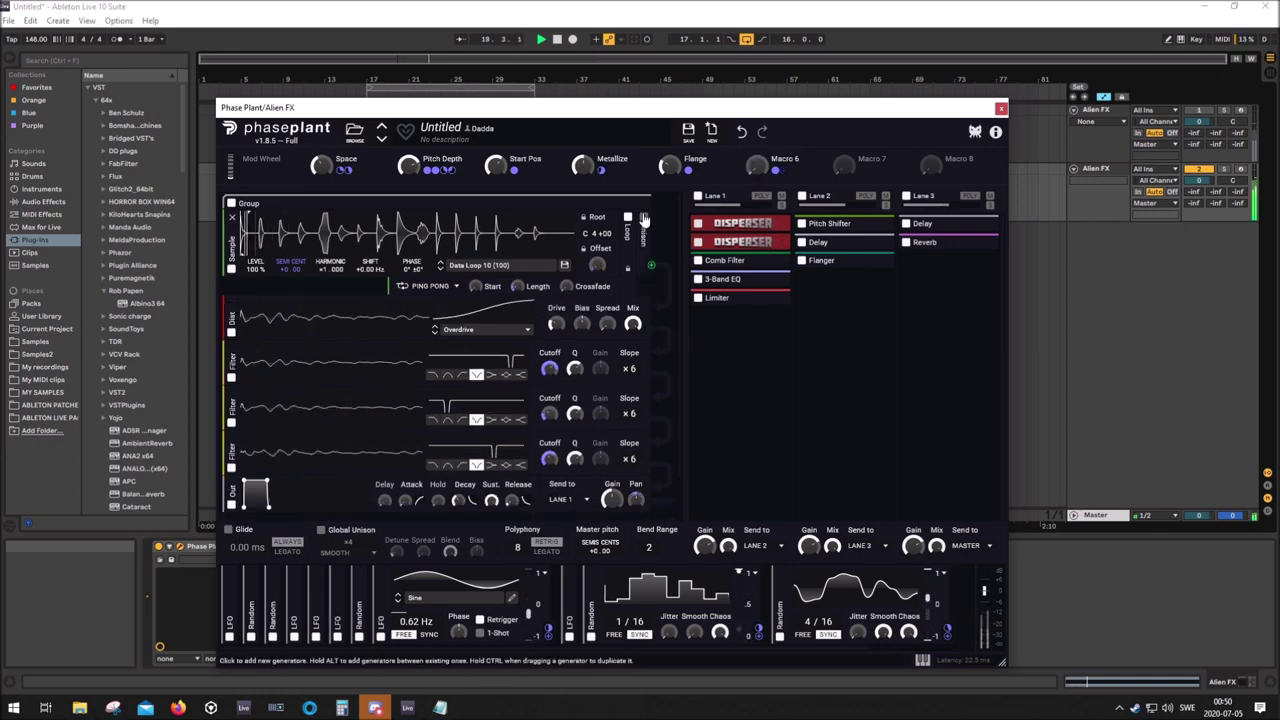
left_click(644, 218)
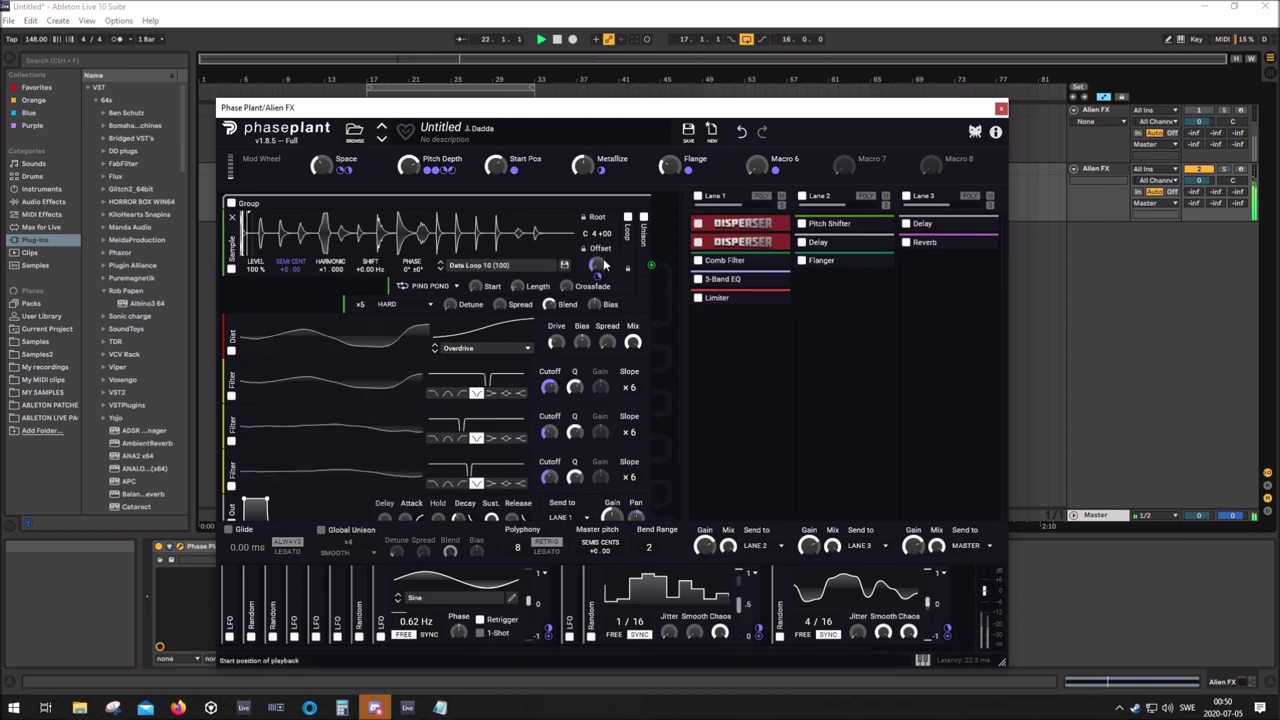
left_click(768, 299)
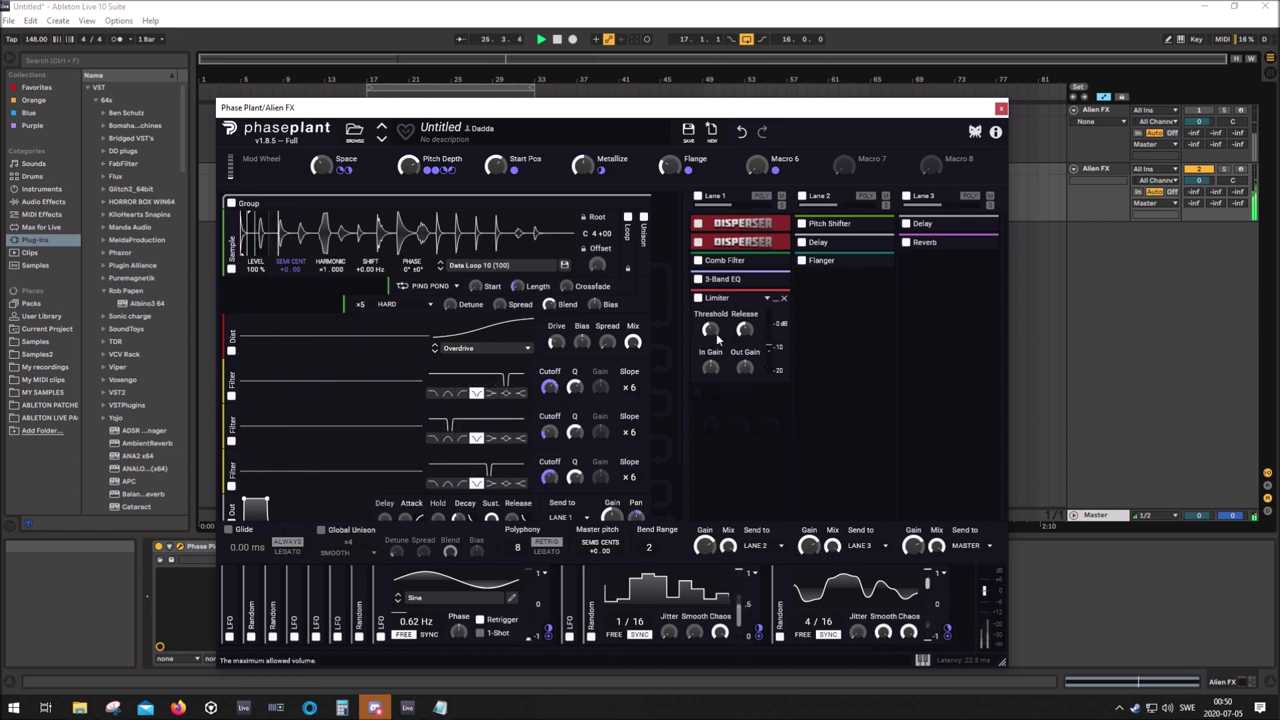
left_click_drag(715, 335, 713, 333)
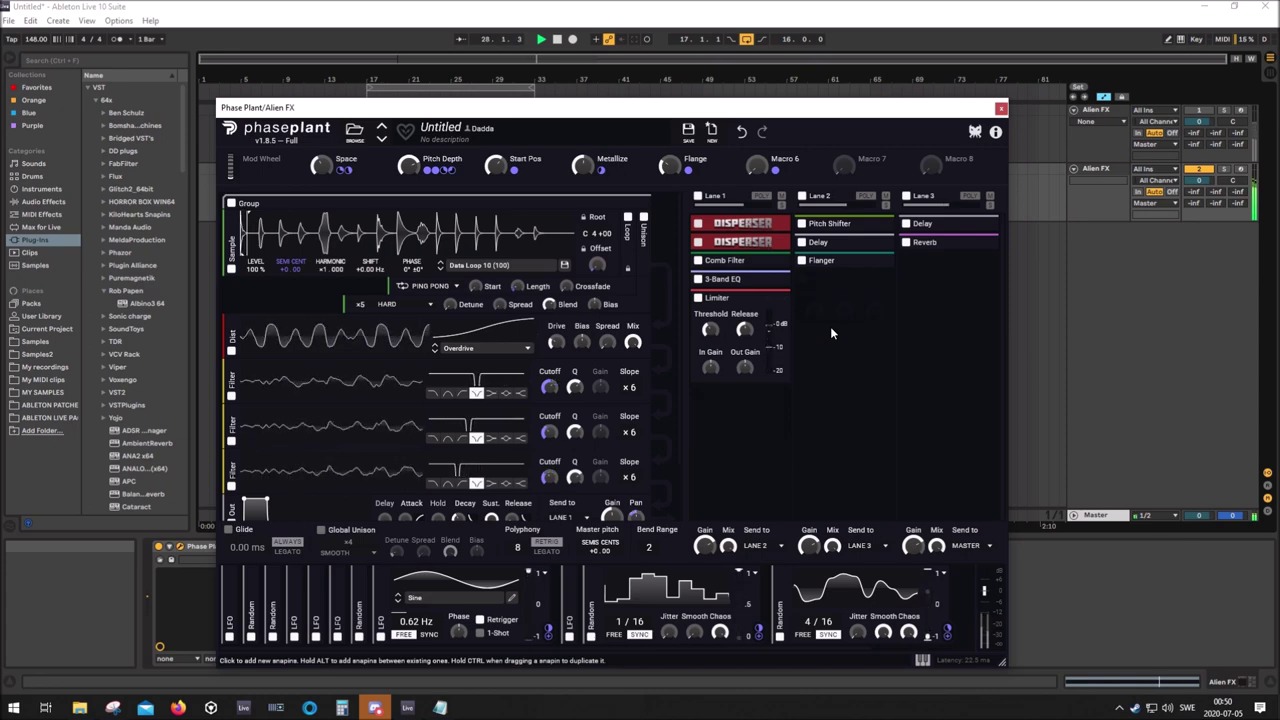
left_click_drag(710, 330, 710, 330)
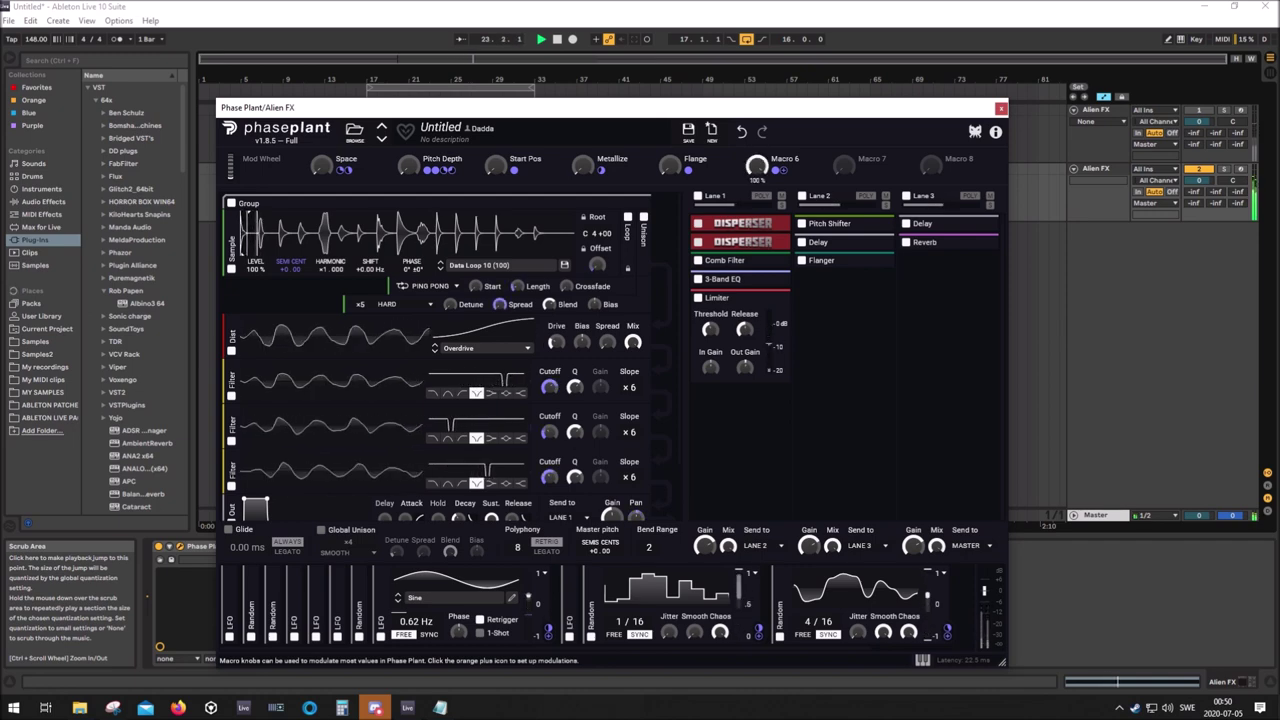
Stop playback, name Macro 6 "Stereo Spread" and move the plug-in window off the device chain
key("space")
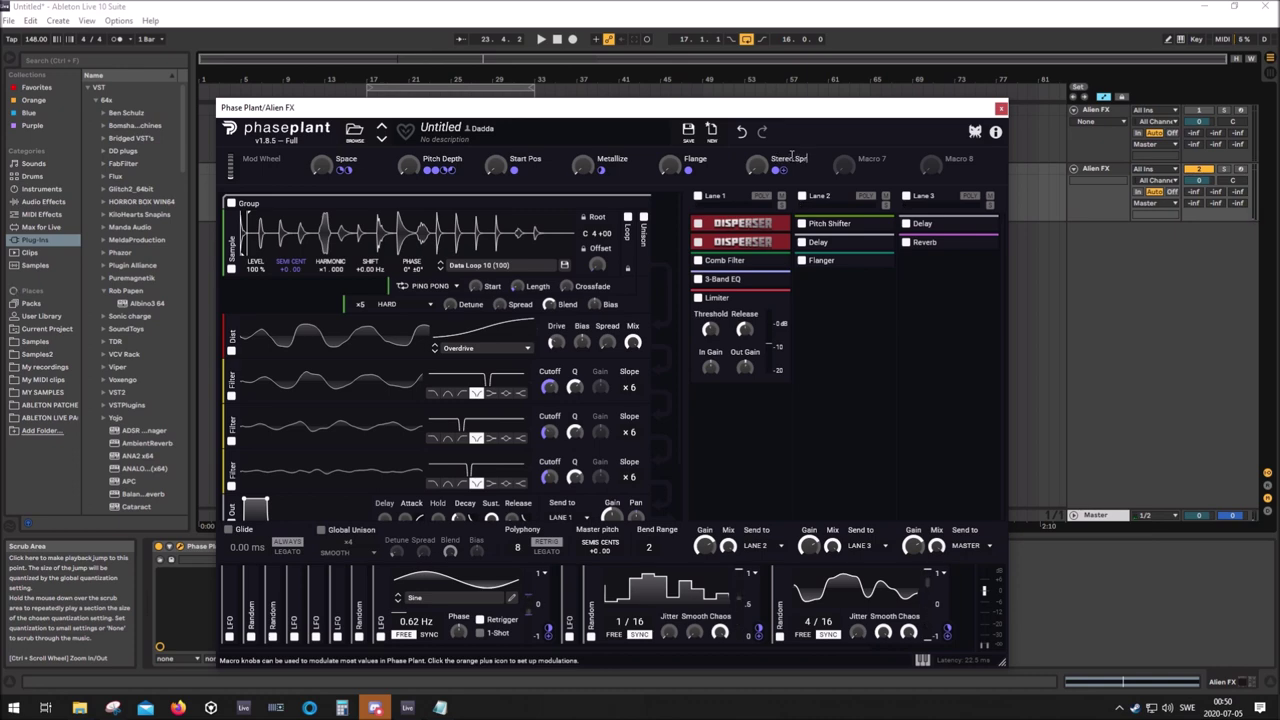
left_click_drag(600, 107, 742, 29)
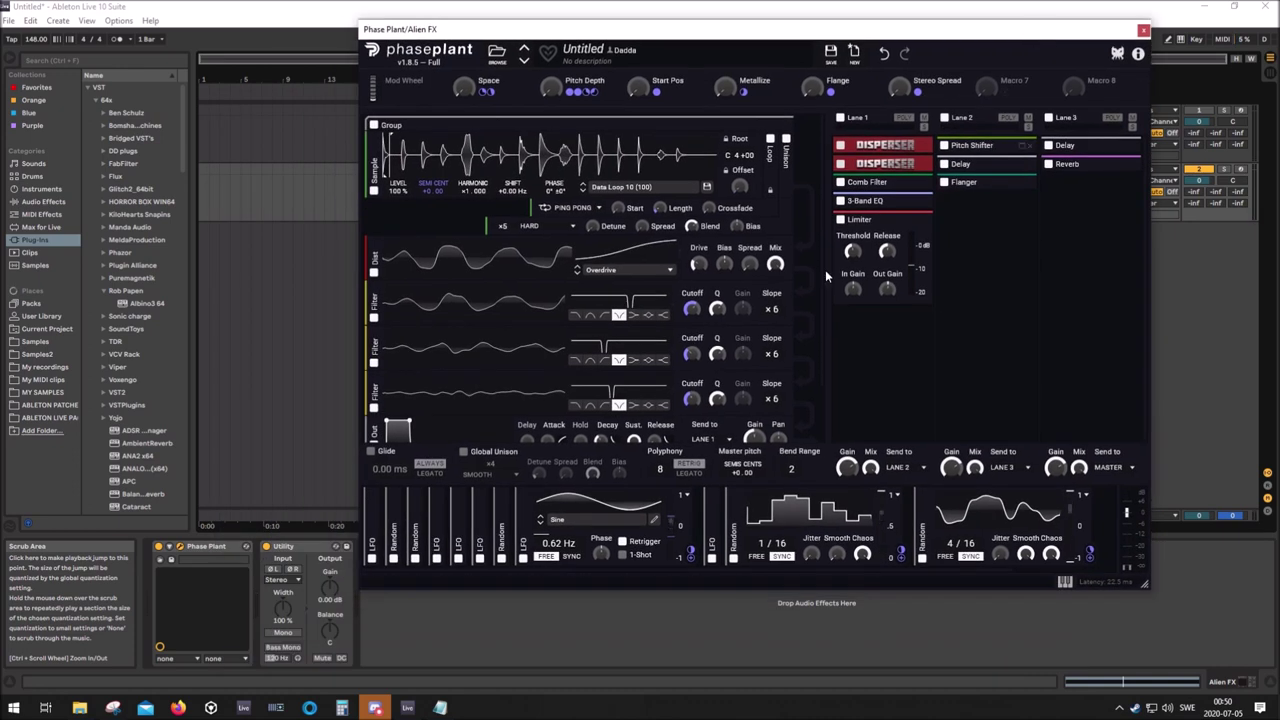
Group the Phase Plant device into an Instrument Rack, show its macro controls and turn on parameter configuration for the plug-in
left_click(222, 548)
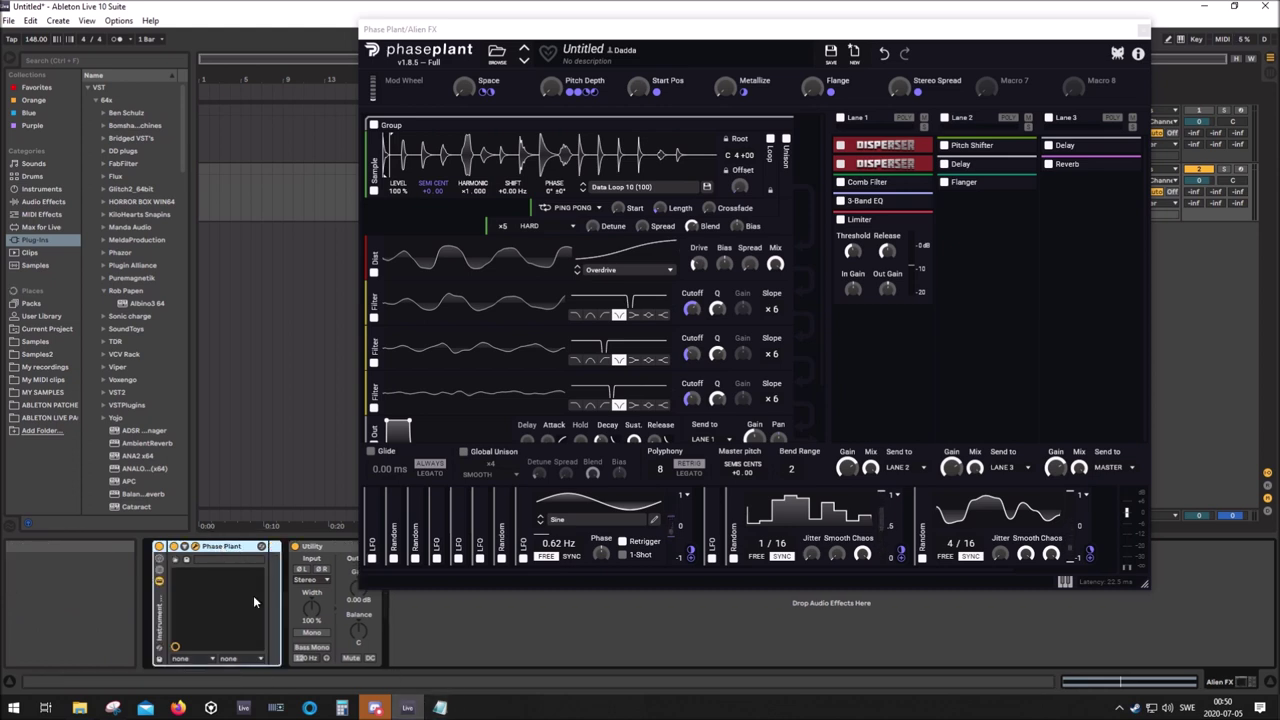
left_click(159, 563)
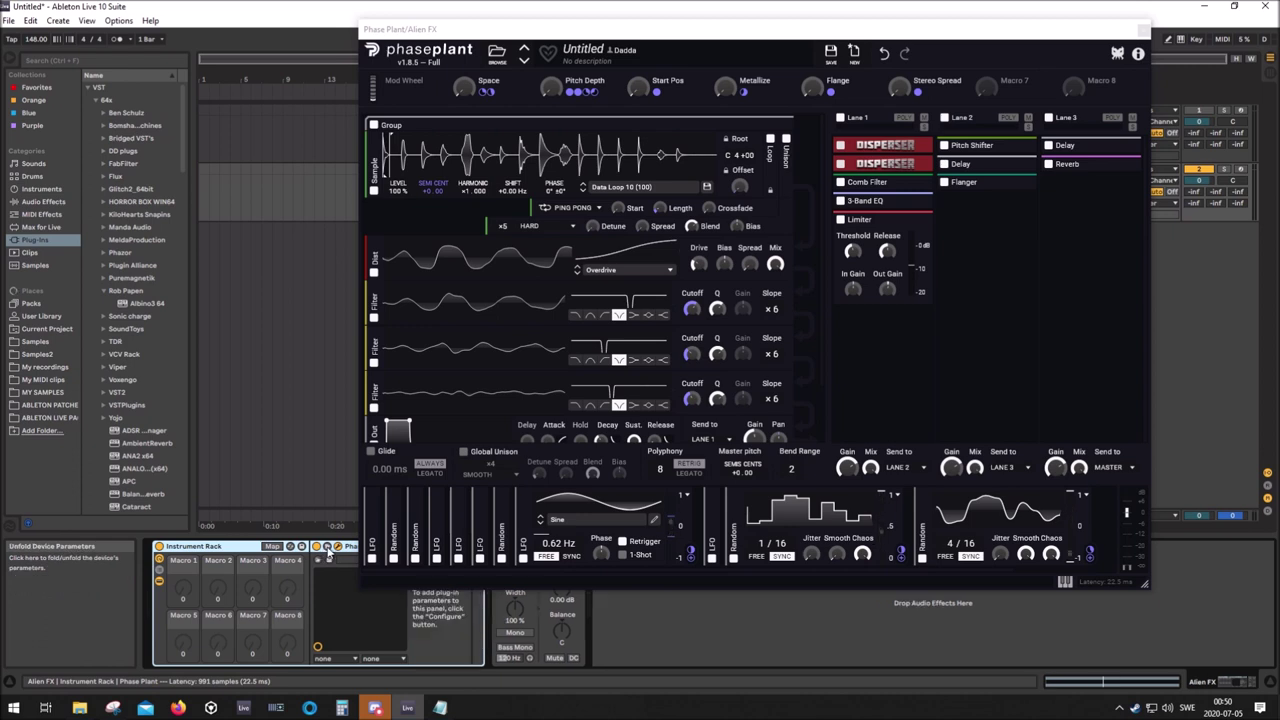
left_click_drag(636, 34, 815, 15)
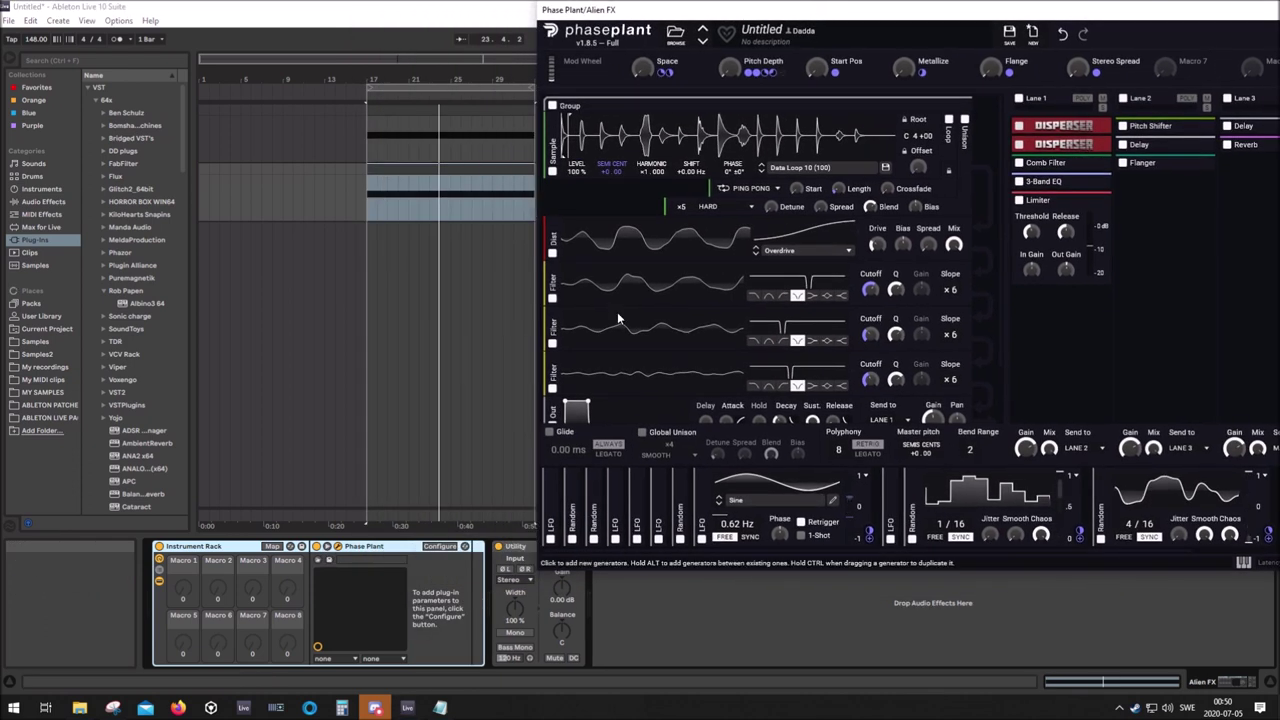
left_click(441, 549)
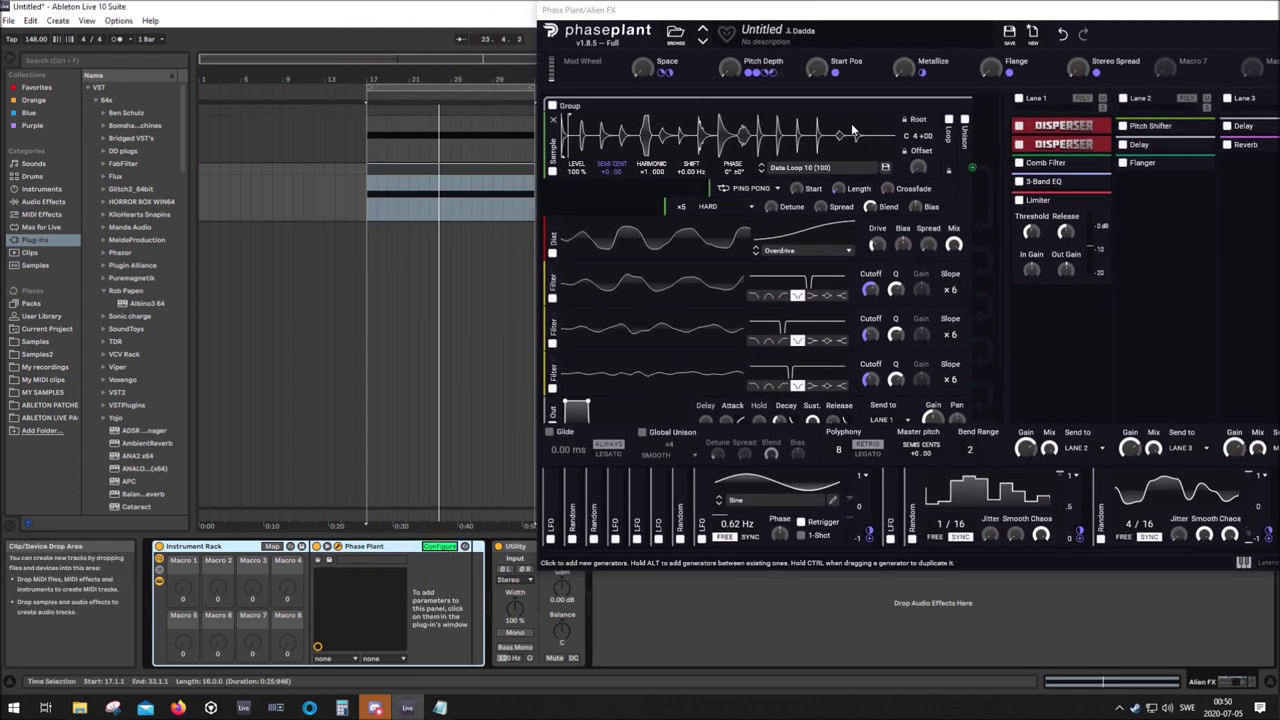
Add Space, Pitch Depth, Start Pos, Metallize, Flange and Stereo Spread to the Phase Plant device's parameter panel and end parameter configuration
left_click(648, 78)
left_click(735, 74)
left_click(820, 76)
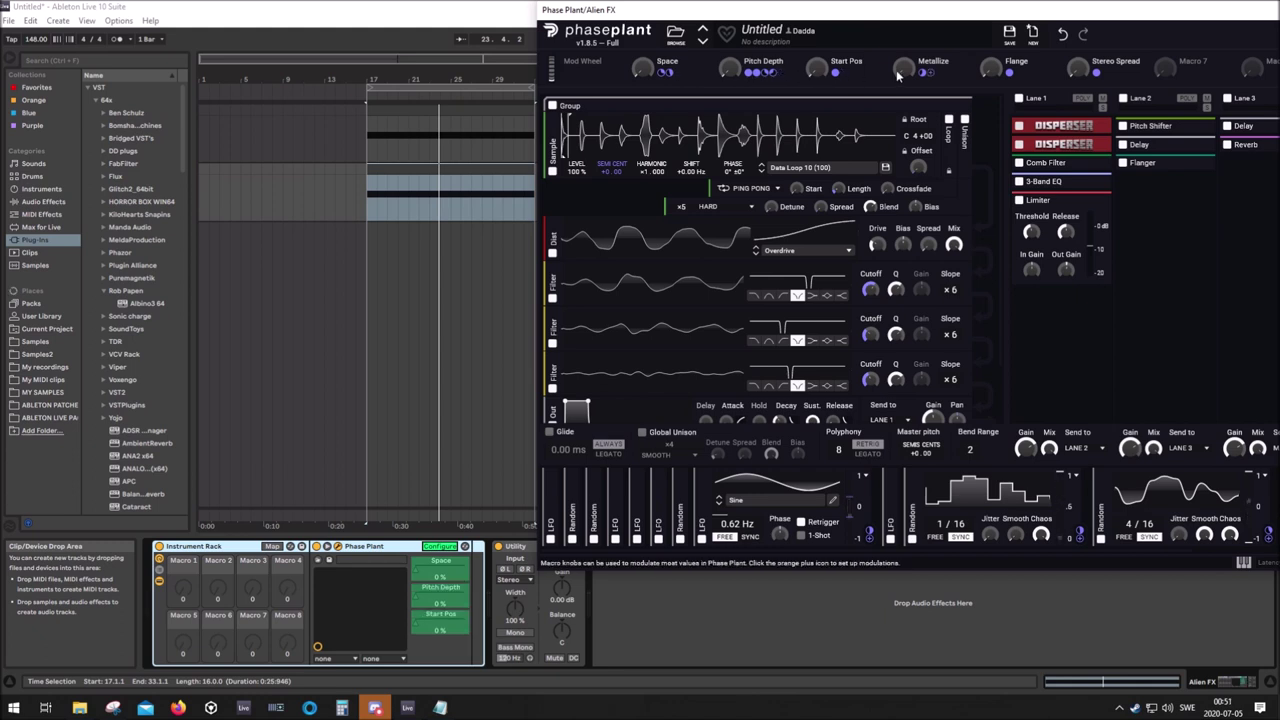
left_click(903, 76)
left_click(997, 74)
left_click(1078, 73)
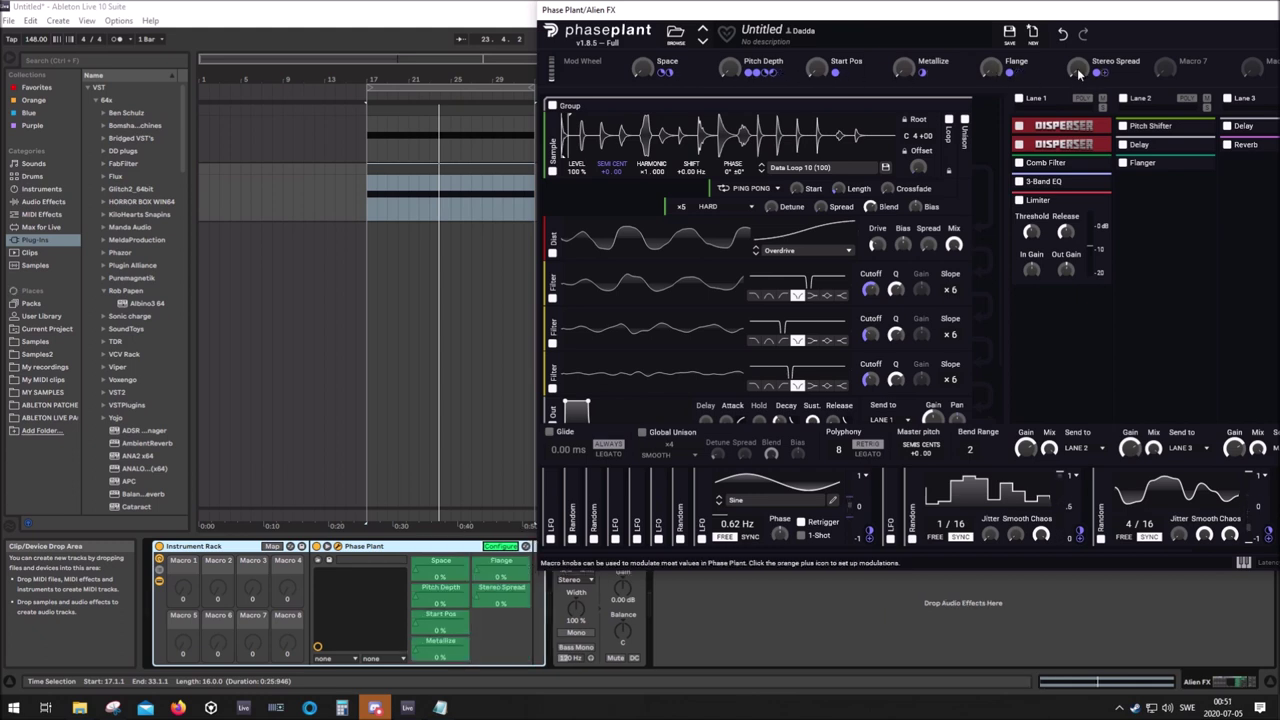
left_click(507, 549)
left_click(507, 549)
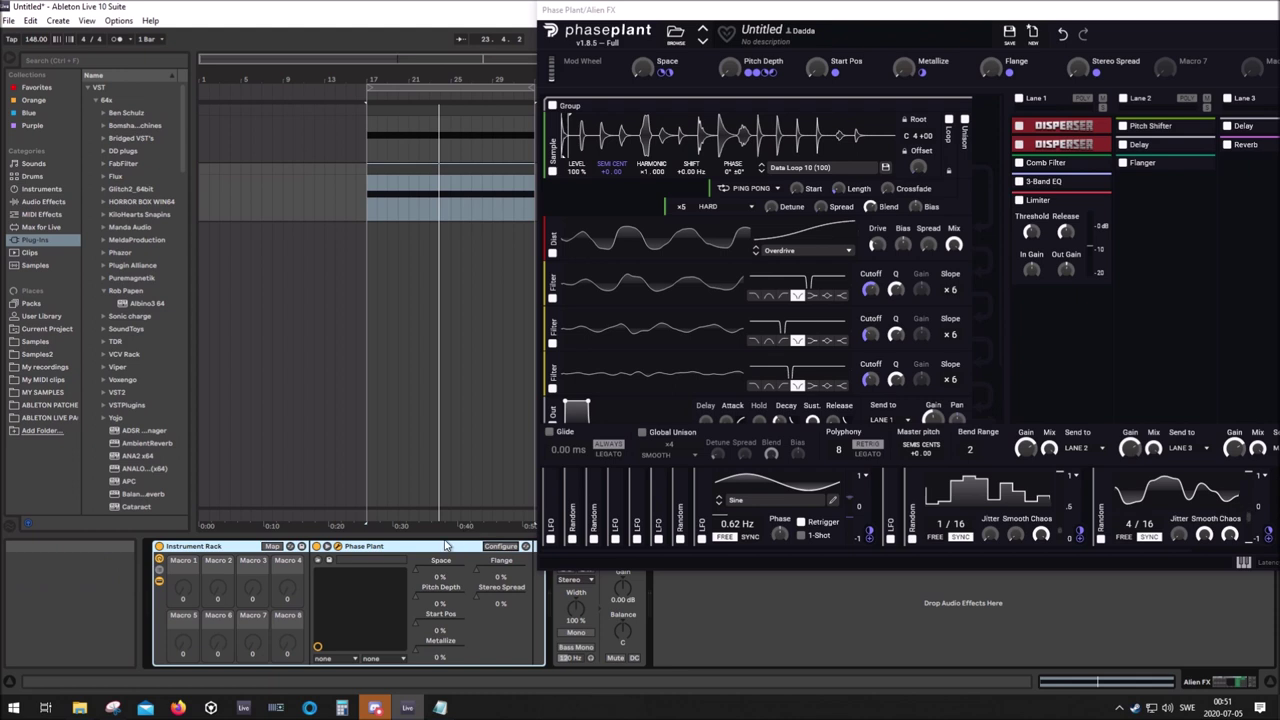
Map the Space, Pitch Depth and Start Pos parameters to rack Macros 1, 2 and 3
left_click(272, 546)
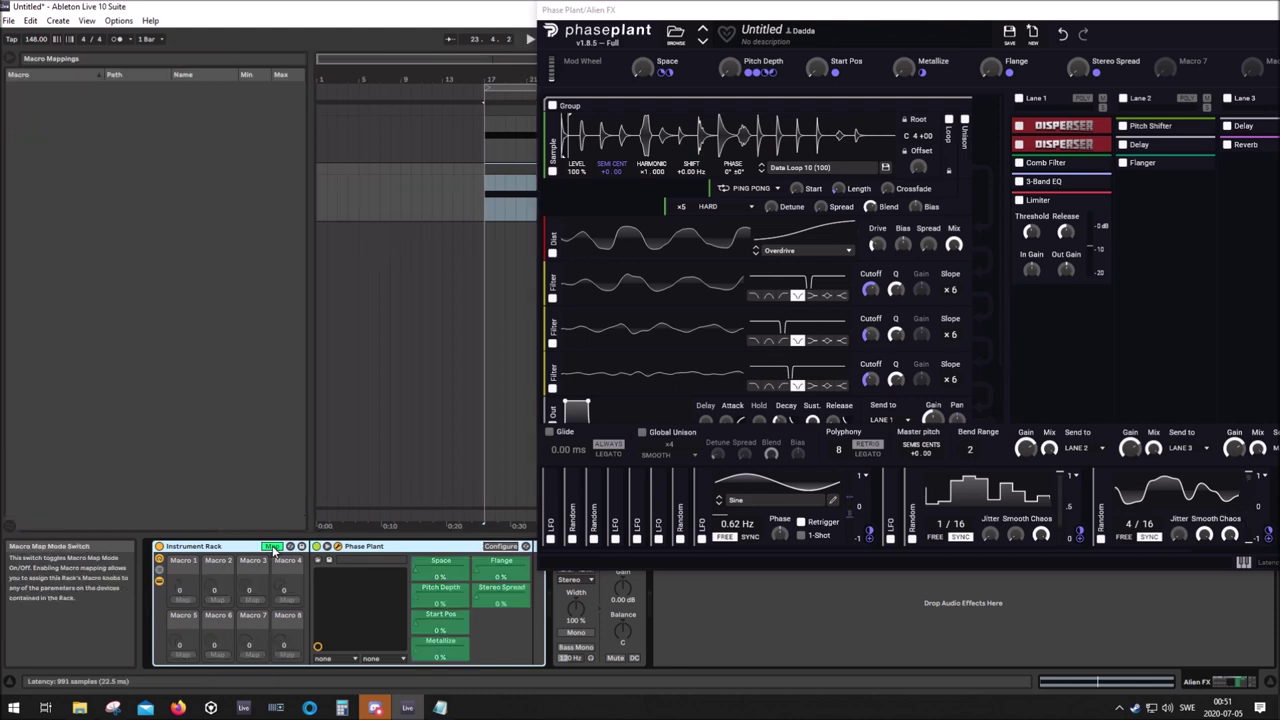
left_click(183, 599)
left_click(420, 570)
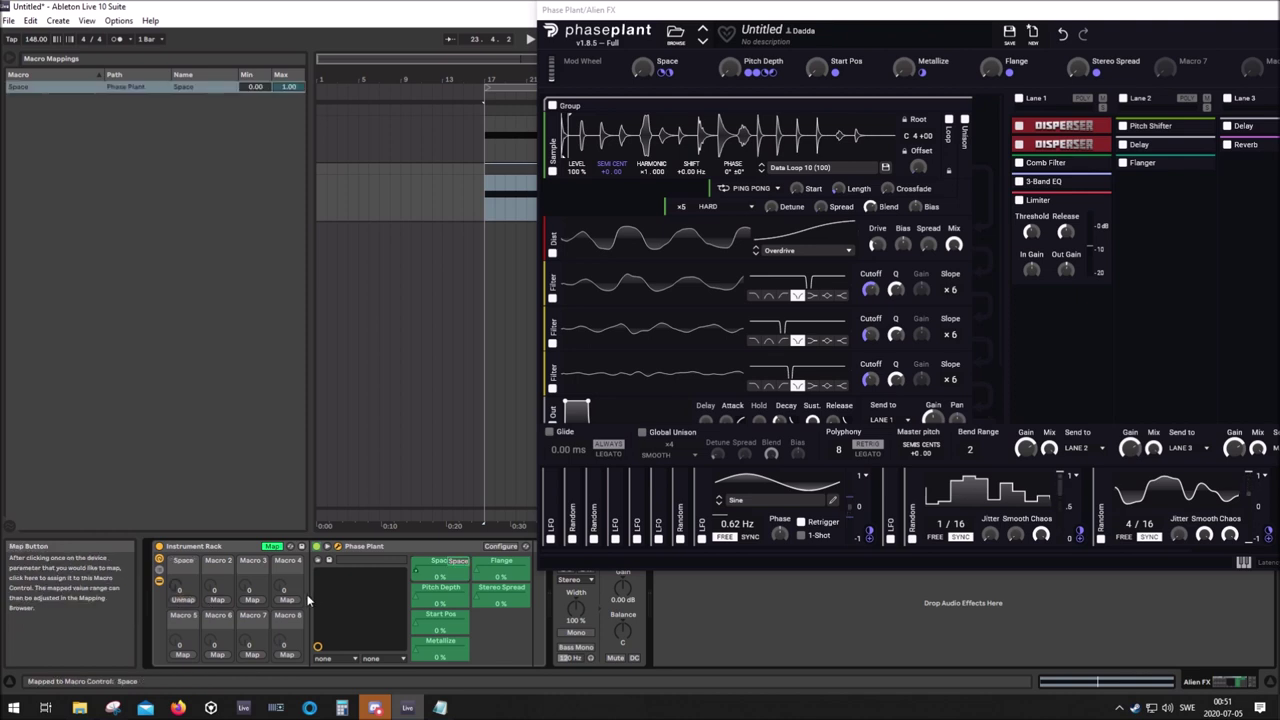
left_click(217, 599)
left_click(436, 590)
left_click(252, 599)
left_click(428, 632)
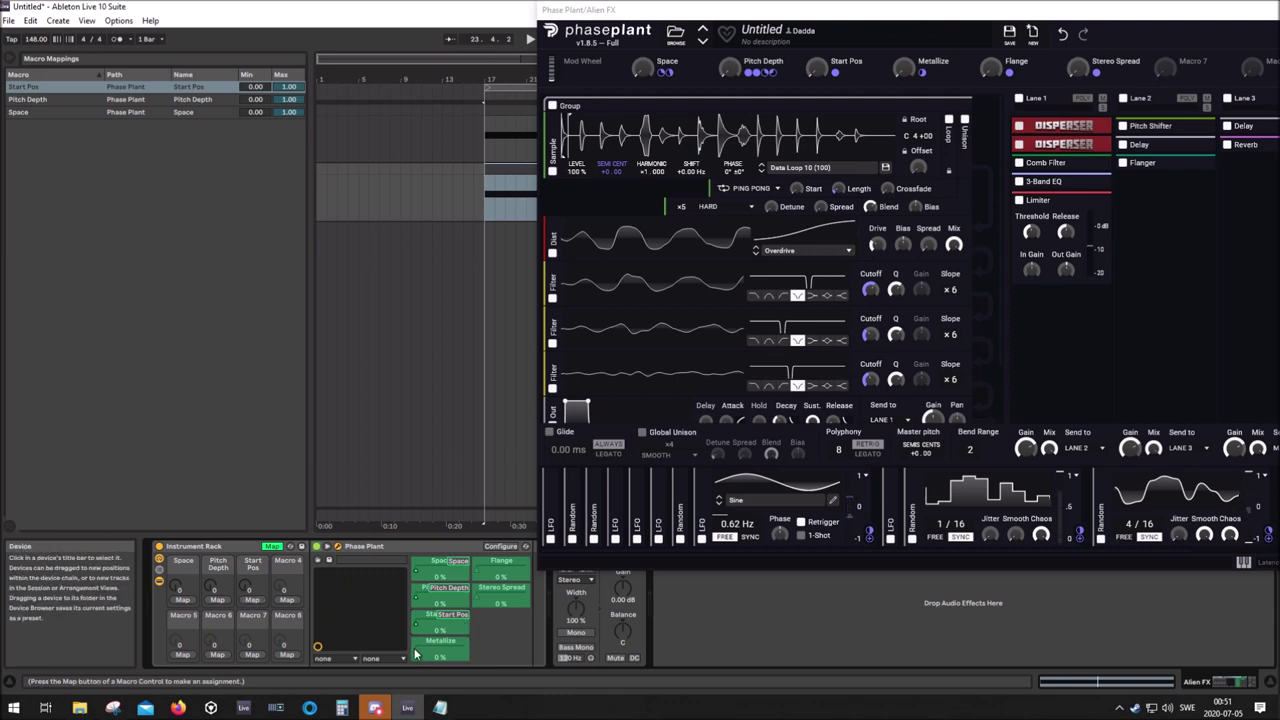
Map Metallize, Flange and Stereo Spread to rack Macros 4, 5 and 6, and leave macro mapping mode
left_click(287, 655)
left_click(183, 655)
left_click(497, 561)
left_click(217, 655)
left_click(503, 587)
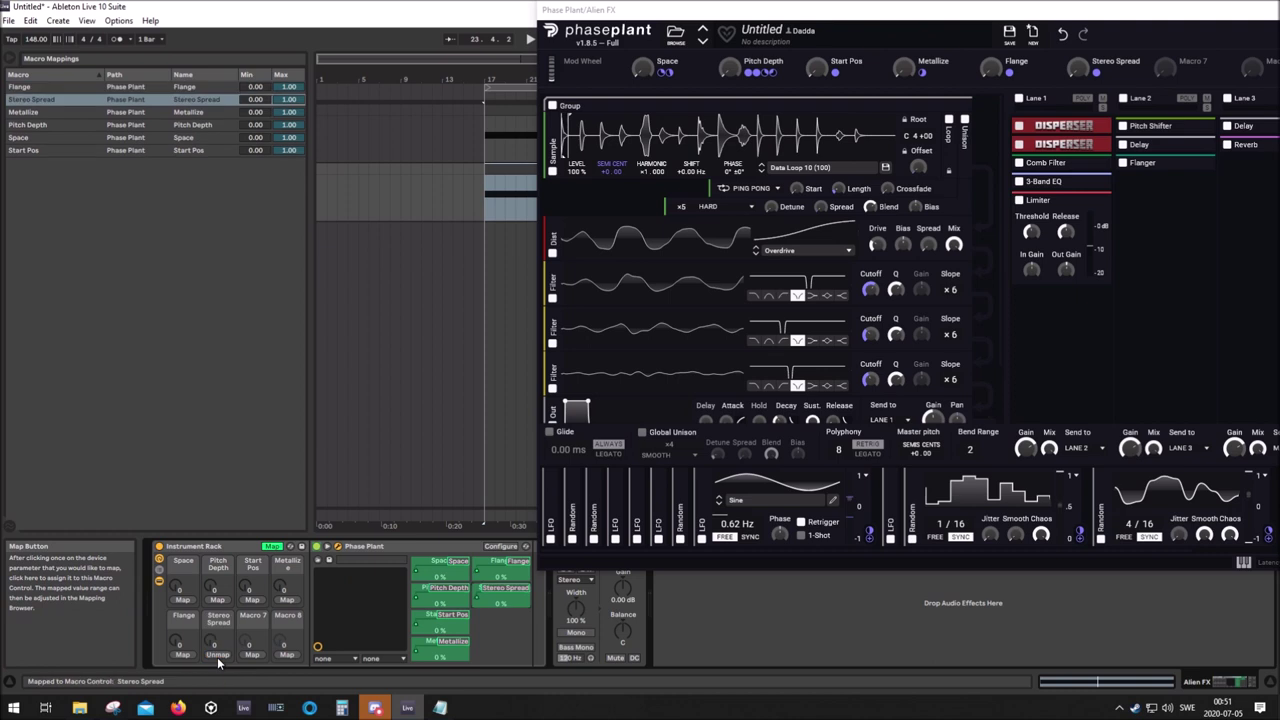
left_click(271, 548)
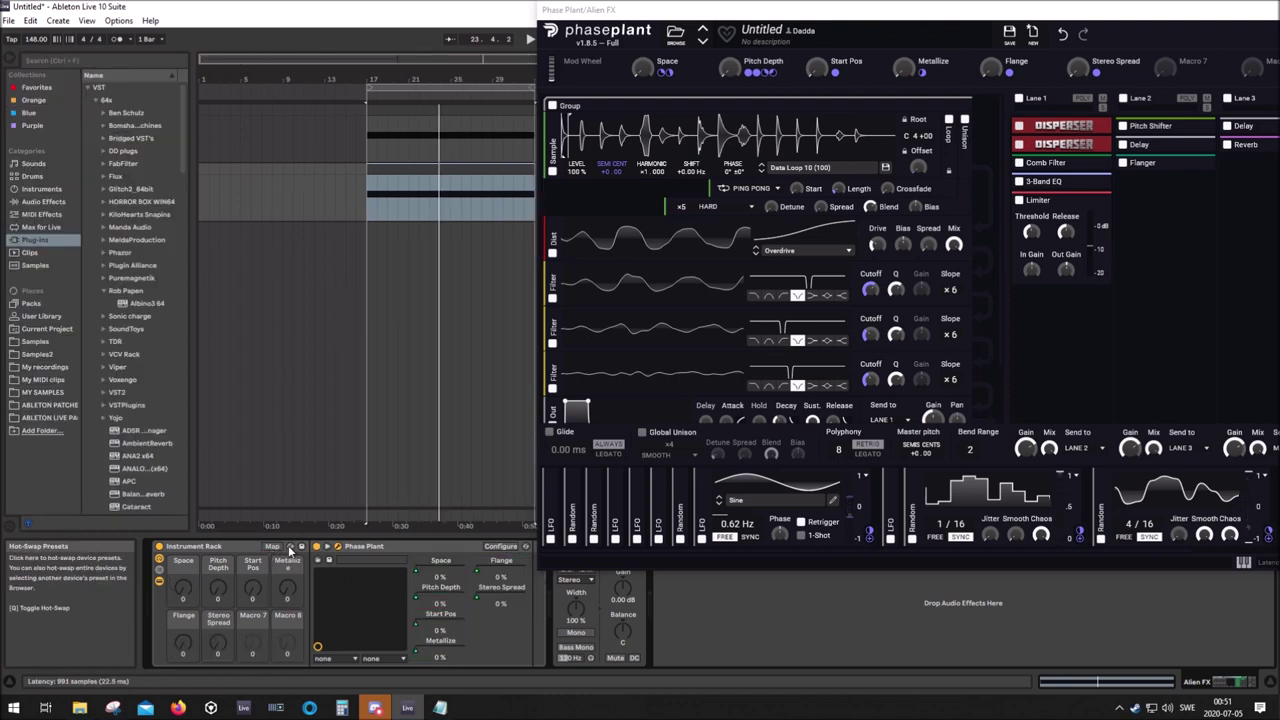
MIDI-map the Space macro to CC 16 and Pitch Depth to CC 17, both in Relative (Signed Bit) mode
key("ctrl+m")
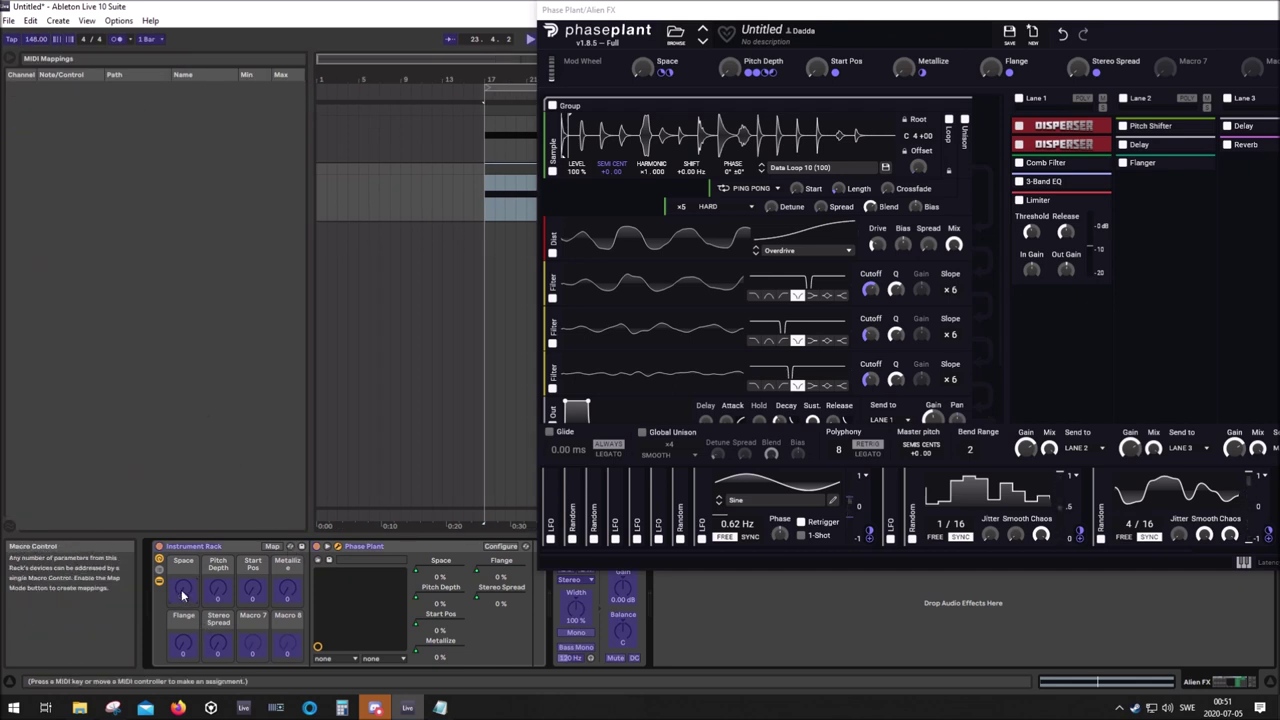
left_click(185, 681)
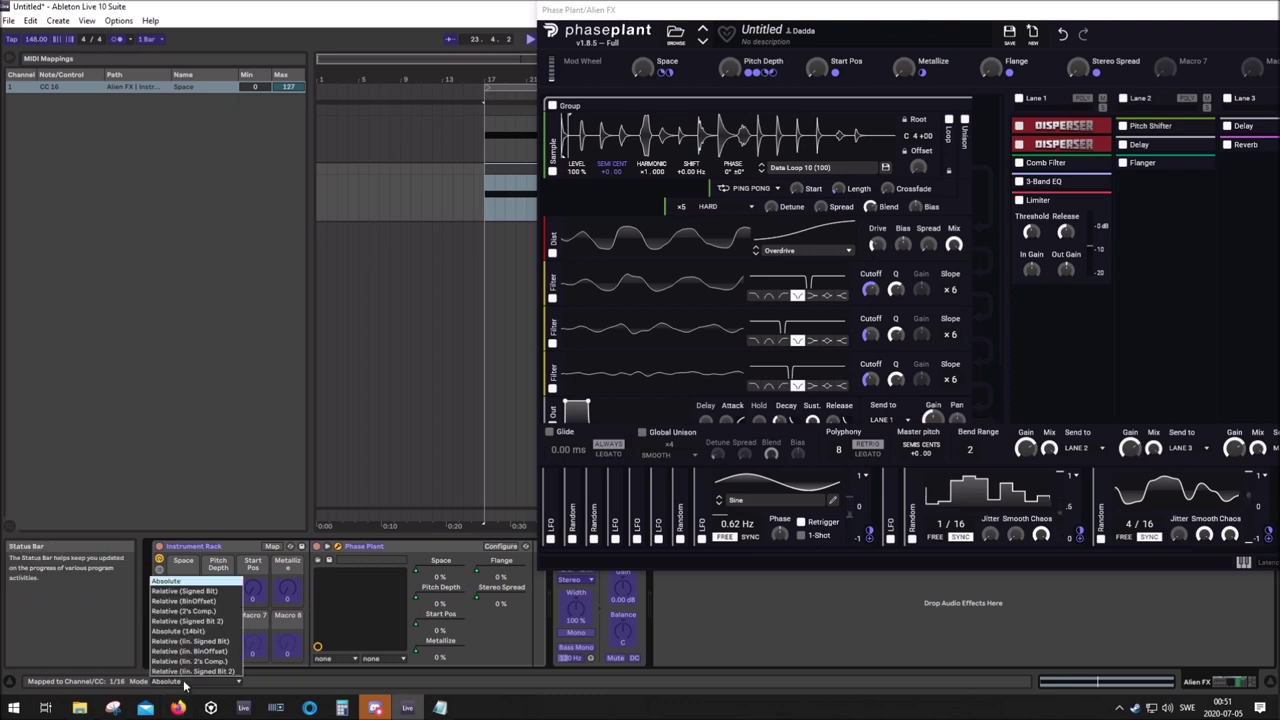
left_click(205, 597)
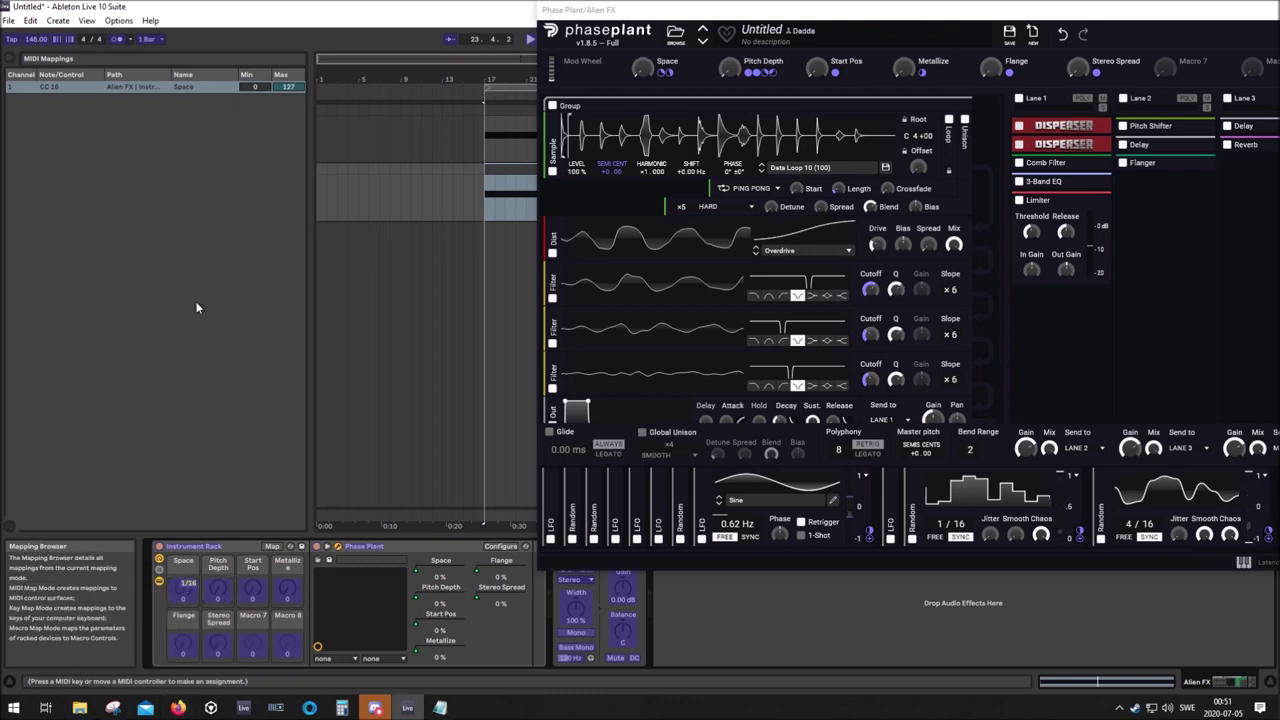
left_click(218, 588)
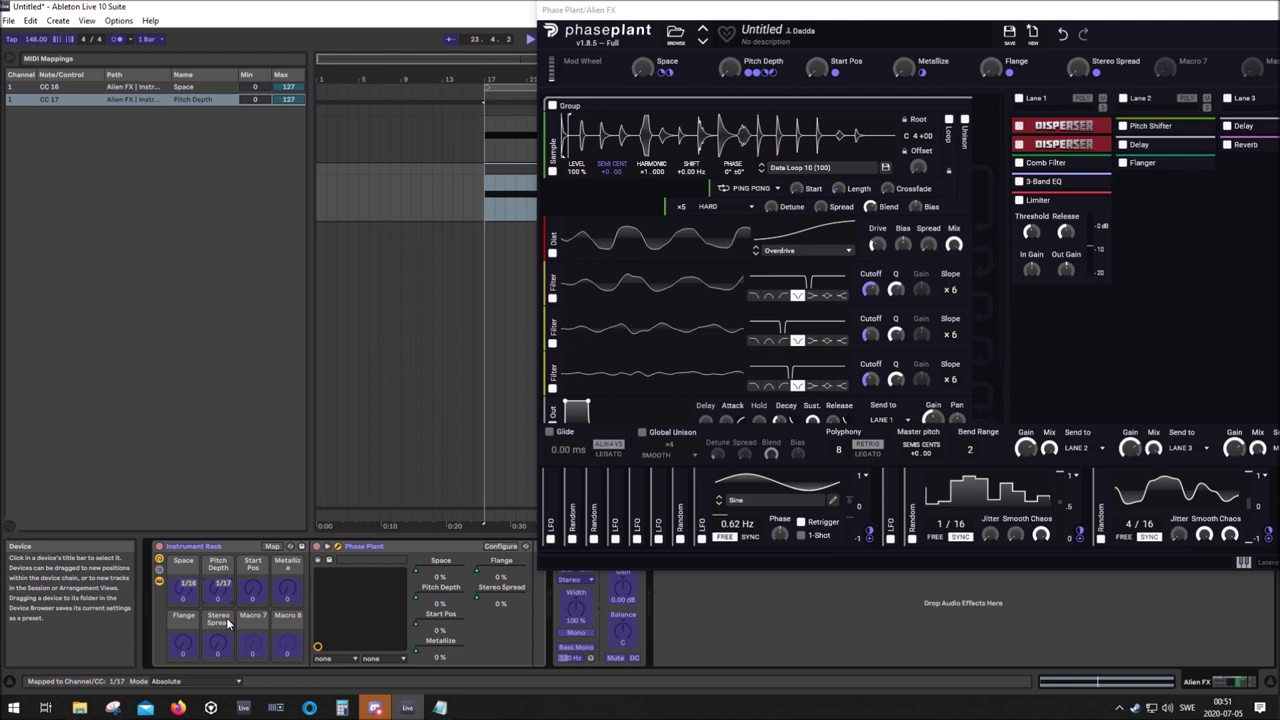
left_click(190, 681)
left_click(190, 593)
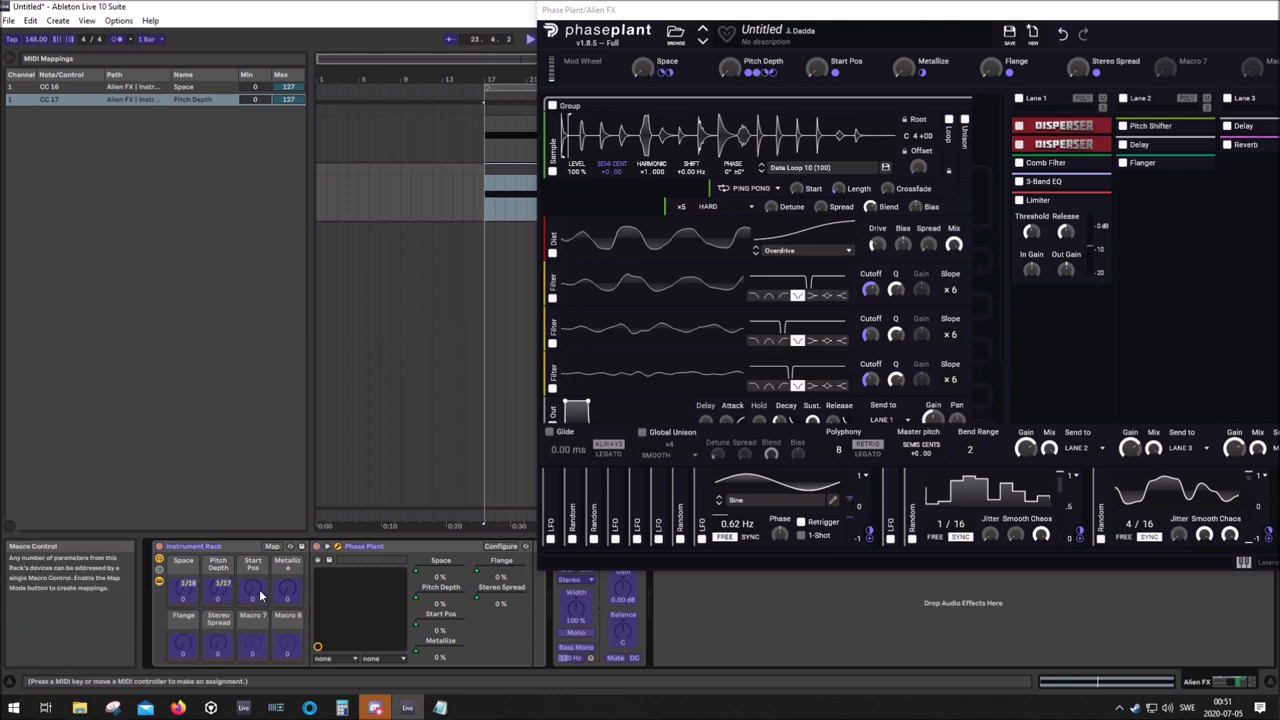
MIDI-map the Start Pos macro to CC 18 and Metallize to CC 19, using Relative (Signed Bit) mode
left_click(259, 589)
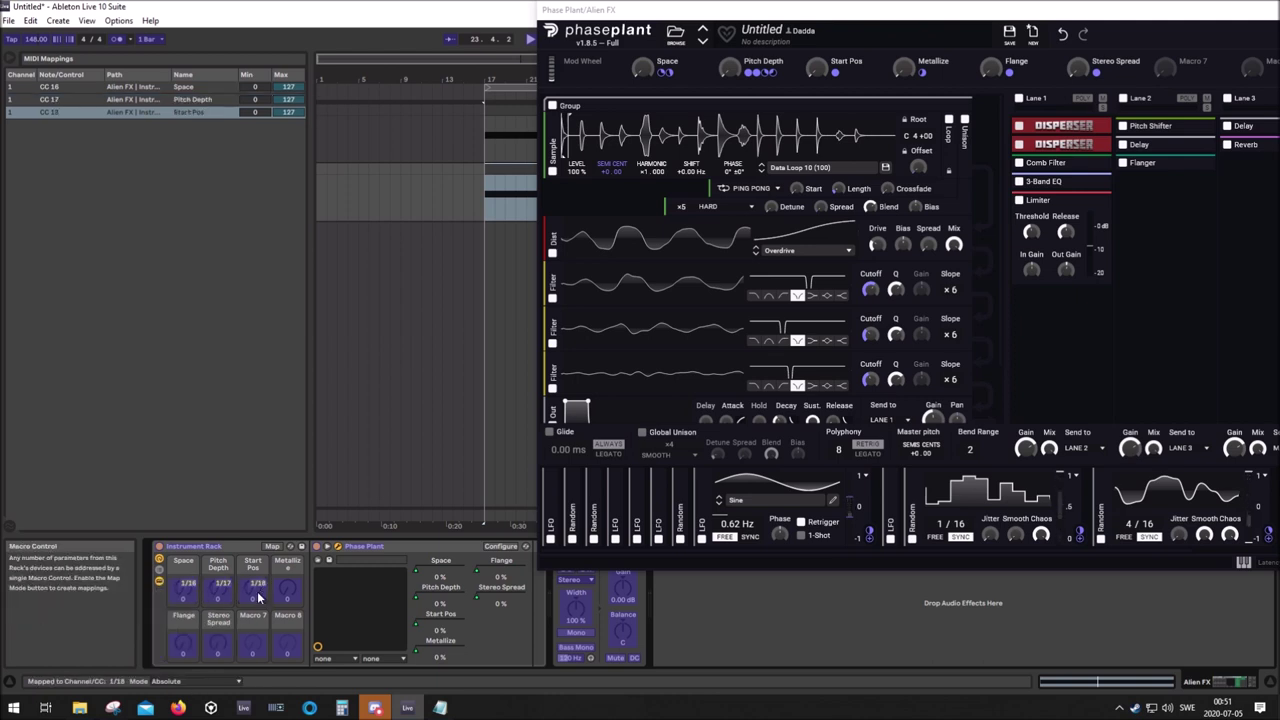
left_click(195, 681)
left_click(207, 600)
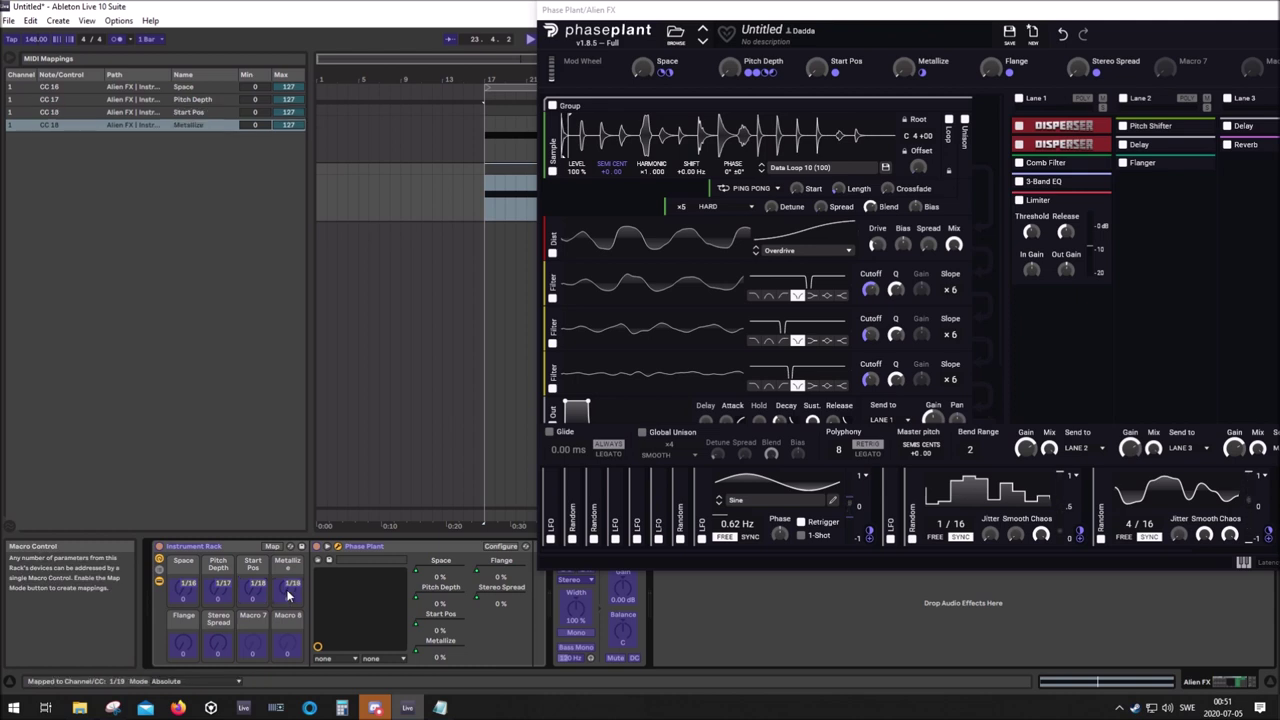
left_click(195, 681)
left_click(203, 592)
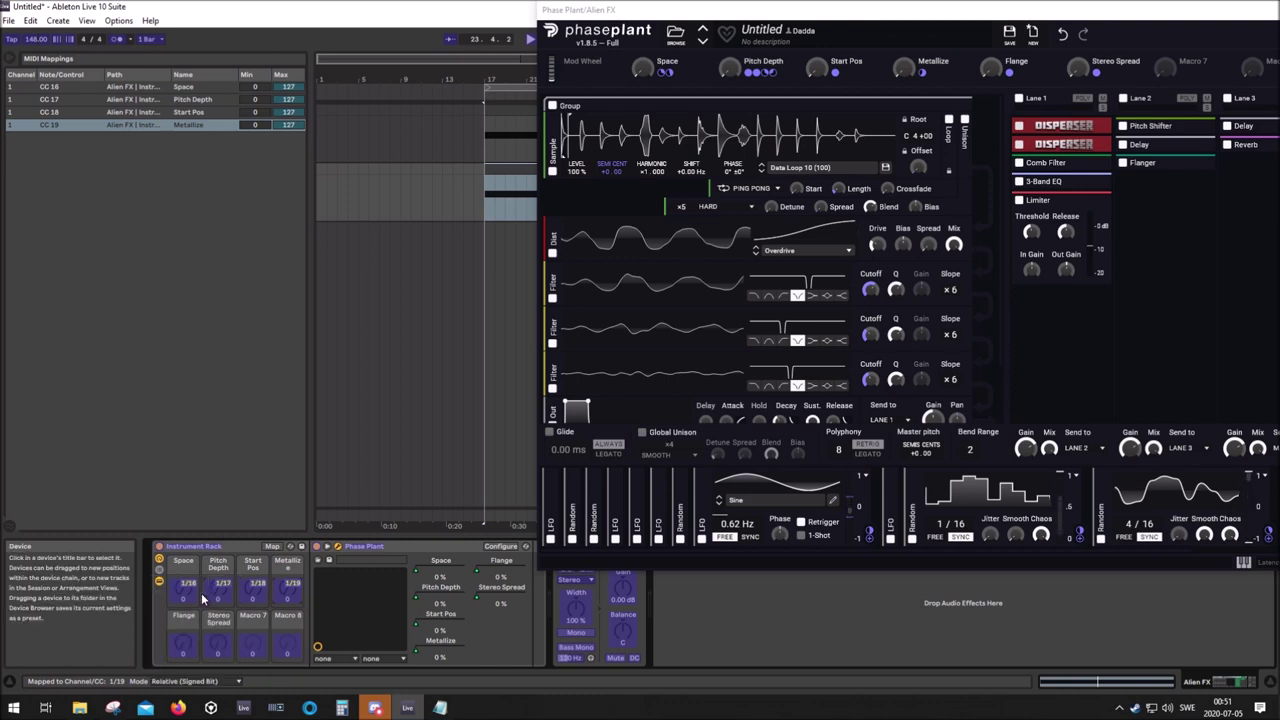
MIDI-map Flange to CC 20 and Stereo Spread to CC 21 in a relative mode, then leave MIDI mapping and close the plug-in window
left_click(183, 649)
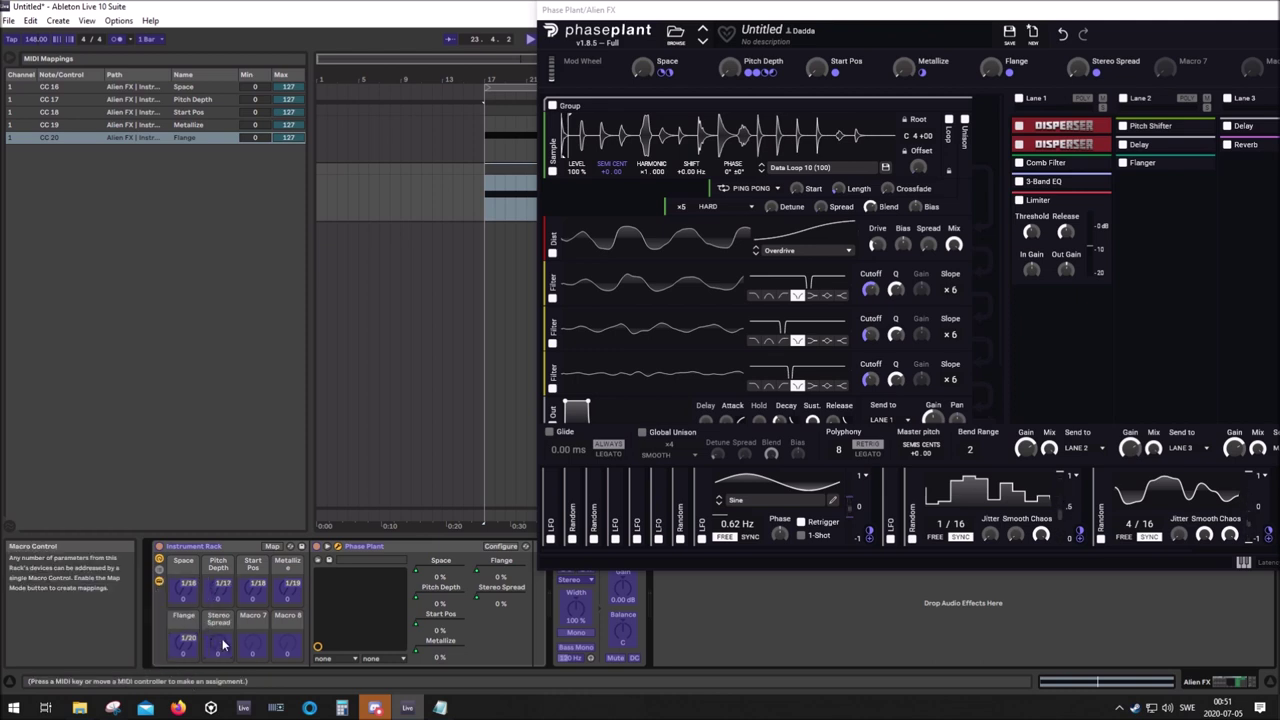
left_click(207, 681)
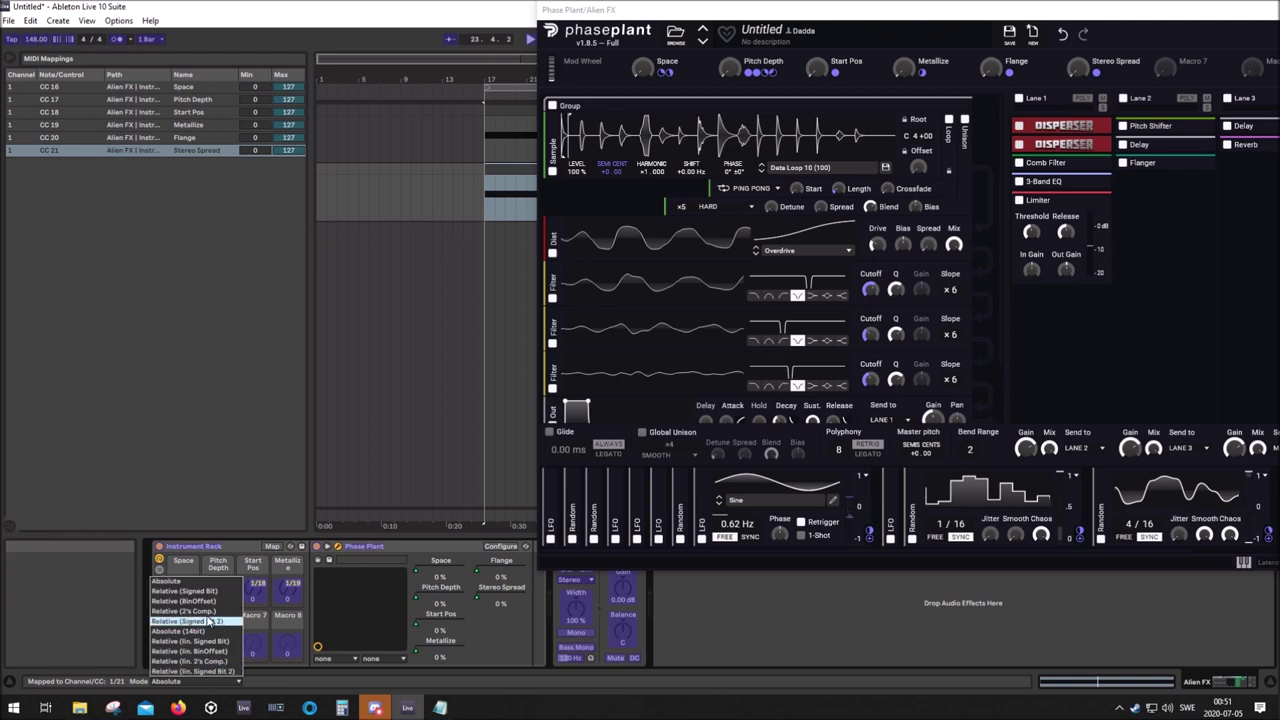
left_click(195, 601)
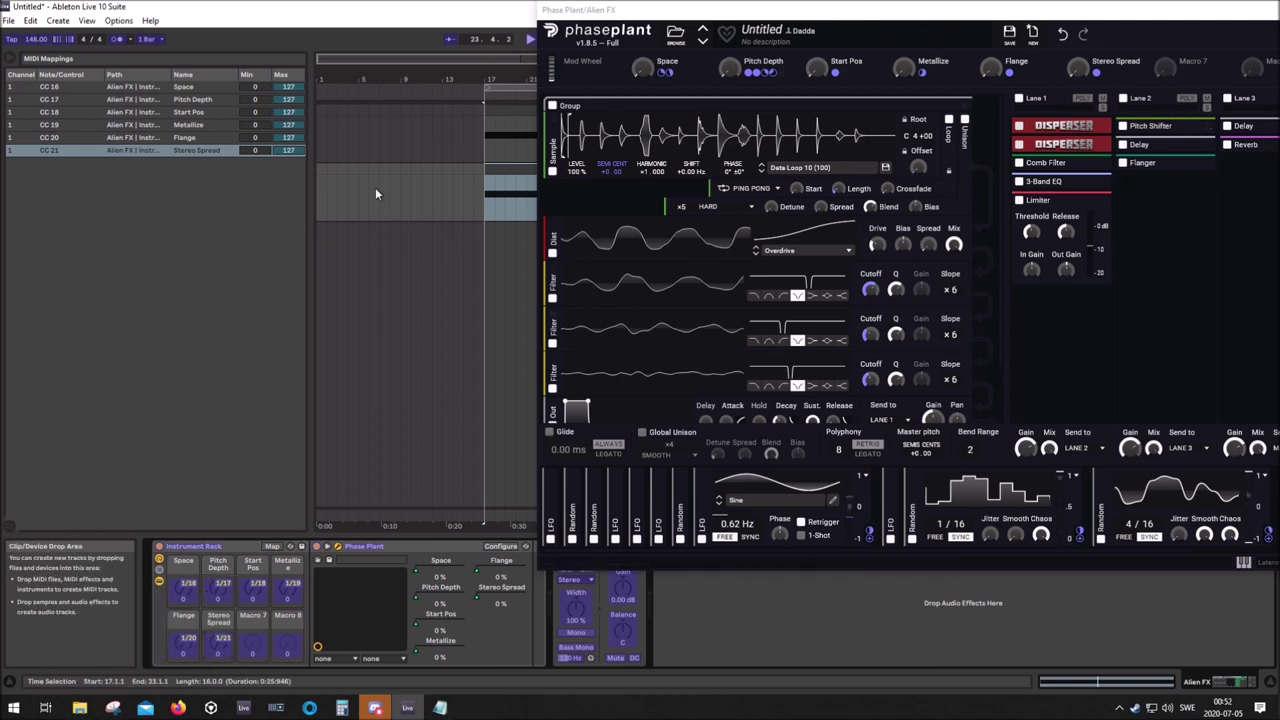
key("ctrl+m")
left_click(476, 160)
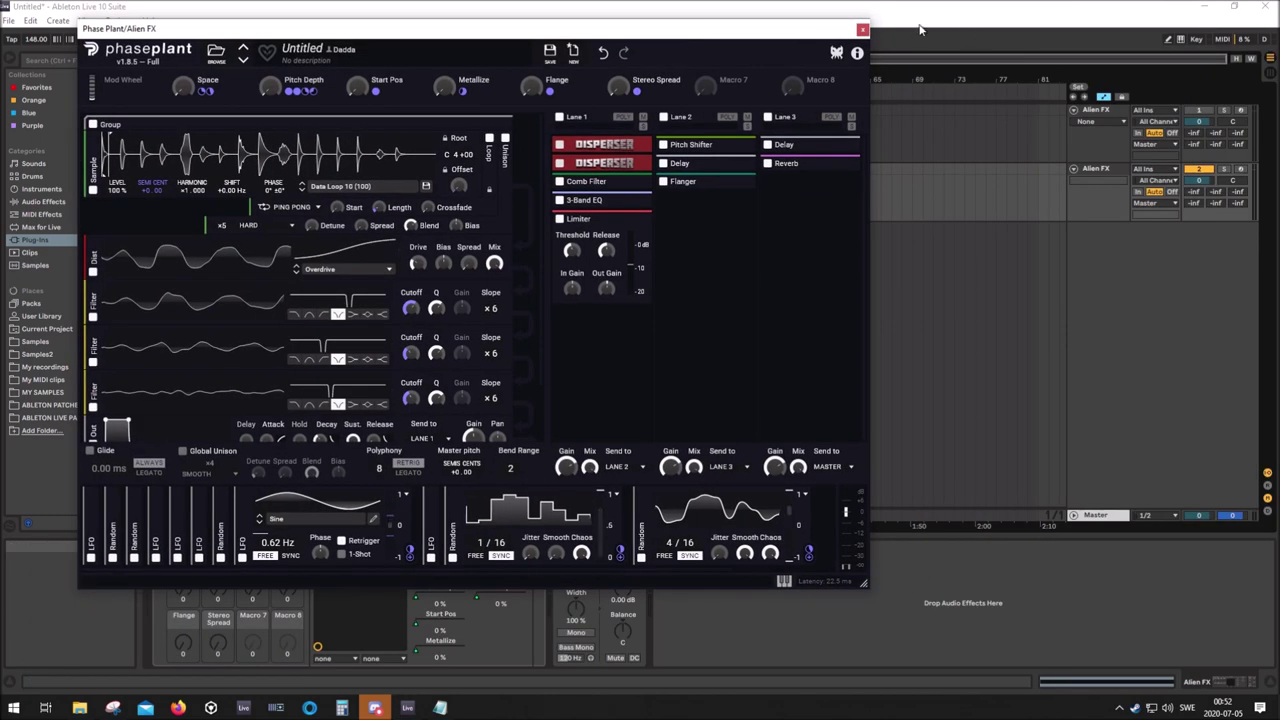
left_click(862, 31)
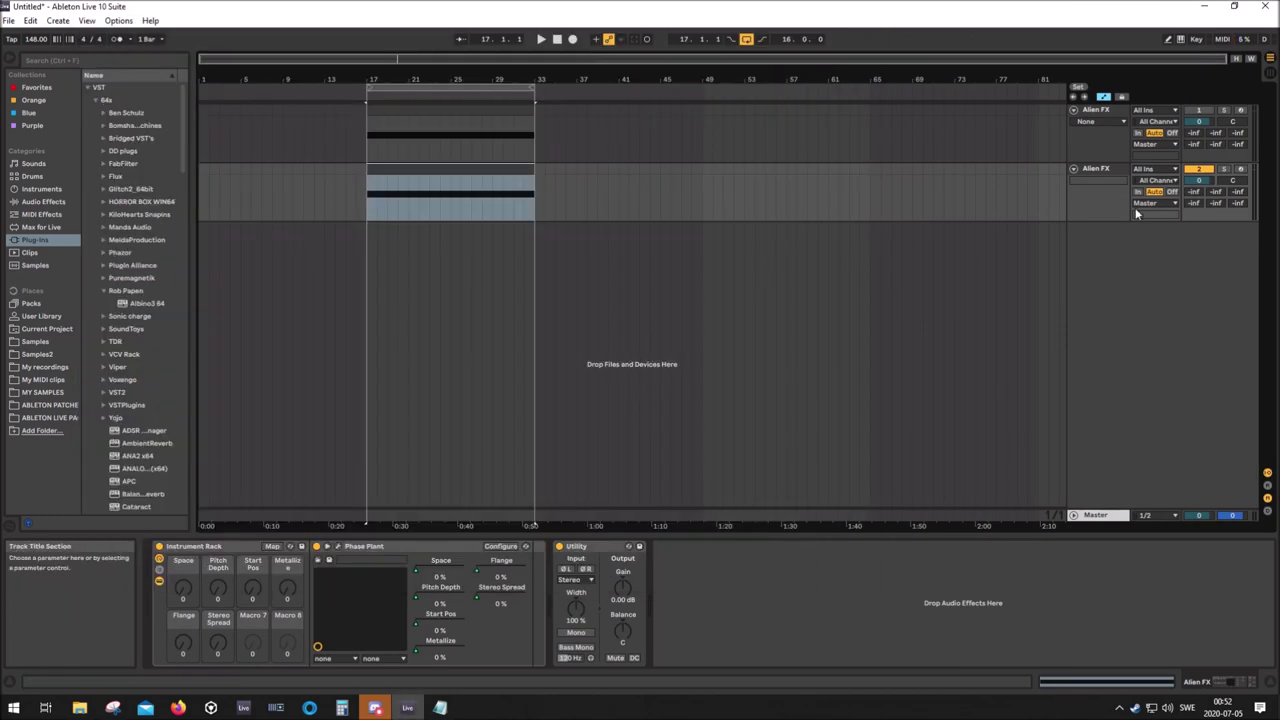
Insert an audio track below the Alien FX tracks, take its input from the second Alien FX track and arm it for recording
right_click(1111, 242)
left_click(1140, 246)
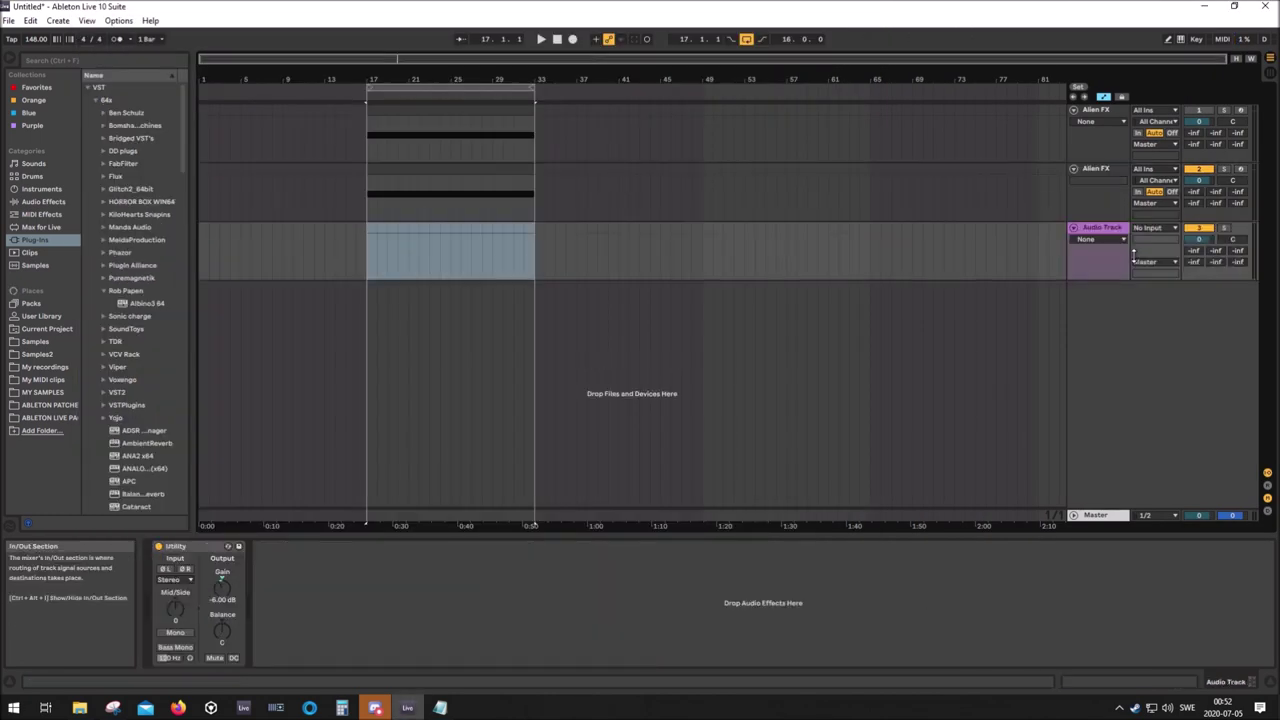
left_click(1143, 229)
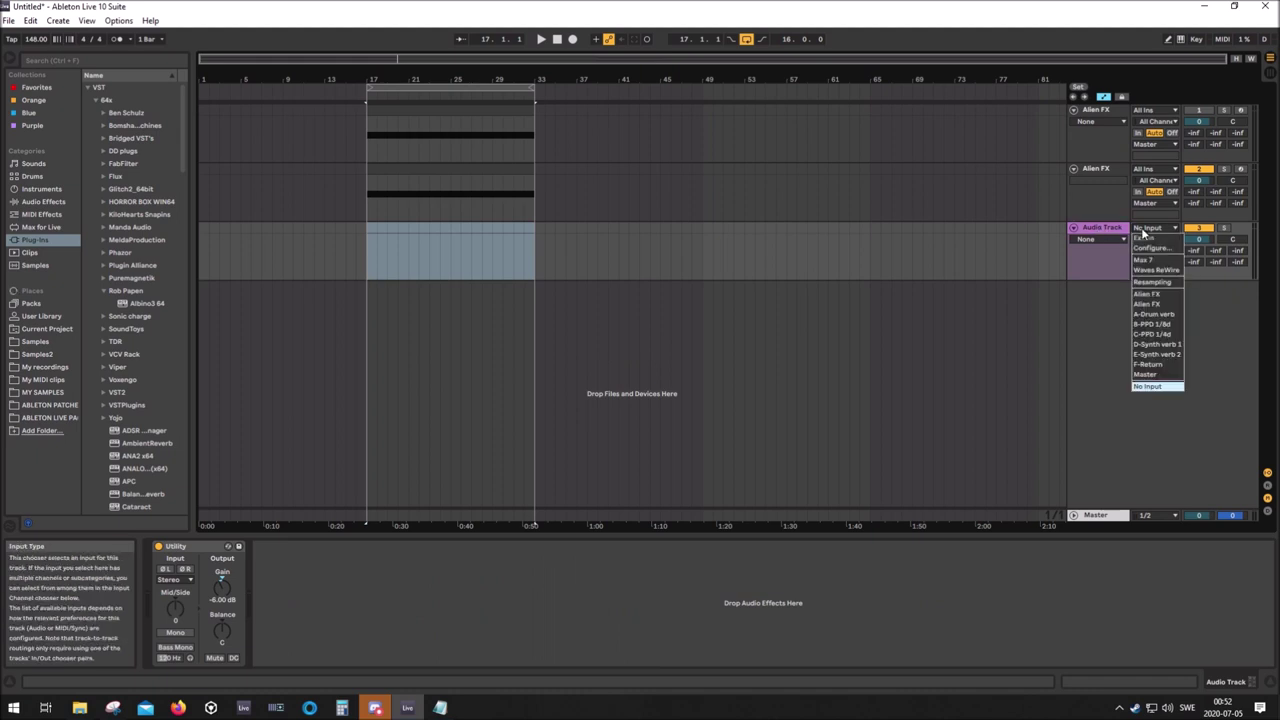
left_click(1160, 305)
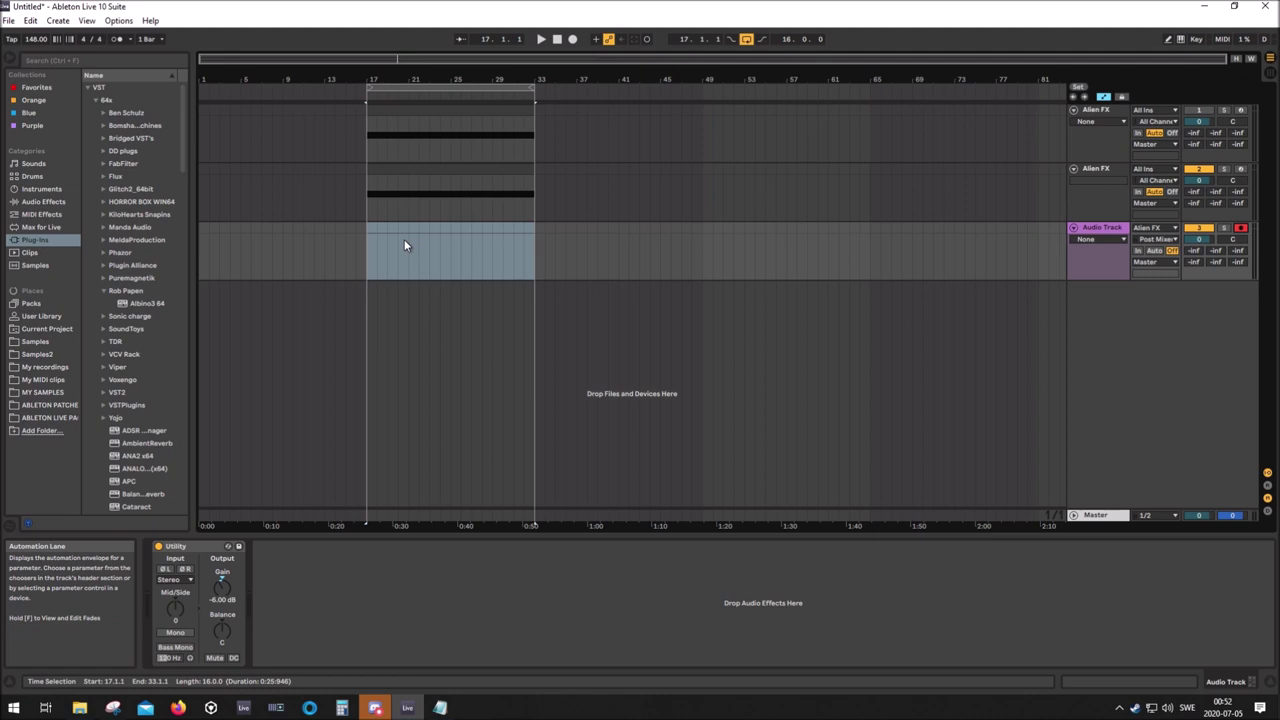
Record the second Alien FX track's macro automation and its audio onto the new audio track, then end the arrangement recording
left_click(1095, 168)
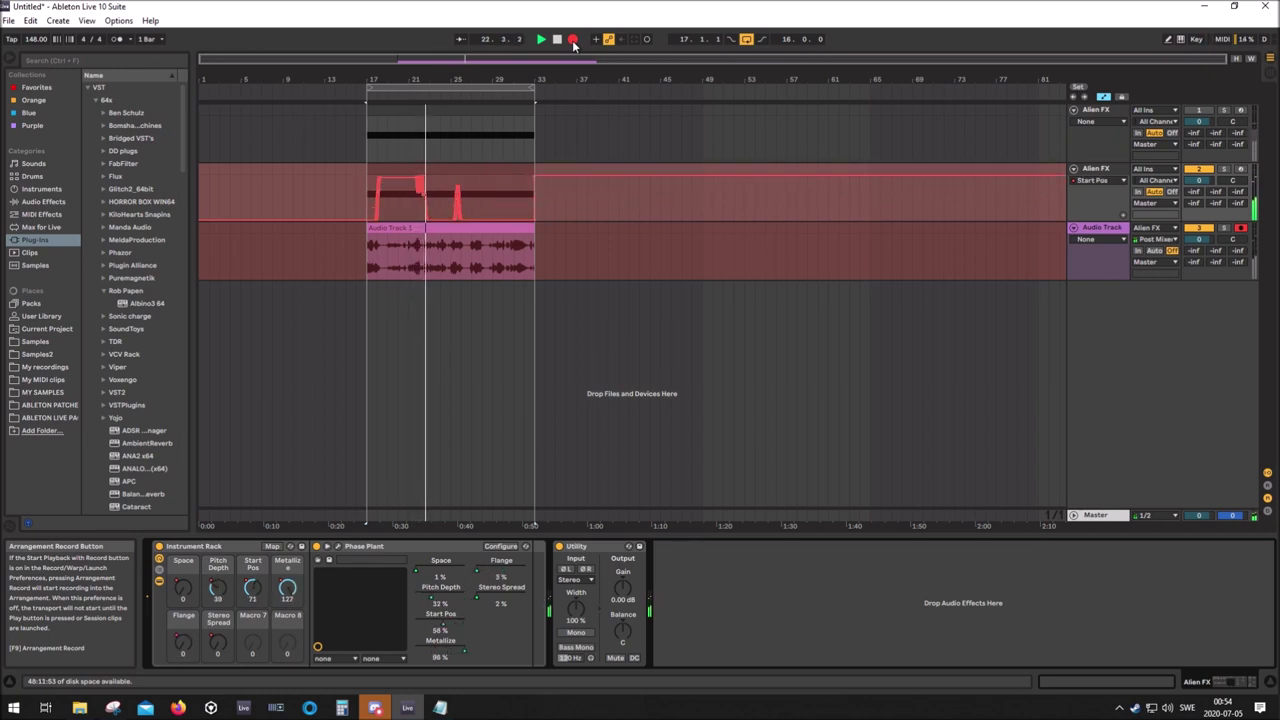
left_click(573, 42)
Switch to Notepad and add a closing note on resampling the random FX and fitting the best parts into a track, ending with "Good luck!"
left_click(440, 707)
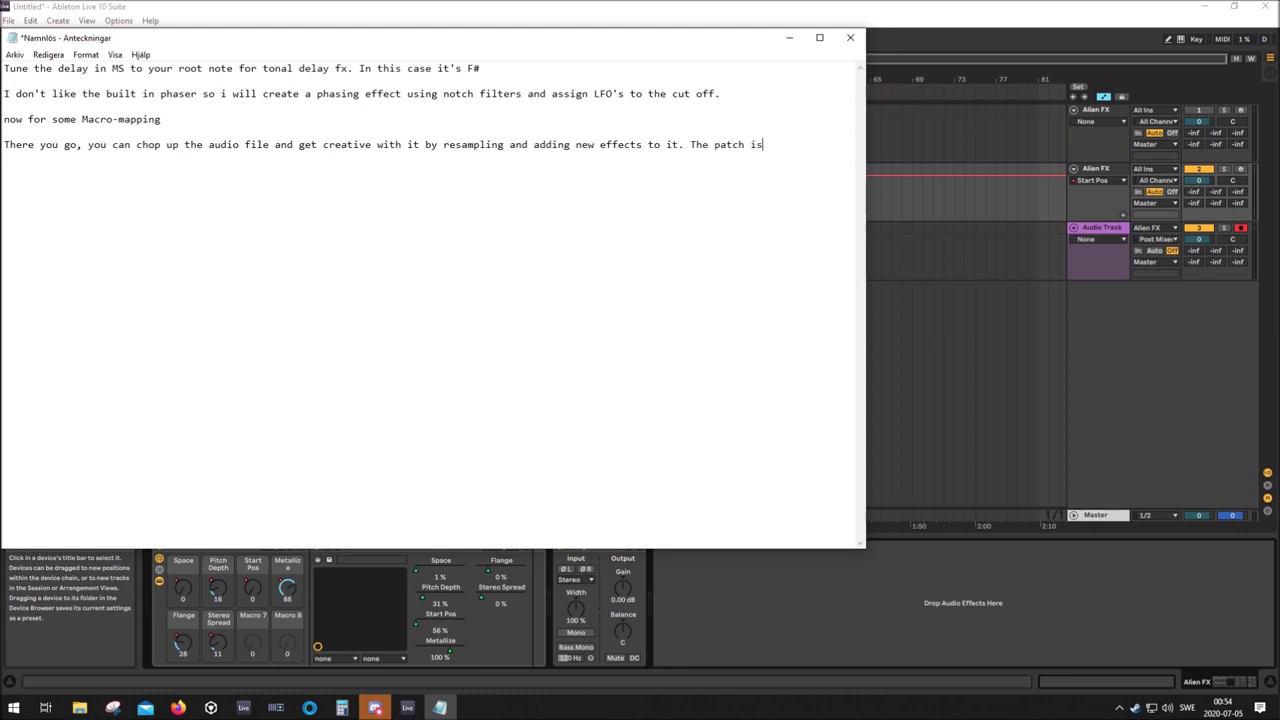
type("reating some nice cool random FX.")
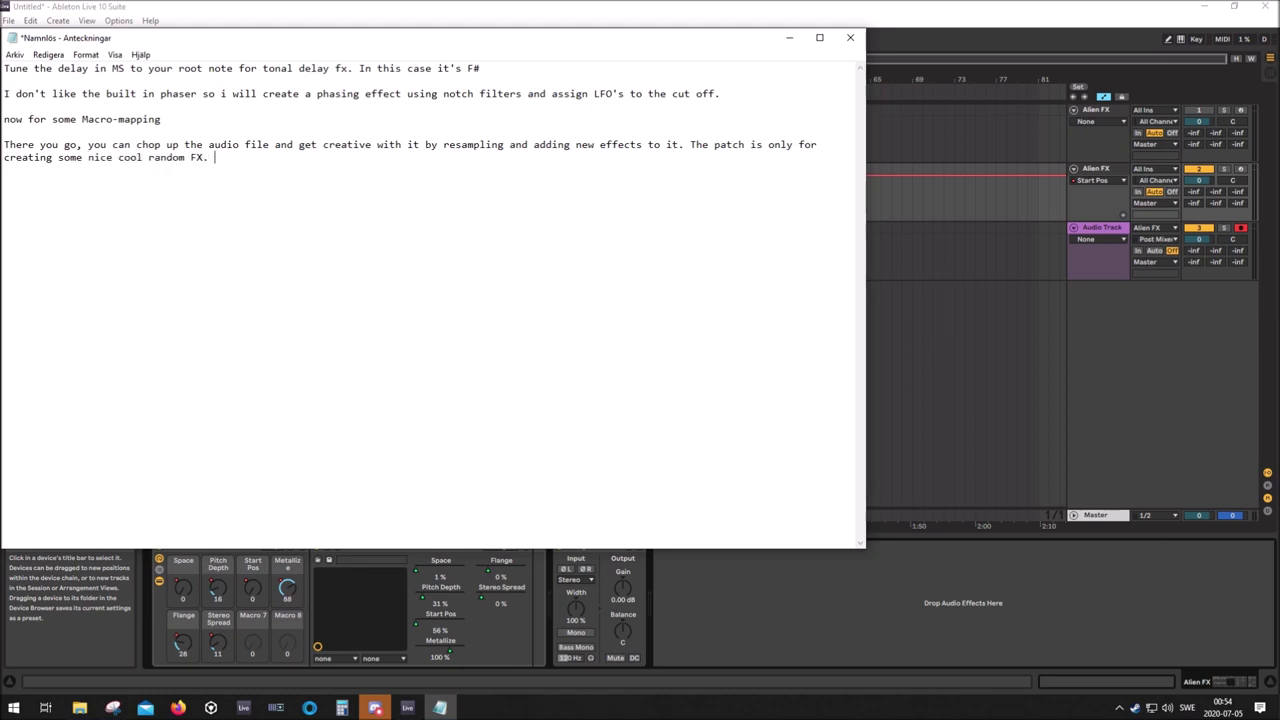
type(" The hard part is to pick the best parts and make them fit in your track :)")
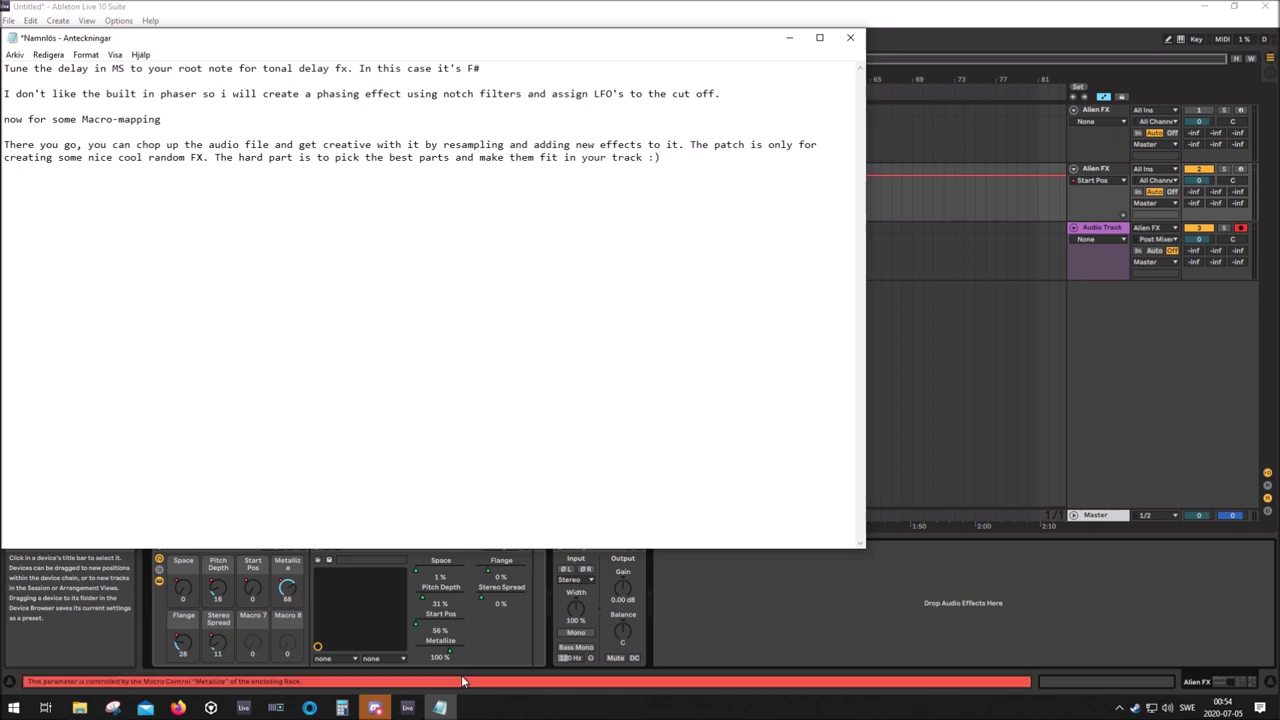
key("Return")
key("Return")
type("Good luck!")
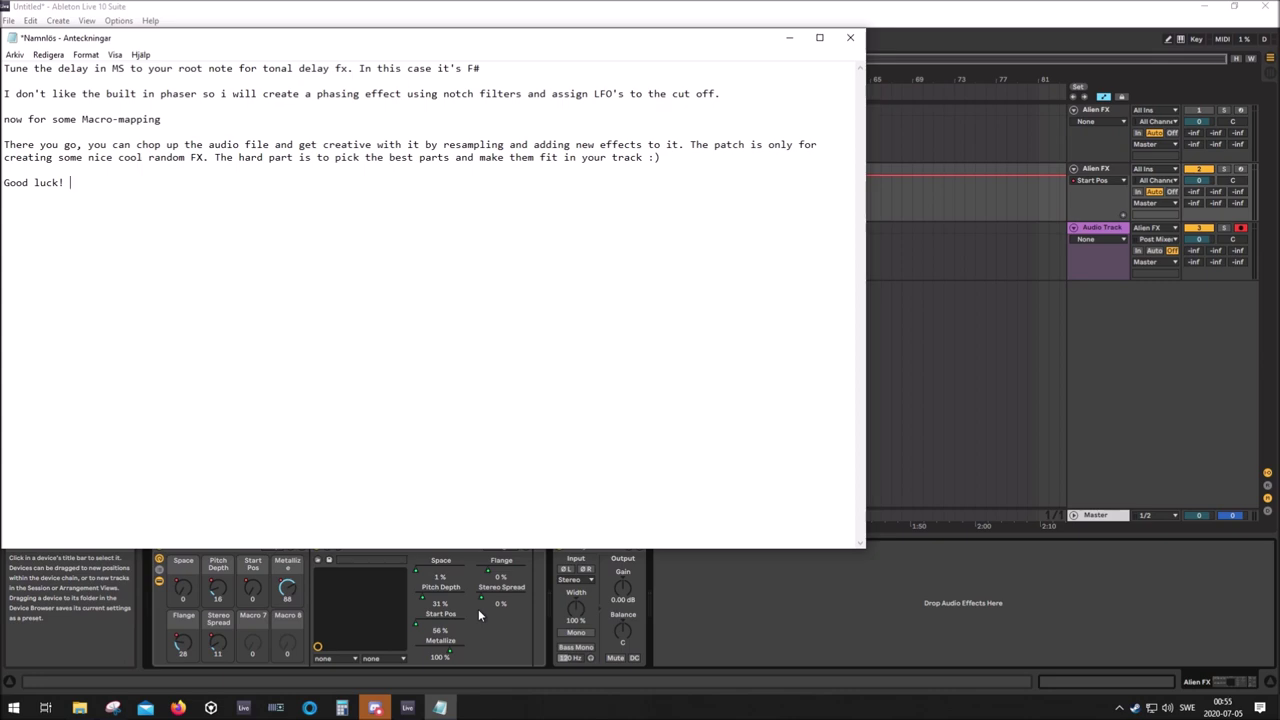